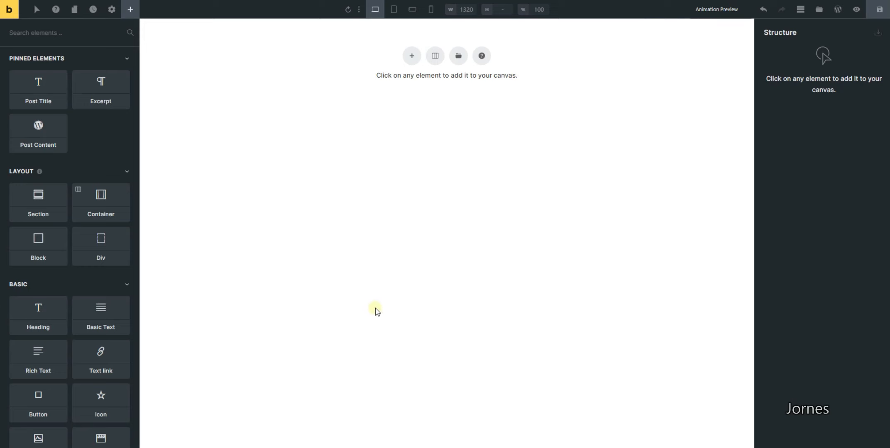
Step: Switch to the Cabinets.my Contact page and inspect the markup of its hero banner
mouse_move(304, 447)
left_click(353, 409)
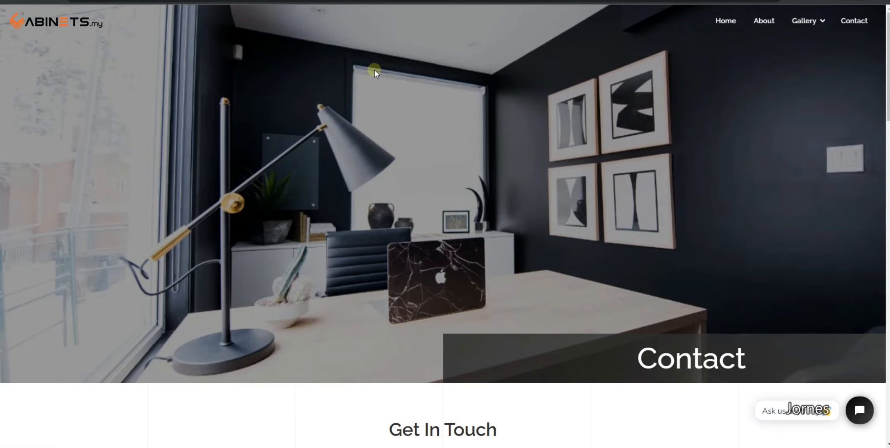
scroll(380, 76, "down", 3)
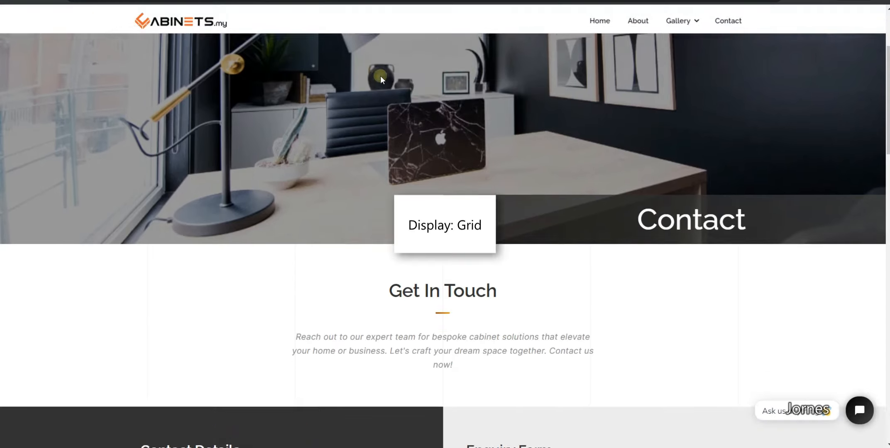
scroll(381, 76, "down", 1)
right_click(393, 65)
left_click(440, 219)
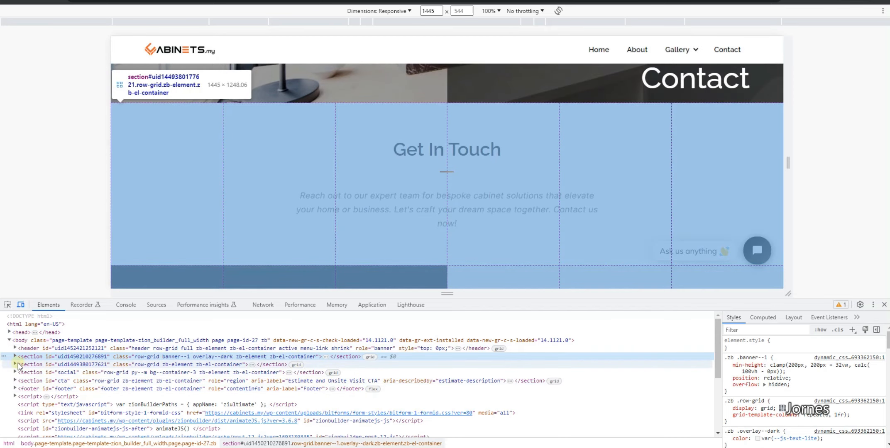
Step: Examine the grid markup of the Get In Touch and social sections by expanding their nested containers, then close the inspector
left_click(15, 365)
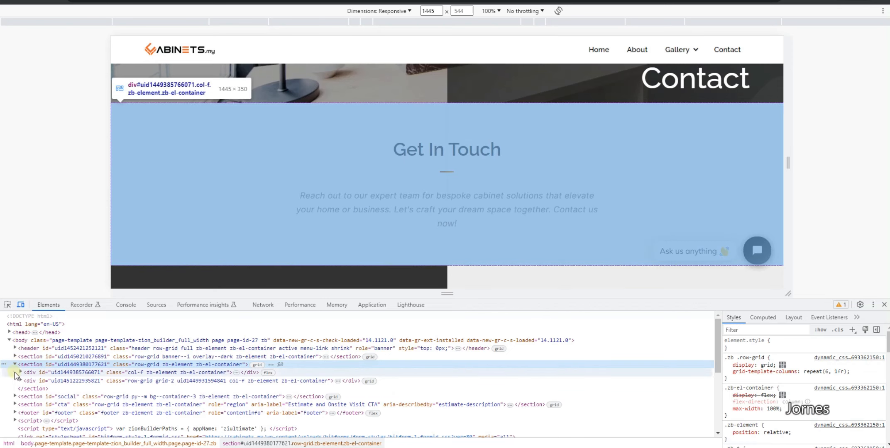
left_click(21, 381)
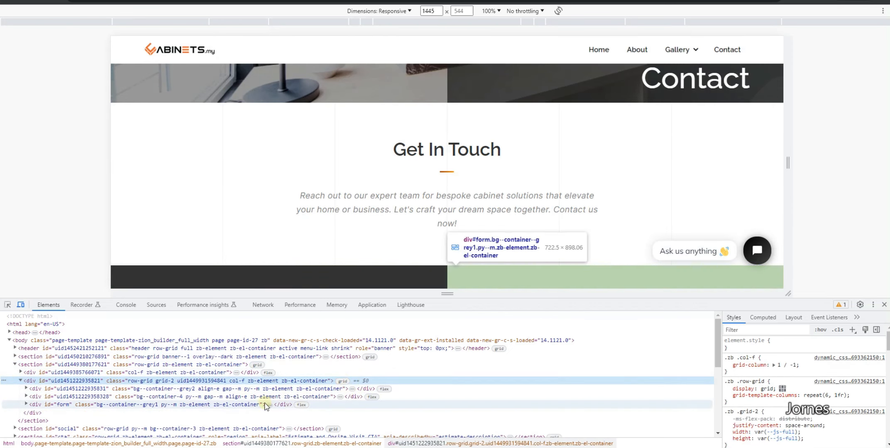
scroll(103, 369, "down", 2)
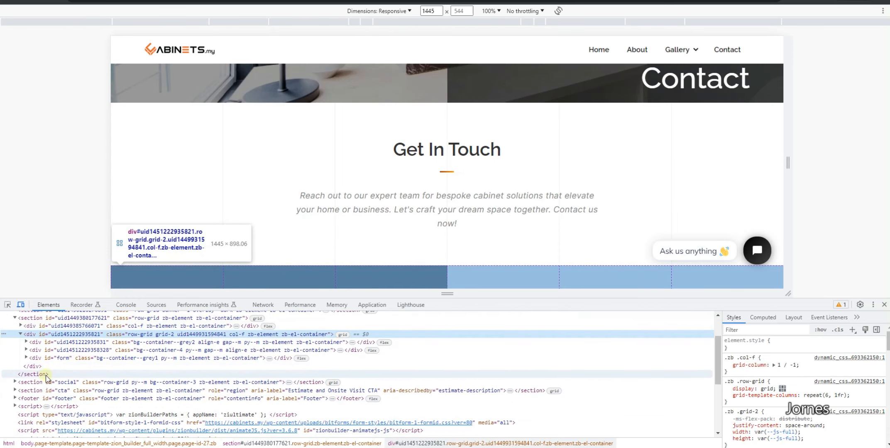
left_click(15, 382)
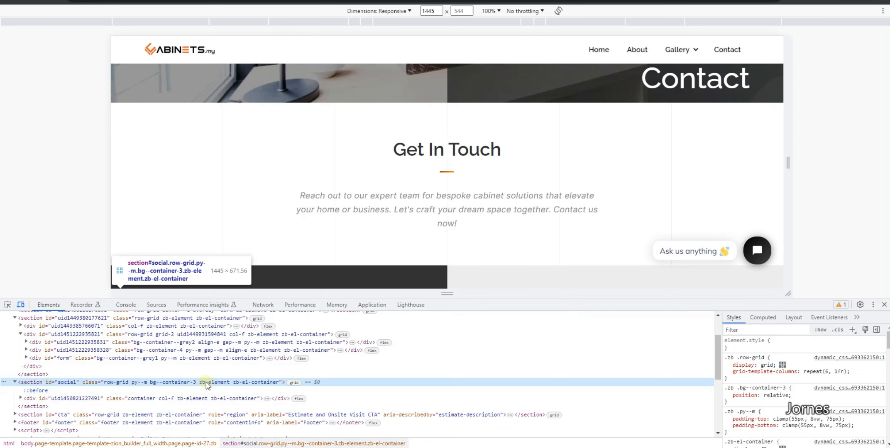
left_click(20, 398)
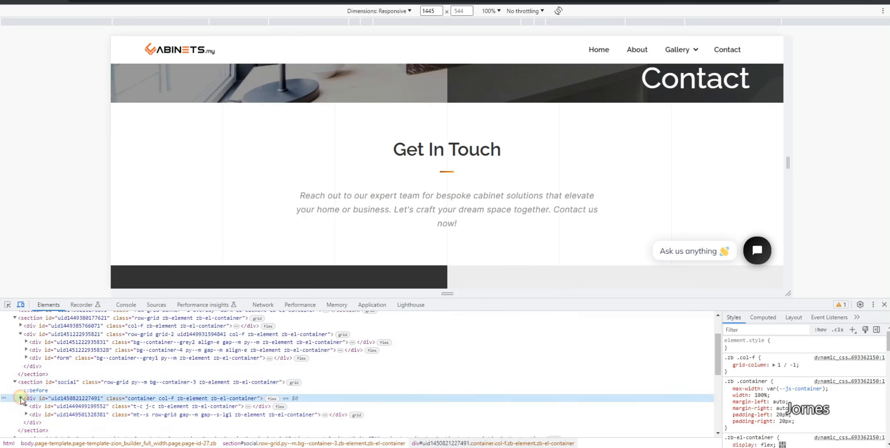
scroll(367, 333, "down", 4)
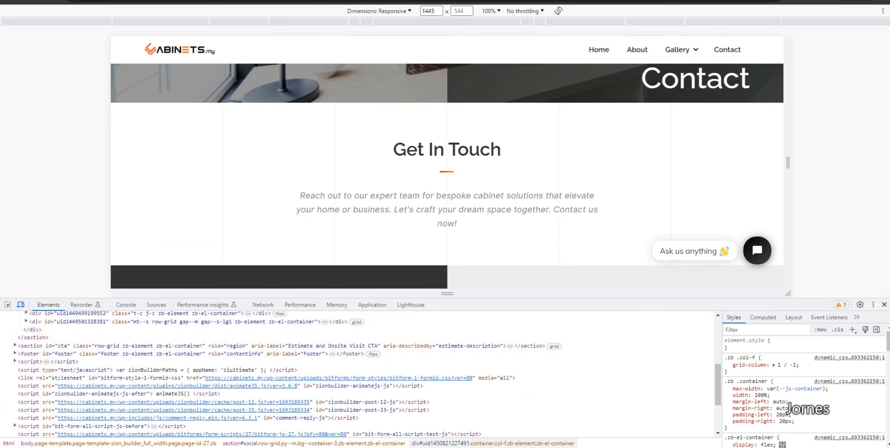
left_click(884, 305)
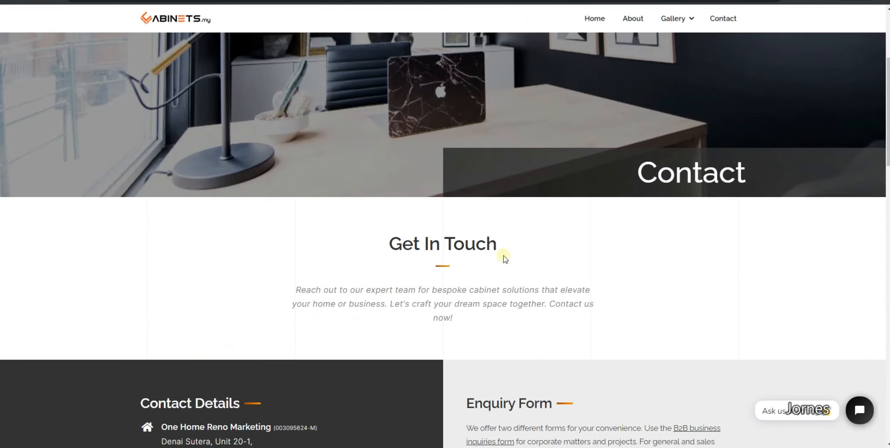
Step: Inspect the Let's Connect section containing the Facebook, Instagram and Pinterest cards
scroll(505, 259, "down", 10)
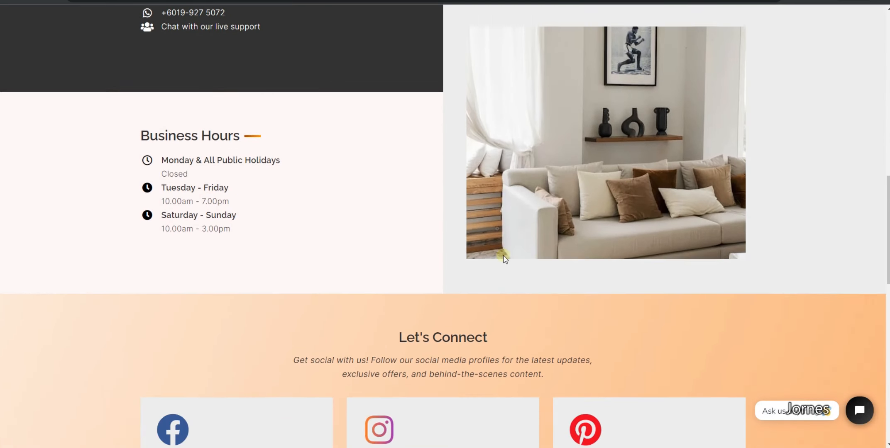
scroll(504, 259, "down", 4)
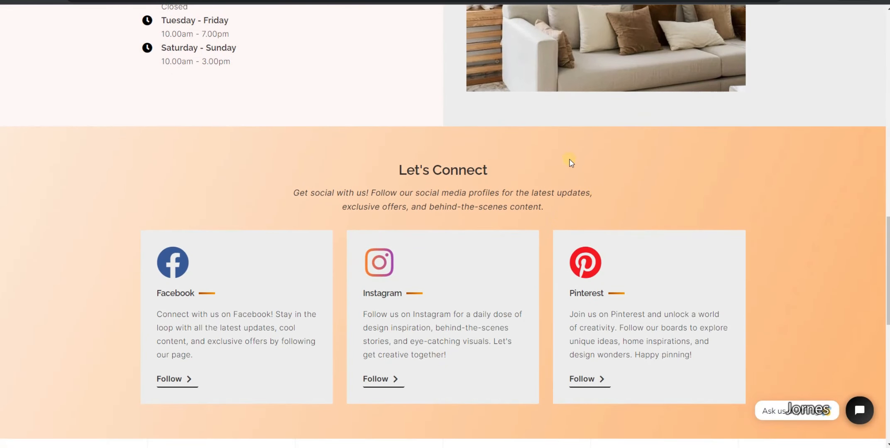
scroll(588, 153, "down", 1)
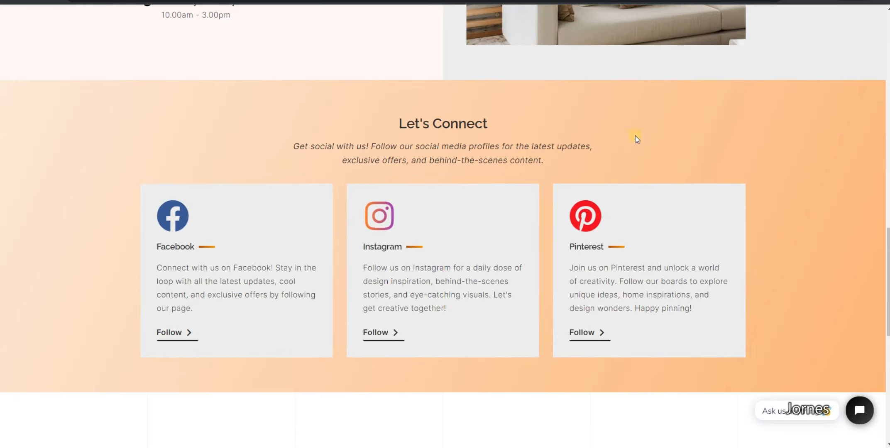
right_click(666, 123)
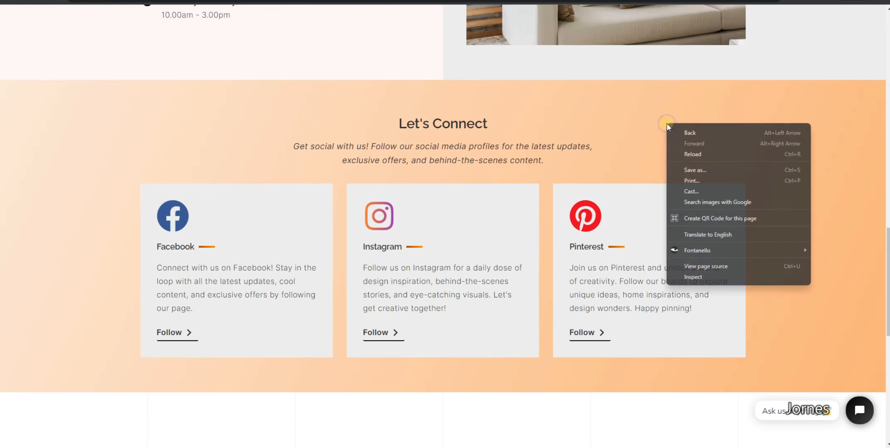
left_click(689, 271)
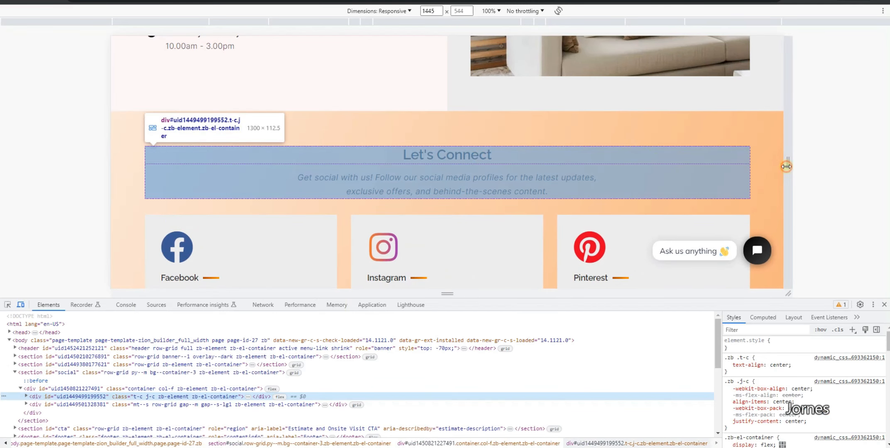
Step: Narrow the responsive preview to 687 px and examine how the social cards are arranged
left_click_drag(785, 166, 610, 164)
scroll(678, 164, "down", 2)
scroll(515, 150, "down", 3)
scroll(515, 150, "down", 3)
scroll(538, 169, "up", 15)
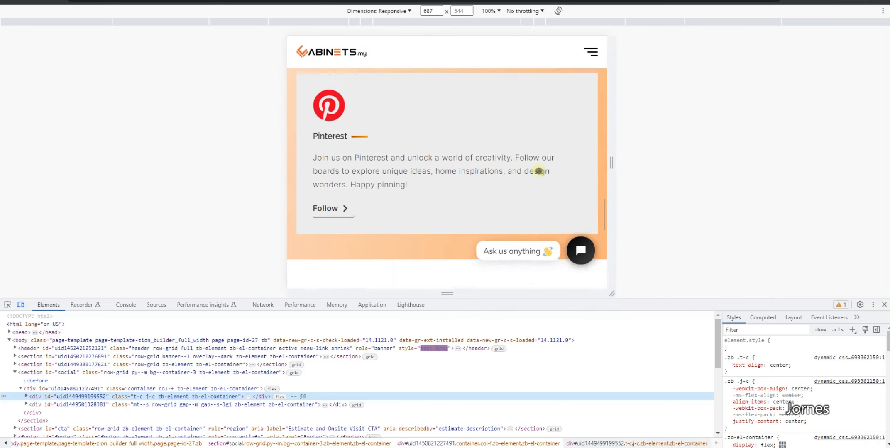
scroll(539, 168, "down", 4)
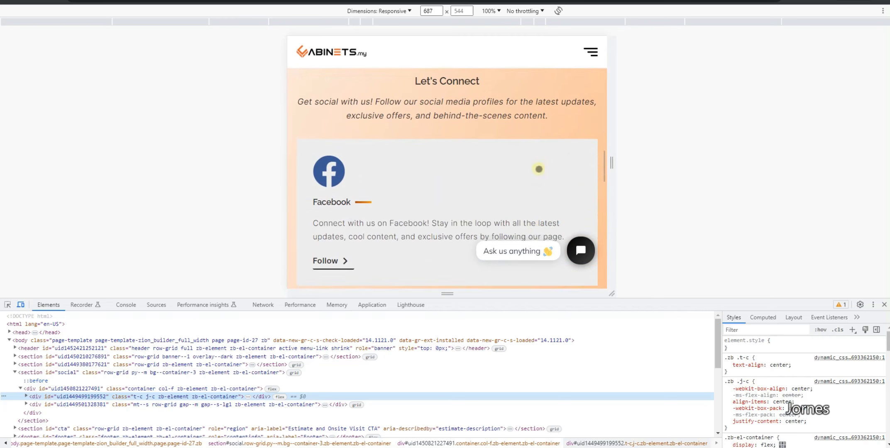
Step: Widen the responsive preview again, close the inspector and review the full-width page around Let's Connect
left_click_drag(613, 164, 767, 164)
left_click(884, 305)
scroll(634, 236, "up", 10)
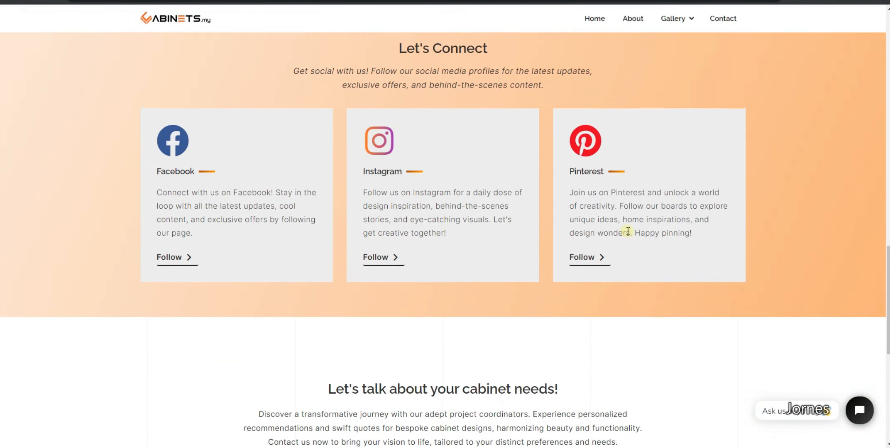
scroll(606, 224, "down", 5)
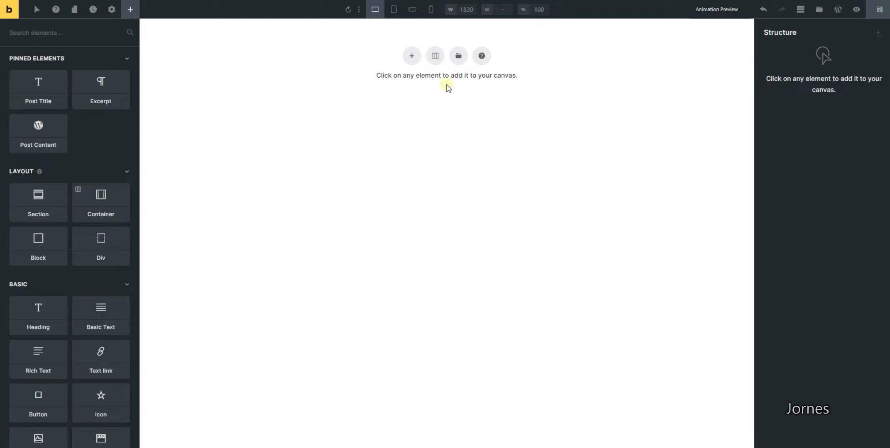
Step: Back in the Bricks editor, add a section with a container and insert three blocks inside the container
left_click(411, 56)
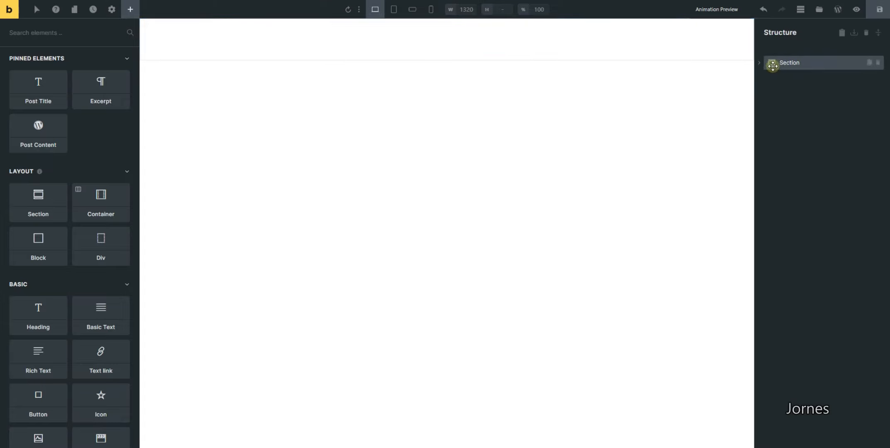
left_click(759, 63)
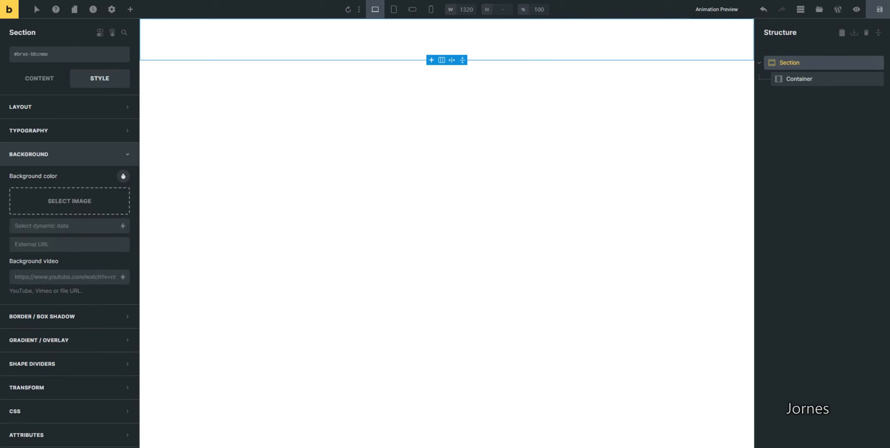
mouse_move(304, 447)
left_click(326, 402)
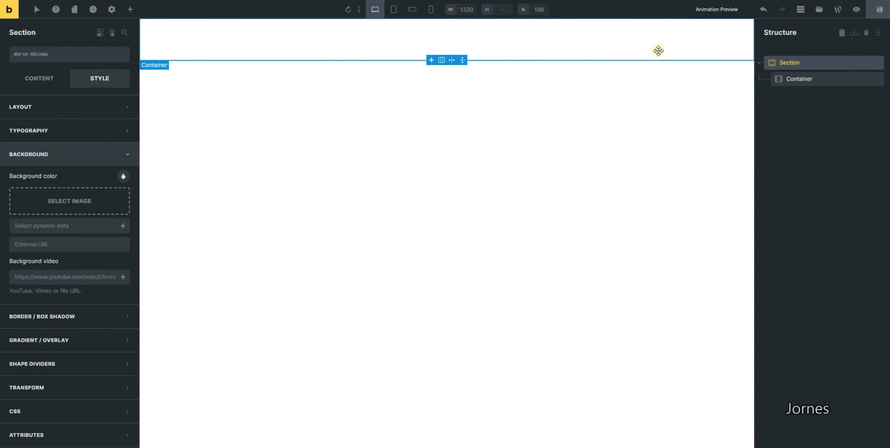
left_click(789, 81)
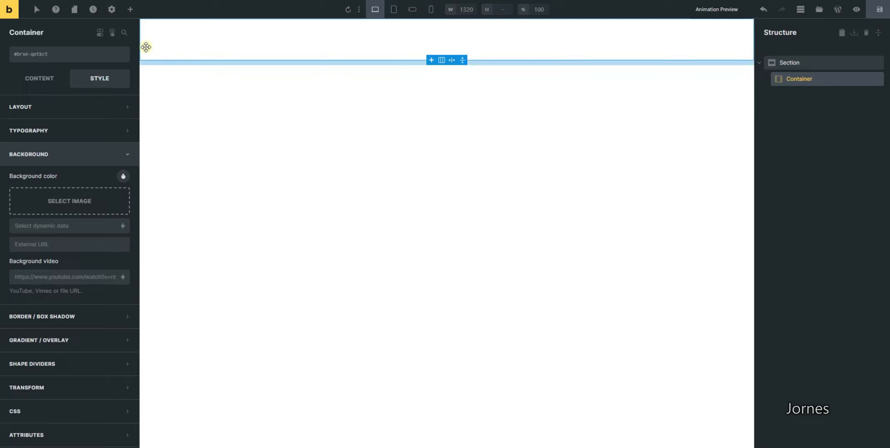
left_click(129, 10)
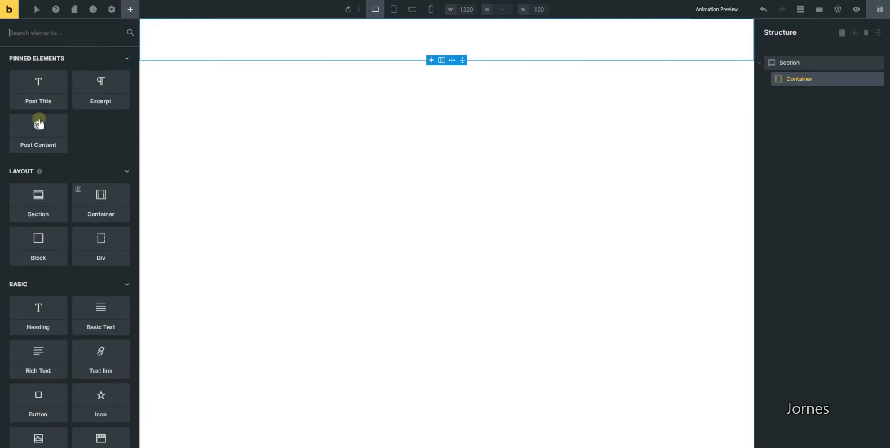
left_click(46, 246)
left_click(47, 247)
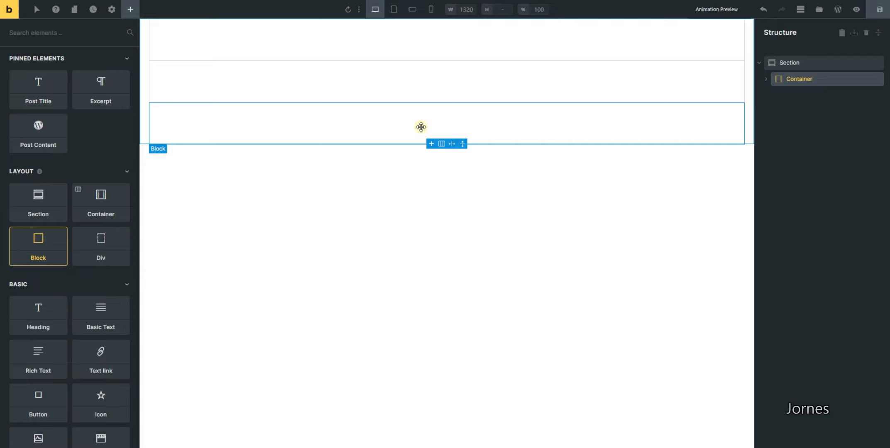
Step: Create the global class social on the section
left_click(801, 63)
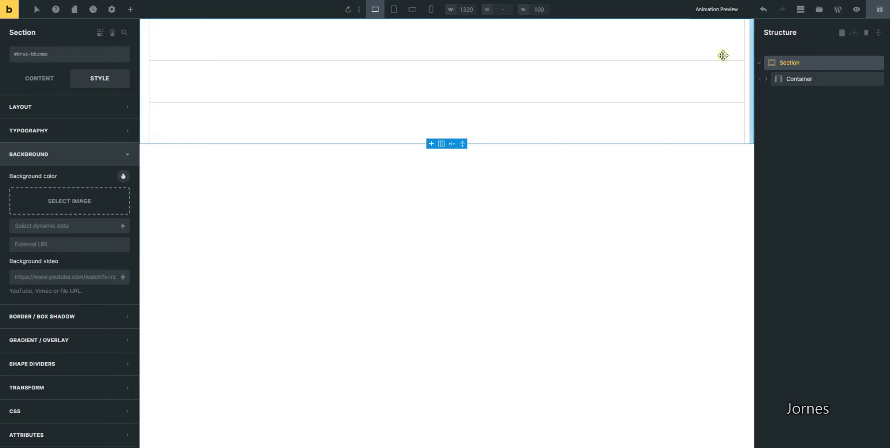
left_click(69, 54)
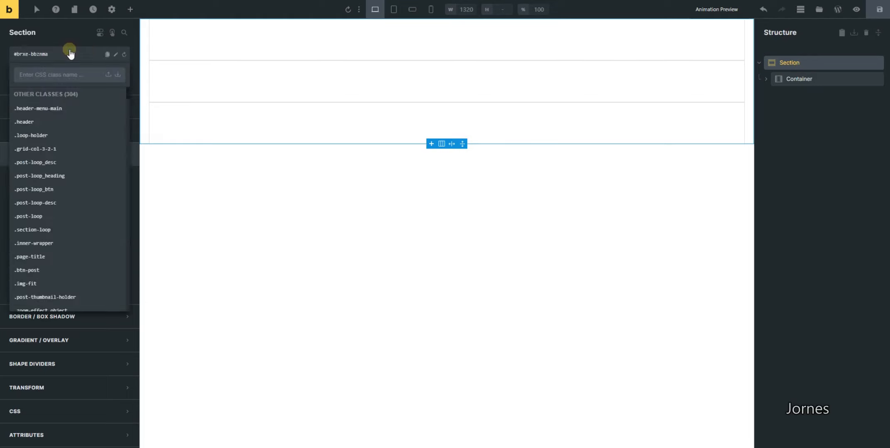
type("social")
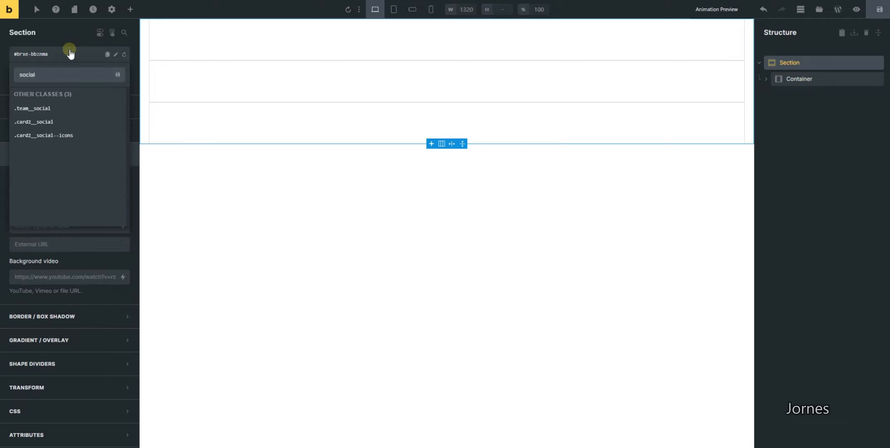
key("Return")
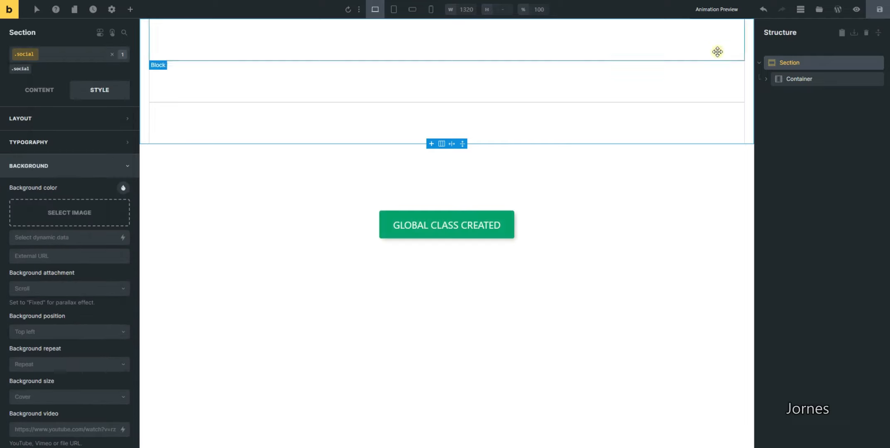
Step: Create the global class social__inner on the container inside the section
left_click(809, 81)
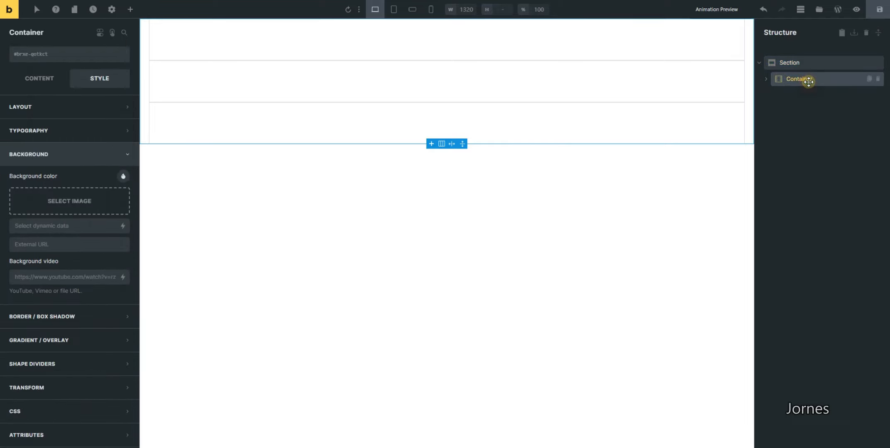
left_click(78, 54)
type("soc")
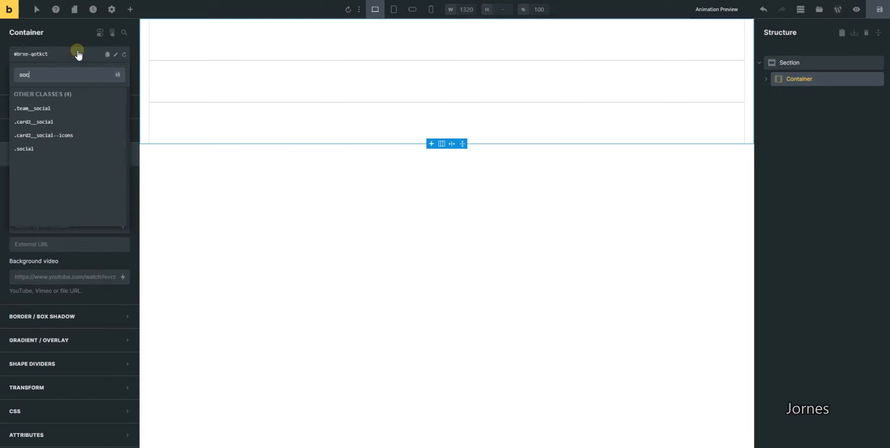
type("ial--inner")
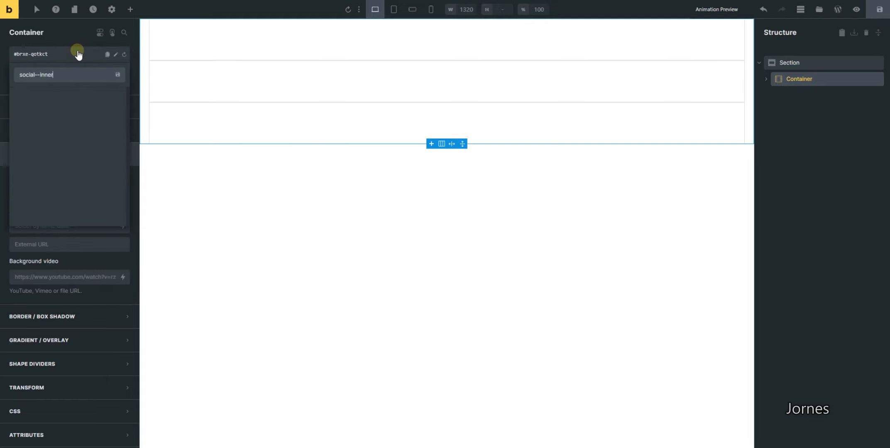
key("BackSpace")
key("BackSpace")
key("BackSpace")
key("BackSpace")
key("BackSpace")
key("BackSpace")
key("BackSpace")
type("__inner")
key("Return")
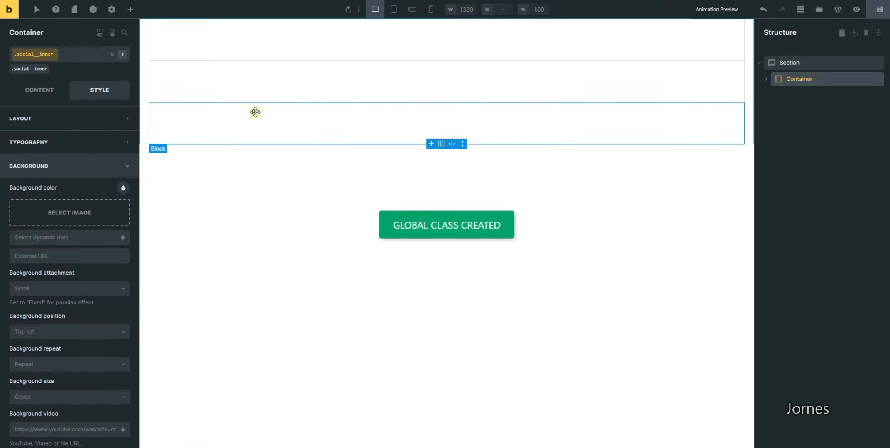
Step: Create the global class social__card on the first block inside the container
left_click(766, 80)
left_click(809, 94)
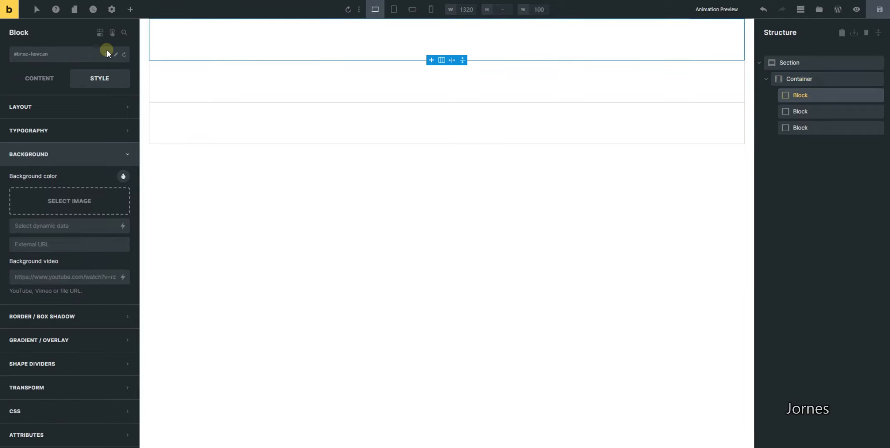
left_click(70, 55)
type("social")
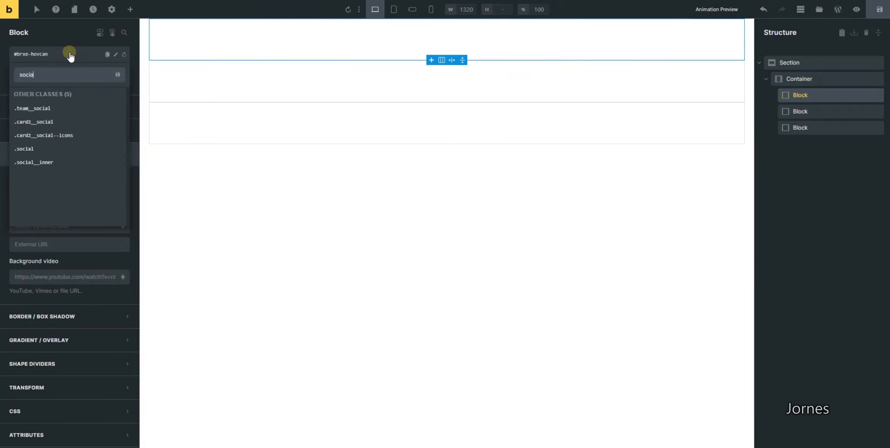
type("__")
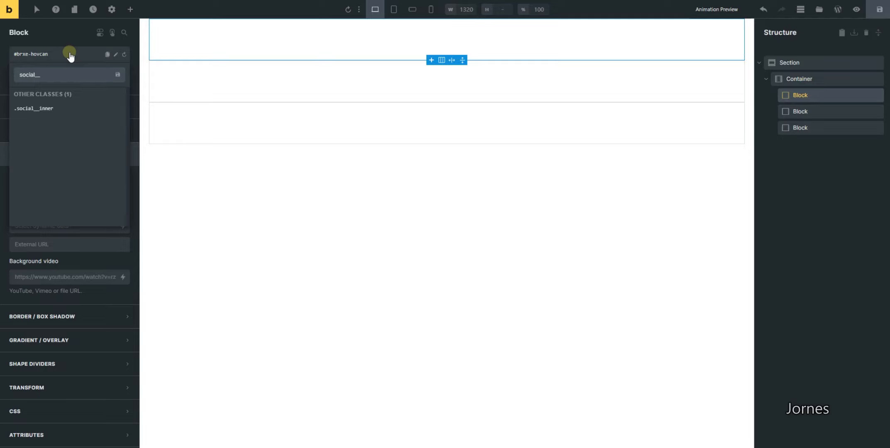
type("card")
key("Return")
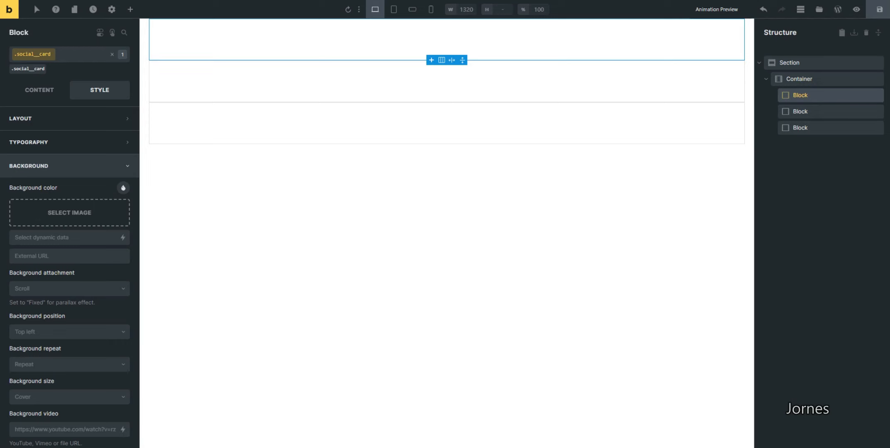
Step: Switch to the Cabinets.my Contact page and inspect the markup of the Facebook card and the grid wrapping the cards, closing the inspector when done
mouse_move(304, 447)
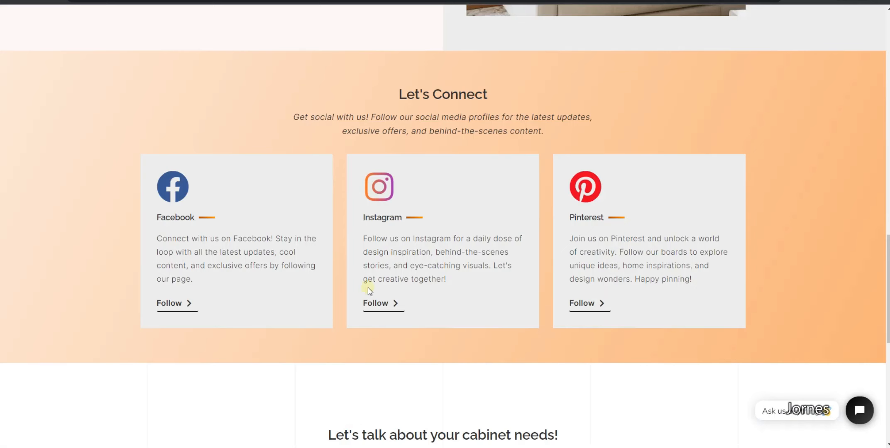
left_click(347, 415)
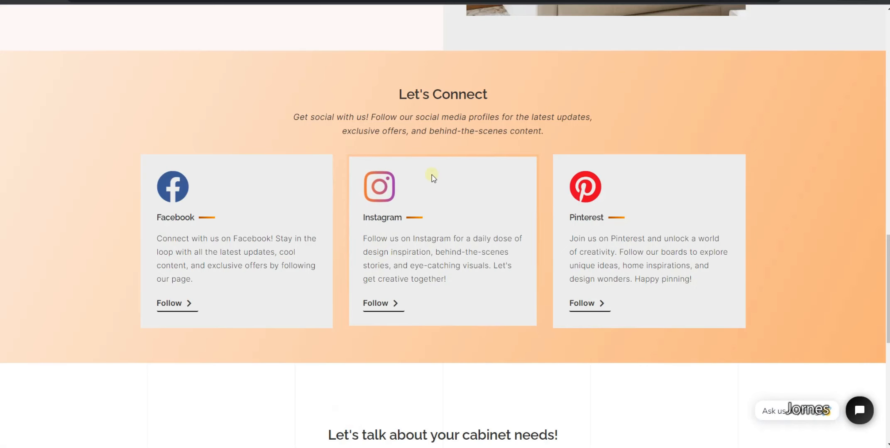
right_click(300, 186)
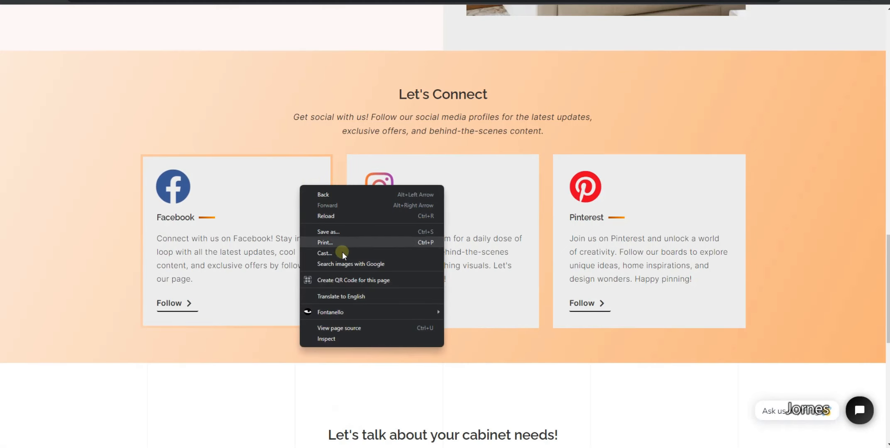
left_click(346, 338)
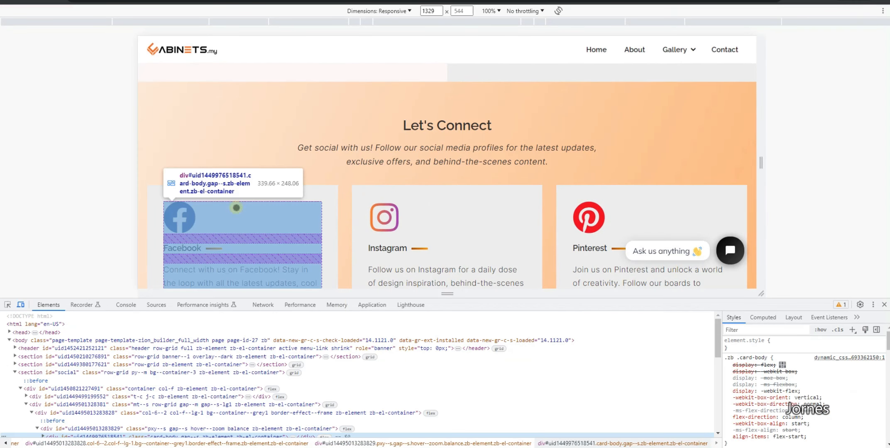
scroll(582, 180, "down", 2)
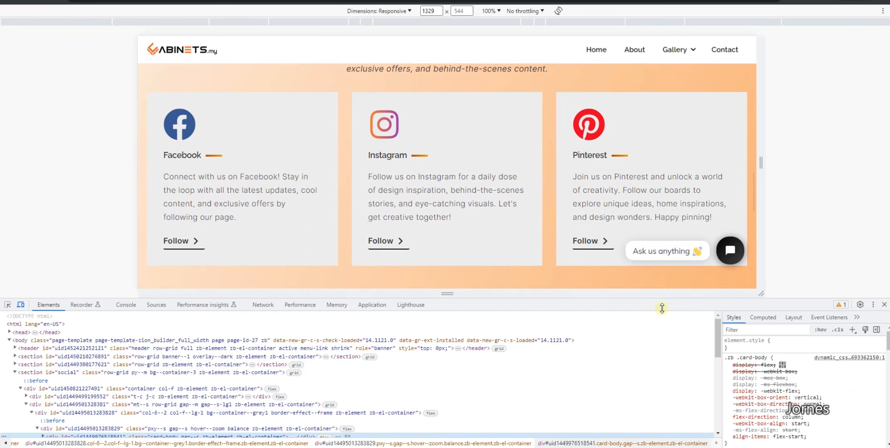
left_click_drag(673, 300, 539, 302)
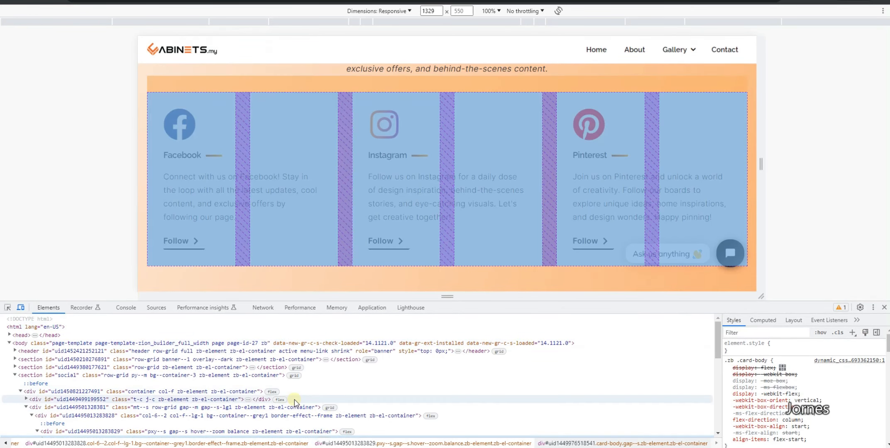
scroll(249, 390, "down", 2)
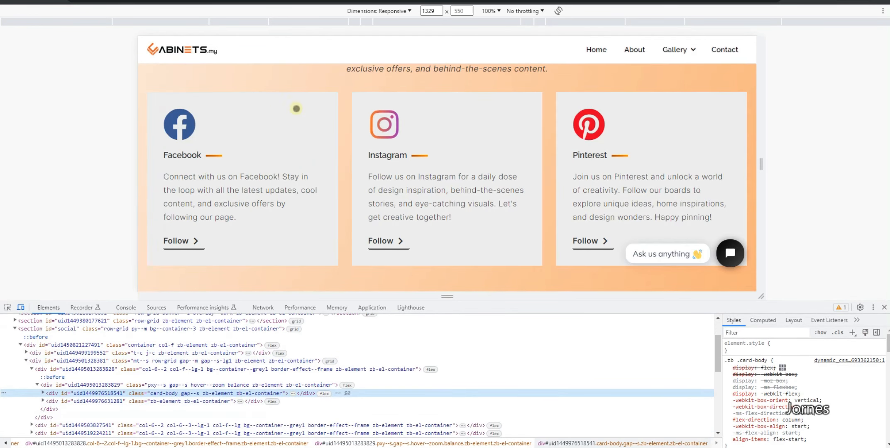
right_click(342, 110)
left_click(390, 268)
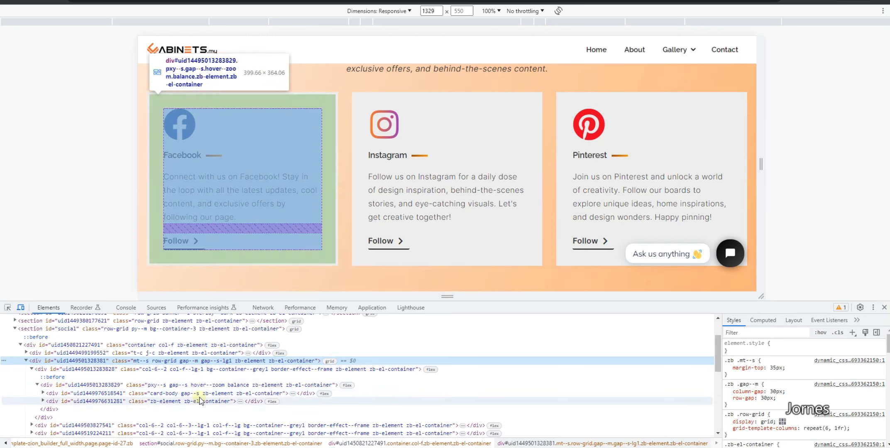
left_click(884, 308)
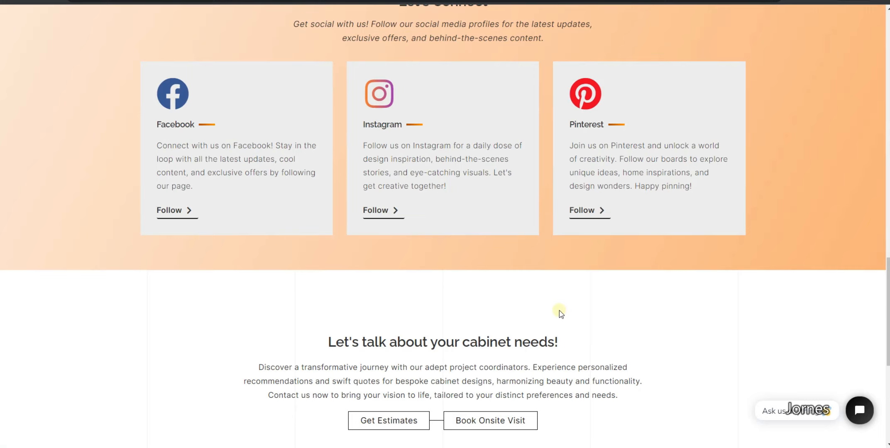
Step: Back in the Bricks editor, create the global class fd-row on the container and set its direction to horizontal (row)
mouse_move(406, 447)
left_click(408, 447)
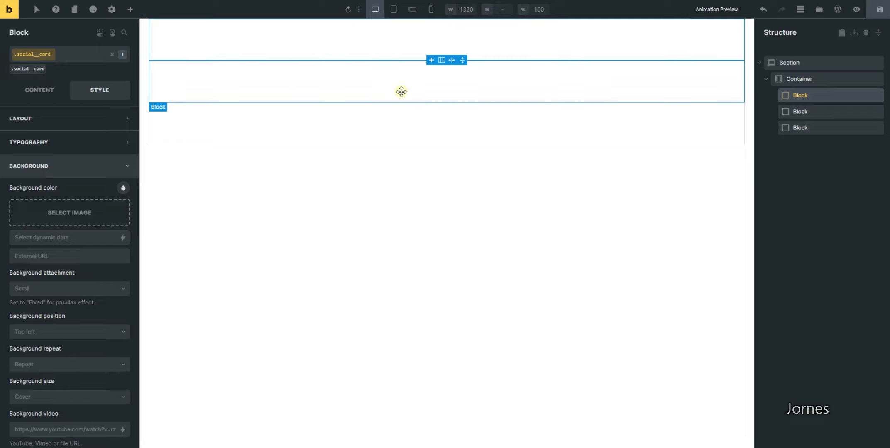
left_click(816, 79)
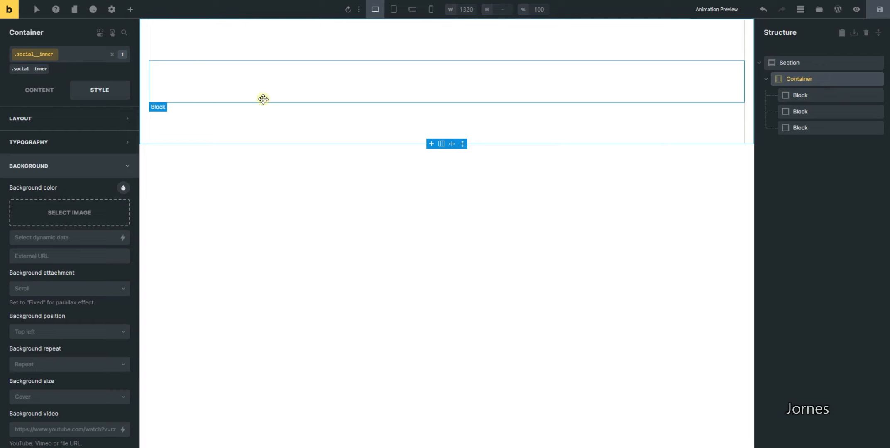
left_click(76, 50)
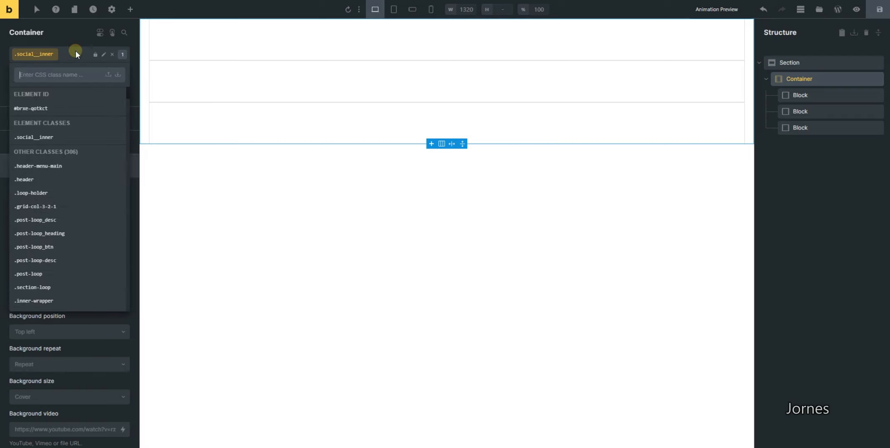
type("hori")
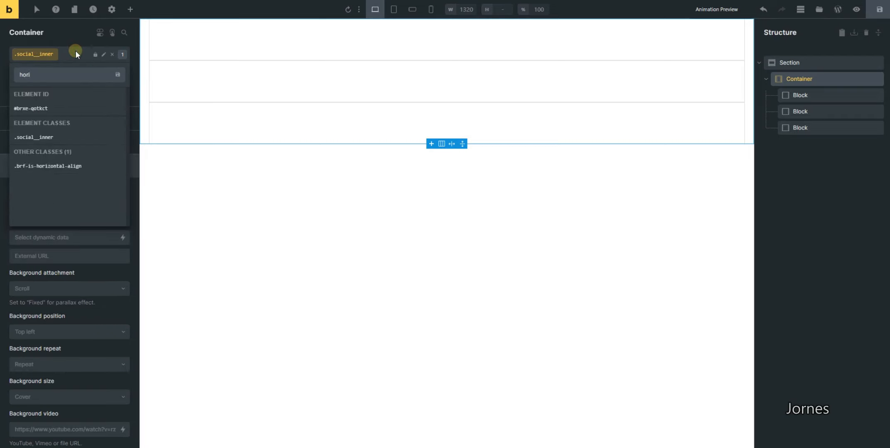
key("BackSpace")
key("BackSpace")
type("f")
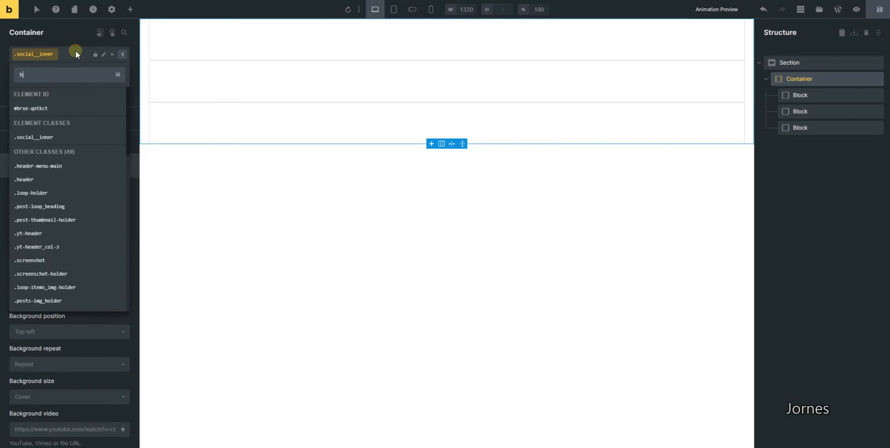
type("d")
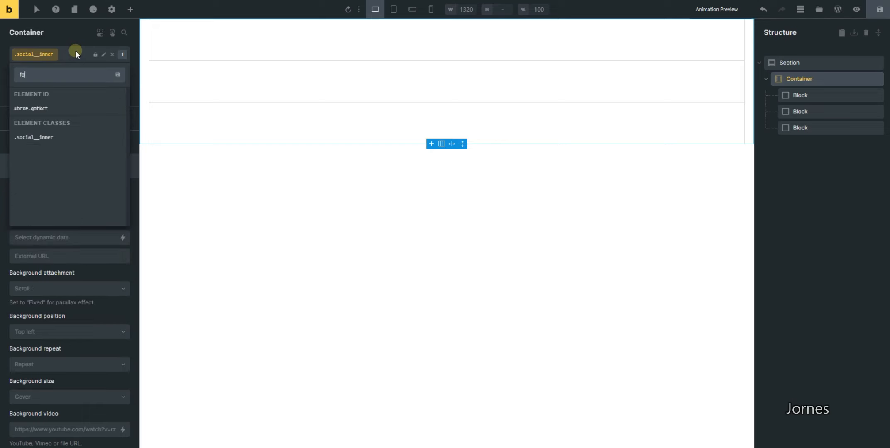
type("-")
type("row")
key("Return")
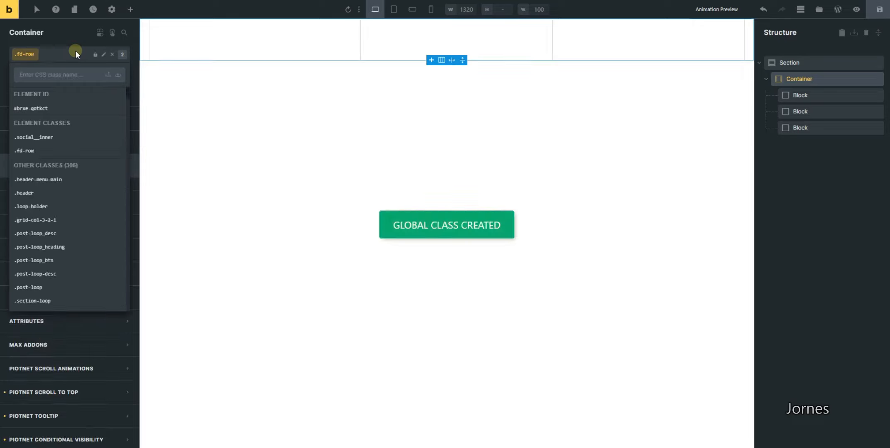
left_click(47, 97)
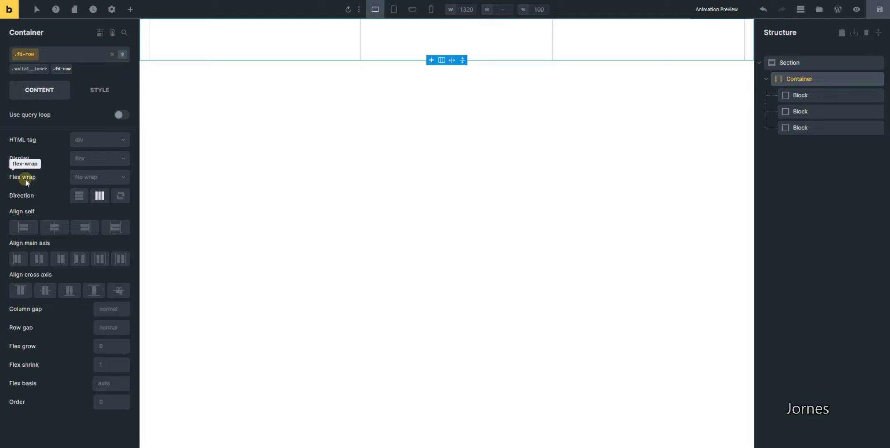
left_click(101, 199)
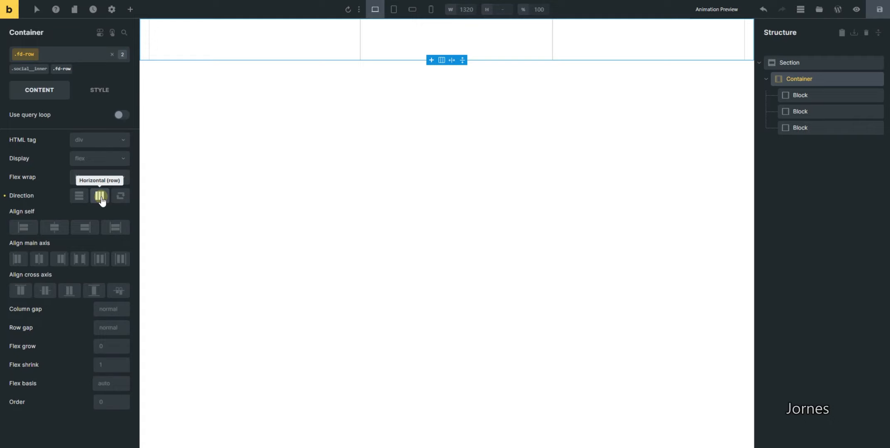
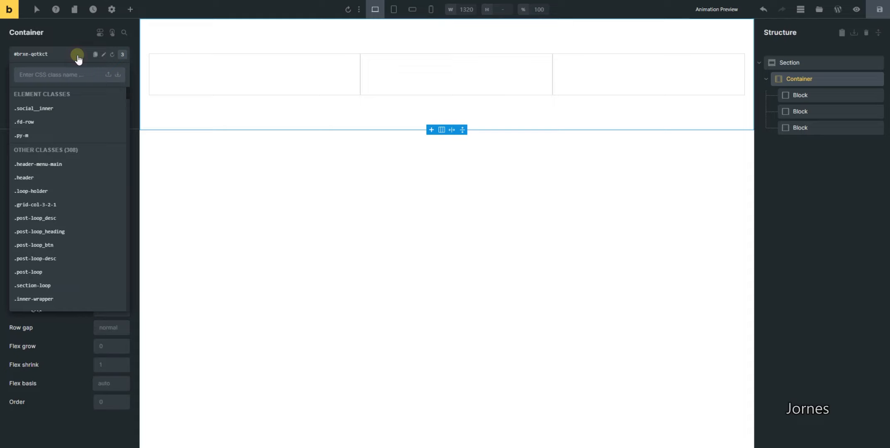
type("gap")
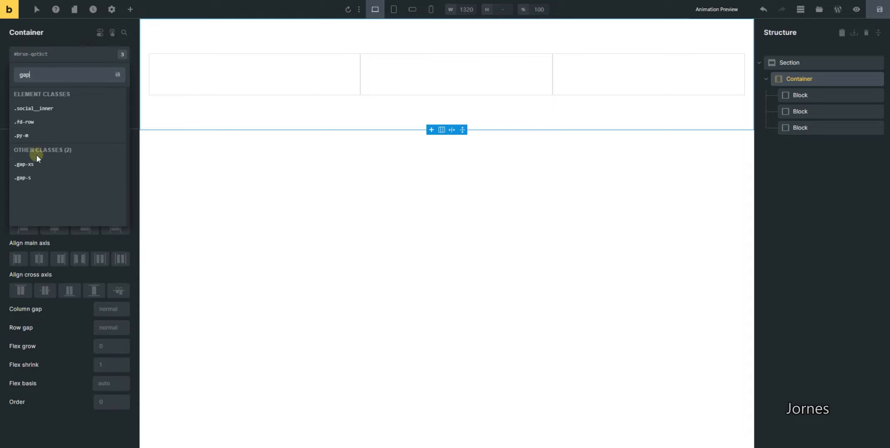
left_click(36, 178)
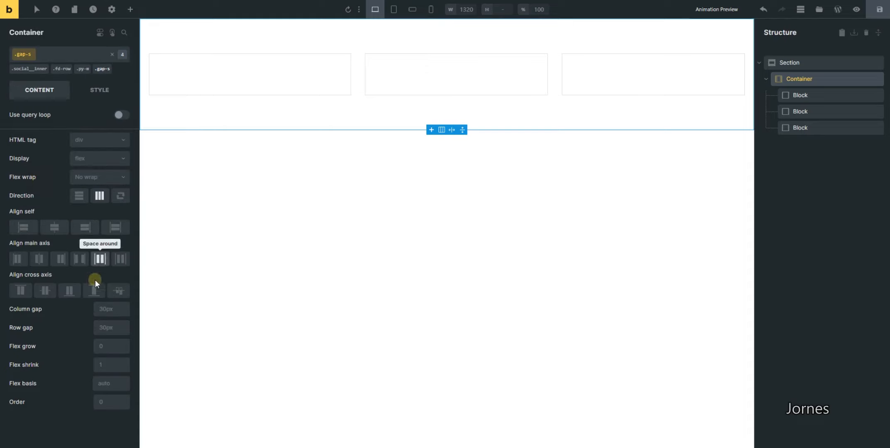
left_click(107, 311)
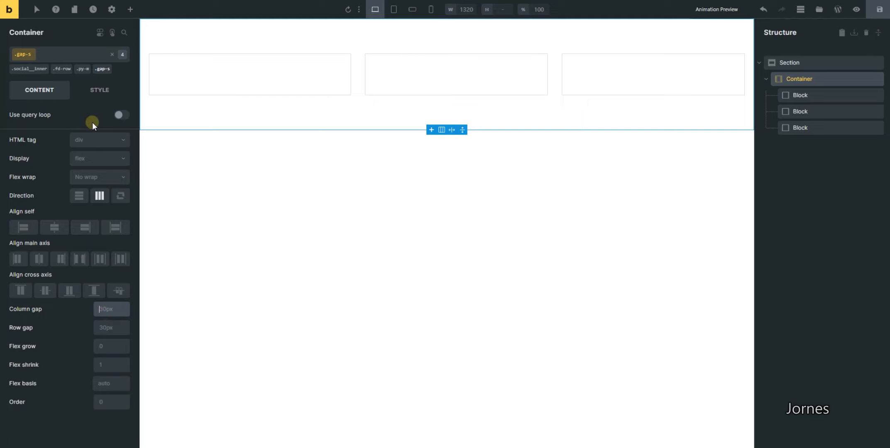
left_click(111, 65)
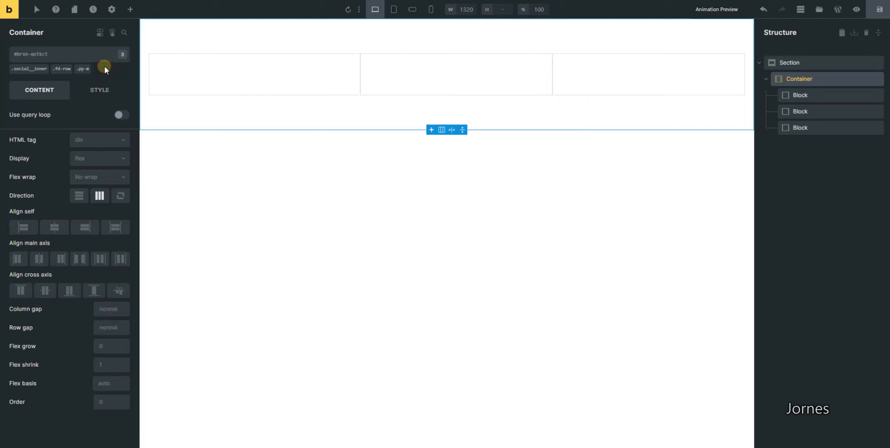
Step: Create the global class gap--s on the container
left_click(57, 54)
type("gap")
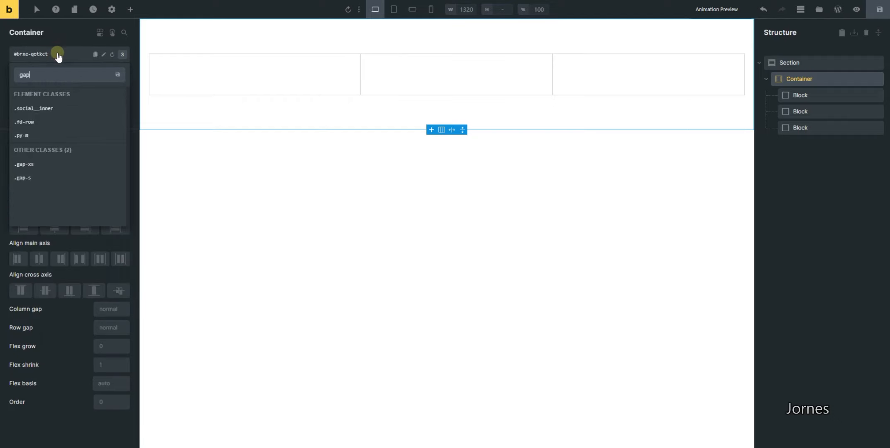
type("--s")
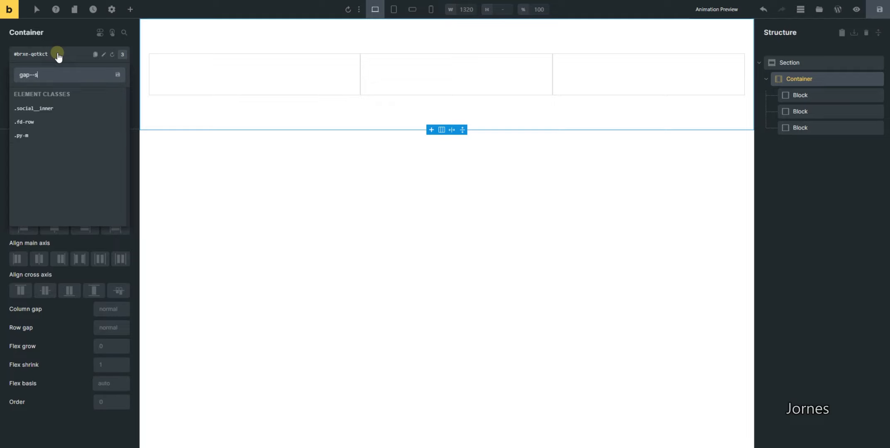
key("Return")
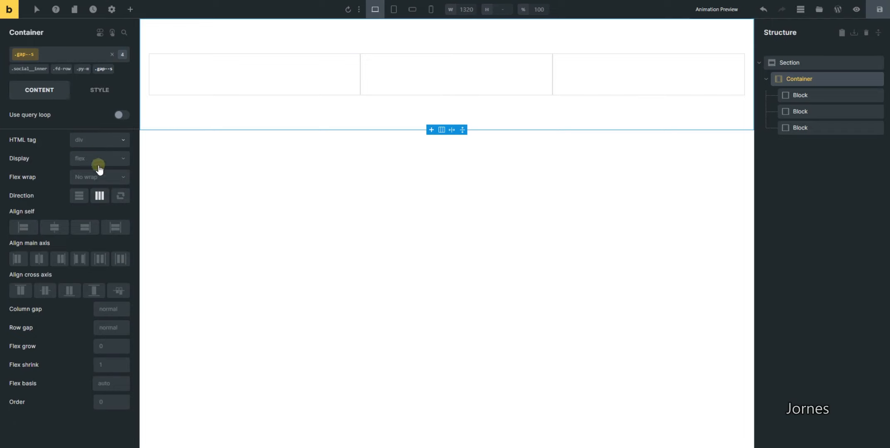
Step: Set the column gap and row gap of the gap--s class to 30
left_click(108, 315)
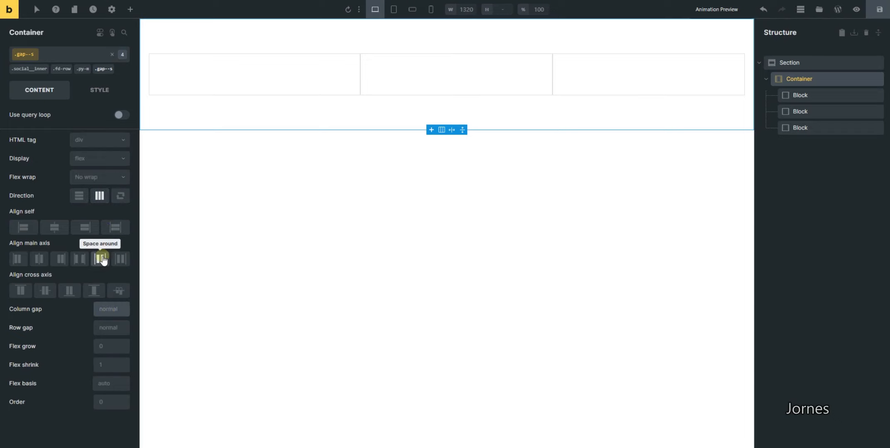
type("30")
key("Tab")
key("Tab")
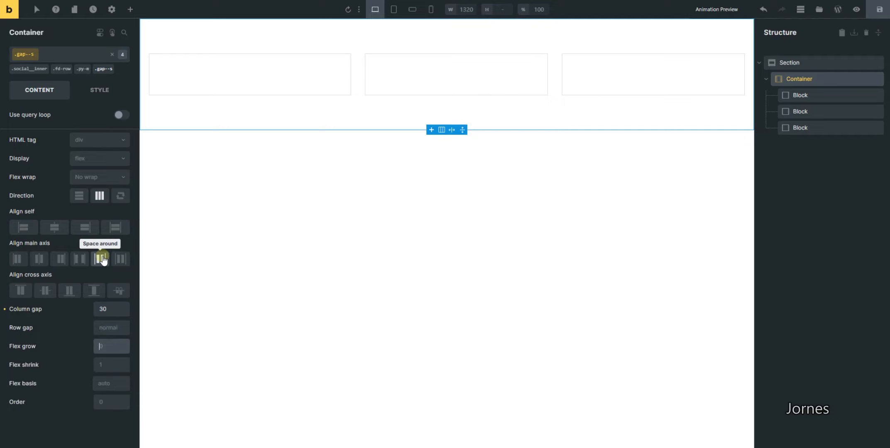
key("shift+Tab")
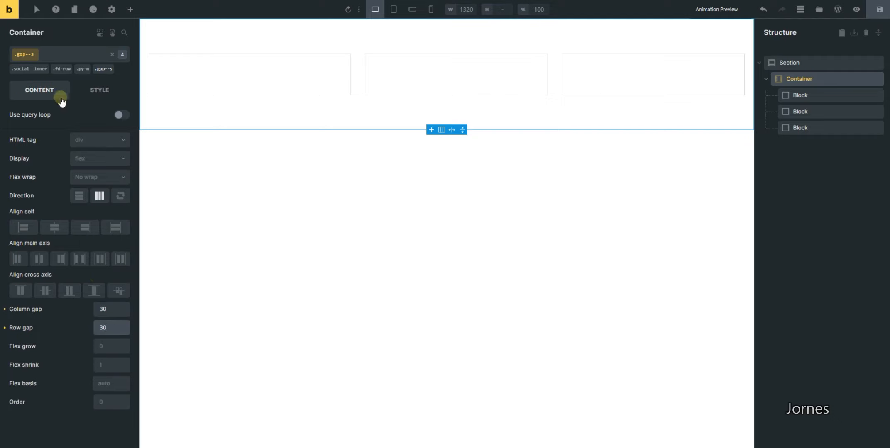
left_click(123, 69)
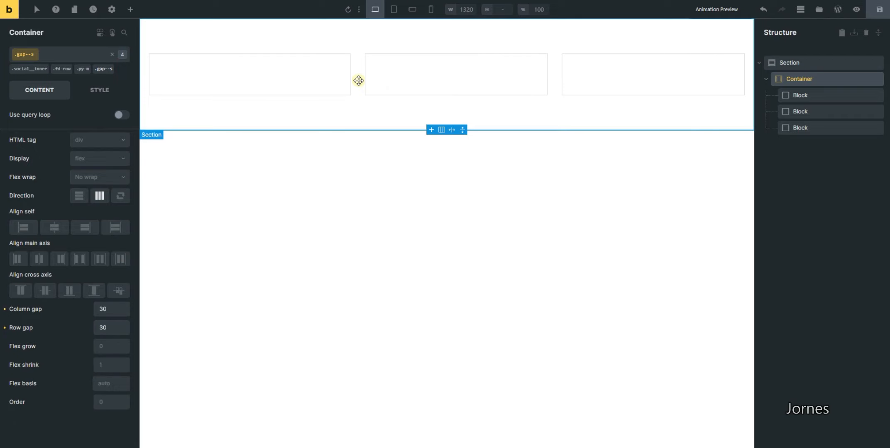
Step: Switch to the Cabinets.my Contact page and examine the heading, description and Follow link in the Facebook card
left_click(273, 79)
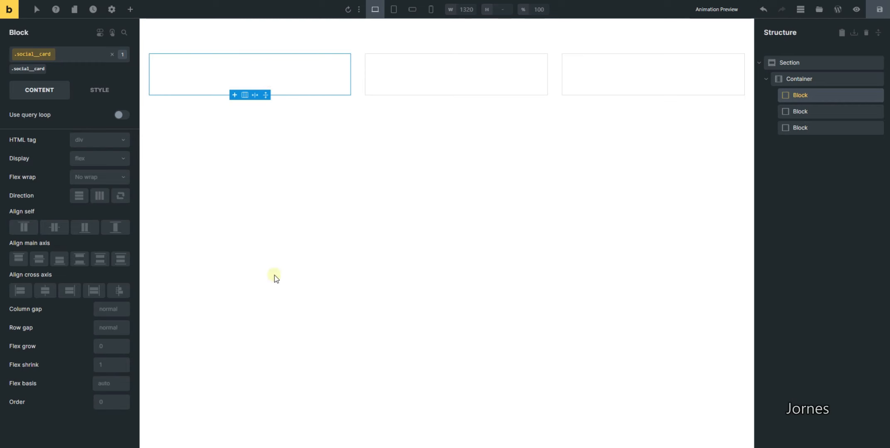
mouse_move(297, 447)
left_click(341, 422)
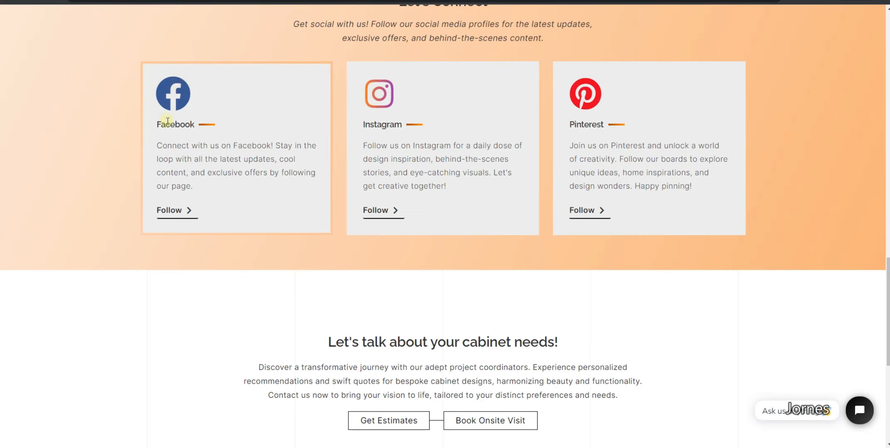
left_click_drag(164, 125, 234, 121)
left_click(234, 121)
mouse_move(166, 125)
left_mouse_down()
mouse_move(220, 127)
mouse_move(180, 125)
left_mouse_up()
left_click(181, 124)
double_click(250, 126)
left_click(201, 144)
left_click(206, 124)
left_click_drag(165, 124, 234, 192)
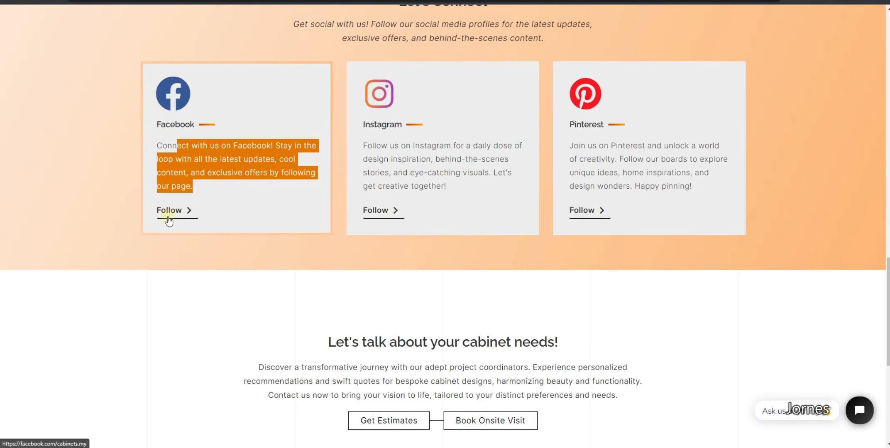
left_click(214, 144)
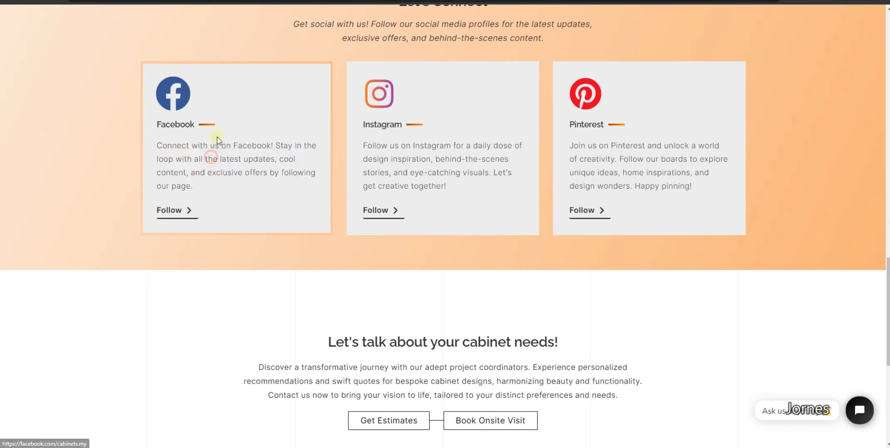
Step: Inspect the Facebook card's markup, examining its card-body container and the separate container holding the Follow link
right_click(248, 91)
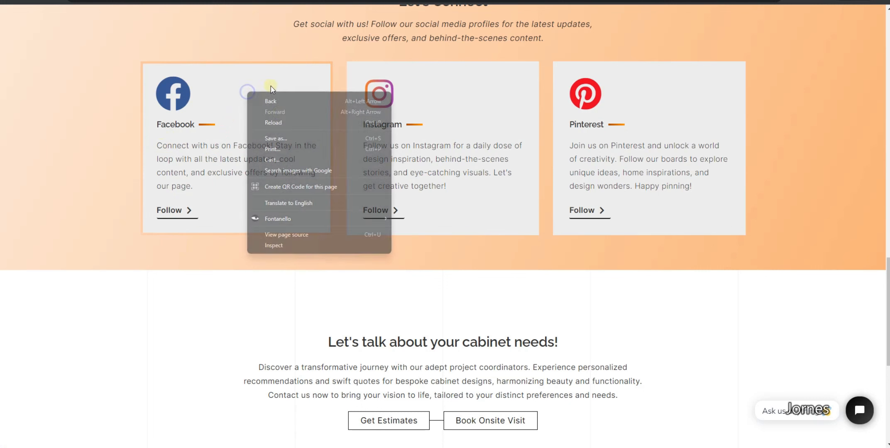
left_click(275, 245)
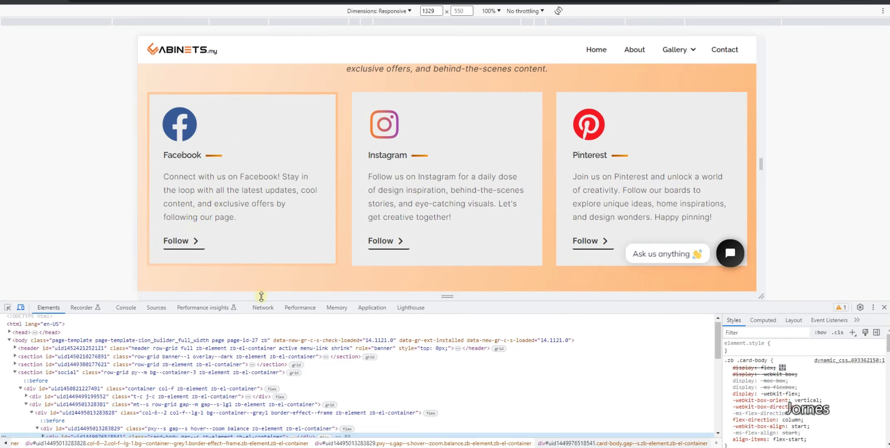
left_click_drag(494, 310, 496, 280)
scroll(428, 356, "down", 2)
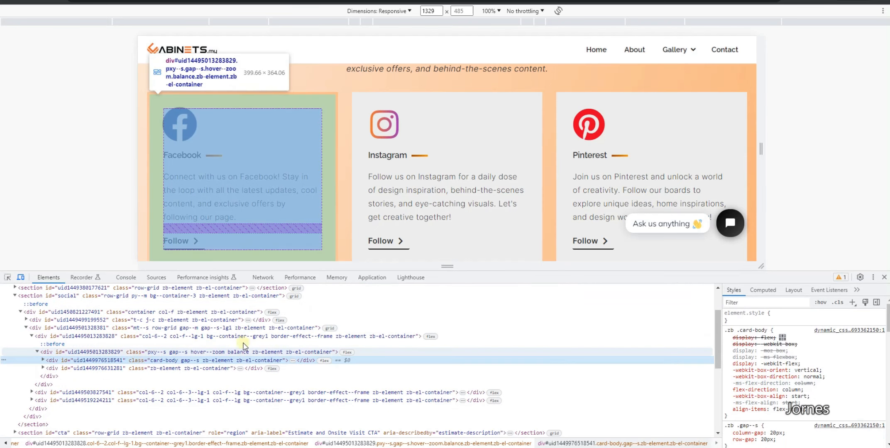
left_click(62, 369)
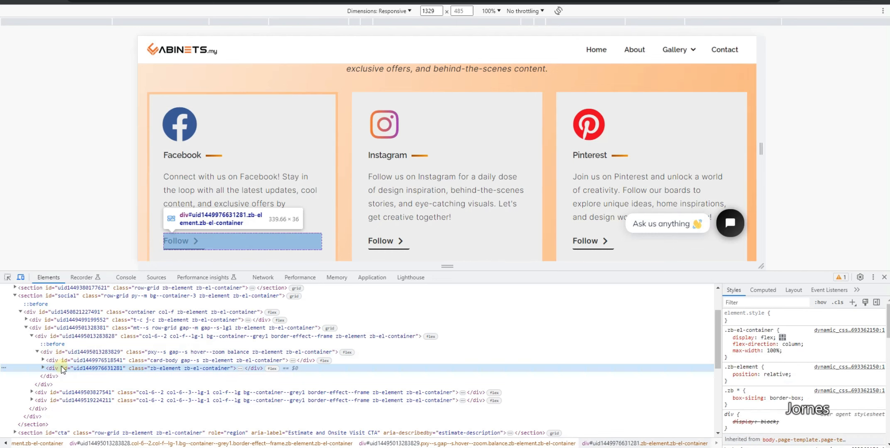
scroll(280, 218, "down", 1)
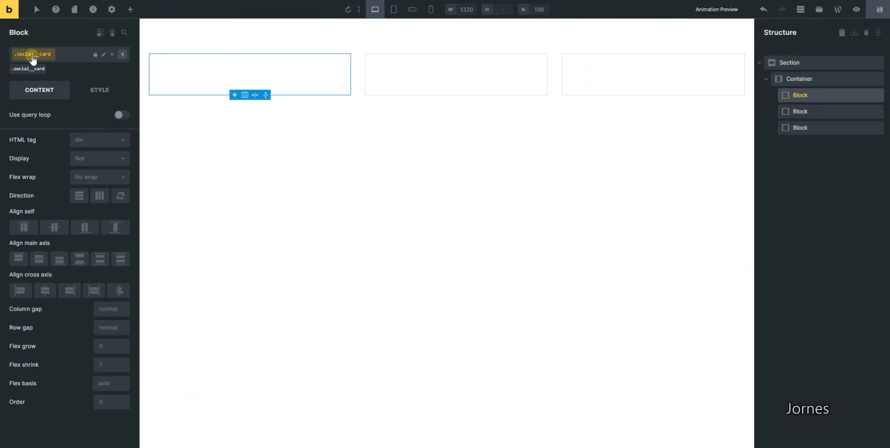
Step: Back in the Bricks editor, add two divs inside the first card block and convert both into blocks
left_click(131, 10)
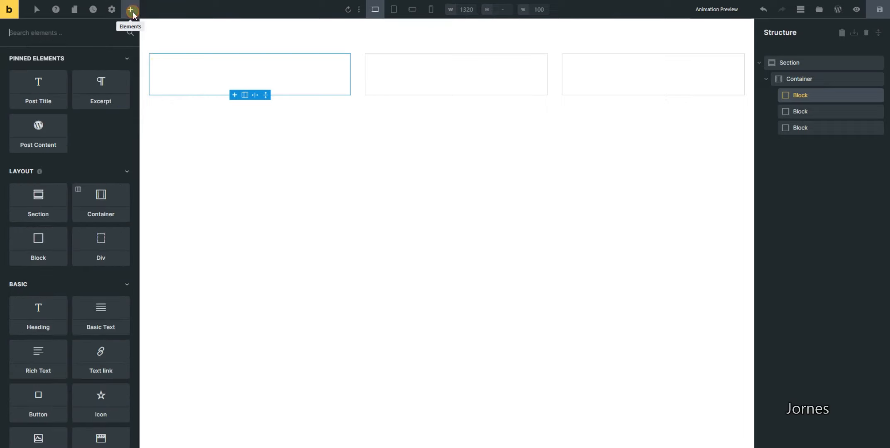
left_click(95, 247)
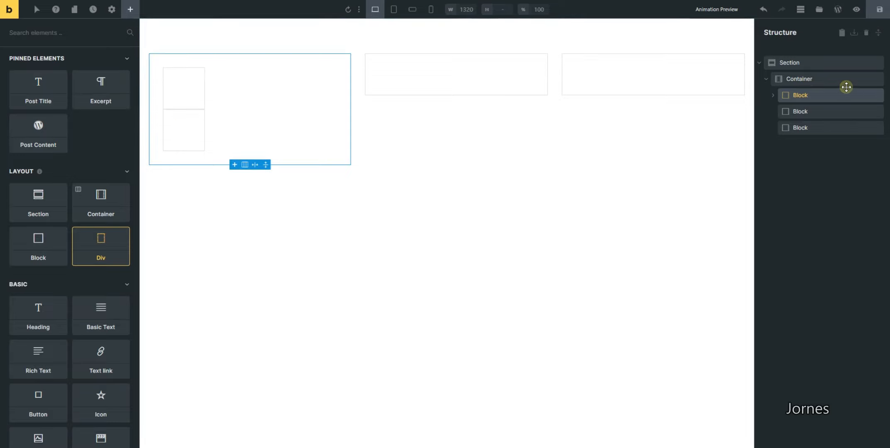
left_click(773, 96)
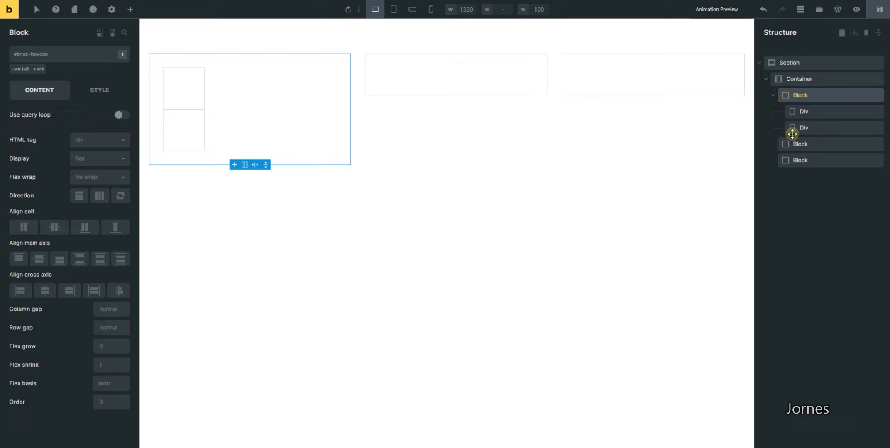
right_click(826, 113)
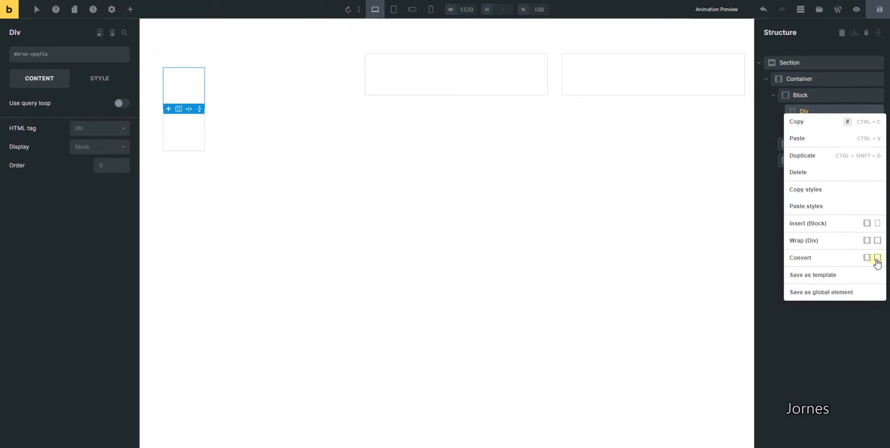
left_click(878, 259)
right_click(819, 129)
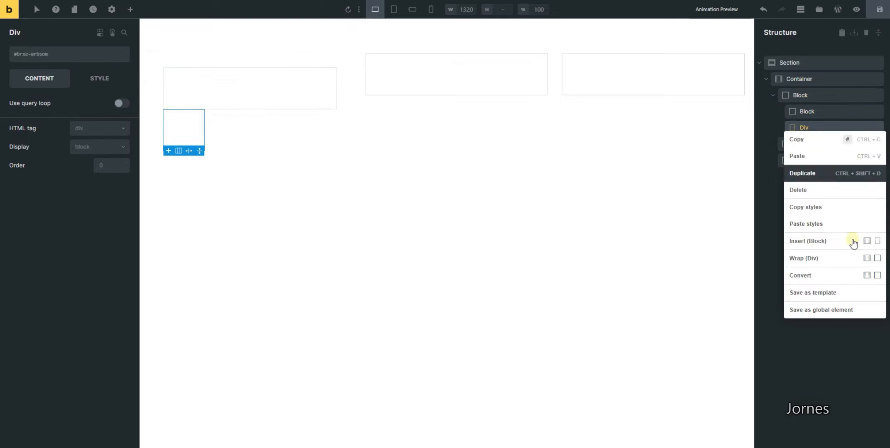
left_click(870, 275)
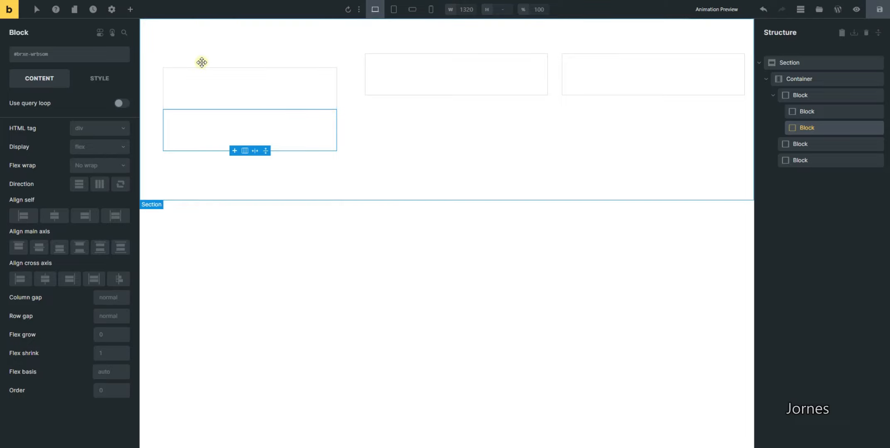
Step: Set the padding of the first card's social__card class to 30 on all four sides
left_click(202, 82)
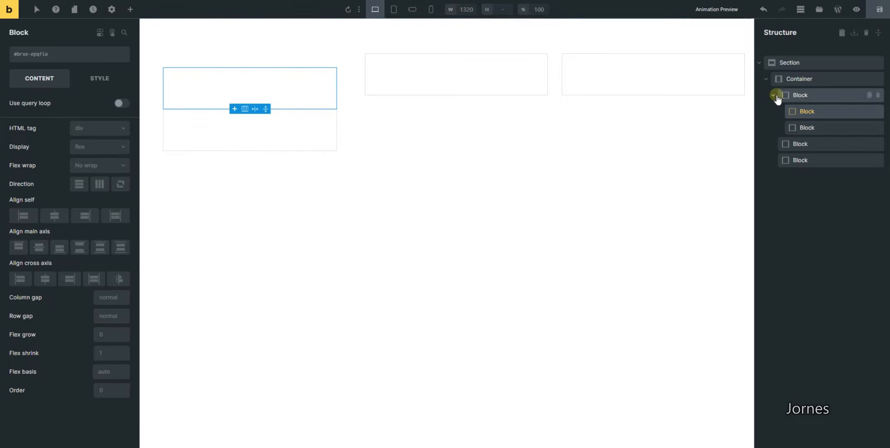
left_click(809, 97)
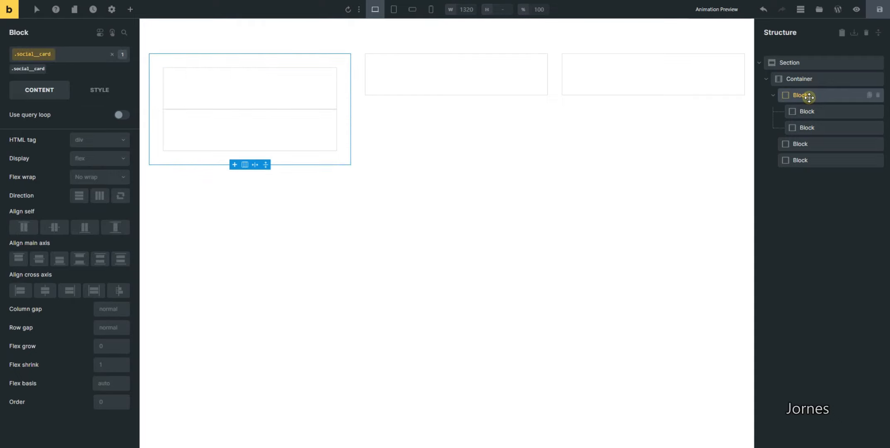
left_click(96, 89)
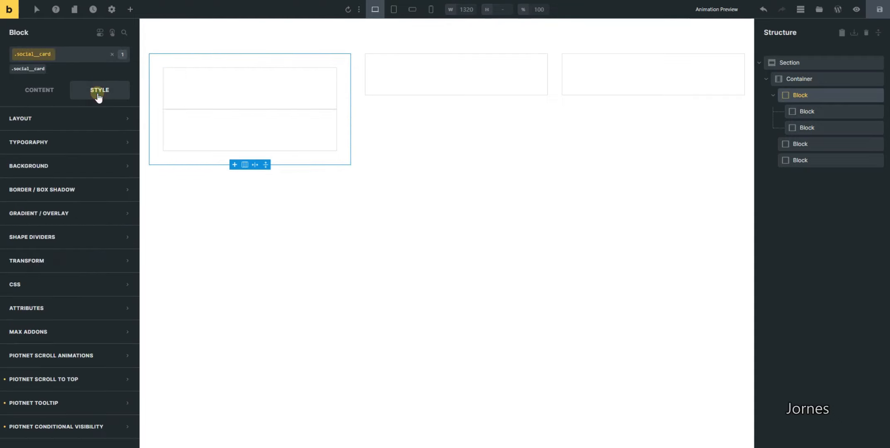
left_click(80, 117)
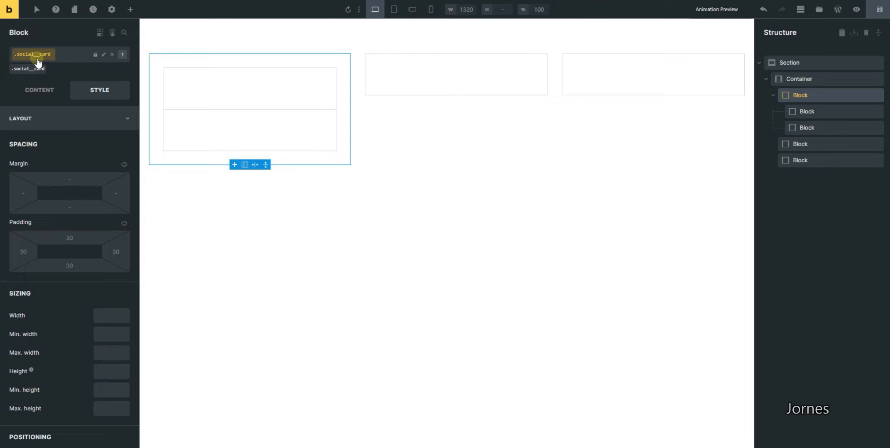
left_click(69, 237)
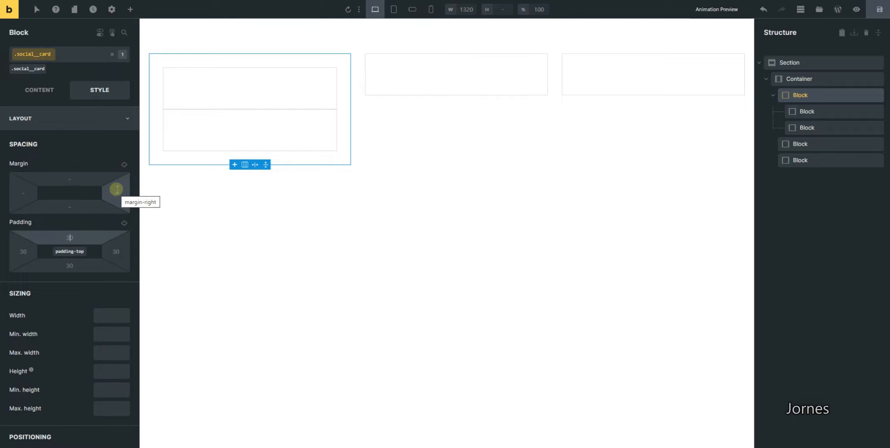
key("Tab")
type("30")
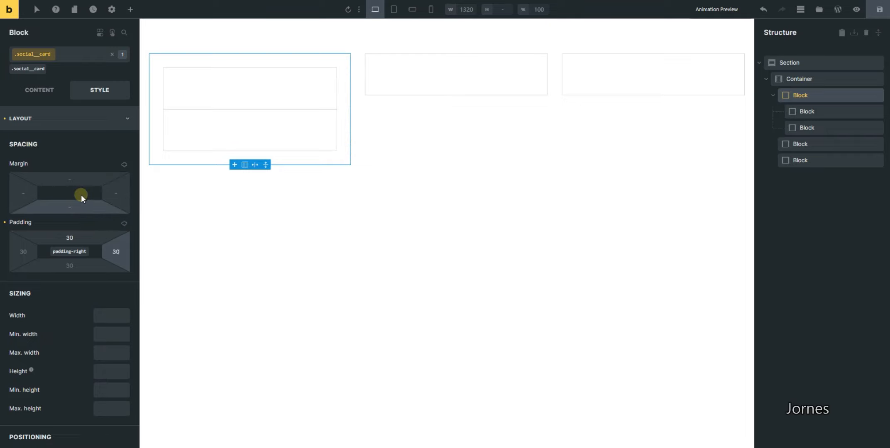
left_click(125, 224)
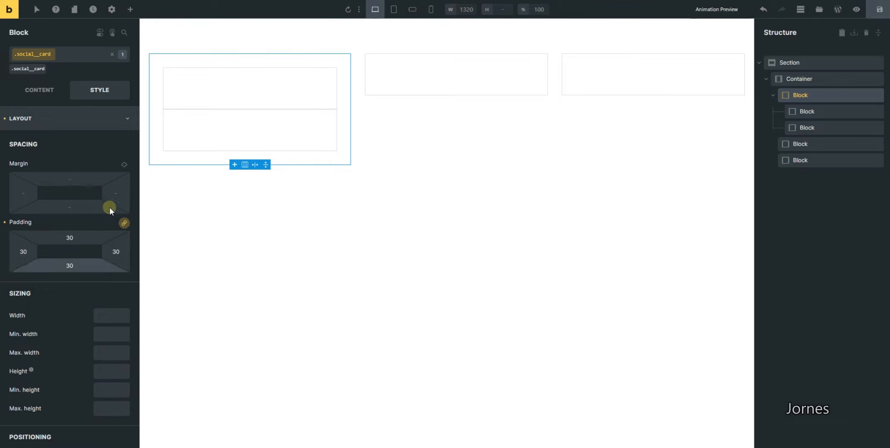
left_click(75, 119)
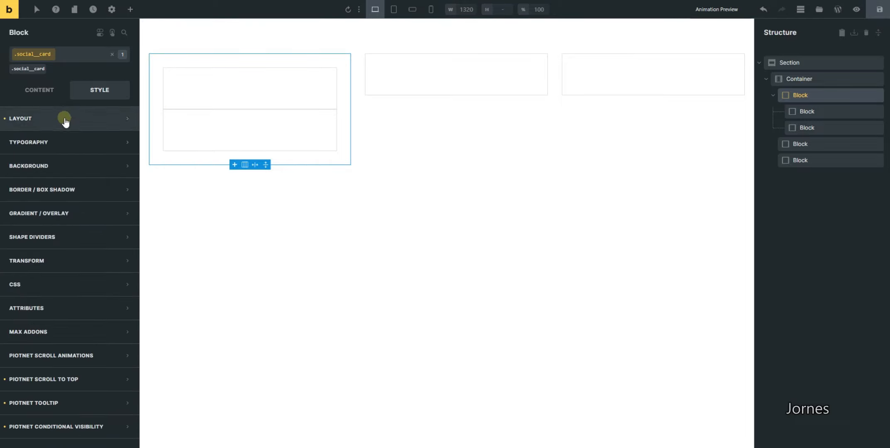
left_click(77, 121)
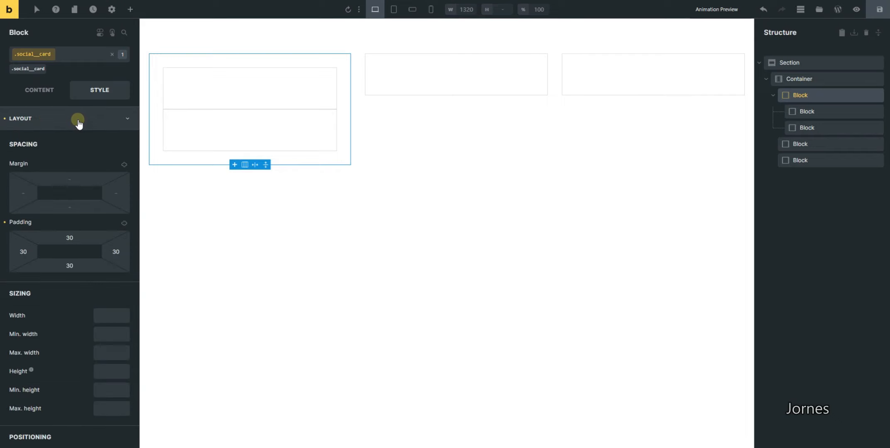
left_click(78, 121)
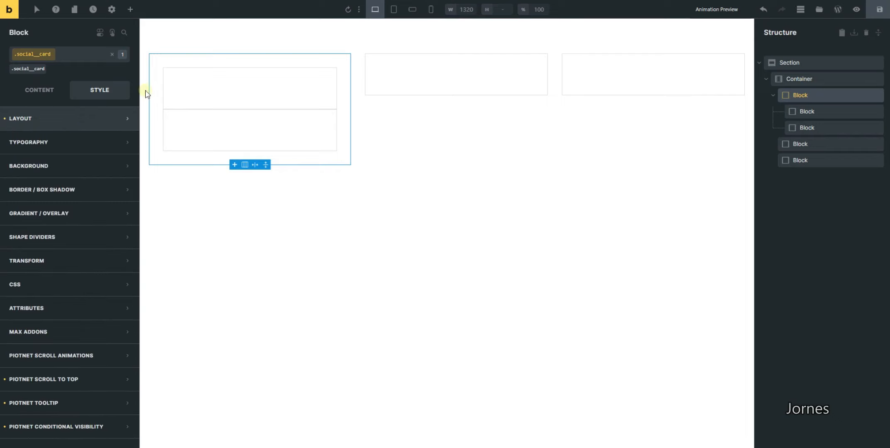
Step: Add an Icon element to the upper inner block of the first card
left_click(238, 87)
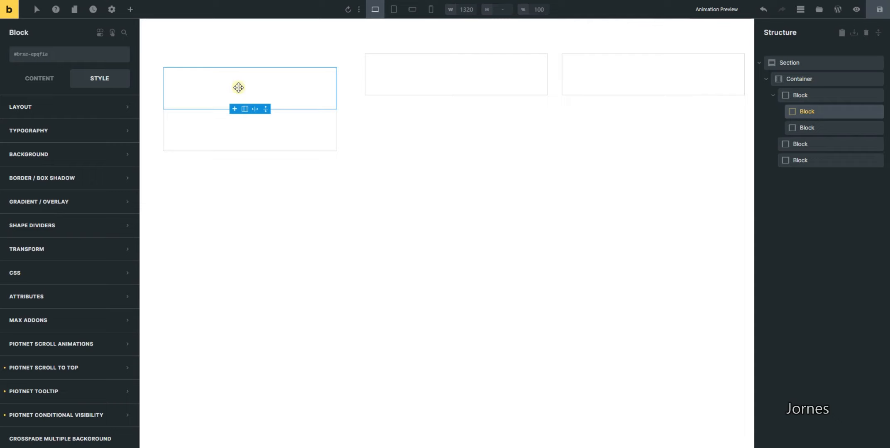
left_click(130, 9)
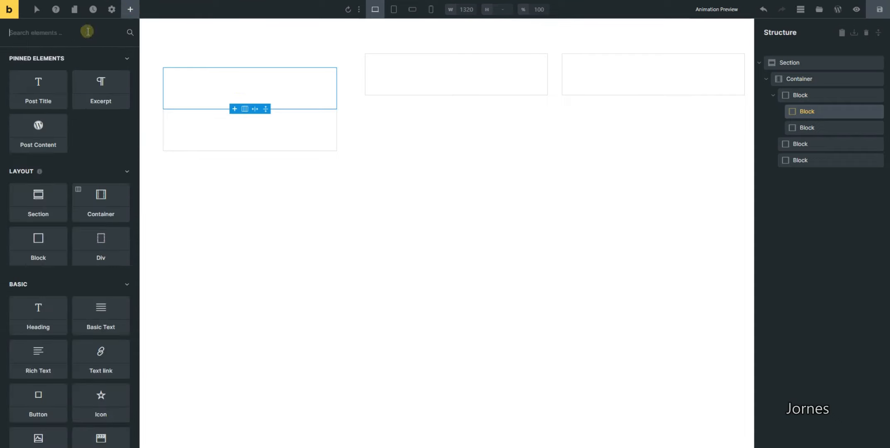
type("icon")
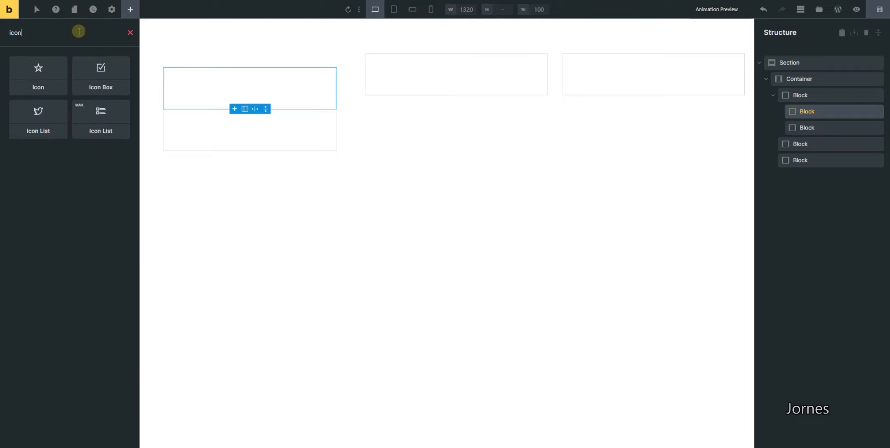
left_click(44, 81)
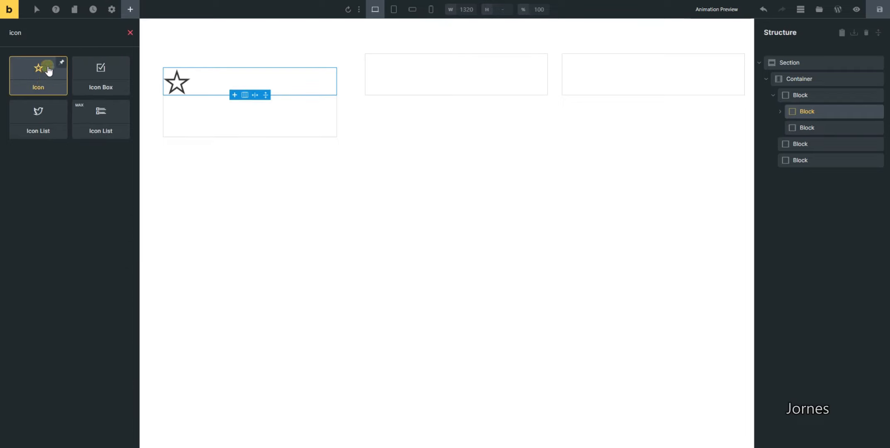
Step: Add a Heading and a Basic Text element below the icon in the same inner block
triple_click(77, 30)
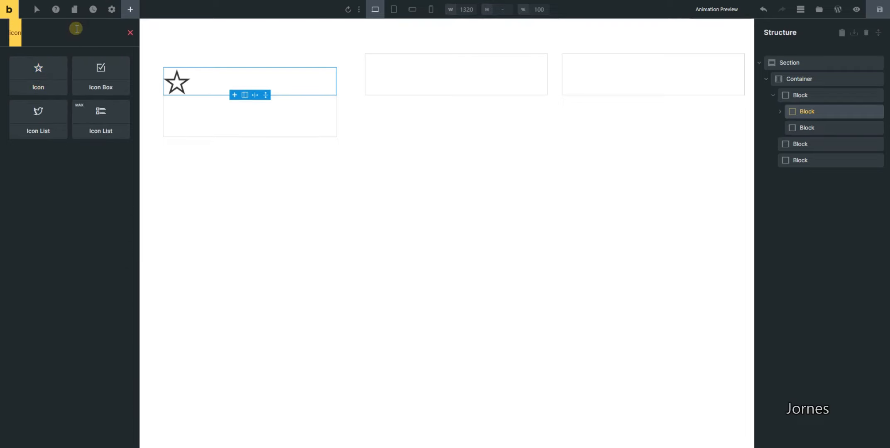
type("heading")
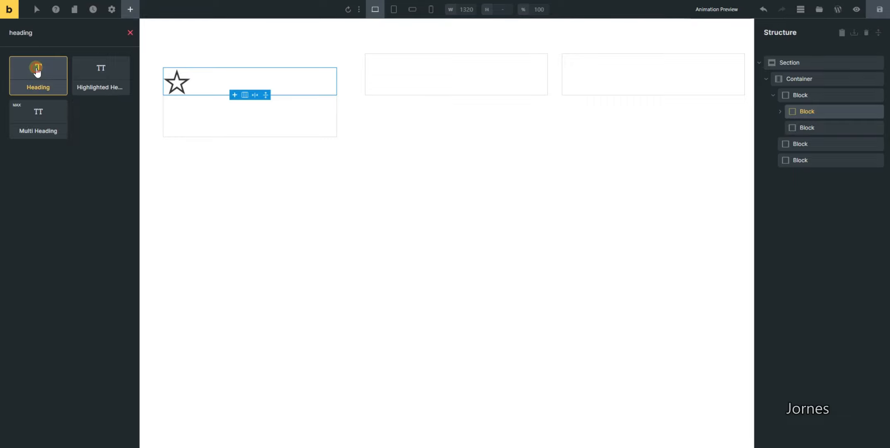
left_click(36, 74)
triple_click(48, 37)
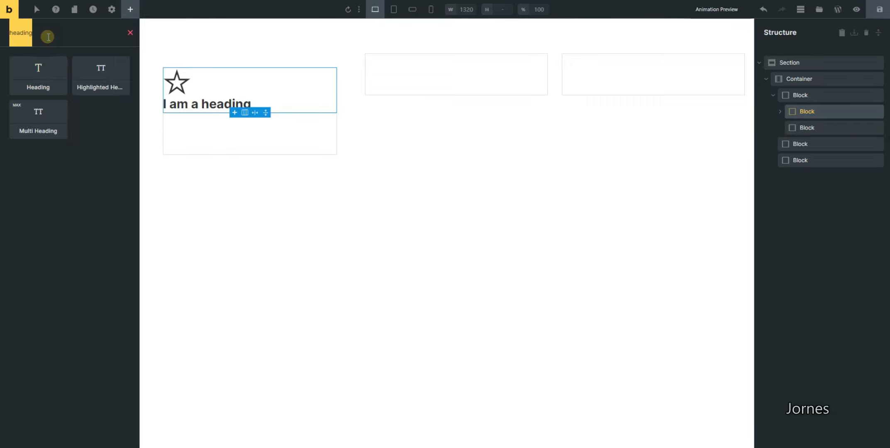
type("basic")
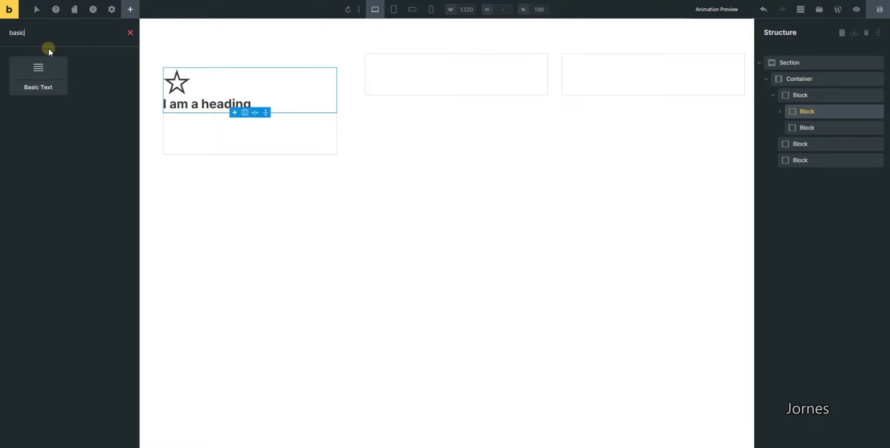
left_click(49, 70)
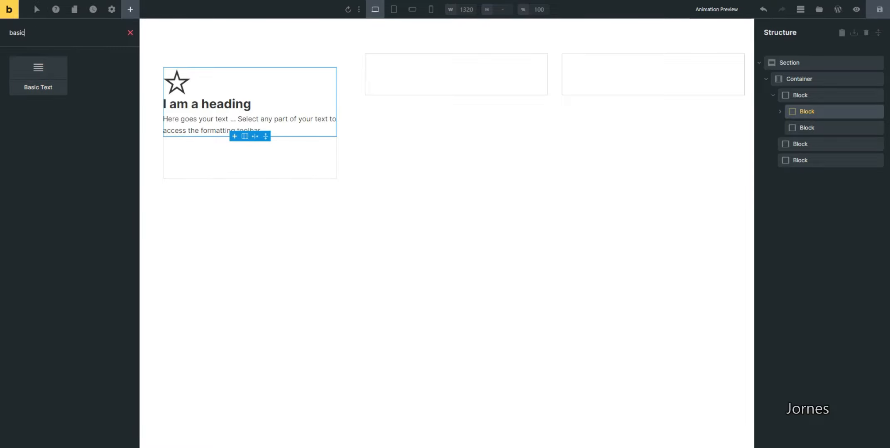
Step: Create the global class social__icon on the first card's icon, after checking the reference page's social cards
mouse_move(310, 442)
left_click(349, 415)
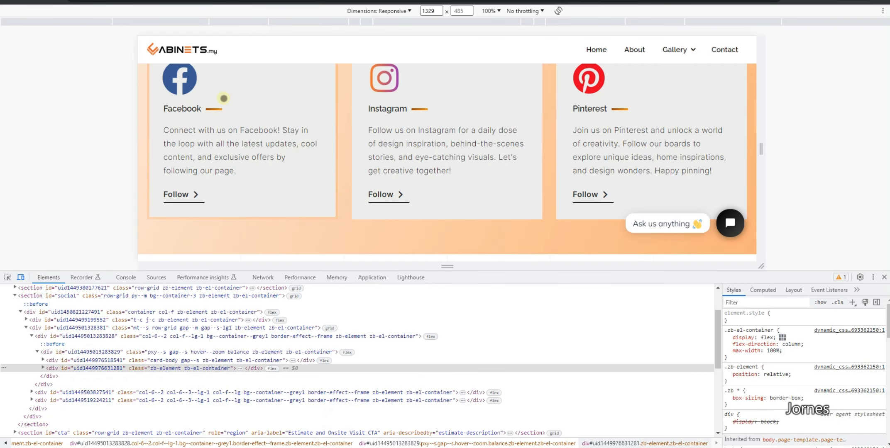
scroll(221, 130, "up", 1)
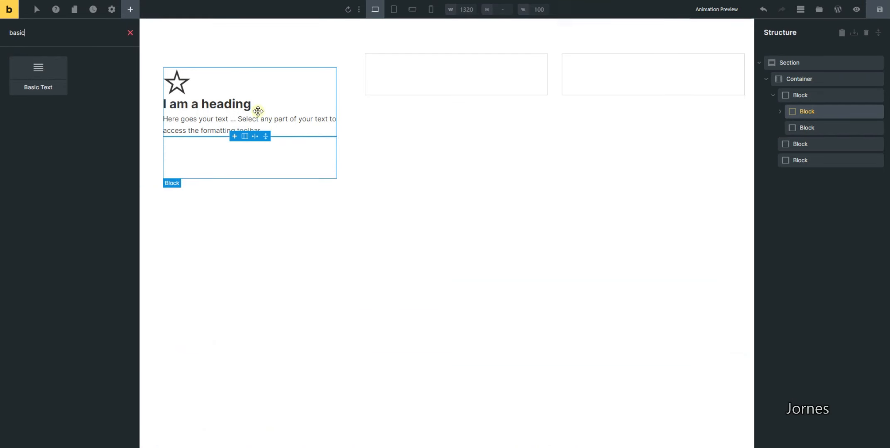
left_click(177, 82)
left_click(52, 58)
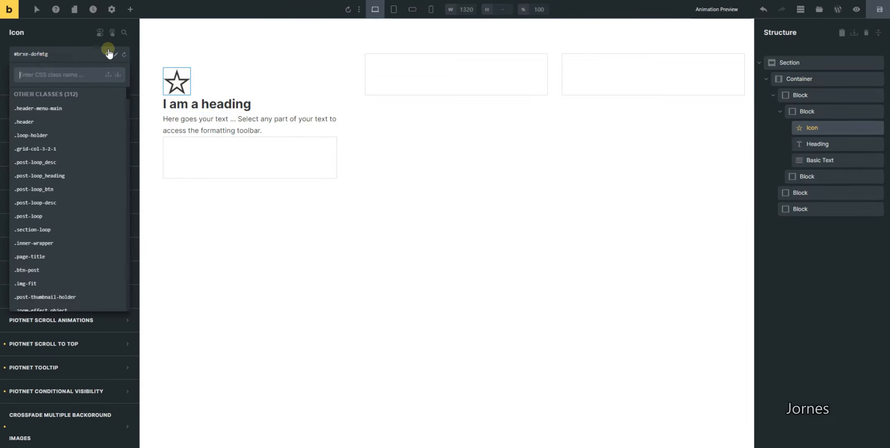
type("social")
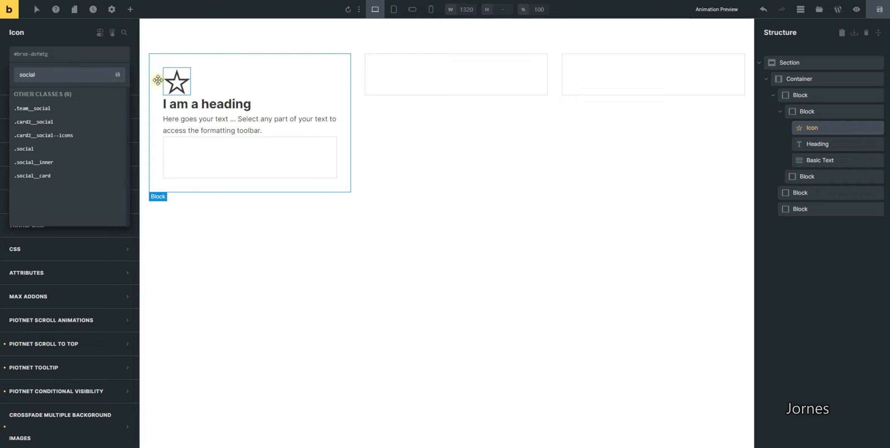
type("__icon")
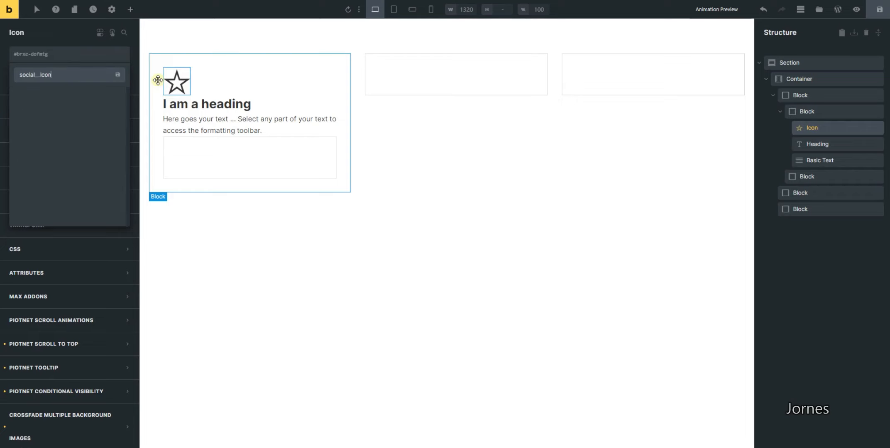
key("Return")
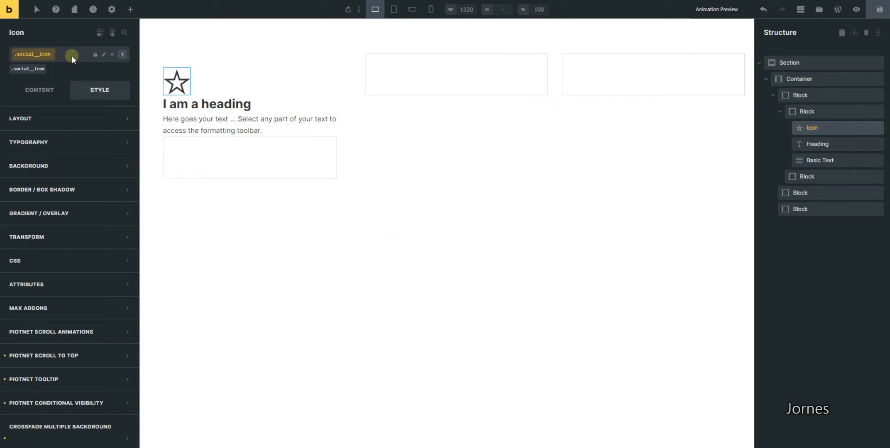
Step: Change the first card's icon to the circular Facebook logo from the Fontawesome - Brands library
left_click(39, 89)
left_click(124, 118)
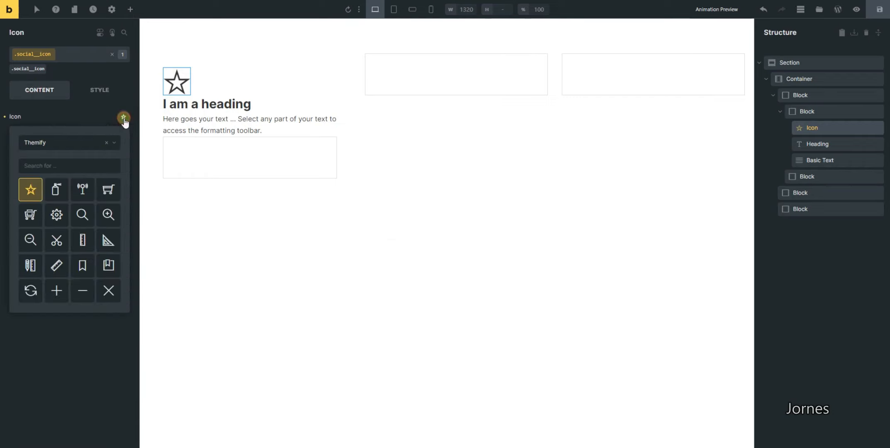
left_click(68, 143)
left_click(68, 158)
left_click(71, 164)
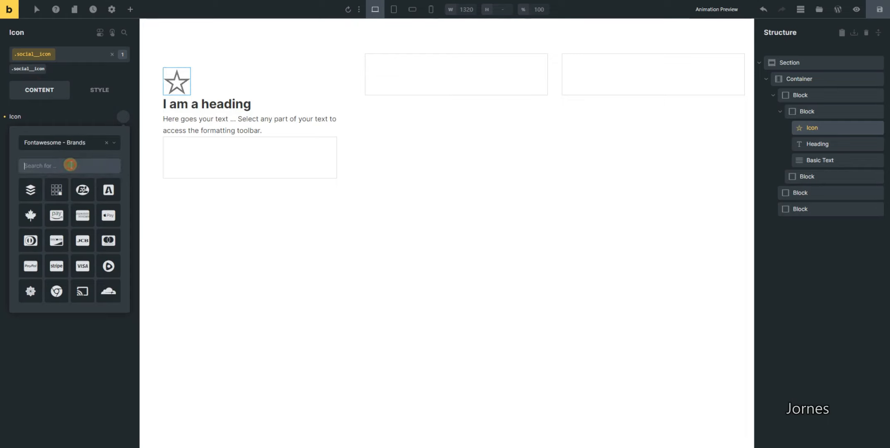
type("facebook")
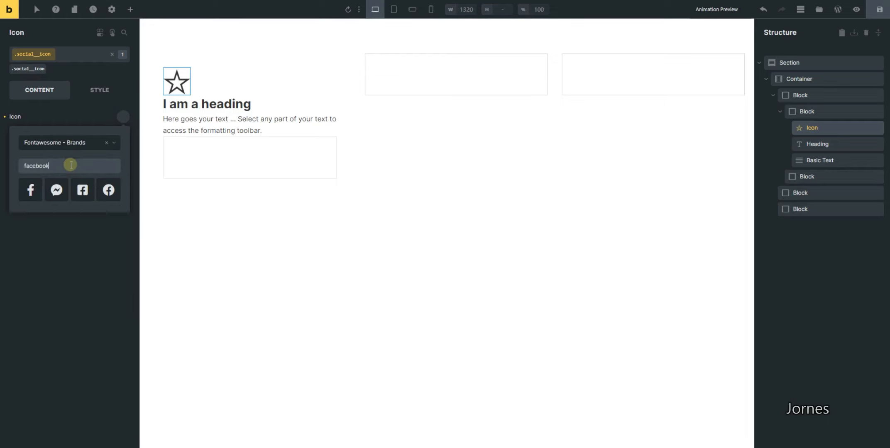
left_click(104, 195)
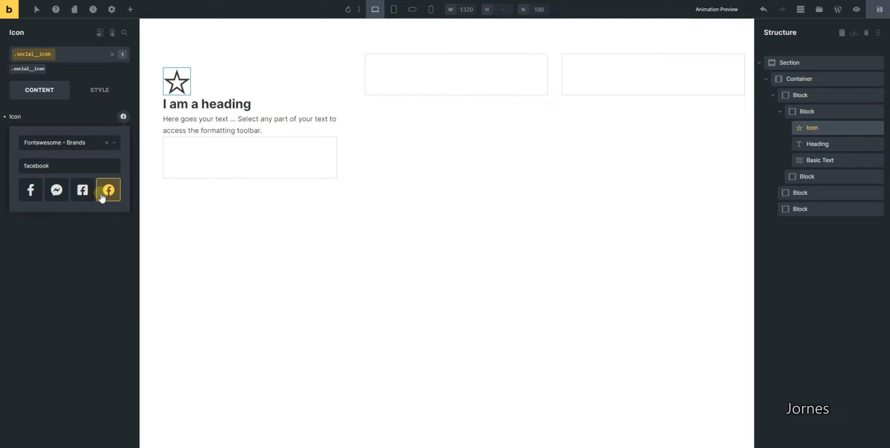
left_click(81, 115)
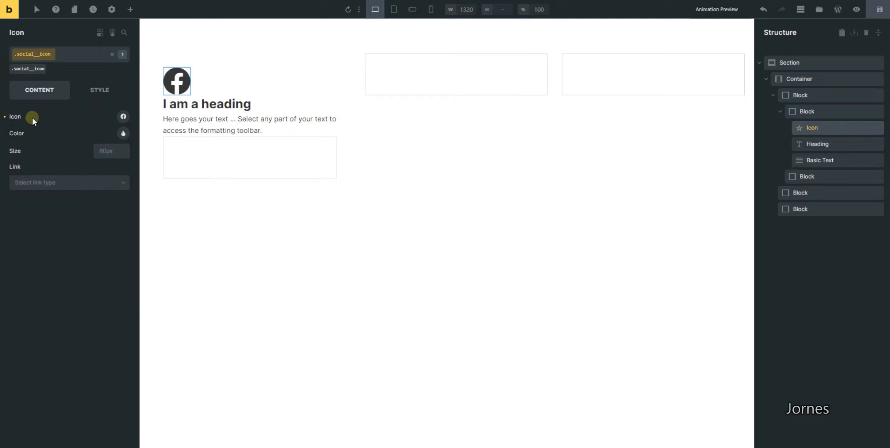
Step: Create the class sep-r on the first card's heading, after checking the heading separator on the reference page
left_click(214, 102)
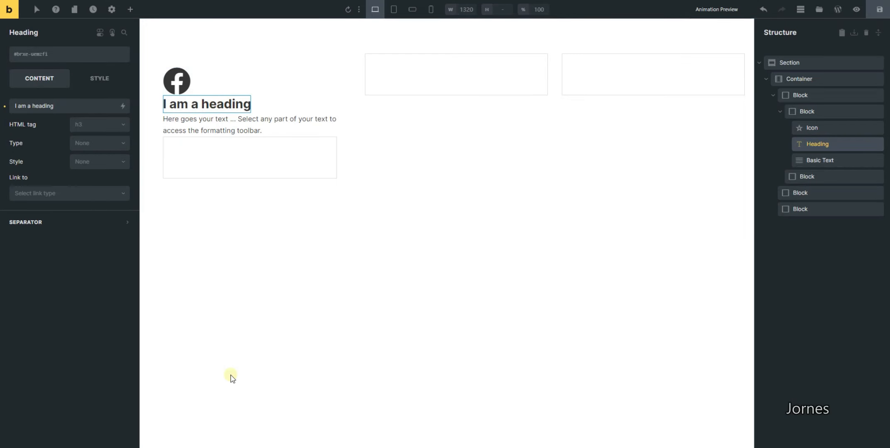
mouse_move(303, 447)
left_click(340, 415)
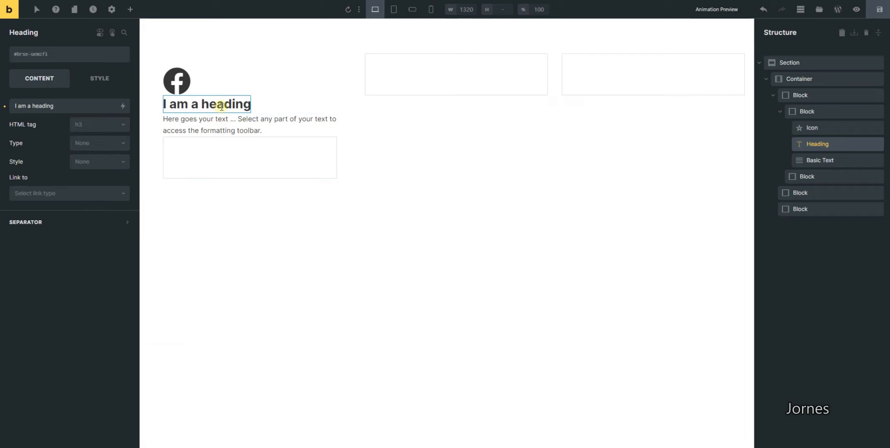
left_click(224, 104)
left_click(245, 104)
left_click_drag(245, 104, 246, 104)
left_click(53, 62)
type("sep-")
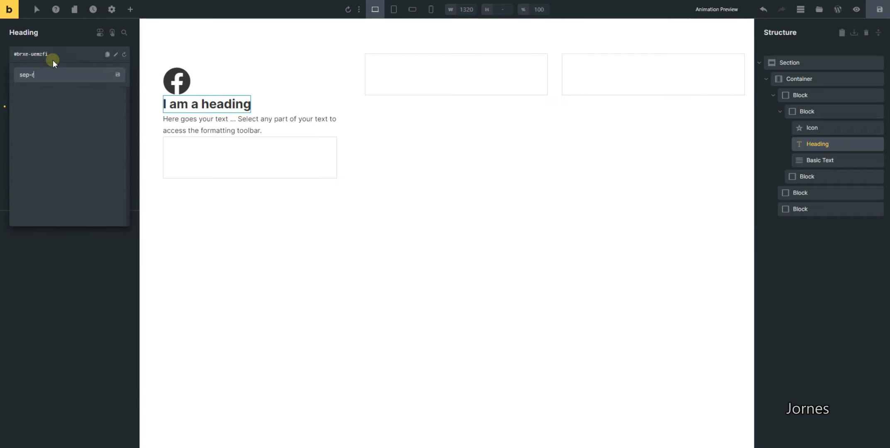
type("r")
key("Return")
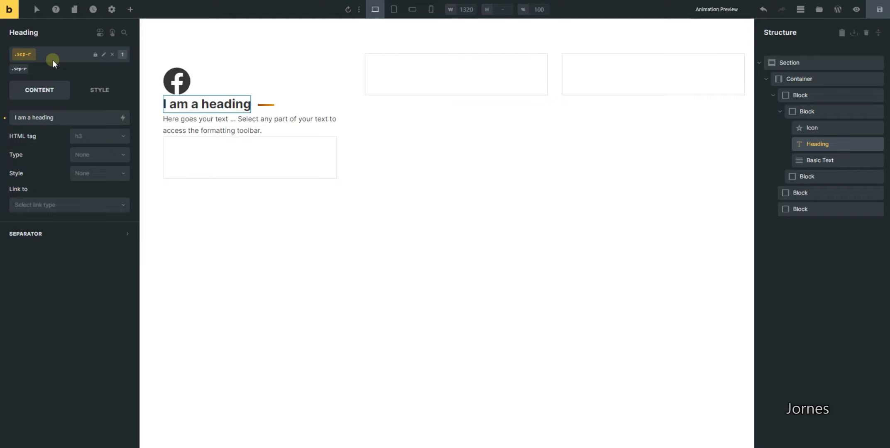
Step: Remove the sep-r class from the first card's heading
left_click(53, 59)
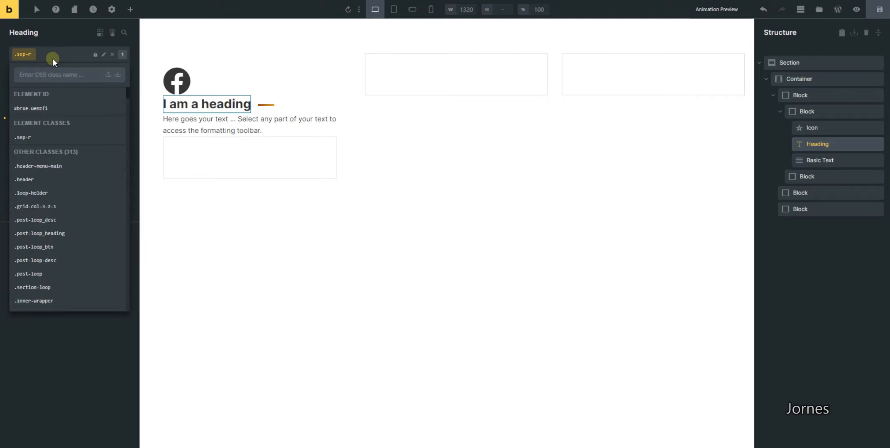
mouse_move(60, 137)
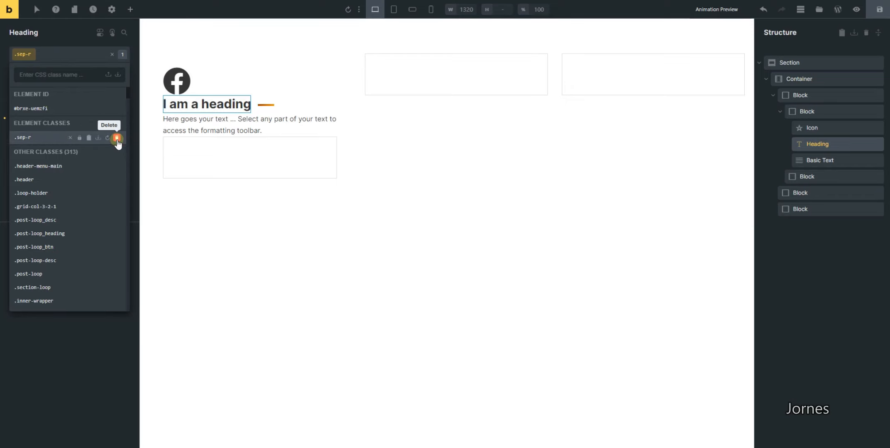
left_click(58, 138)
left_click(26, 53)
left_click(21, 69)
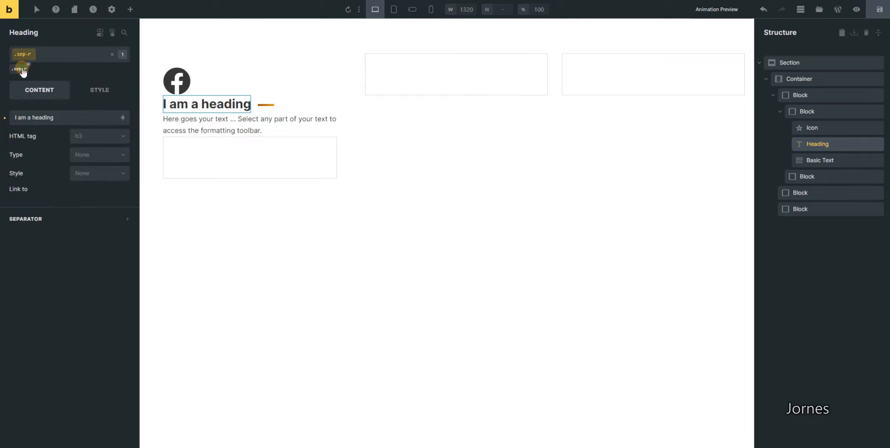
left_click(27, 68)
Step: Create the global class sep-right on the first card's heading
left_click(41, 55)
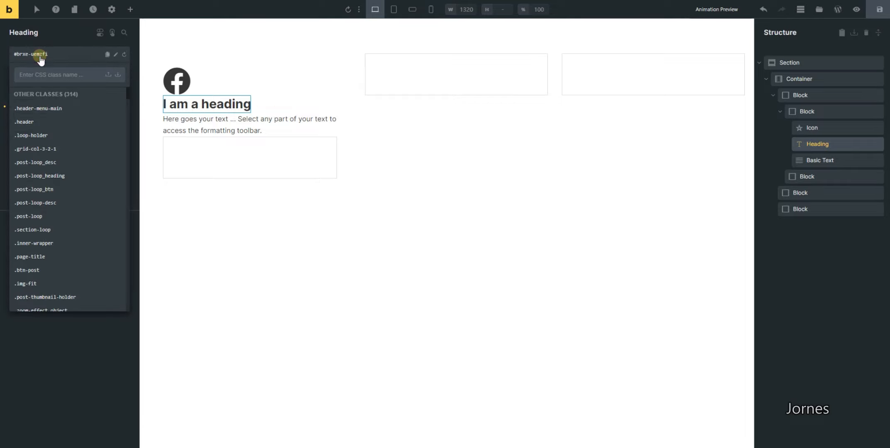
type("spe")
key("BackSpace")
key("BackSpace")
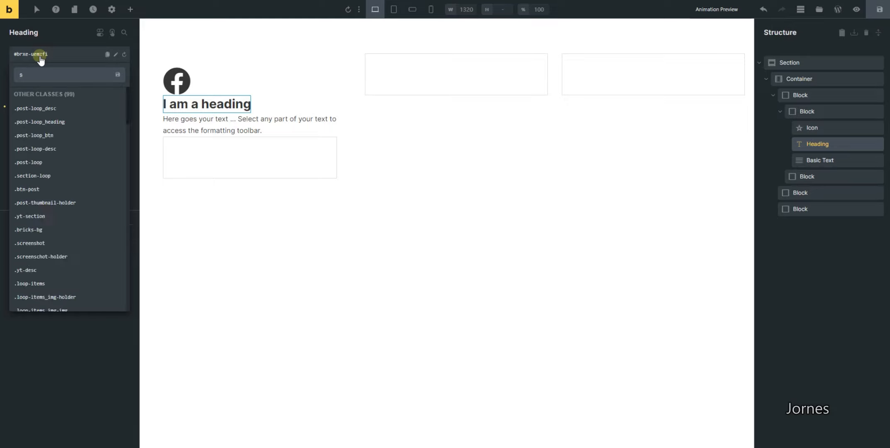
type("ep-right")
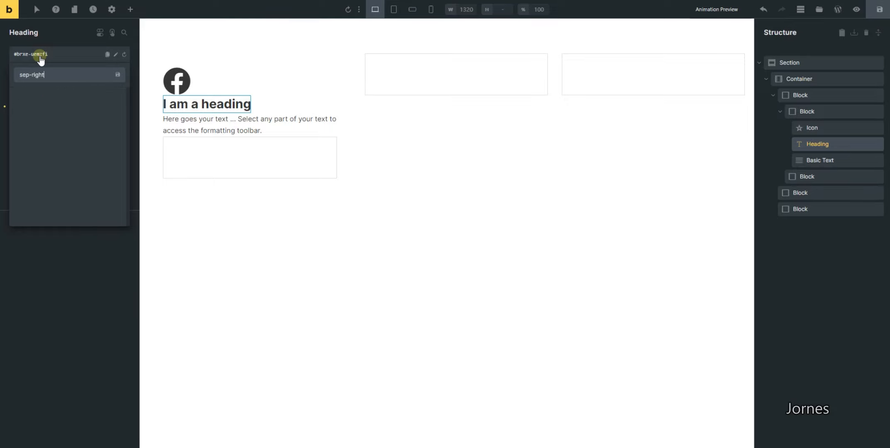
key("Return")
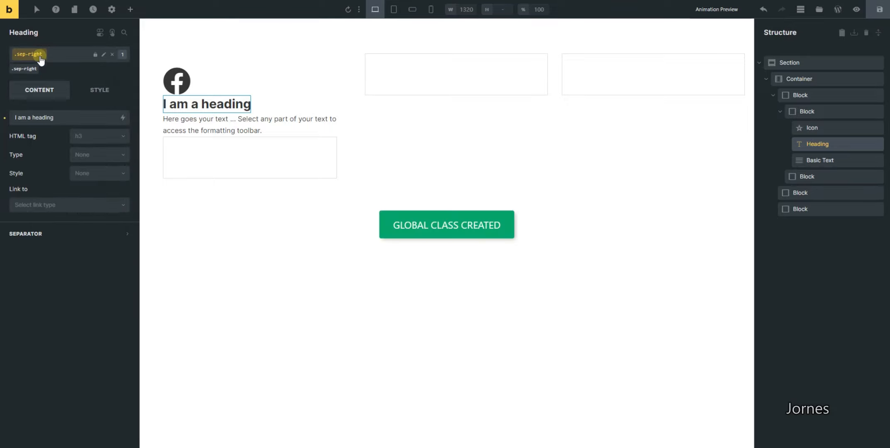
left_click(63, 54)
left_click(64, 55)
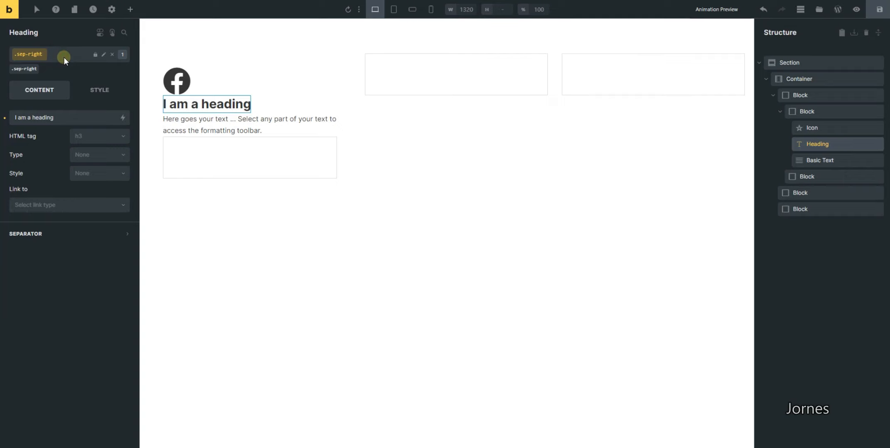
Step: Set the position of the heading's sep-right class to relative in its layout styles
left_click(36, 12)
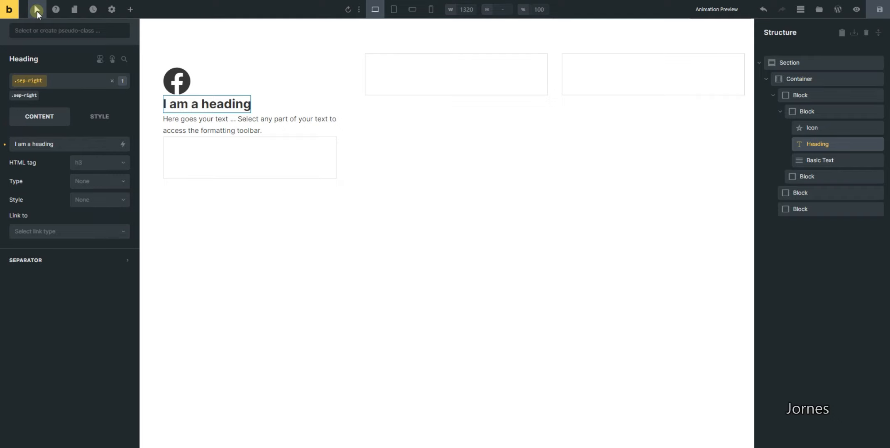
left_click(37, 12)
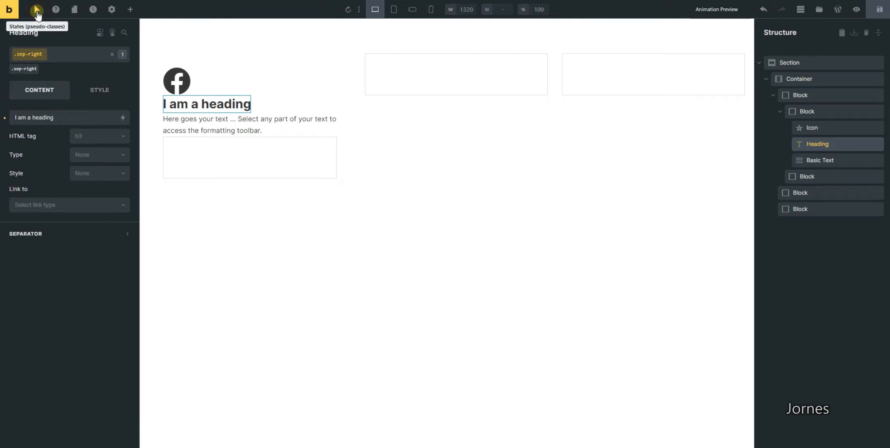
left_click(98, 92)
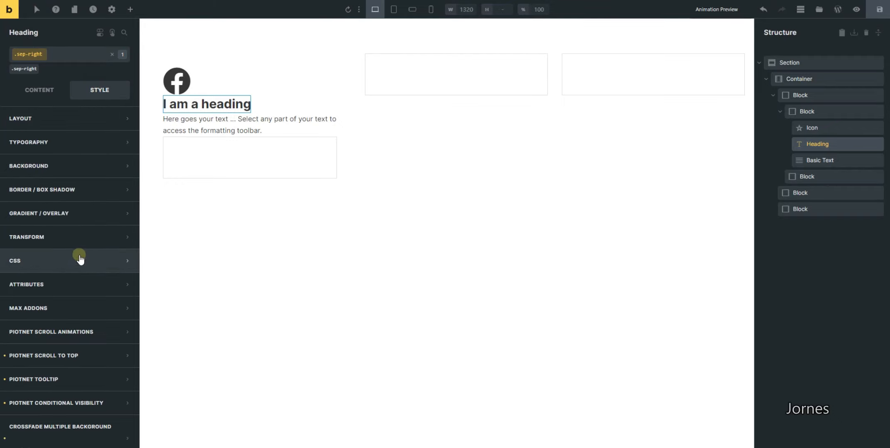
left_click(78, 120)
scroll(79, 210, "down", 3)
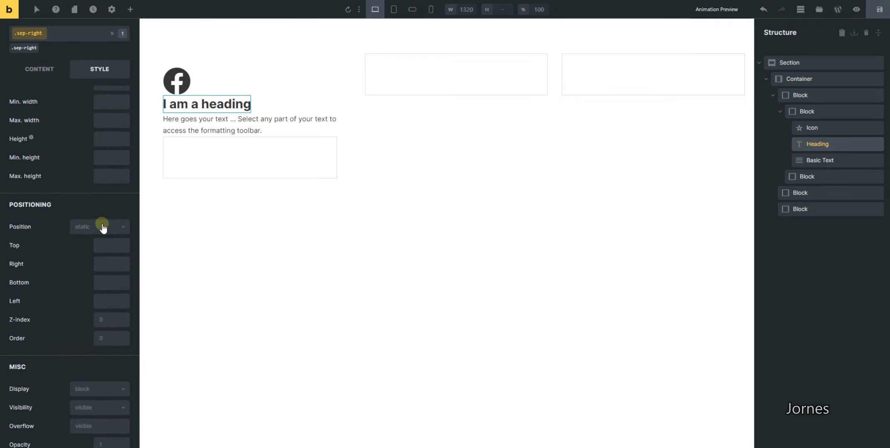
left_click(96, 228)
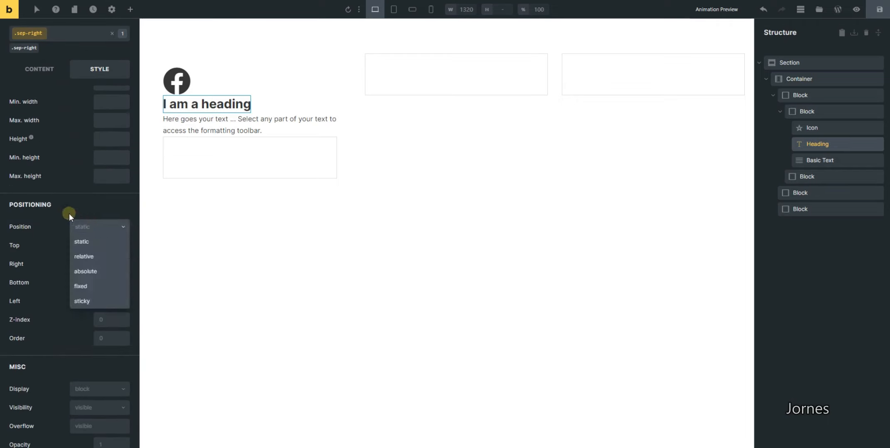
left_click(89, 256)
scroll(83, 216, "up", 6)
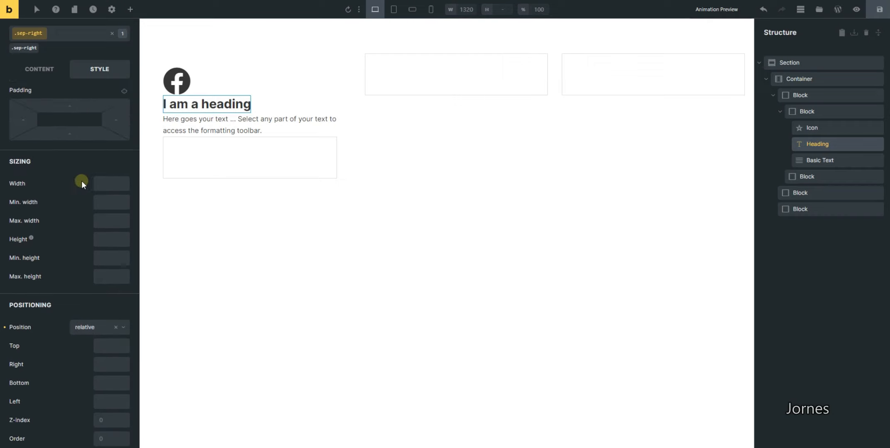
Step: Switch the sep-right class to its :before pseudo-class and give it blank content
left_click(36, 10)
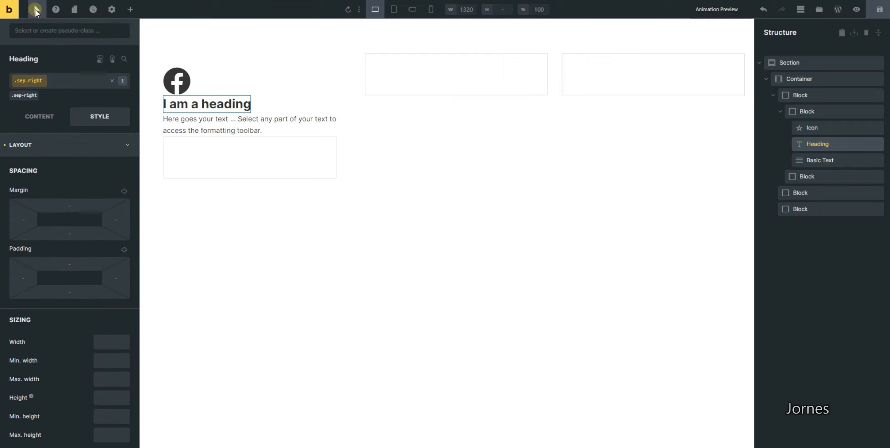
left_click(36, 30)
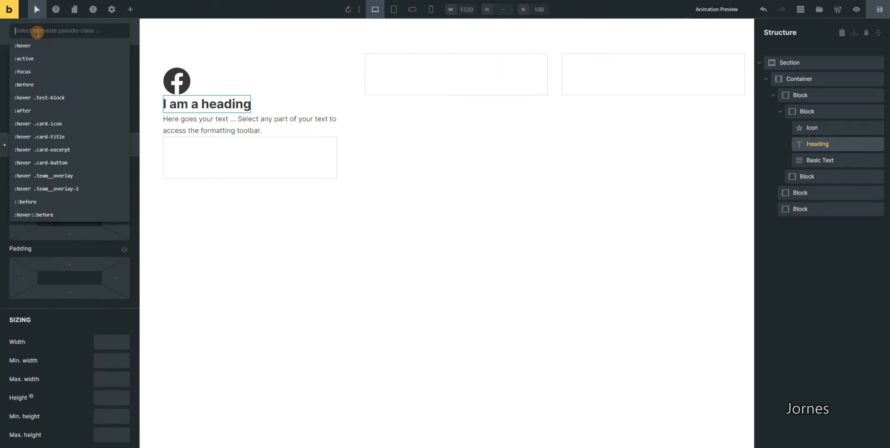
left_click(39, 86)
left_click(55, 47)
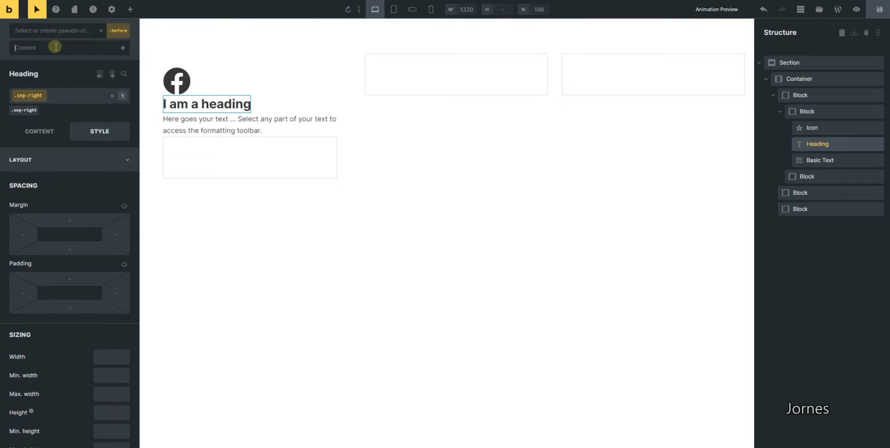
left_click(55, 47)
Step: Switch to the Cabinets.my Contact page in Chrome and inspect the Facebook card's heading in the developer tools
mouse_move(293, 443)
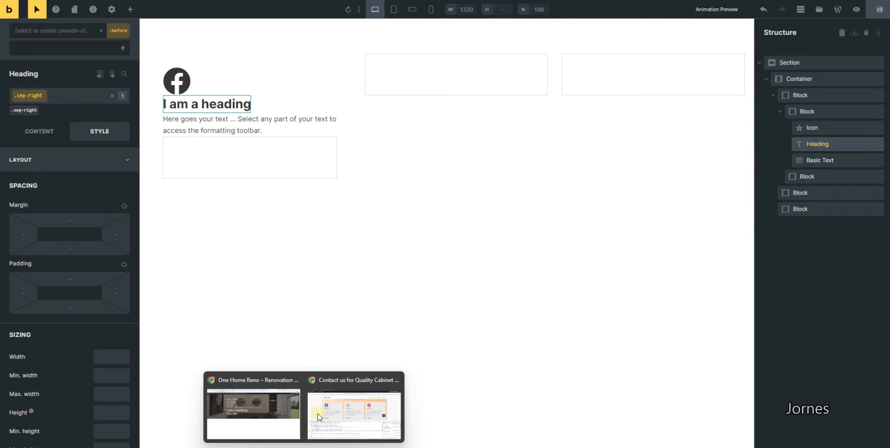
left_click(332, 401)
scroll(249, 187, "down", 1)
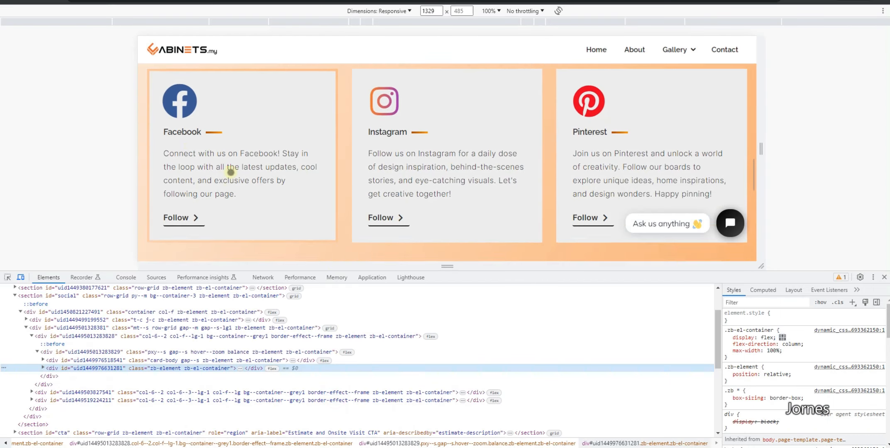
scroll(224, 170, "up", 1)
right_click(187, 156)
left_click(213, 309)
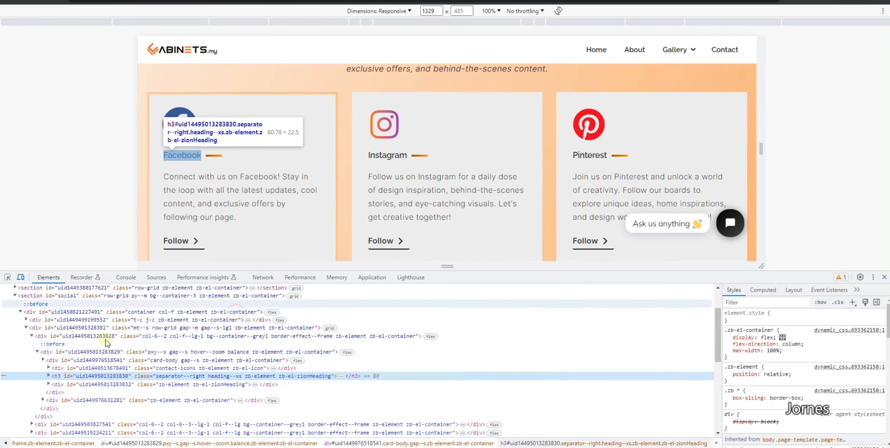
Step: Inspect the Facebook heading's ::before rule on the Contact page, and in Bricks set the :before width to 35 and height to 4
left_click(48, 376)
left_click(66, 385)
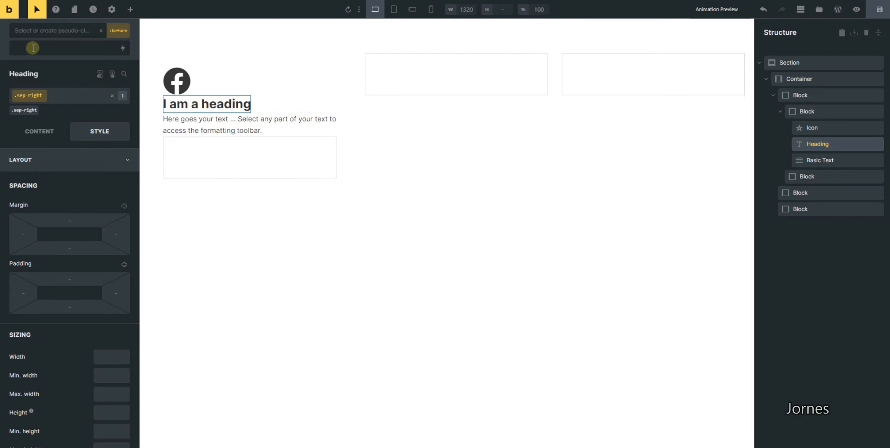
left_click(109, 357)
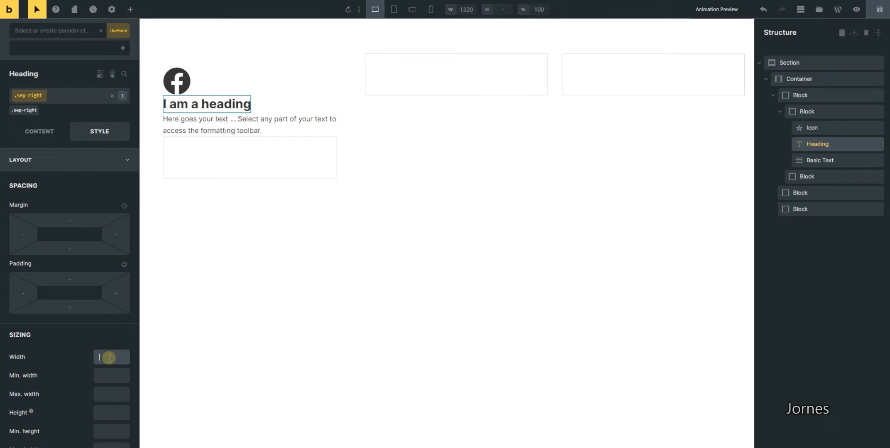
key("Tab")
key("Tab")
key("Tab")
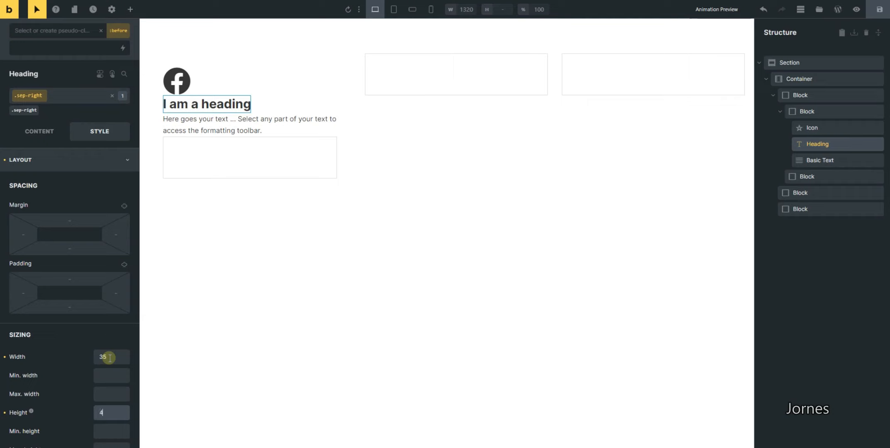
Step: Set the sep-right :before position to absolute with a top offset of 50%
scroll(109, 298, "down", 4)
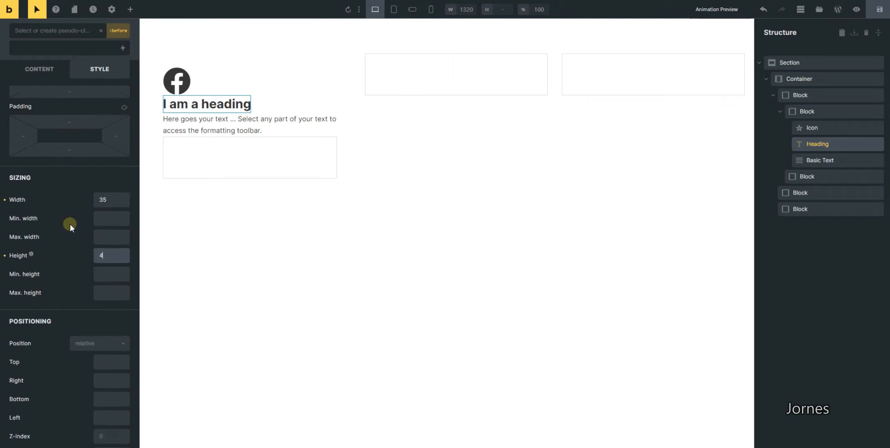
scroll(70, 224, "down", 2)
left_click(90, 269)
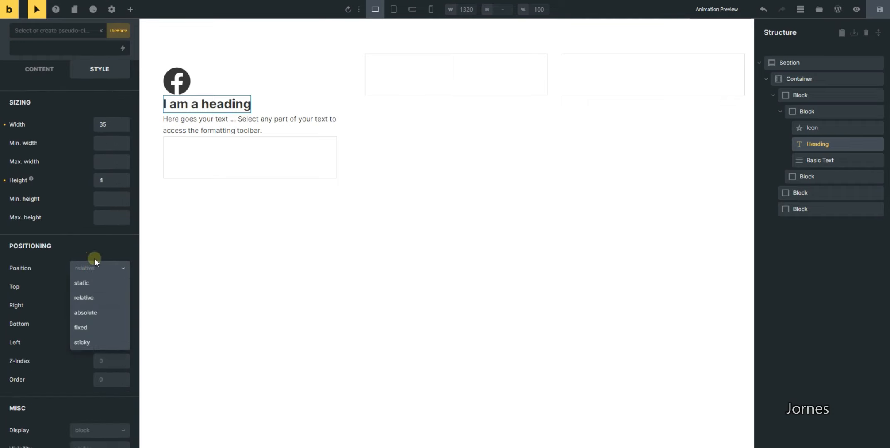
left_click(91, 313)
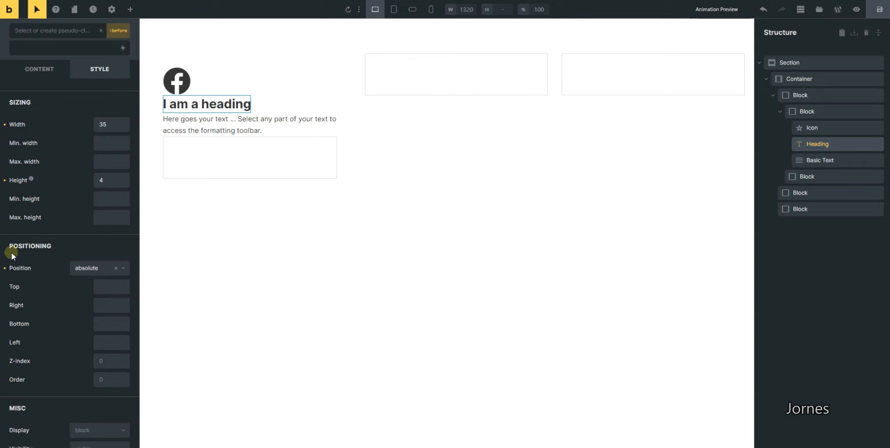
left_click(108, 287)
type("50")
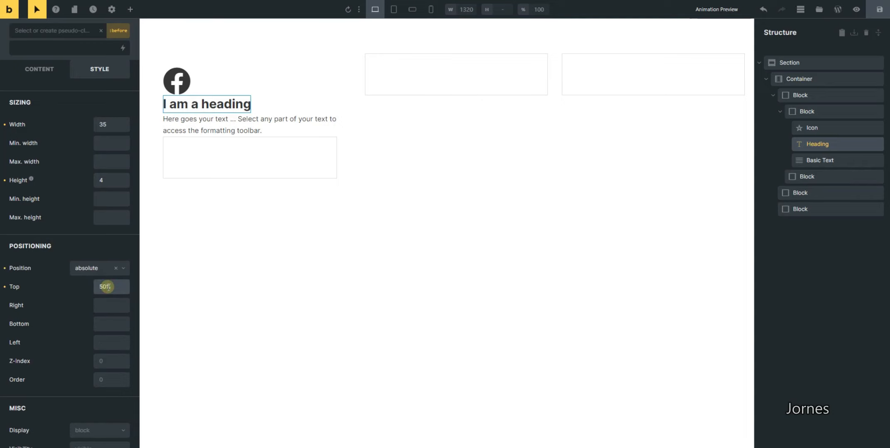
Step: Switch to the Contact page in Chrome and change the Facebook heading's ::before left offset to calc(100% + 15px)
left_click(104, 341)
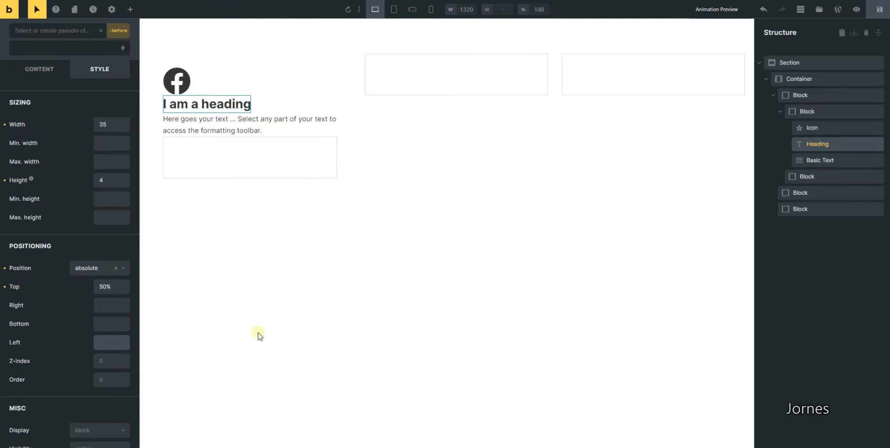
mouse_move(305, 447)
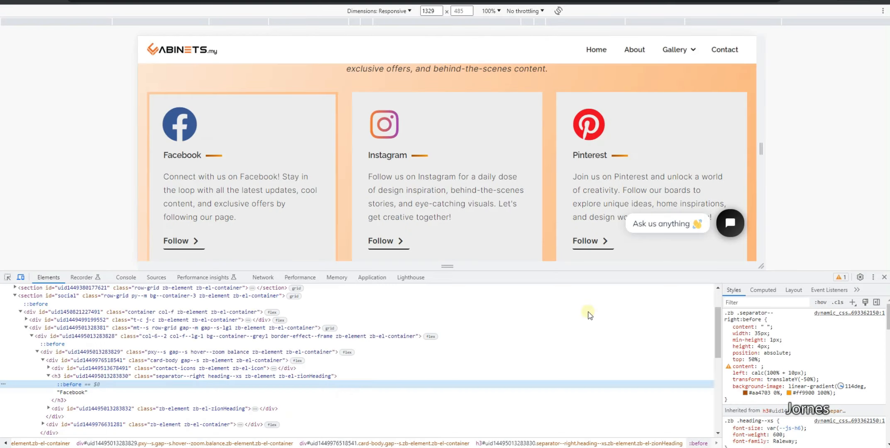
left_click(348, 404)
left_click(773, 373)
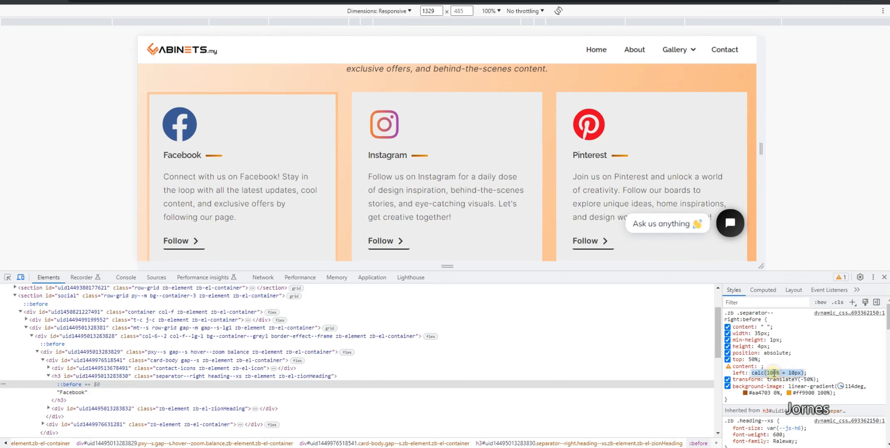
right_click(773, 372)
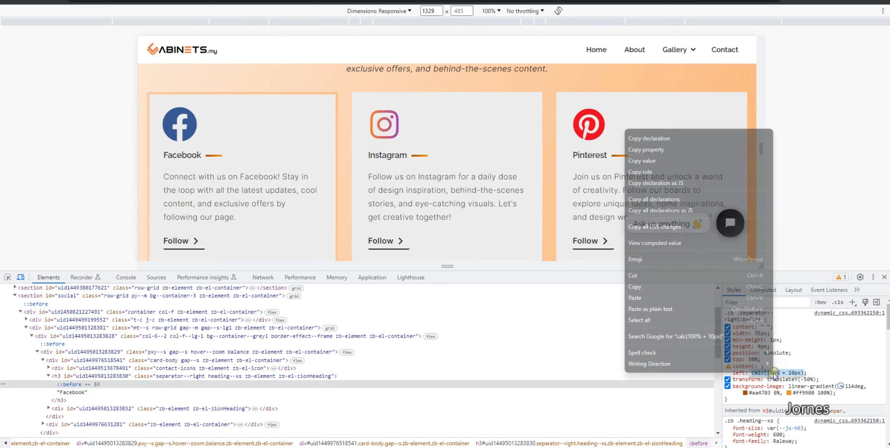
left_click(697, 297)
left_click(701, 290)
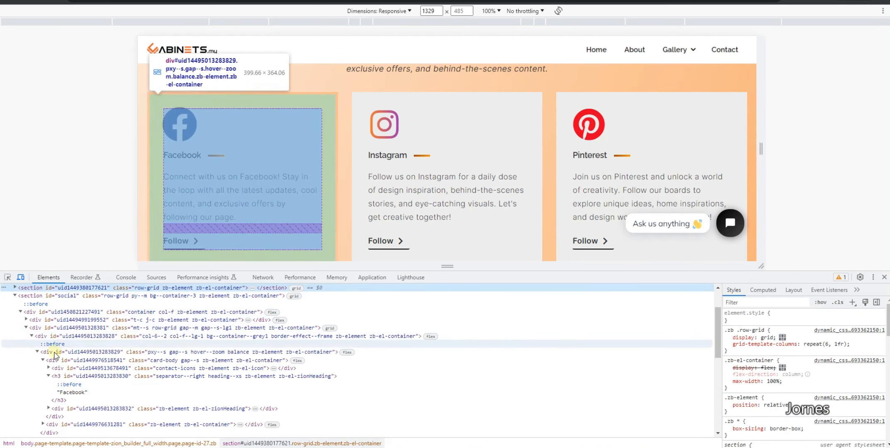
Step: Copy calc(100% + 15px) from the Facebook heading's ::before rule and paste it as the left offset of sep-right :before in Bricks
left_click(68, 385)
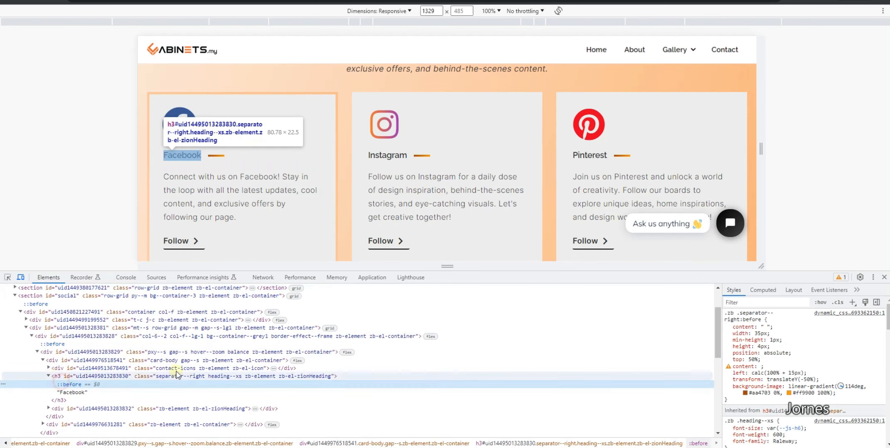
left_click(786, 372)
right_click(784, 373)
left_click(715, 285)
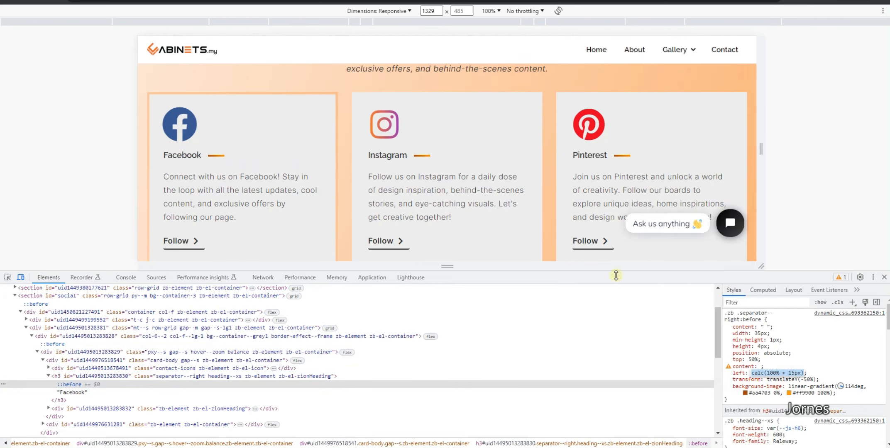
left_click(406, 446)
left_click(109, 343)
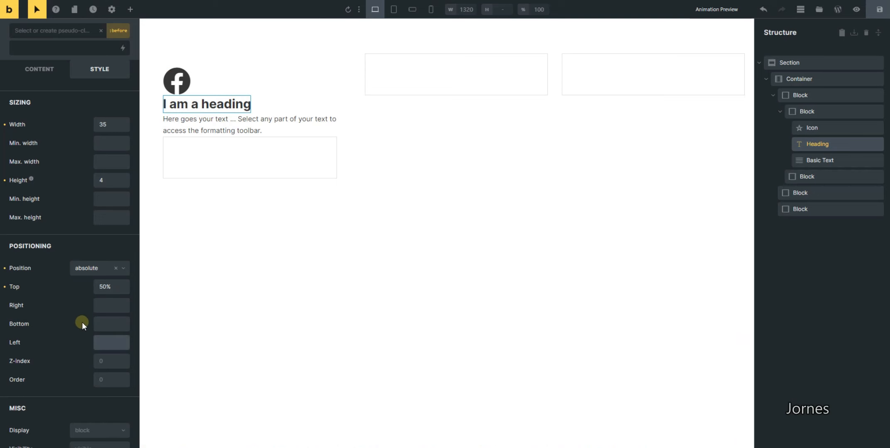
right_click(105, 342)
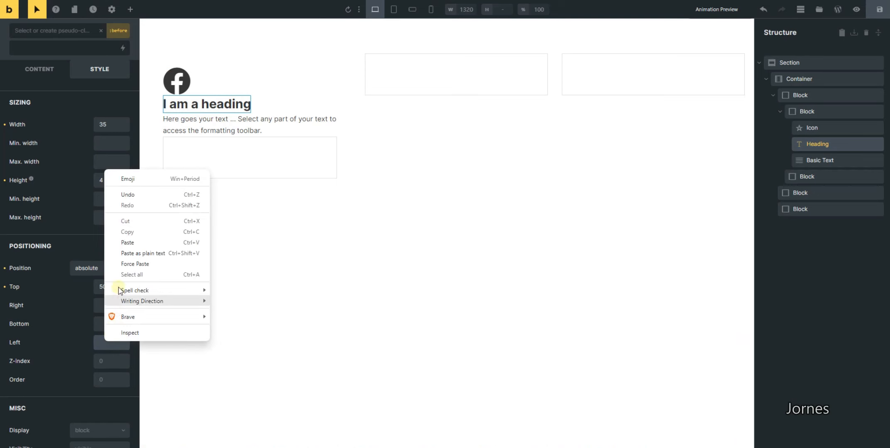
left_click(127, 243)
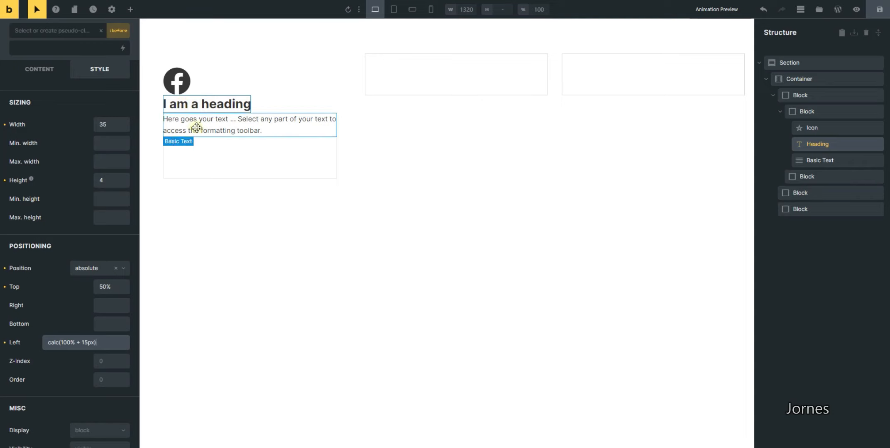
Step: Check the remaining ::before declarations on the Contact page in Chrome and return to Bricks
left_click(97, 344)
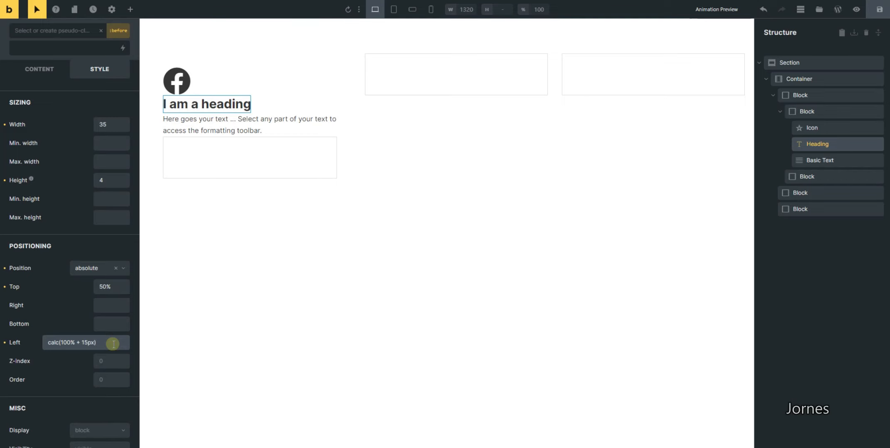
left_click(304, 447)
left_click(329, 428)
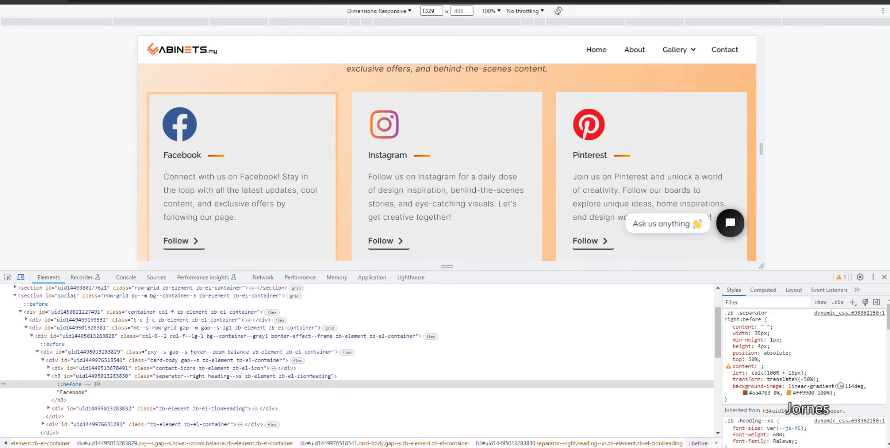
left_click(405, 398)
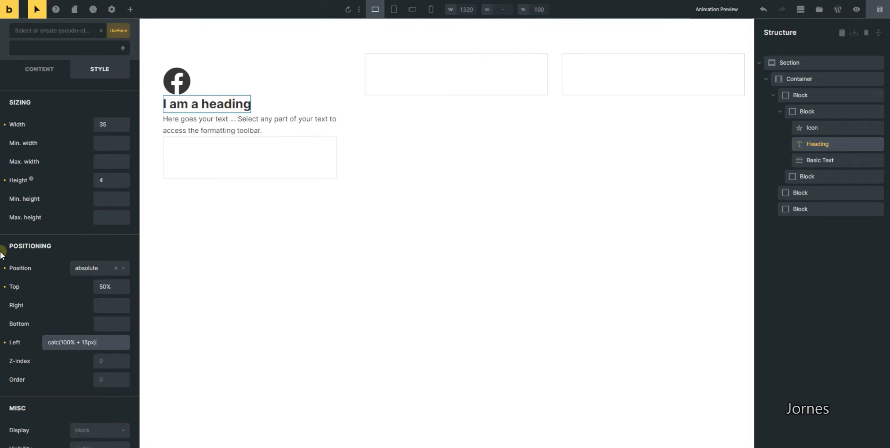
Step: Add a first colour entry to the gradient of the sep-right :before pseudo-class
scroll(51, 276, "up", 6)
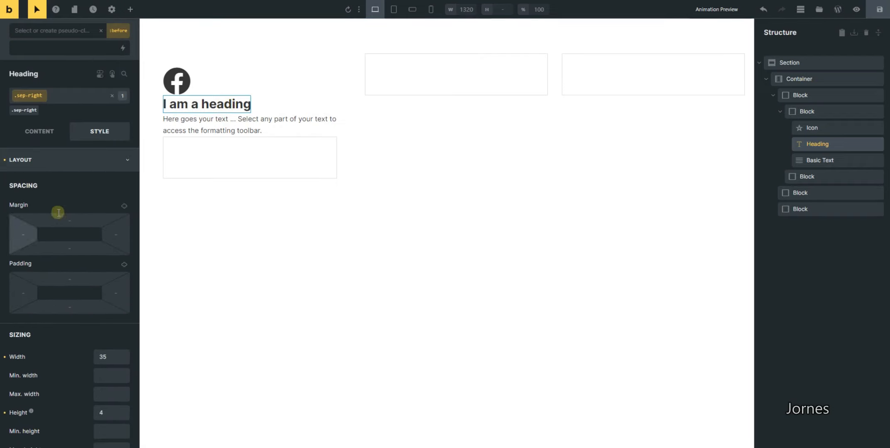
left_click(60, 160)
left_click(62, 255)
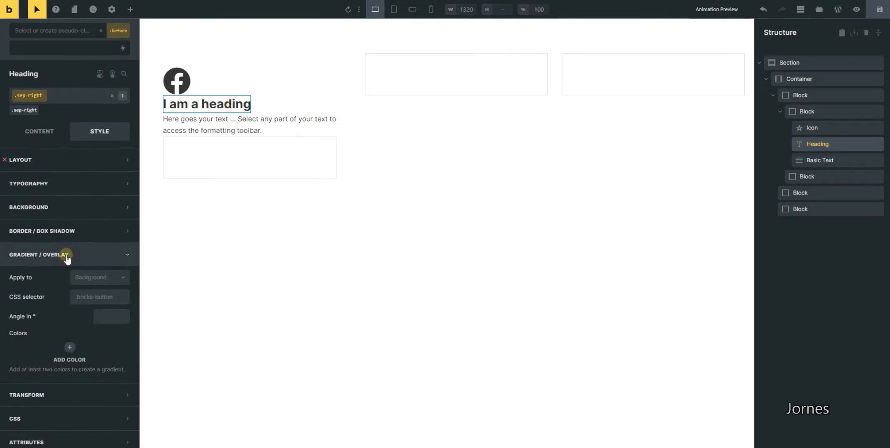
left_click(74, 347)
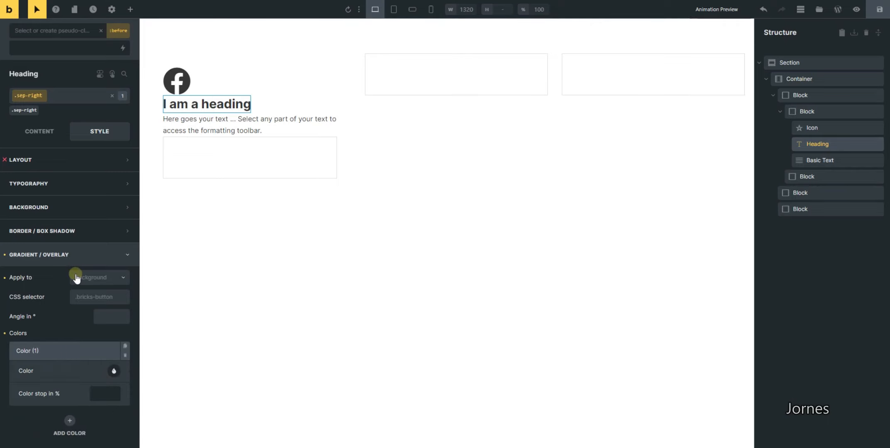
scroll(75, 276, "down", 1)
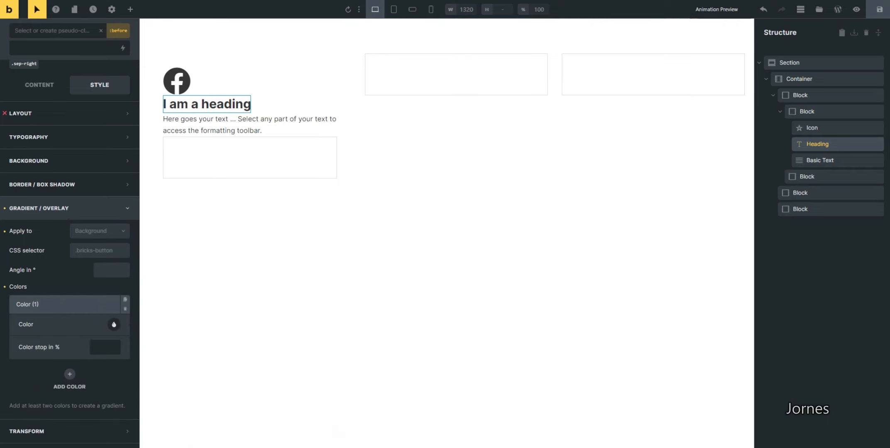
Step: Switch to the Contact page in Chrome and copy the hex value #aa4703 of the ::before gradient's first colour
left_click(333, 415)
mouse_move(318, 445)
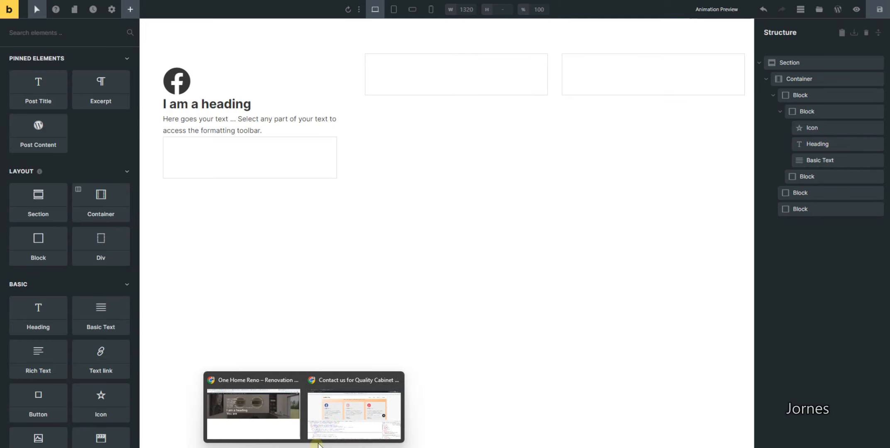
left_click(332, 415)
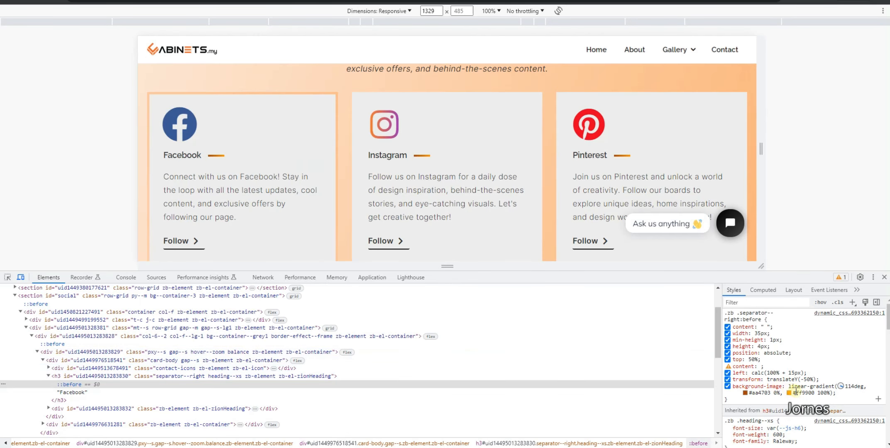
left_click(745, 393)
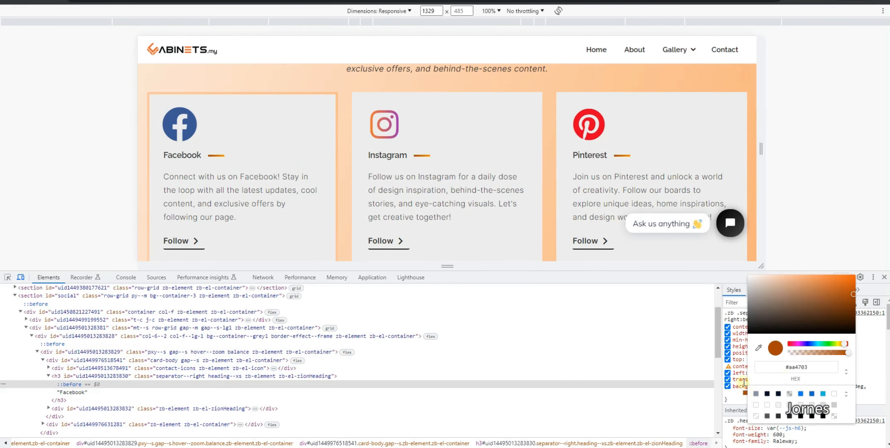
left_click(846, 368)
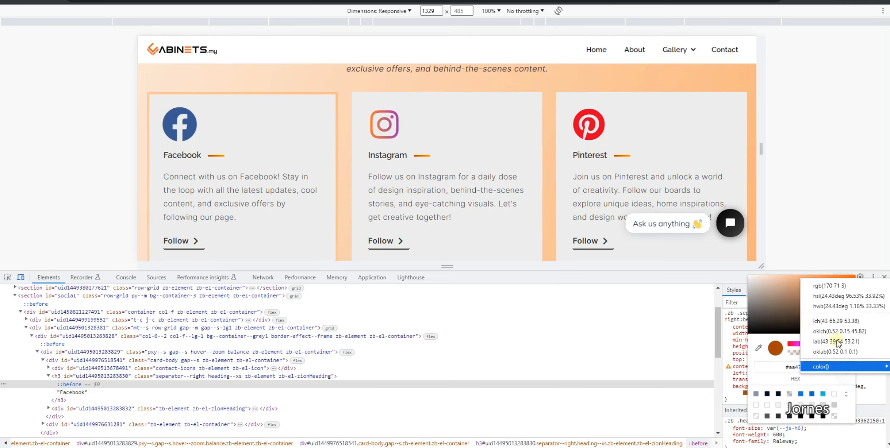
left_click(830, 286)
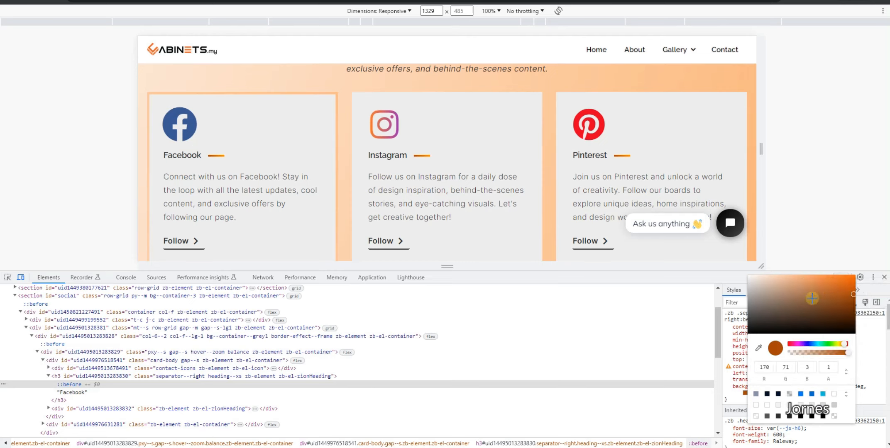
left_click(844, 371)
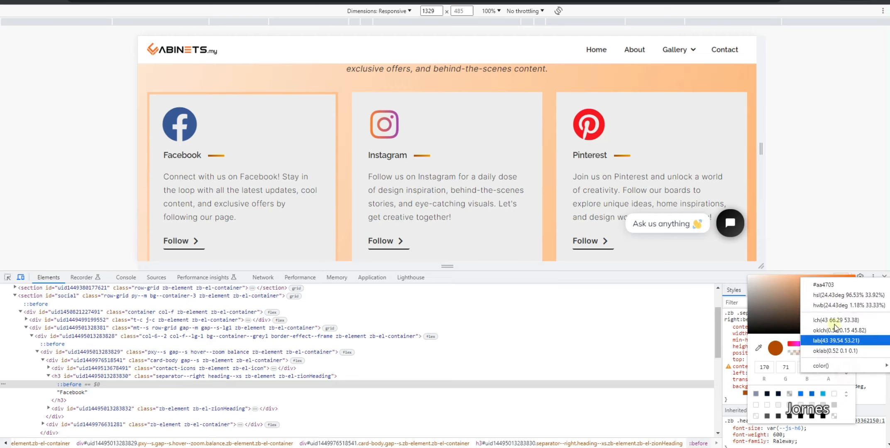
left_click(832, 286)
left_click_drag(788, 367, 800, 368)
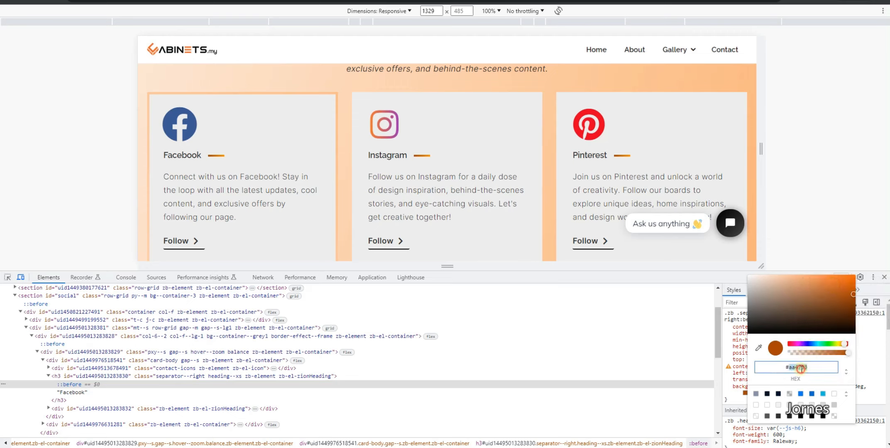
right_click(801, 367)
left_click(742, 281)
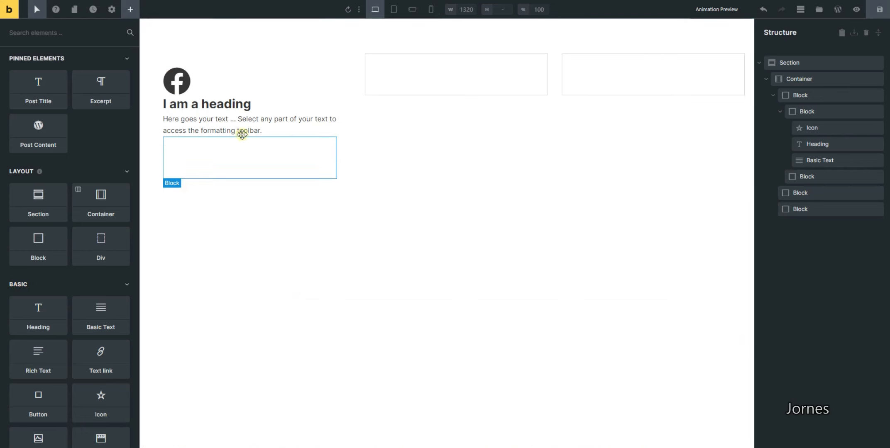
Step: Reopen the :before pseudo-class of the heading's sep-right class and set the first gradient colour to the copied #aa4703
left_click(222, 107)
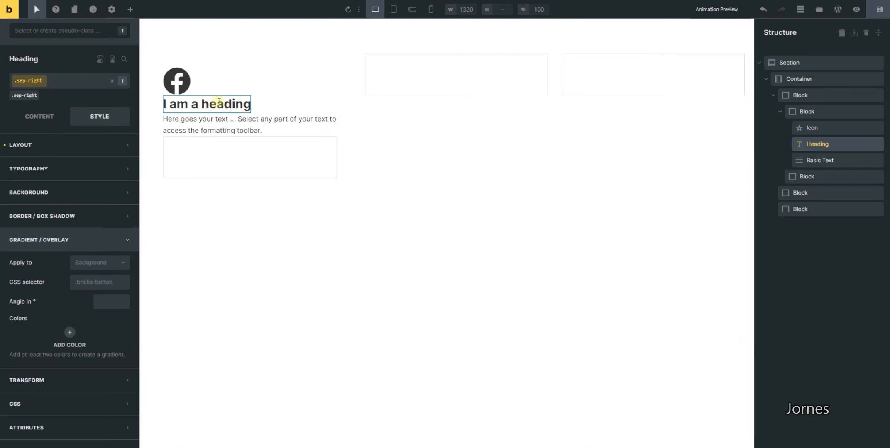
left_click(37, 10)
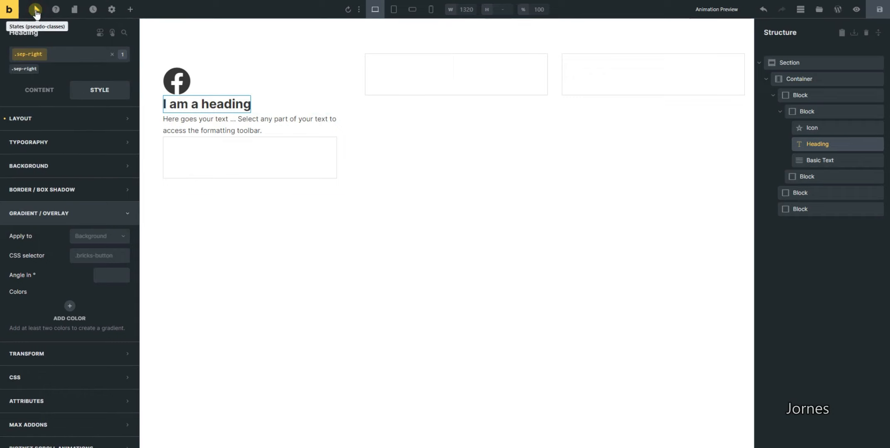
left_click(38, 9)
left_click(37, 29)
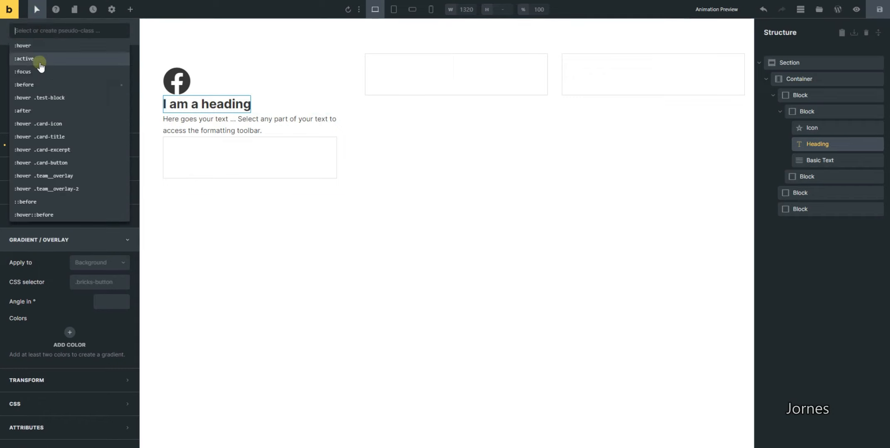
left_click(47, 85)
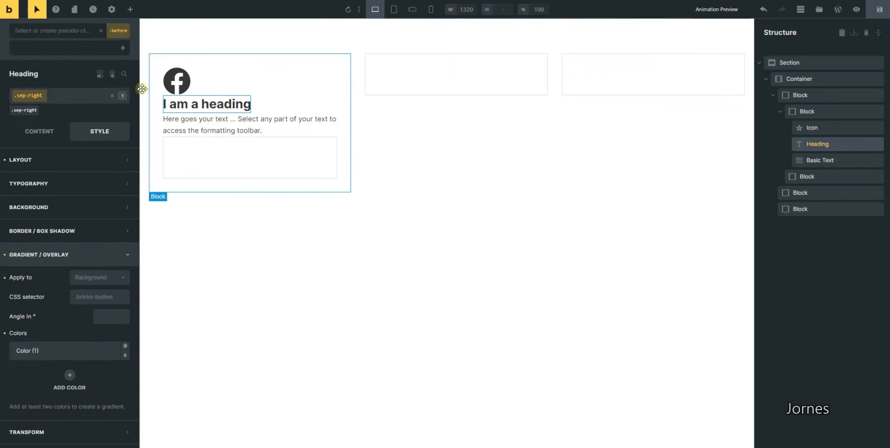
left_click(65, 349)
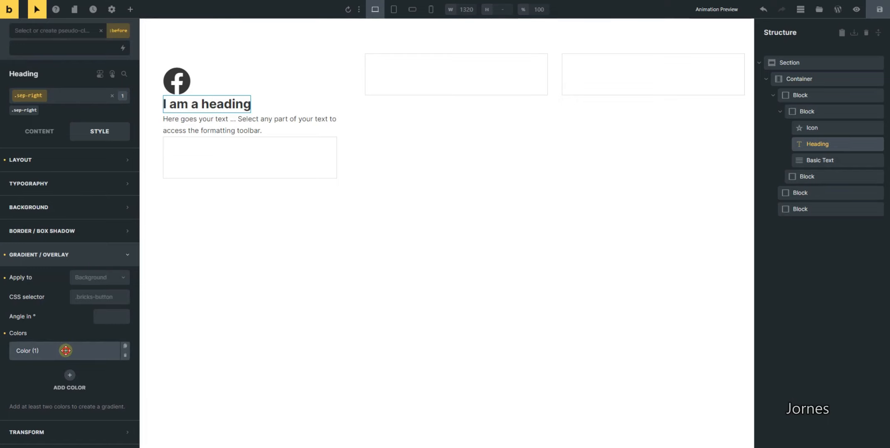
left_click(112, 369)
scroll(80, 369, "down", 3)
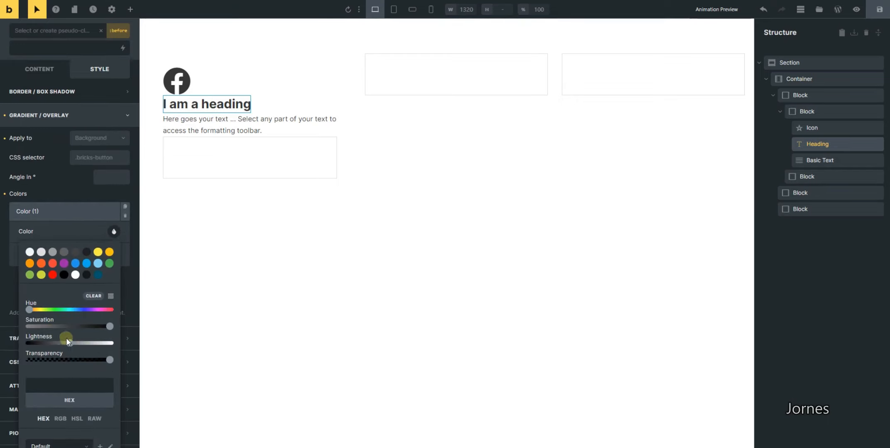
left_click(57, 381)
key("ctrl+v")
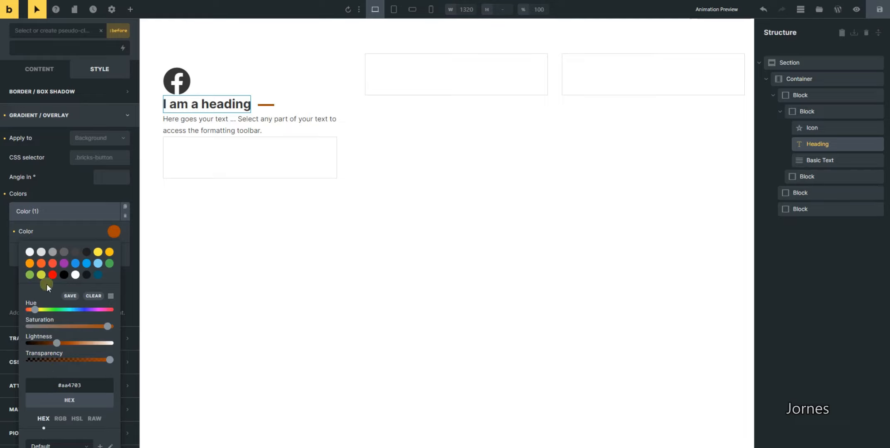
left_click(68, 209)
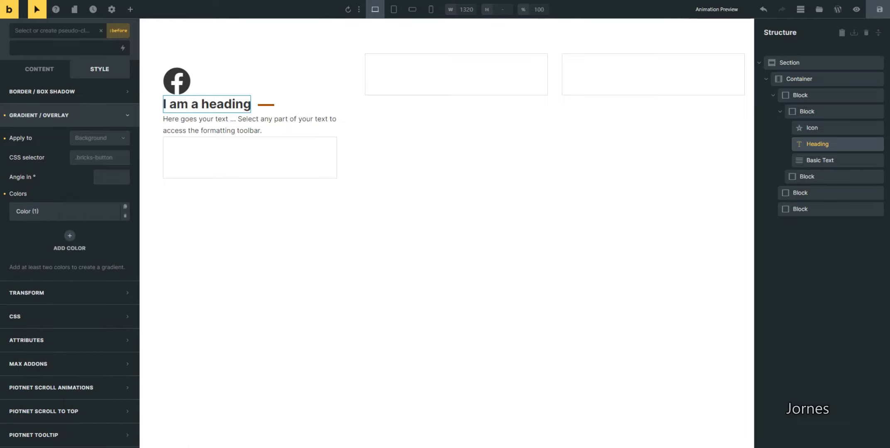
Step: Switch to the Contact page in Chrome and copy the hex value #ff9900 of the ::before gradient's second colour
left_click(353, 415)
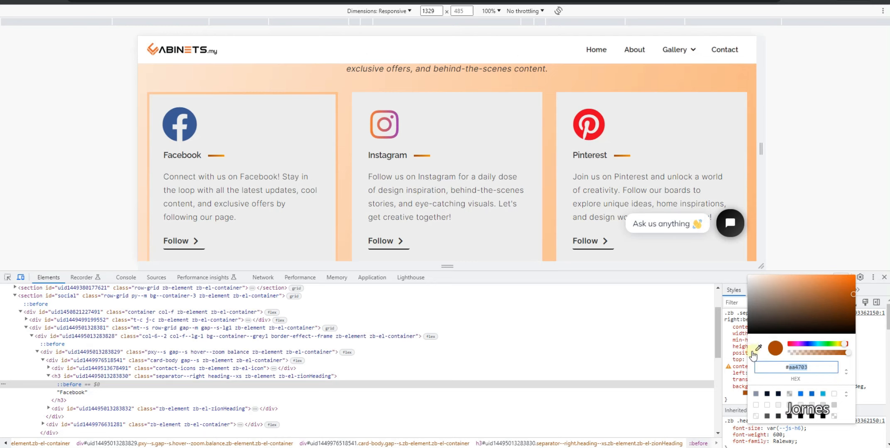
key("Return")
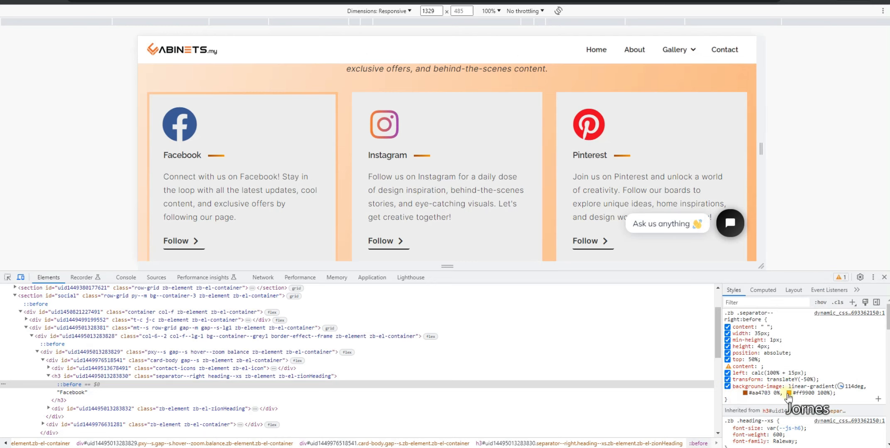
left_click(788, 393)
left_click(880, 370)
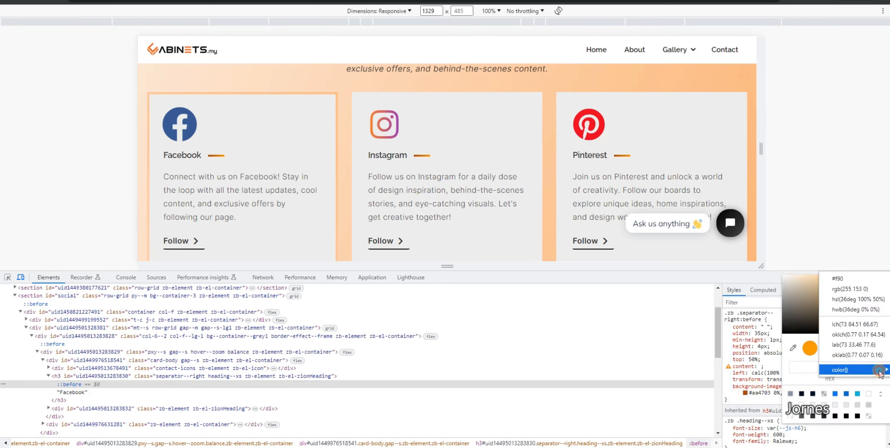
left_click(841, 279)
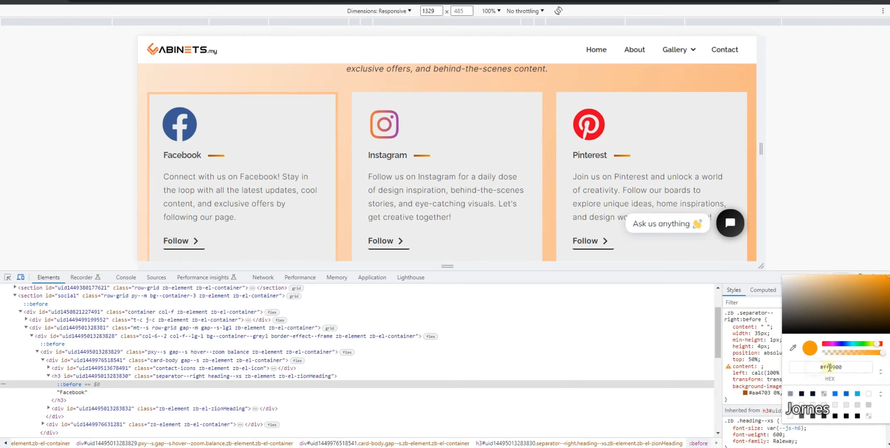
double_click(832, 367)
right_click(832, 367)
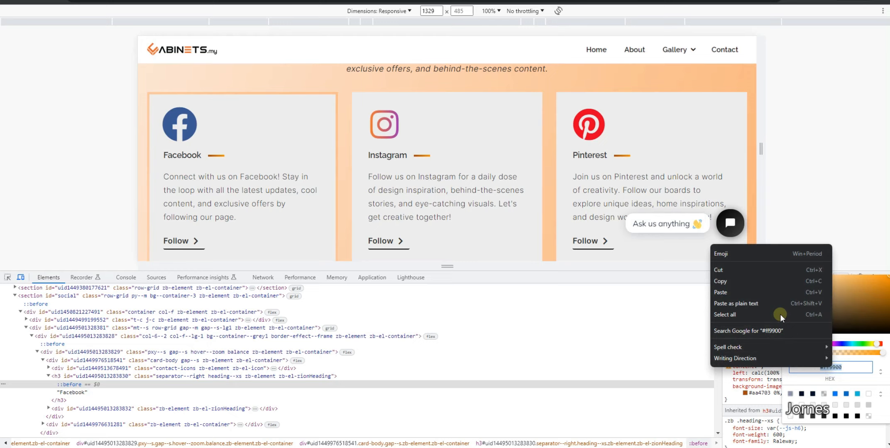
left_click(781, 280)
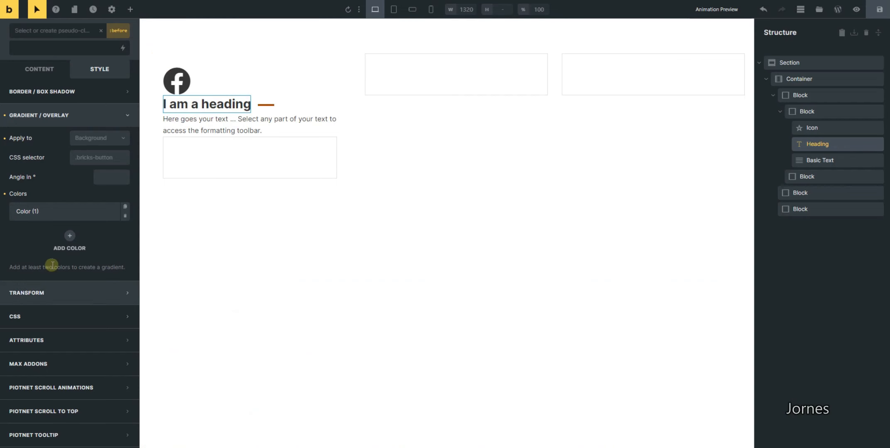
Step: Add a second colour to the sep-right :before gradient in Bricks and set it to the copied #ff9900
left_click(68, 234)
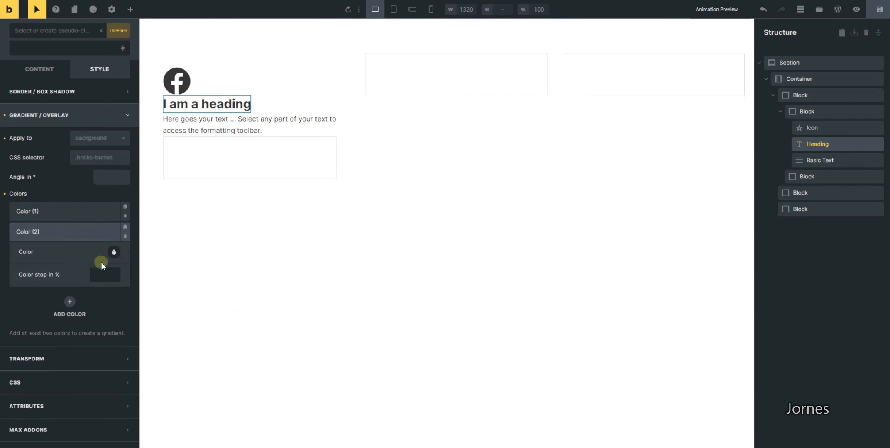
left_click(113, 252)
scroll(67, 375, "down", 2)
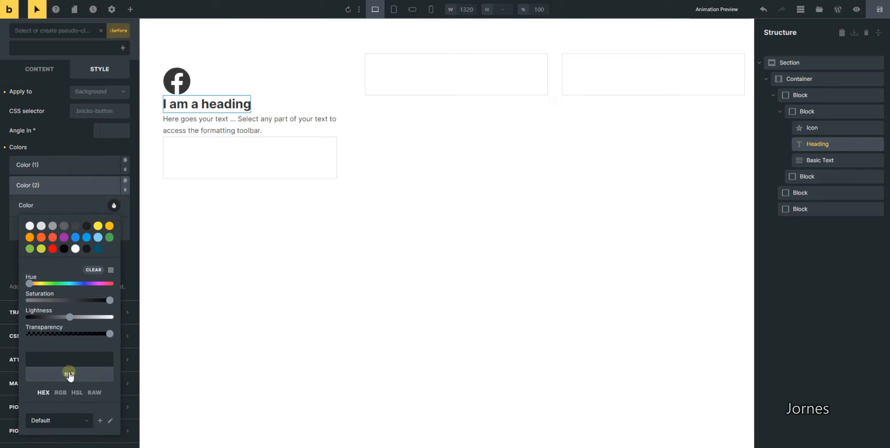
right_click(70, 360)
left_click(80, 262)
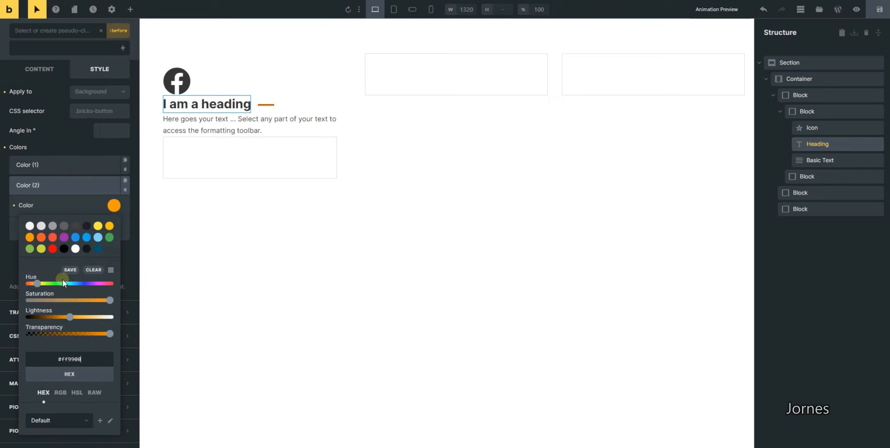
left_click(88, 359)
Step: Switch to the Contact page in Chrome and look up the angle of the Facebook heading's ::before linear gradient
left_click(357, 404)
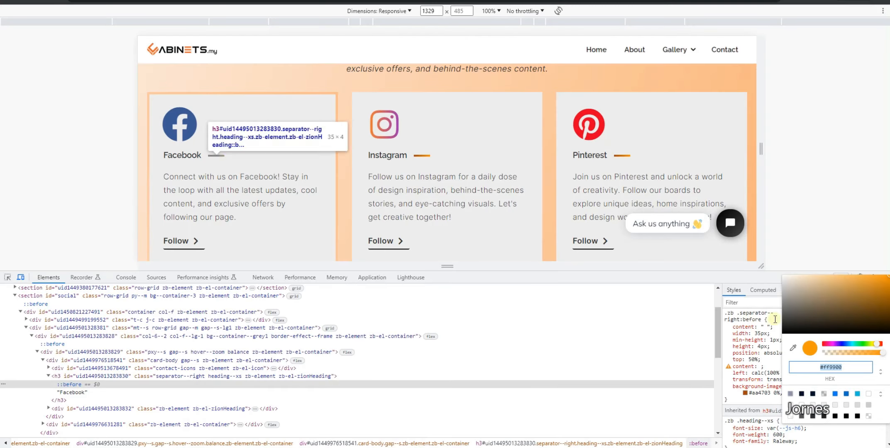
left_click(776, 388)
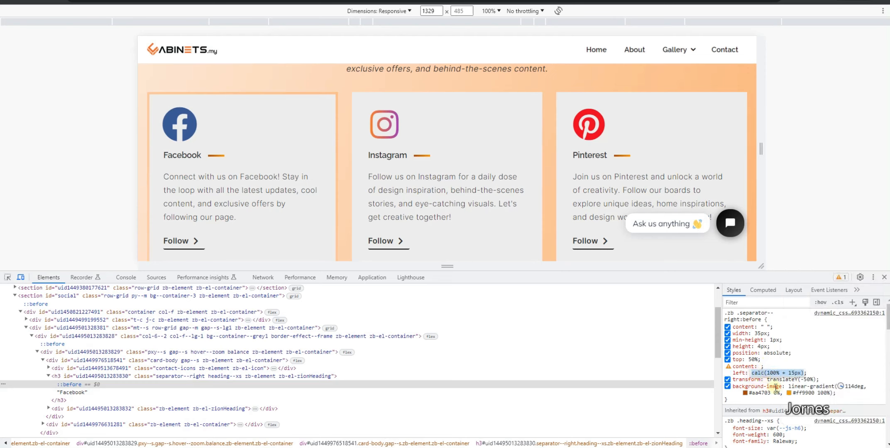
left_click(847, 388)
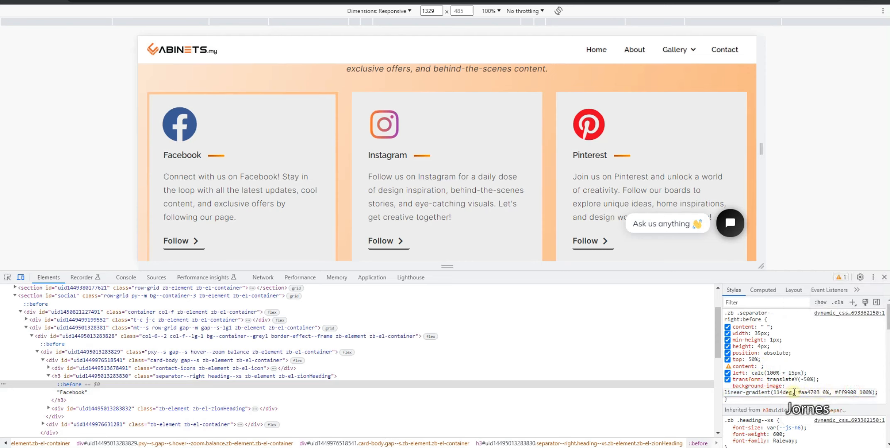
left_click_drag(791, 392, 783, 392)
left_click(782, 392)
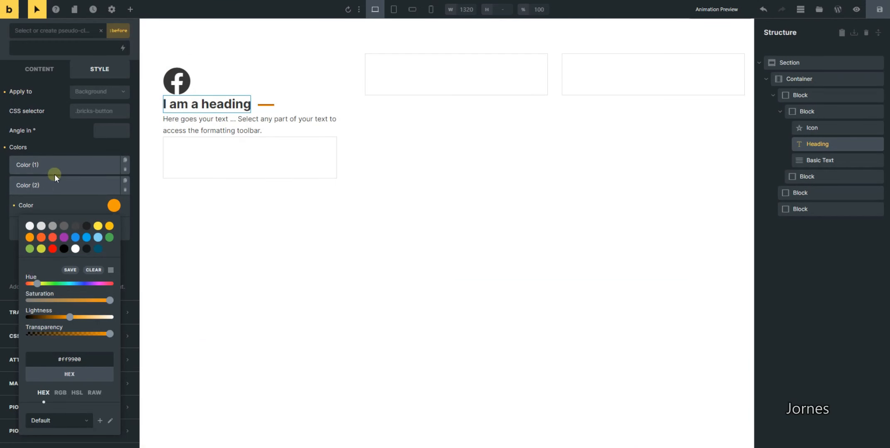
Step: Set the gradient angle of sep-right :before to 114 in Bricks and return to editing the class's normal state
left_click(60, 191)
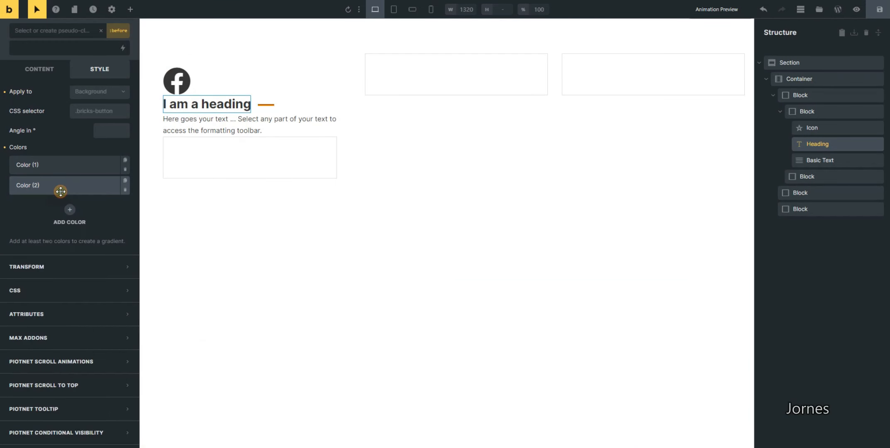
left_click(108, 129)
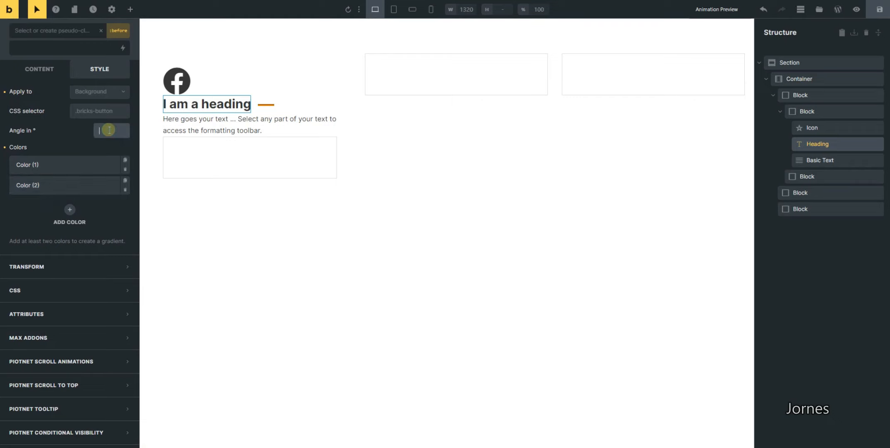
type("114")
left_click(67, 130)
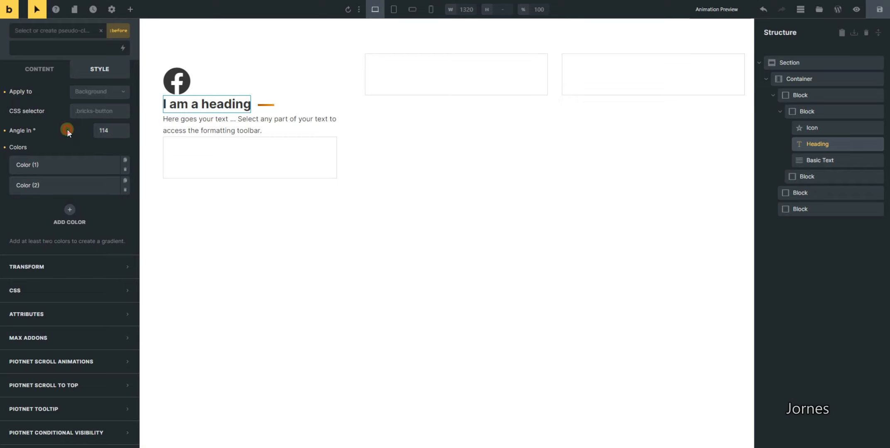
left_click(30, 44)
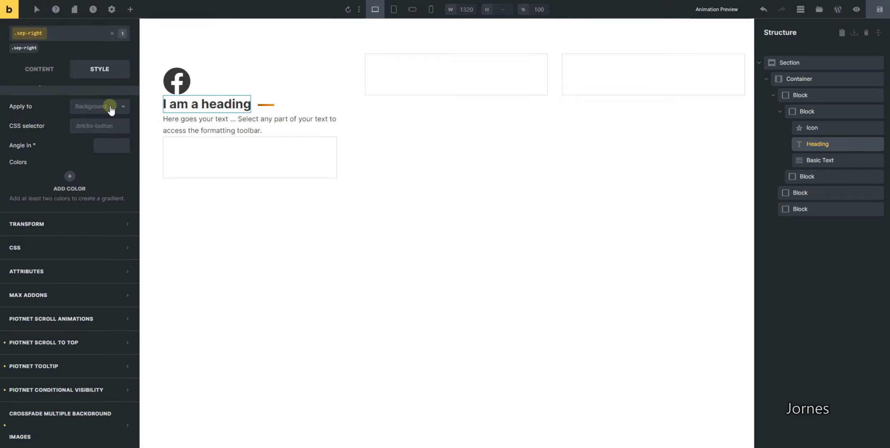
Step: Switch to the Contact page in Chrome, close the developer tools and copy the Facebook card's description
mouse_move(295, 444)
left_click(326, 426)
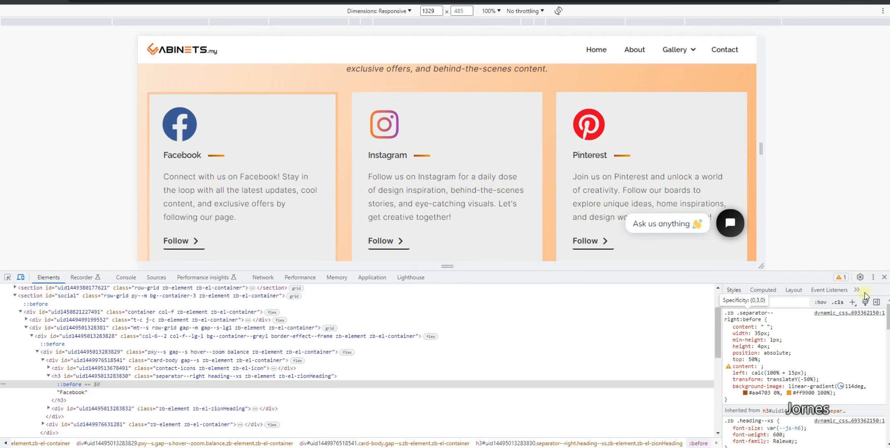
left_click(885, 277)
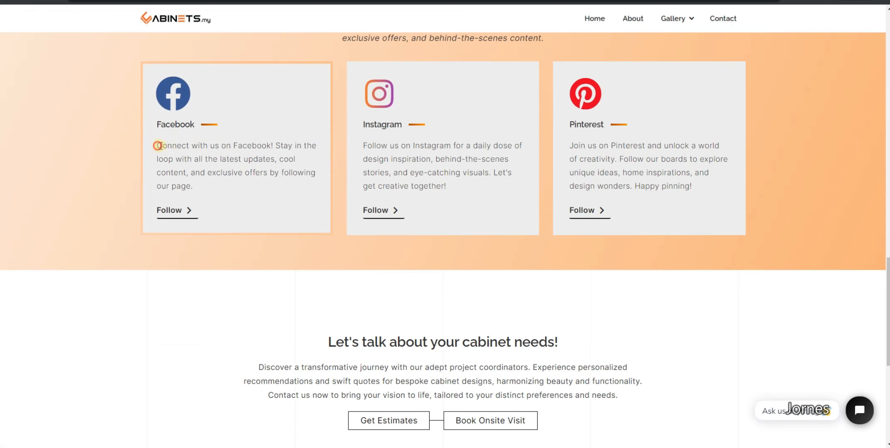
left_click_drag(157, 146, 218, 188)
right_click(221, 160)
left_click(266, 174)
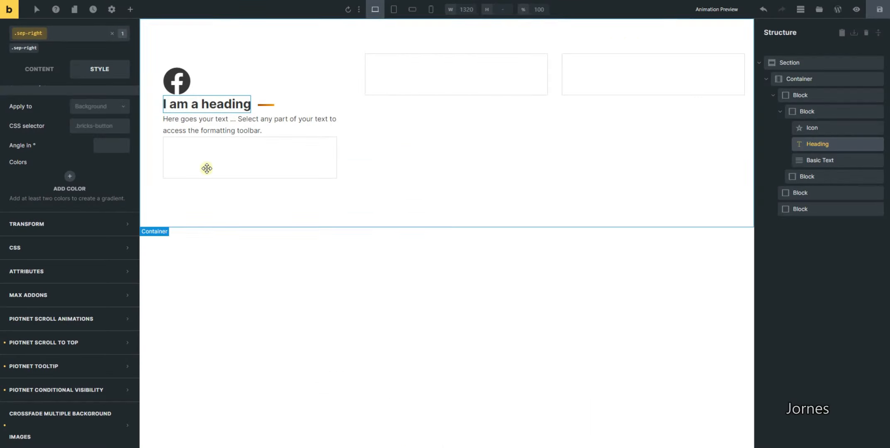
Step: Replace the first card's placeholder basic text in Bricks with the copied description starting "Connect with us on Facebook!"
left_click(208, 130)
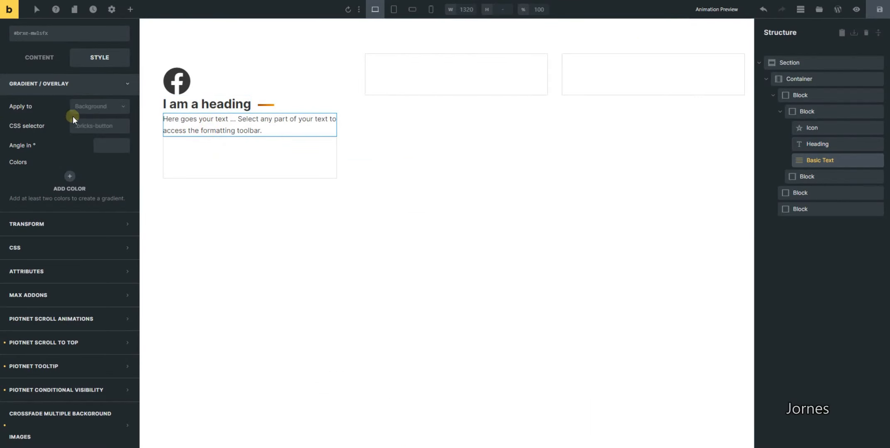
left_click(41, 59)
left_click_drag(78, 119, 4, 100)
right_click(19, 104)
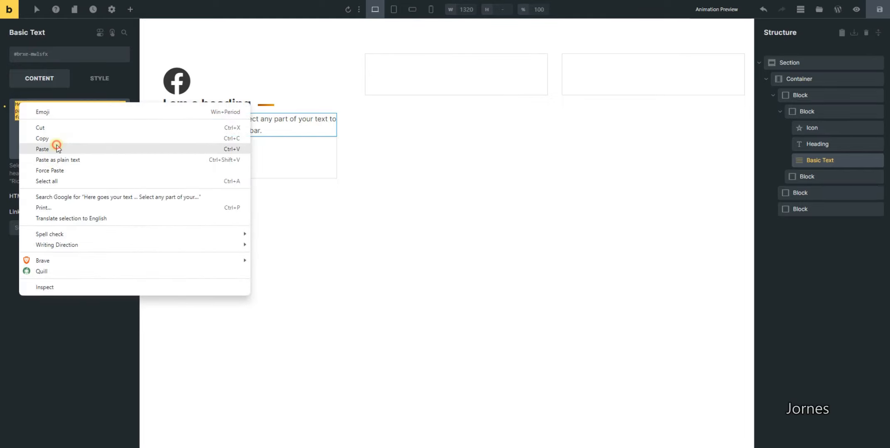
left_click(55, 149)
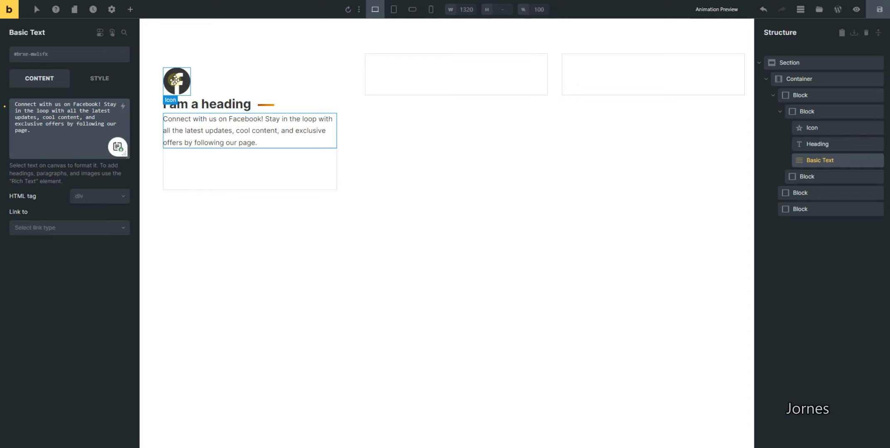
Step: Change the first card's heading text to "Facebook"
left_click(205, 104)
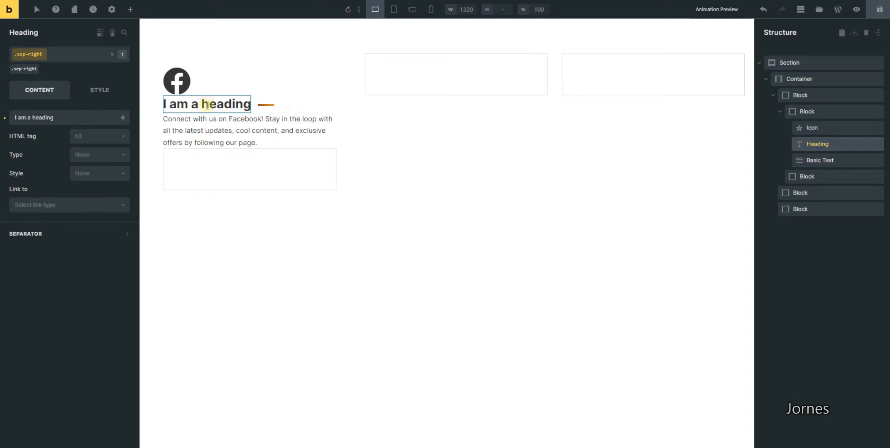
triple_click(180, 104)
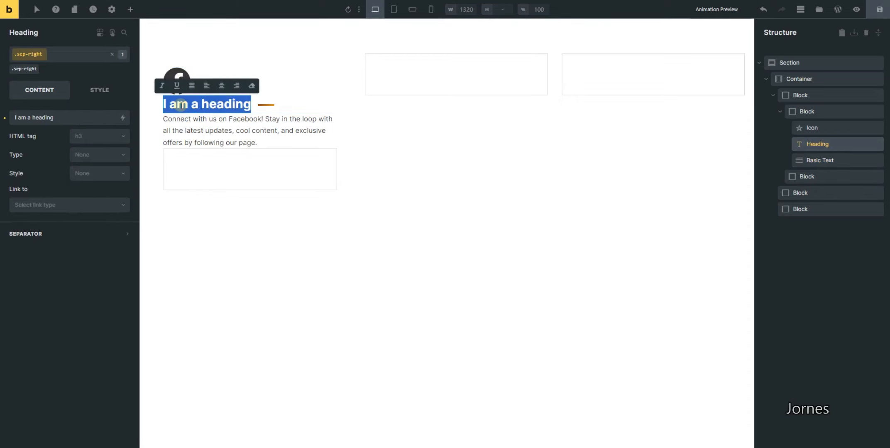
type("Facebook")
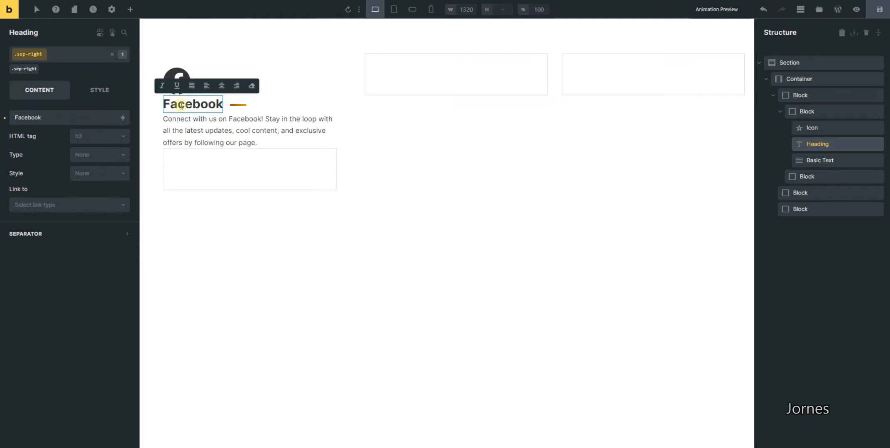
left_click(67, 274)
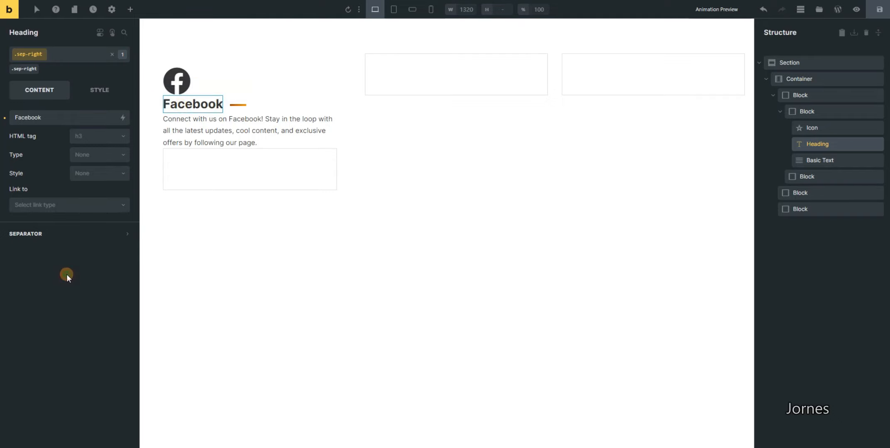
Step: Add the global class social__title to the first card's Facebook heading alongside sep-right
left_click(62, 56)
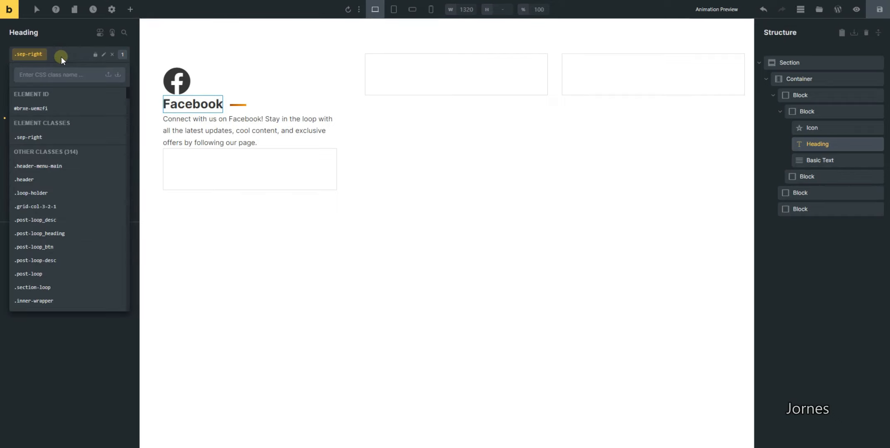
type("social__title")
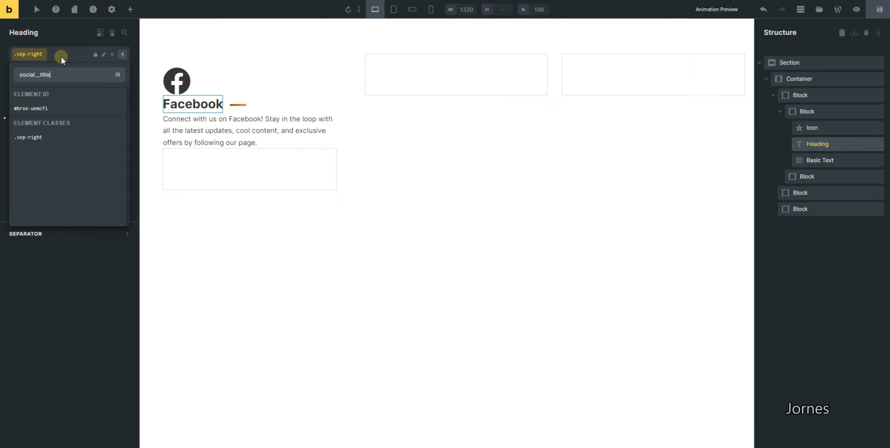
key("Return")
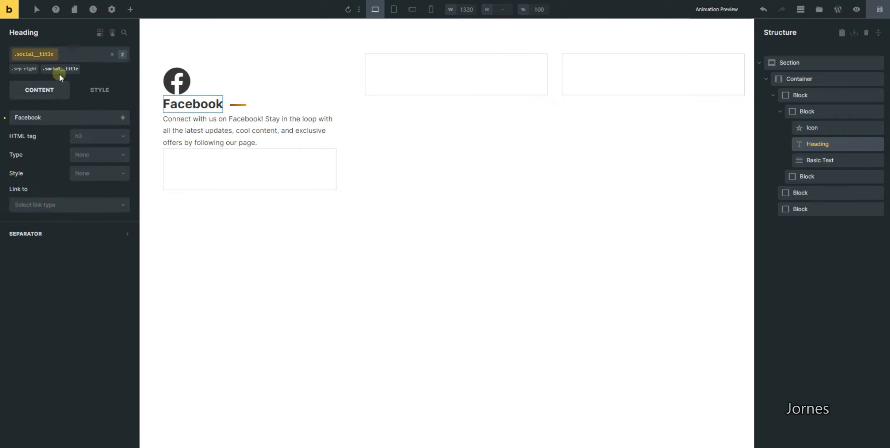
Step: Set the social__title class's font size to clamp(16px,3vw,18px)
left_click(103, 96)
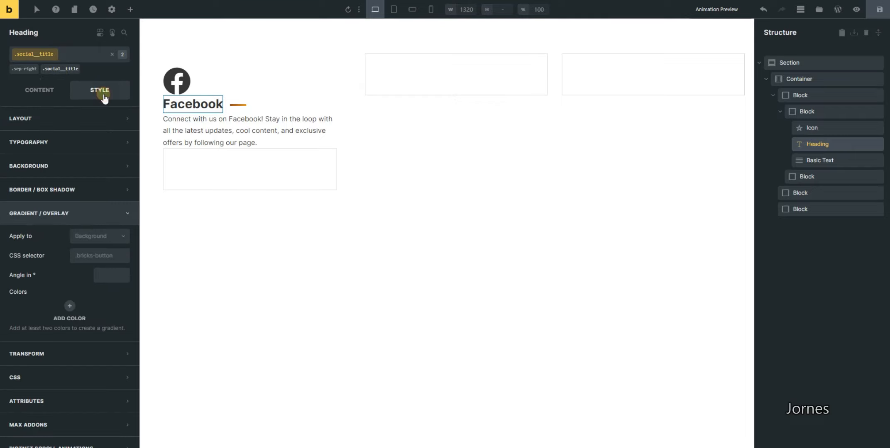
left_click(58, 118)
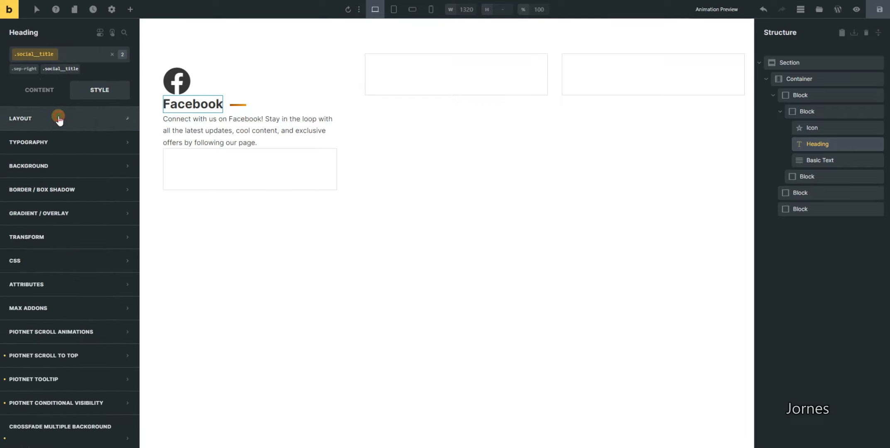
left_click(49, 142)
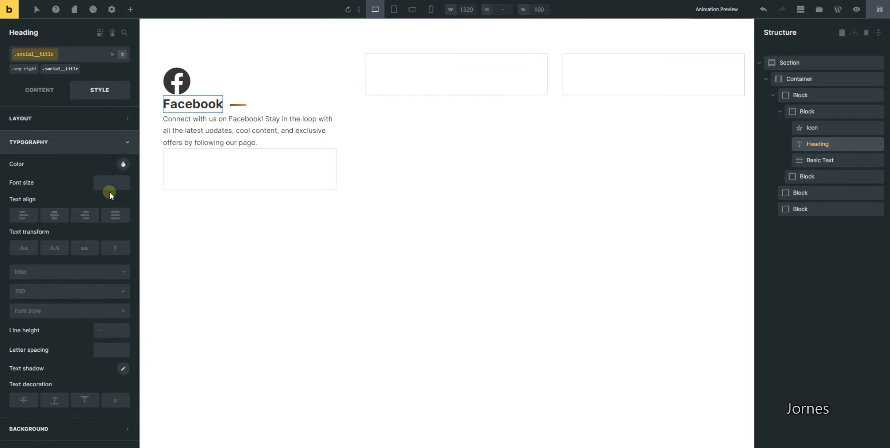
left_click(110, 180)
type("23")
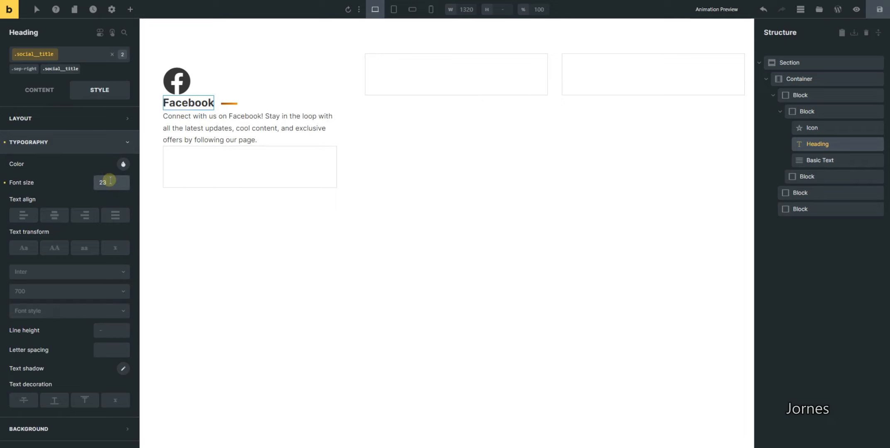
double_click(110, 180)
type("clamp")
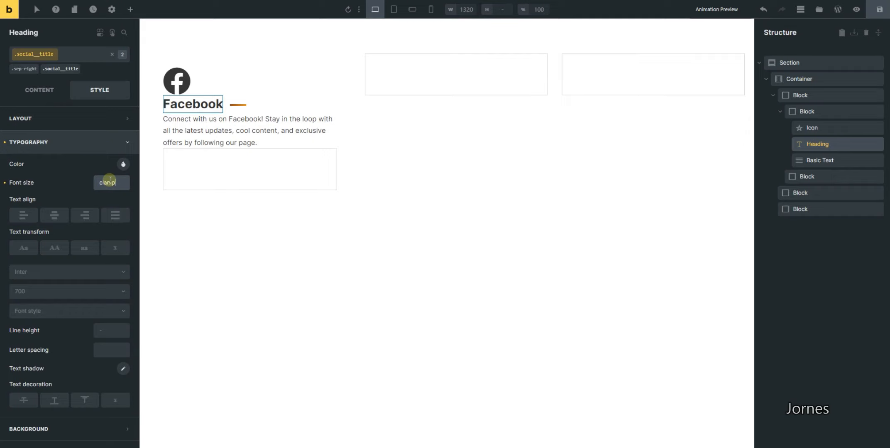
type("()")
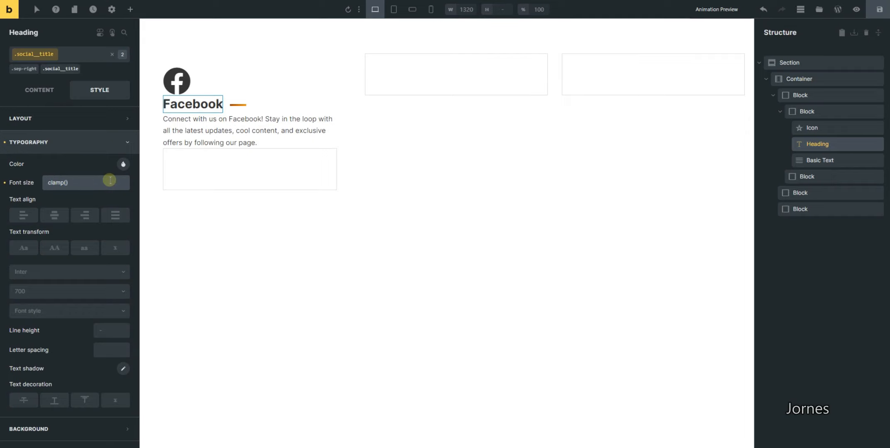
type("16xpp")
type("w,18px")
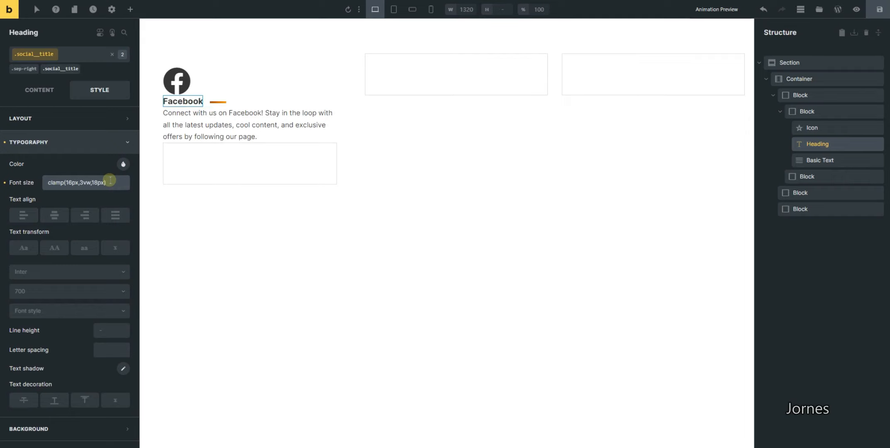
left_click(73, 149)
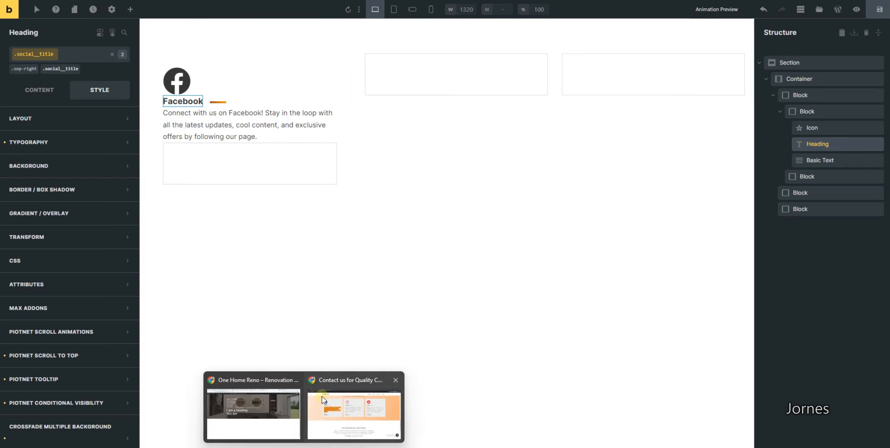
Step: Switch to the Contact page in Chrome and inspect the Facebook card heading's font properties with Fontanello
left_click(324, 400)
left_click(162, 123)
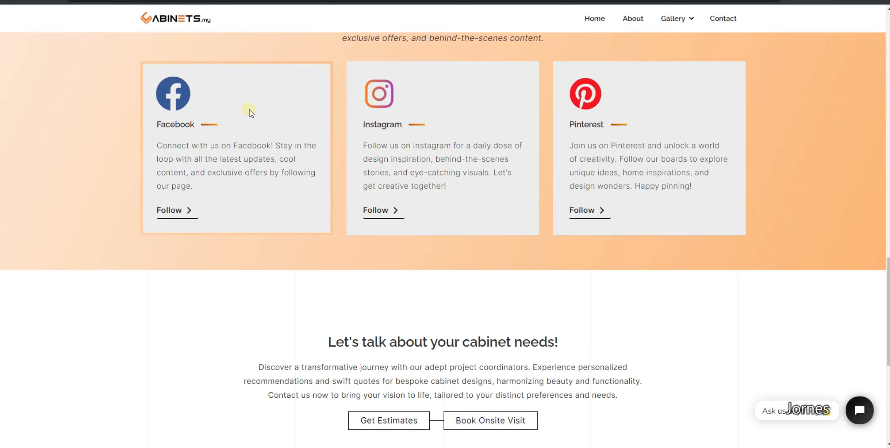
left_click(176, 121)
left_click(180, 121)
right_click(180, 121)
mouse_move(221, 247)
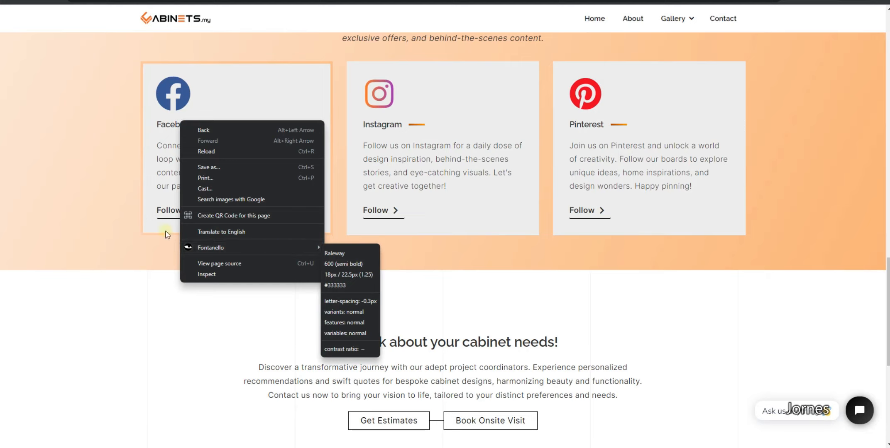
left_click(115, 307)
Step: Switch back to the Bricks builder in Brave and set the social__title class's font weight to 600
mouse_move(406, 447)
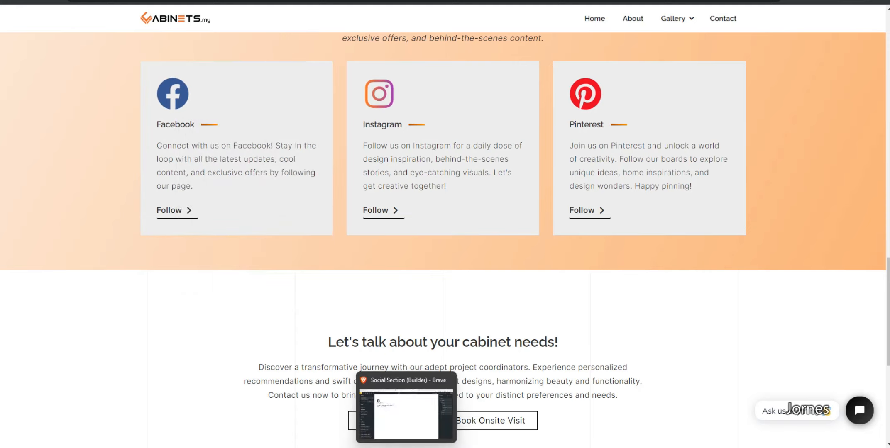
left_click(404, 390)
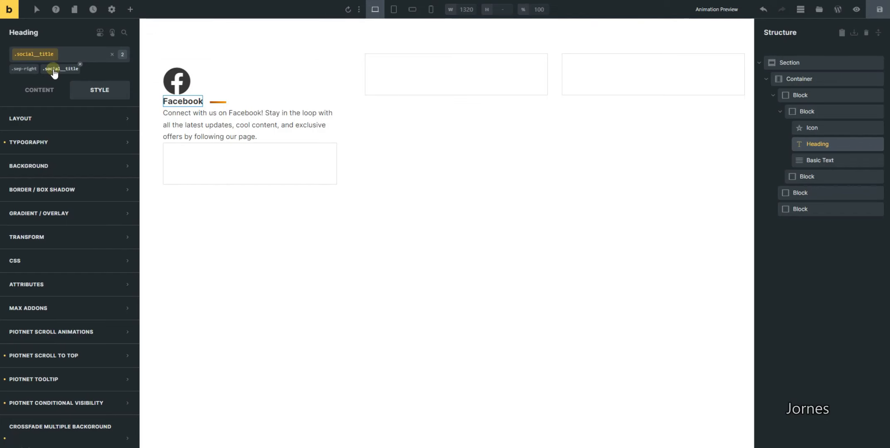
left_click(49, 144)
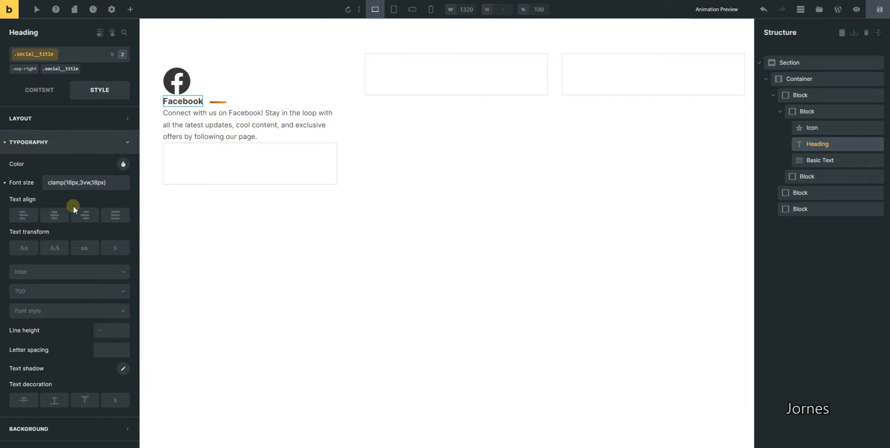
left_click(63, 291)
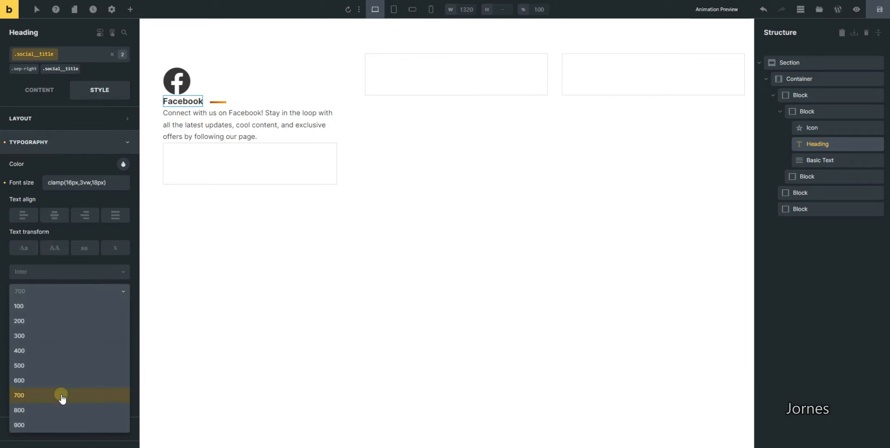
left_click(65, 380)
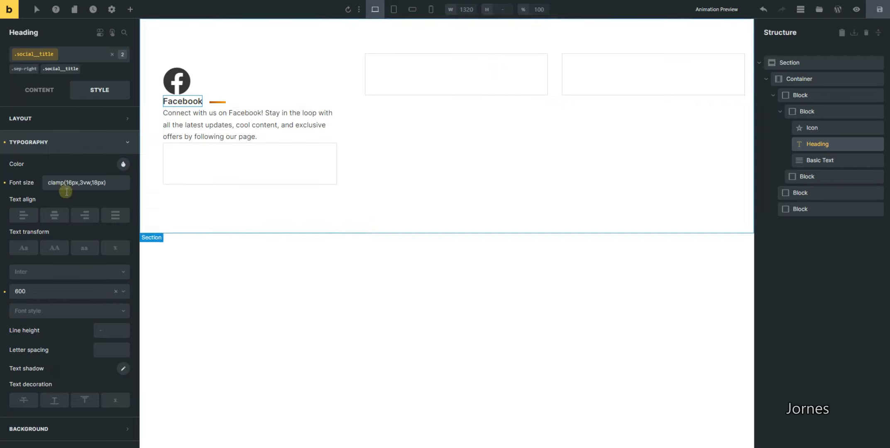
left_click(71, 143)
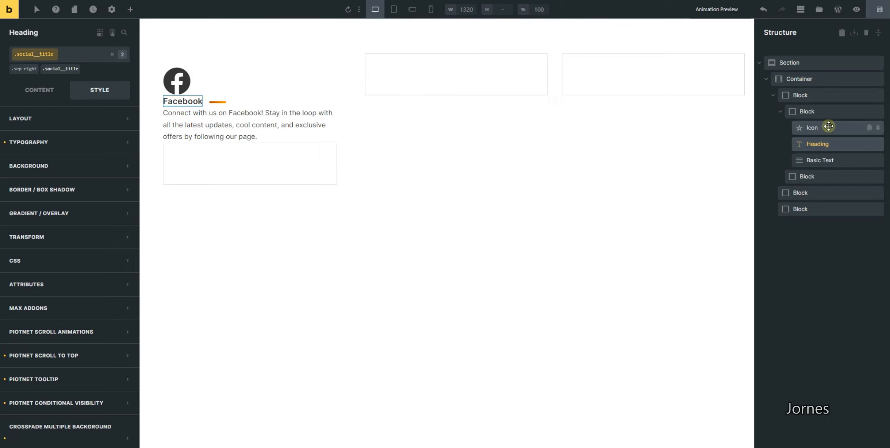
Step: Create the global class social__card-inner on the first card's inner block that holds the icon, heading and text
left_click(819, 111)
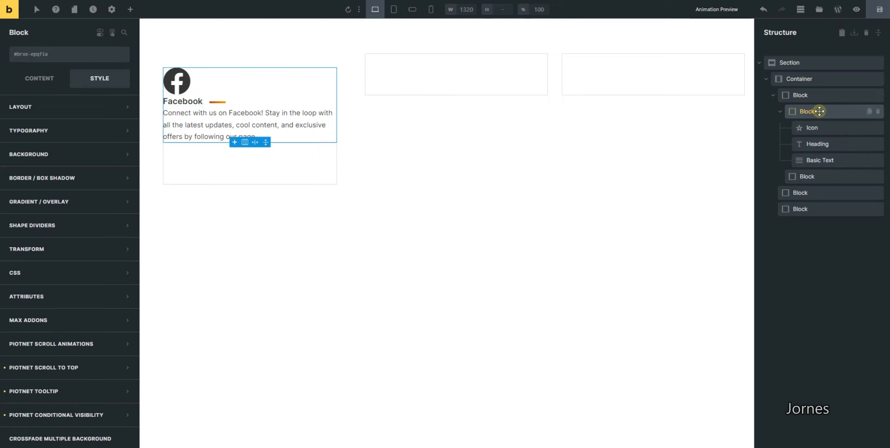
left_click(826, 98)
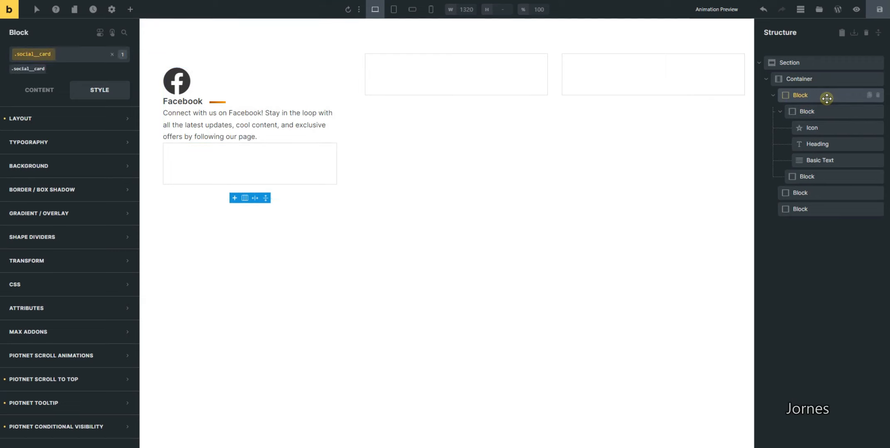
left_click(824, 112)
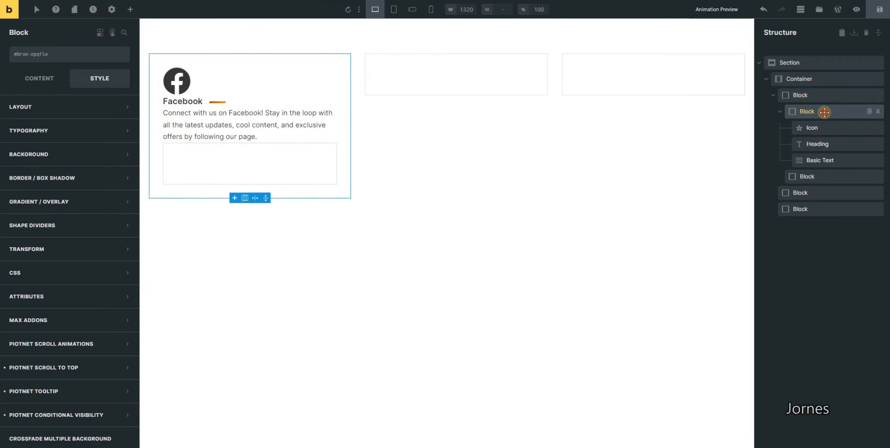
left_click(50, 62)
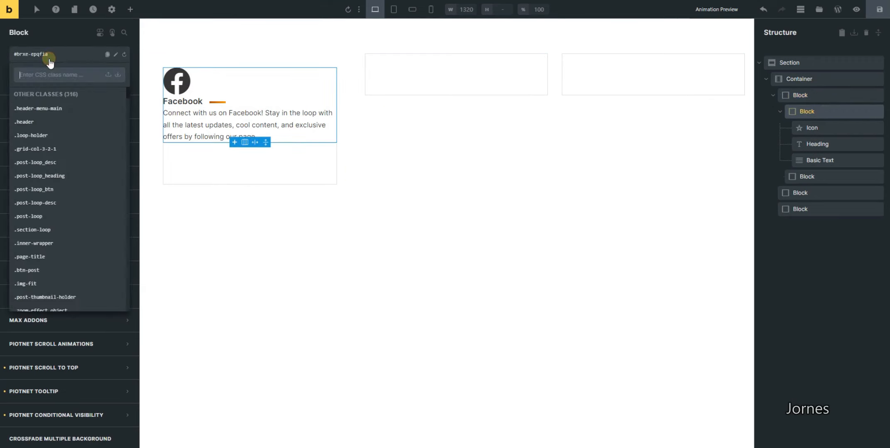
type("social__card")
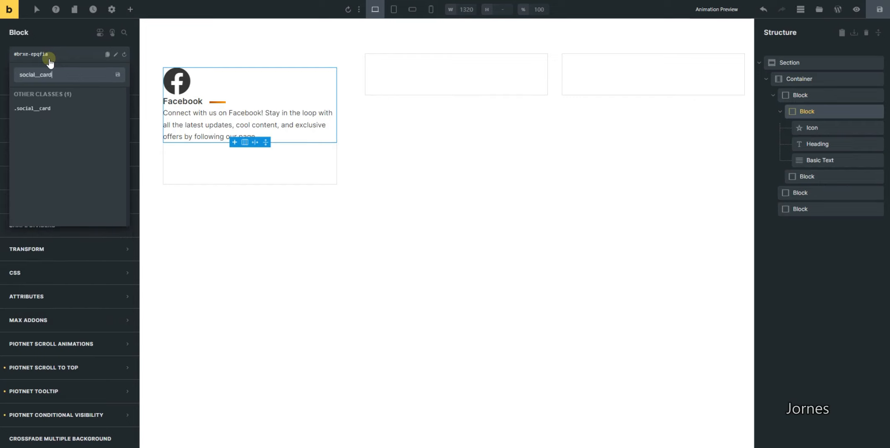
type("-inner")
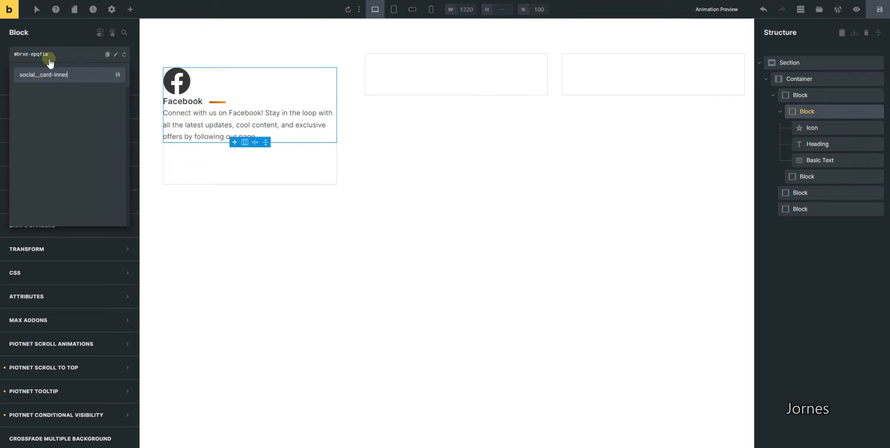
key("Return")
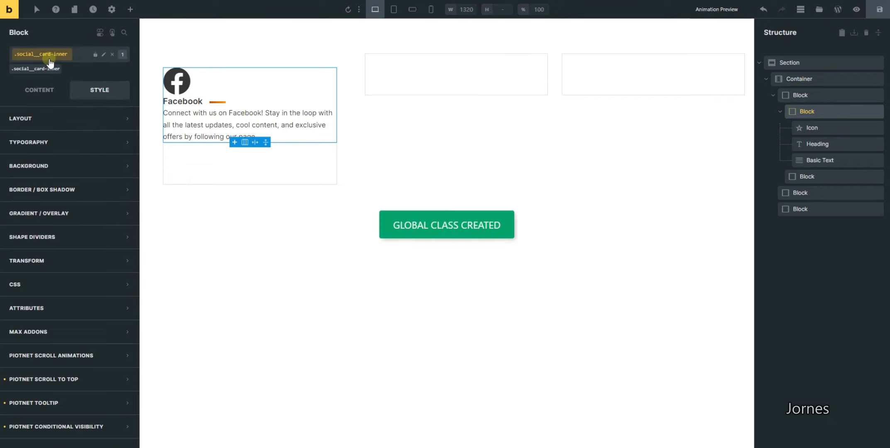
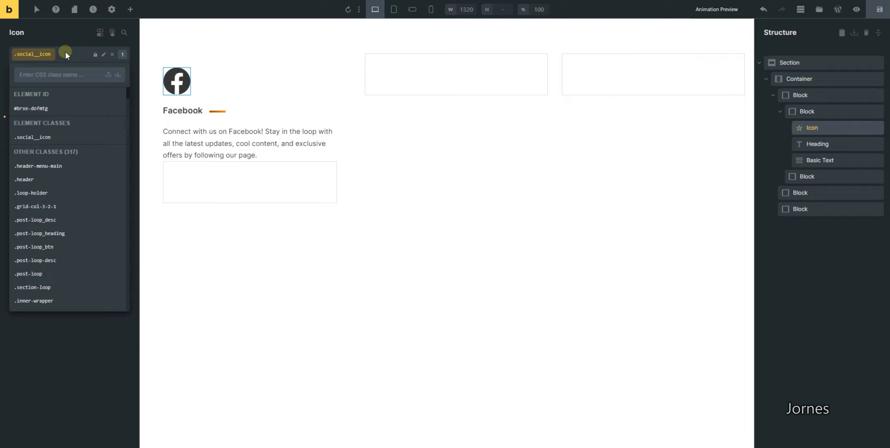
Step: Add the global class fb to the first card's icon in addition to social__icon
type("fb")
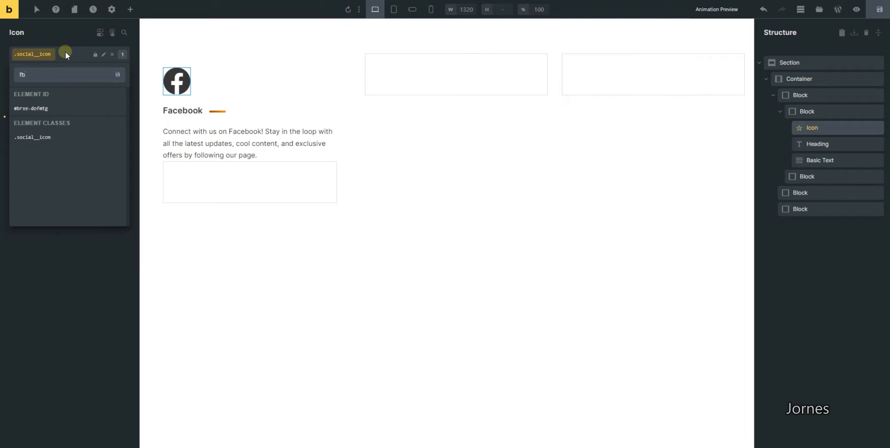
key("Return")
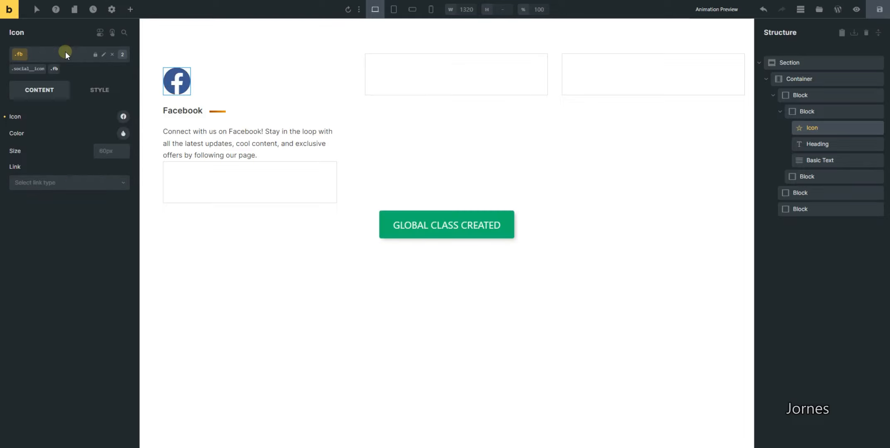
left_click(43, 57)
left_click(44, 58)
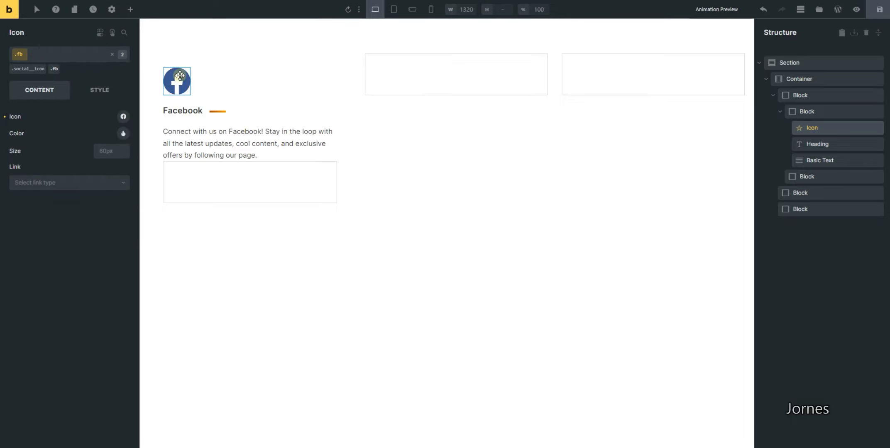
left_click(41, 53)
left_click(42, 53)
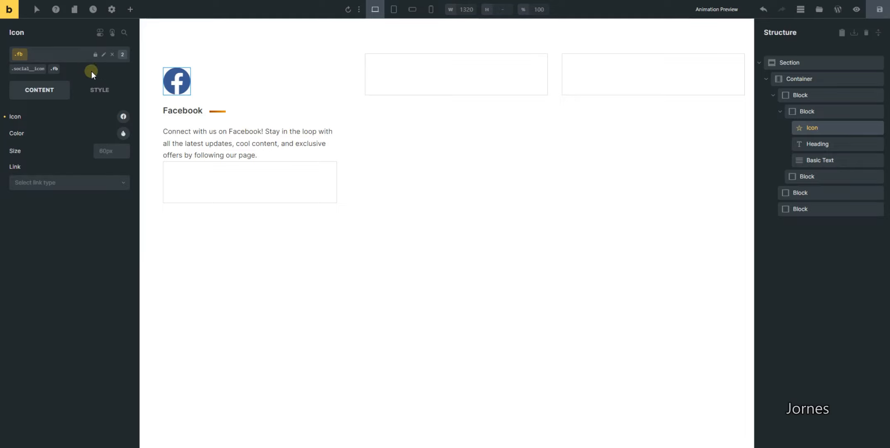
left_click(98, 88)
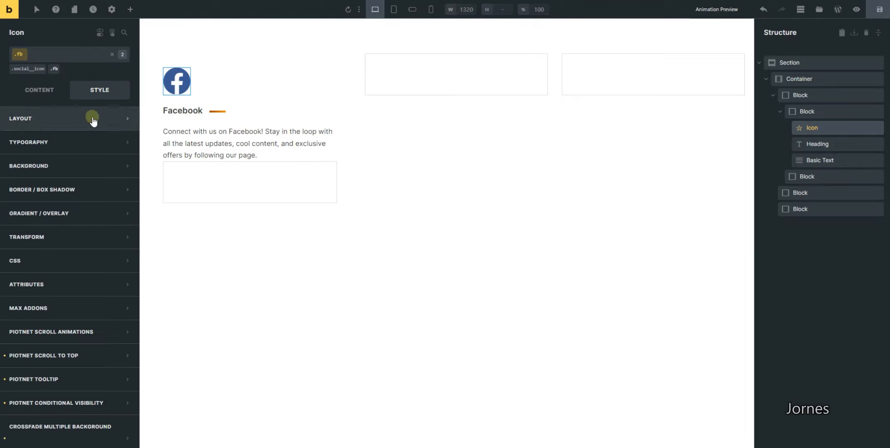
left_click(90, 144)
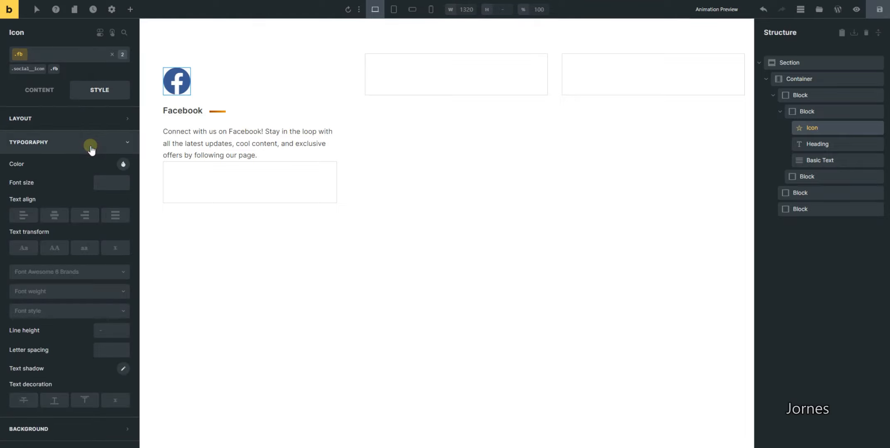
left_click(124, 165)
left_click(68, 143)
left_click(65, 142)
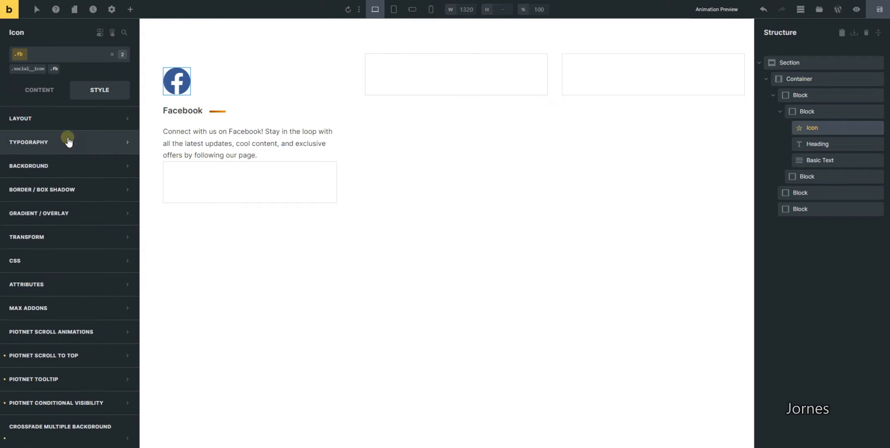
left_click(68, 144)
left_click(67, 144)
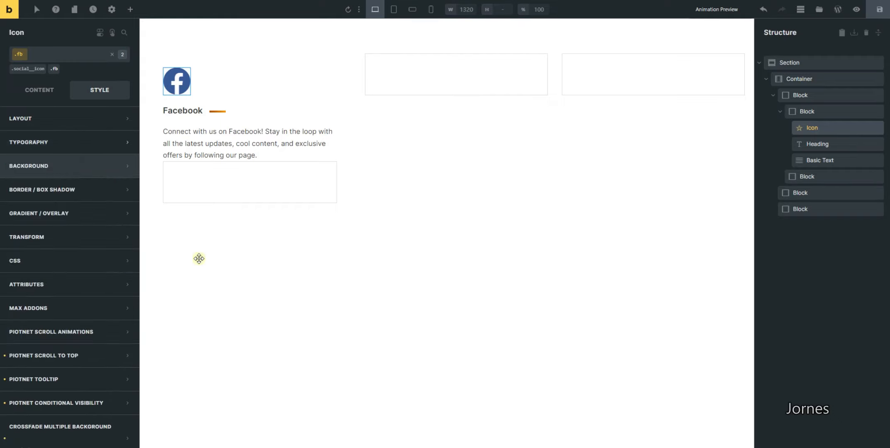
Step: Switch to the Contact page in Chrome, inspect the Facebook card's icon and copy its colour value #3b5998
left_click(328, 409)
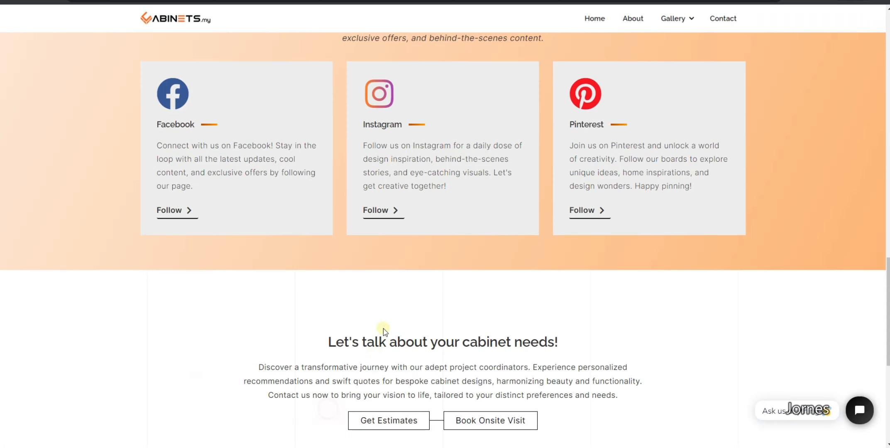
right_click(181, 99)
left_click(220, 251)
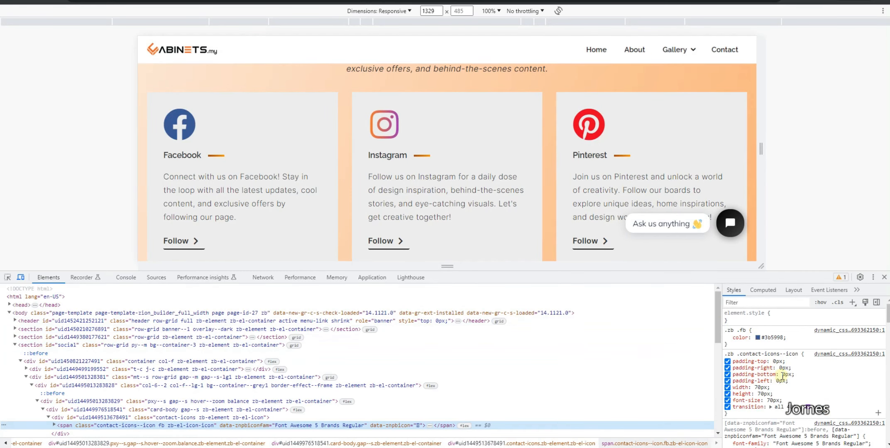
left_click(765, 337)
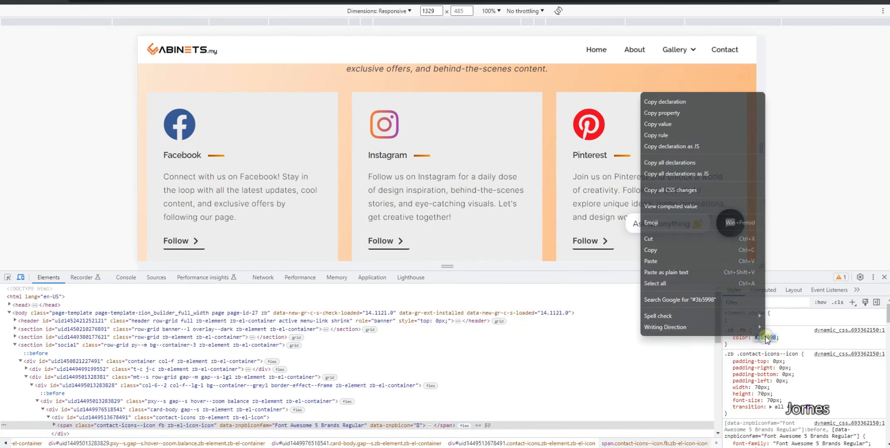
right_click(765, 337)
left_click(712, 245)
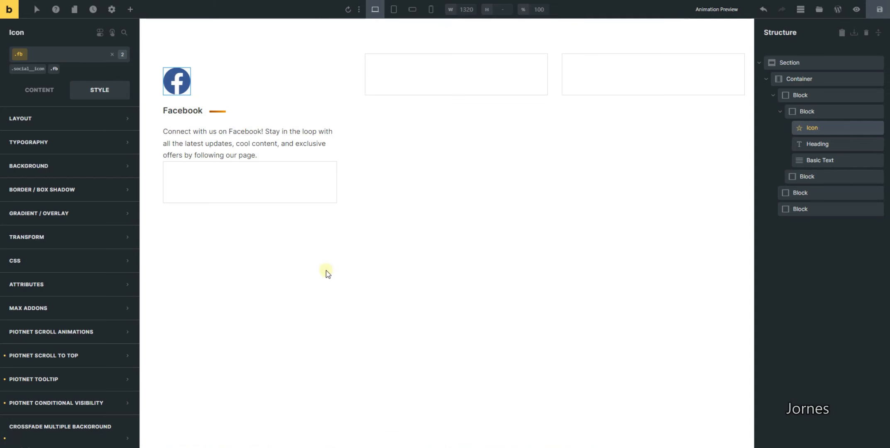
Step: Switch back to the Bricks builder in Brave and replace the icon's fb class with a new global class facebook
left_click(55, 68)
left_click(52, 61)
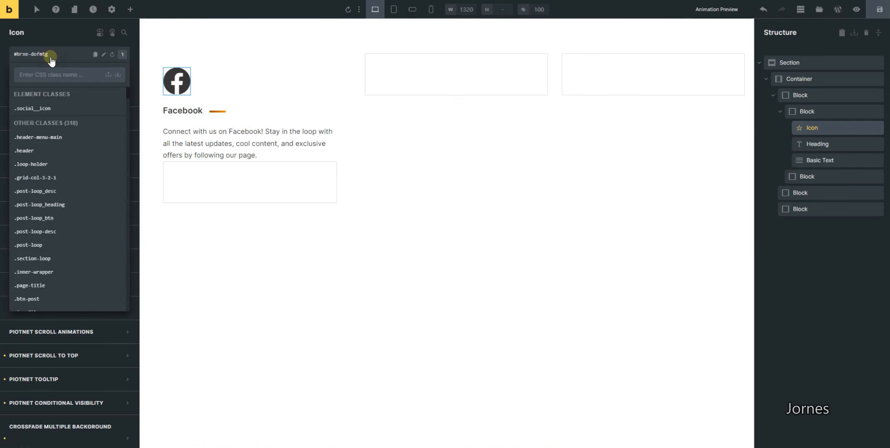
type("facebook")
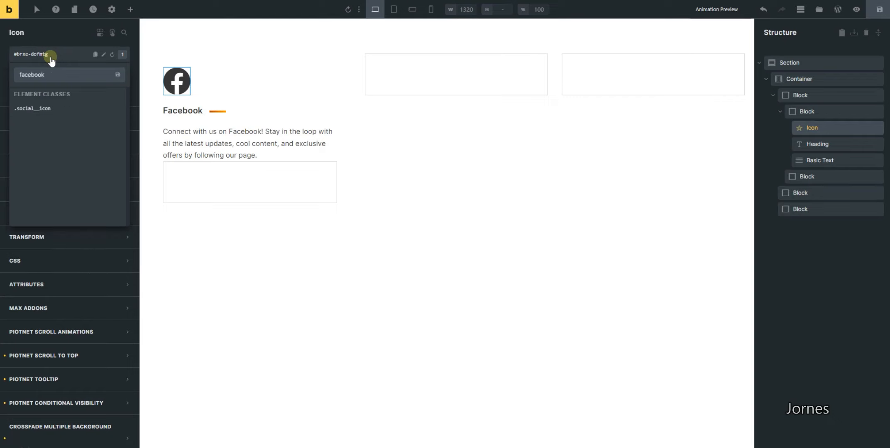
key("Return")
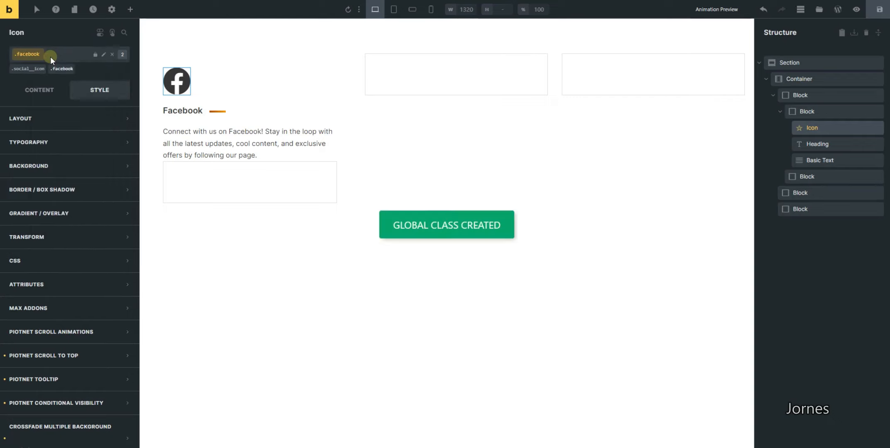
Step: Set the facebook class's typography colour to the copied value #3b5998
left_click(64, 145)
left_click(123, 164)
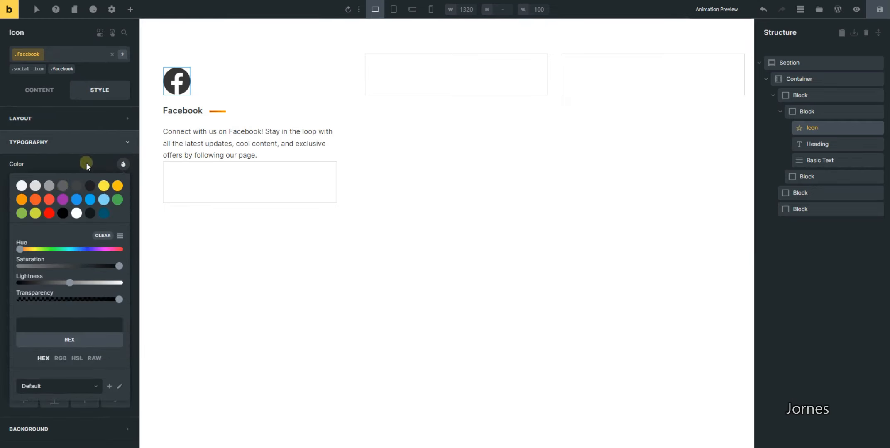
left_click(69, 323)
key("ctrl+v")
key("Return")
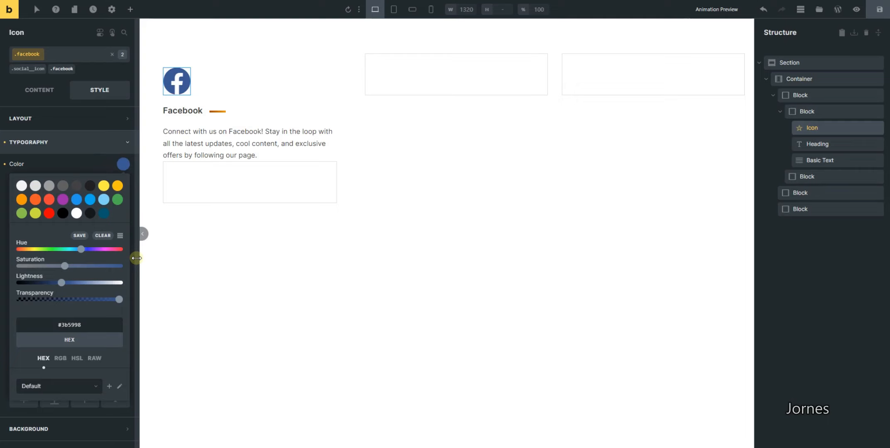
left_click(62, 143)
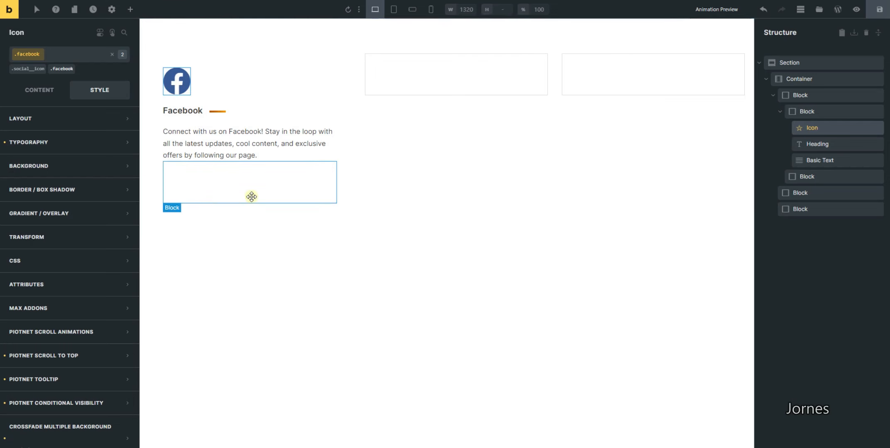
Step: Switch to the Contact page in Chrome and examine the Follow link at the bottom of the Facebook card
mouse_move(309, 445)
left_click(351, 404)
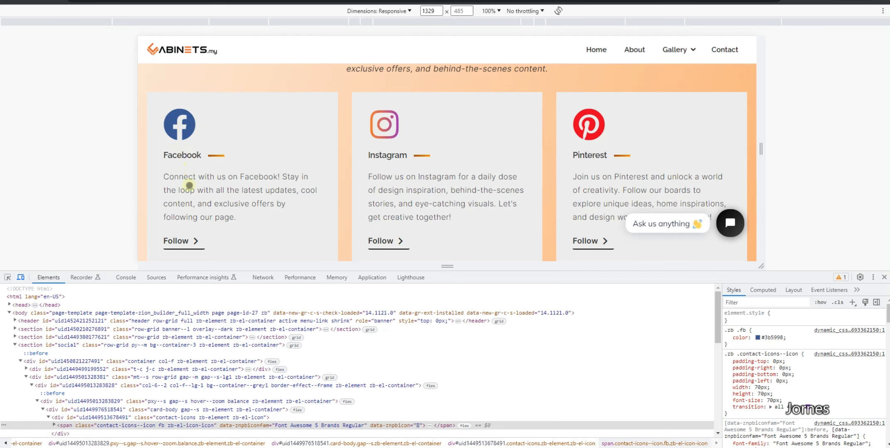
scroll(179, 158, "down", 1)
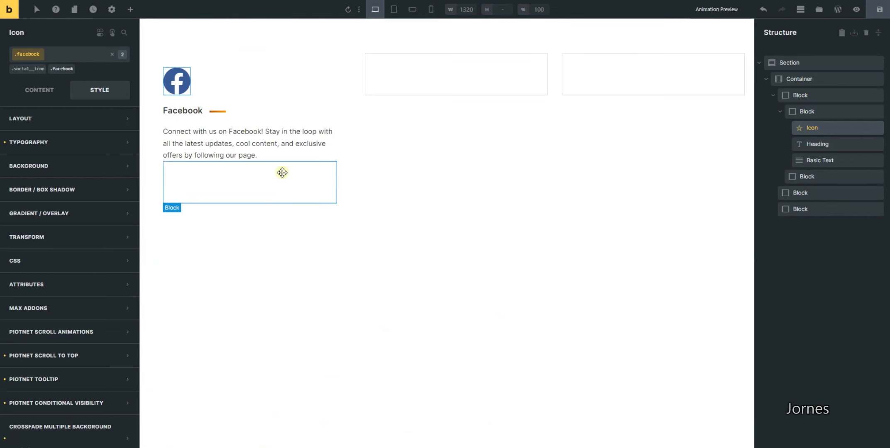
Step: Switch back to the Bricks builder in Brave and create the global class social-button on the first card's empty inner block
left_click(282, 172)
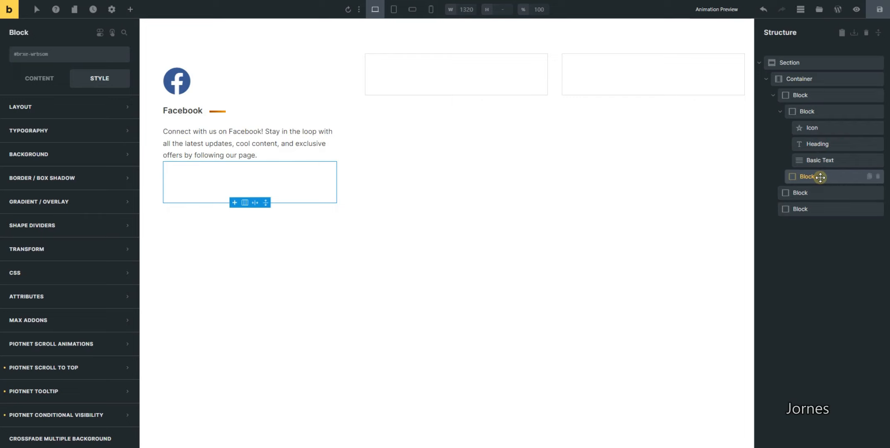
left_click_drag(820, 177, 34, 60)
left_click(41, 55)
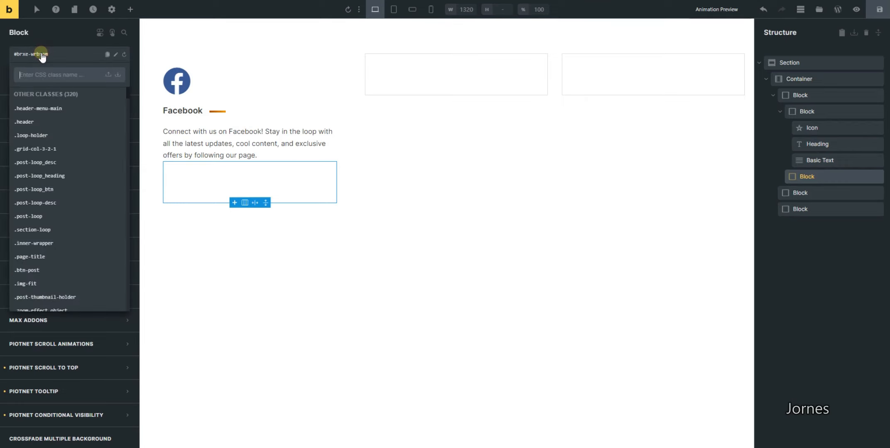
type("button-")
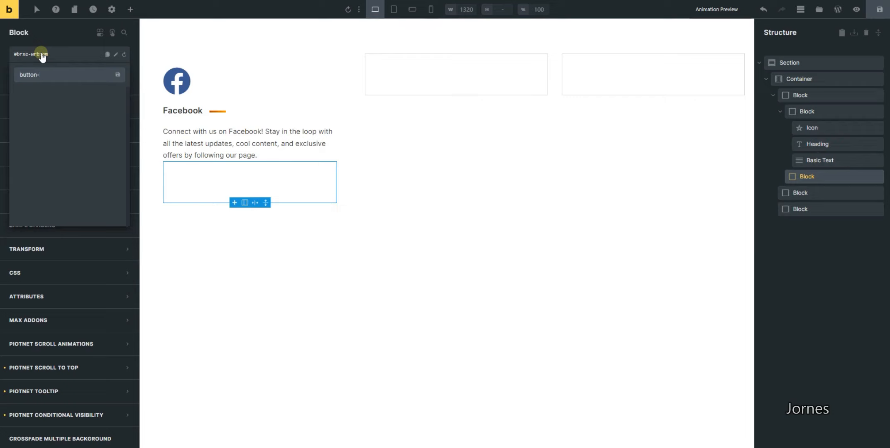
key("BackSpace")
key("BackSpace")
key("BackSpace")
key("BackSpace")
key("BackSpace")
key("BackSpace")
key("BackSpace")
type("social")
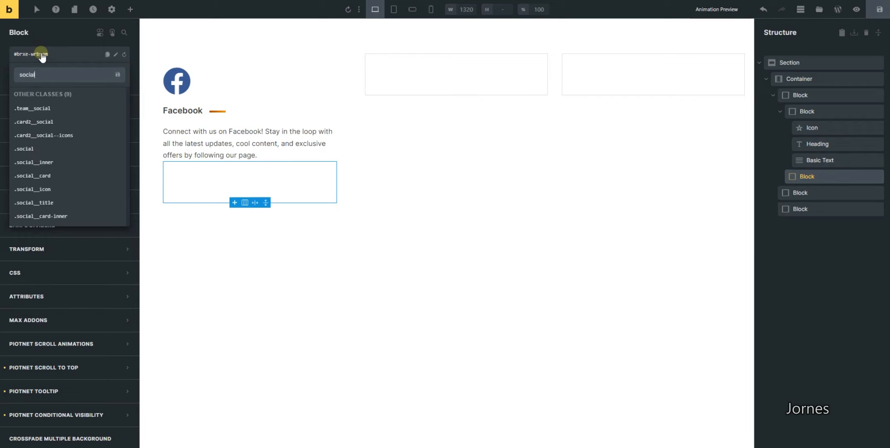
type("-button")
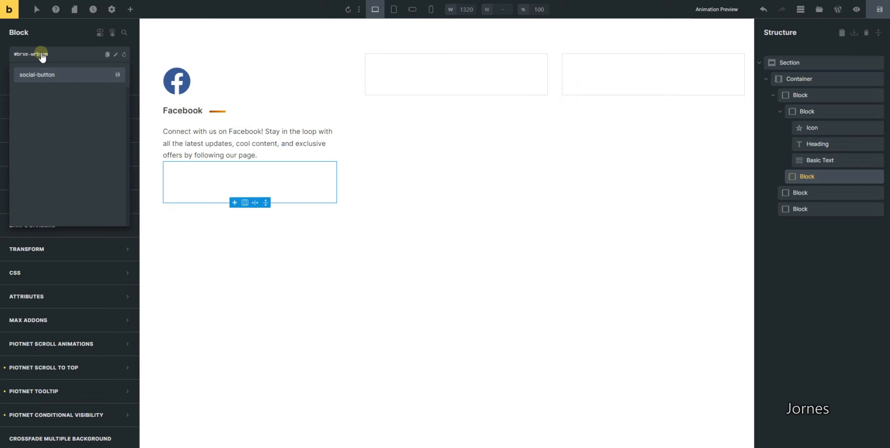
key("Return")
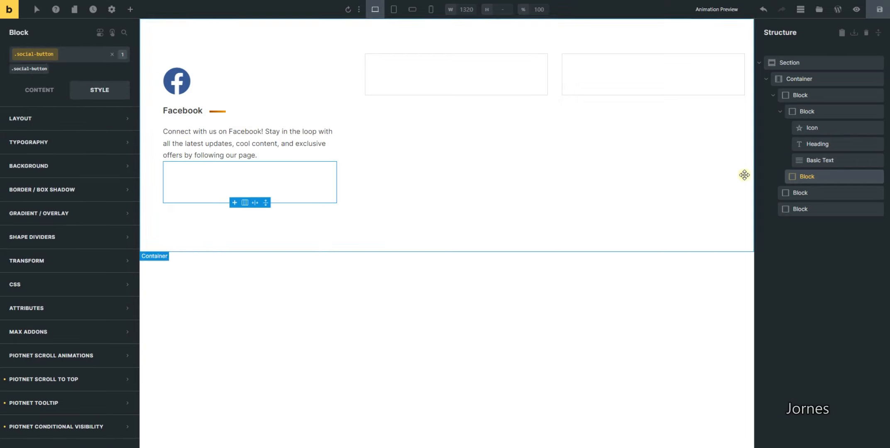
Step: Add a Button element inside the first card's social-button block
left_click(130, 9)
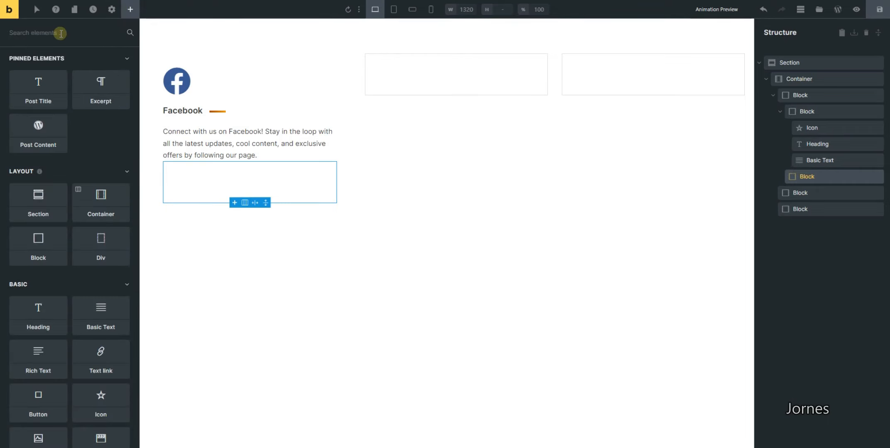
type("button")
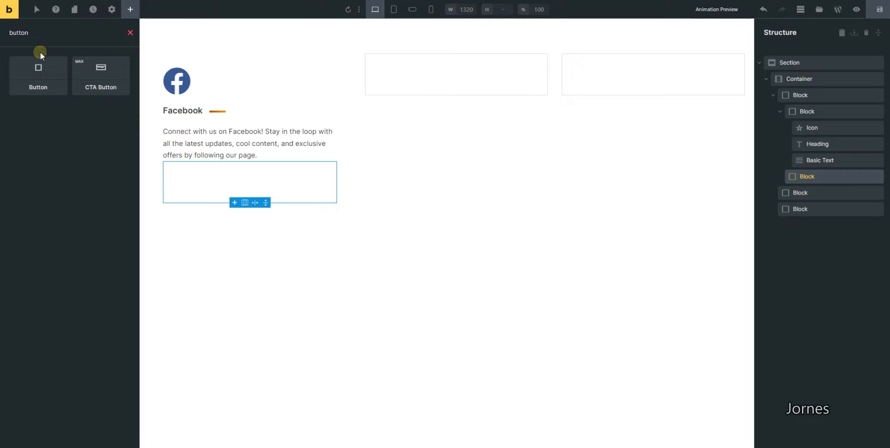
left_click(41, 54)
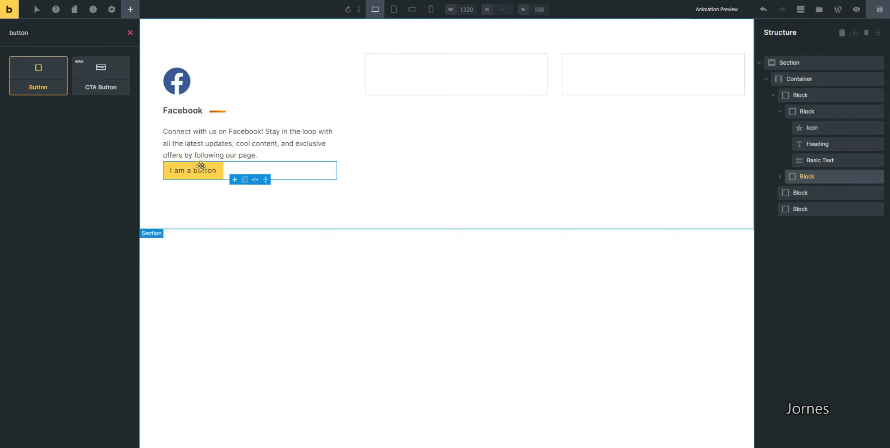
Step: Create the global class btn--social on the first card's new button
mouse_move(200, 166)
left_mouse_down()
mouse_move(240, 164)
mouse_move(211, 200)
mouse_move(209, 173)
left_mouse_up()
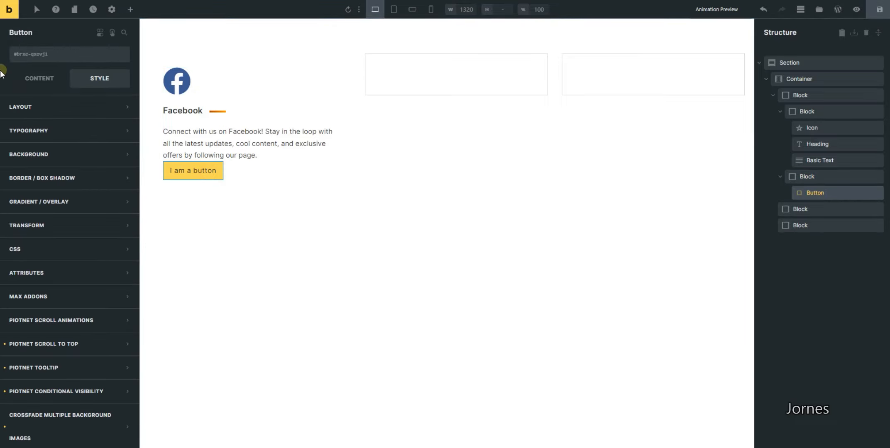
left_click(40, 54)
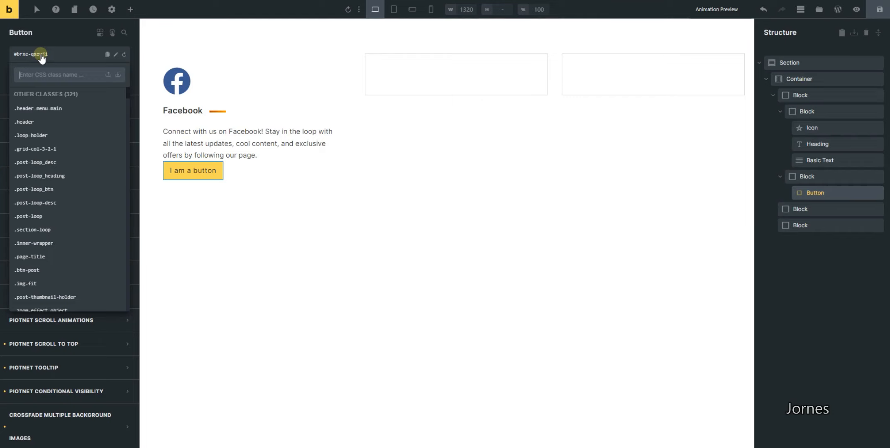
type("btn--")
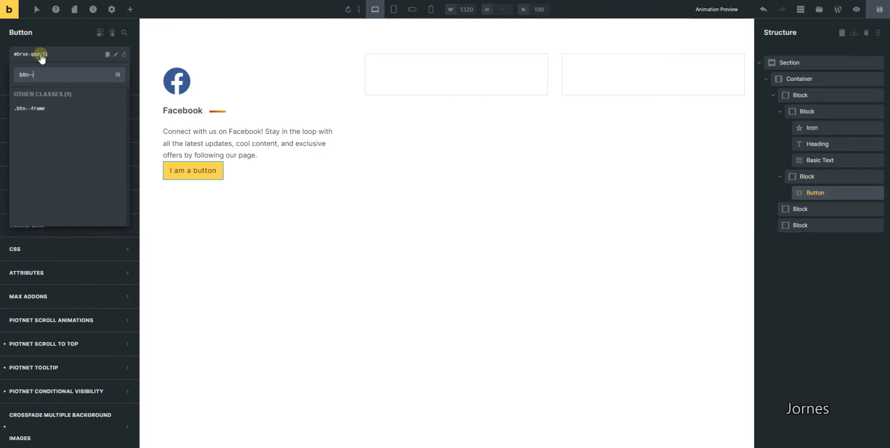
type("social")
key("Return")
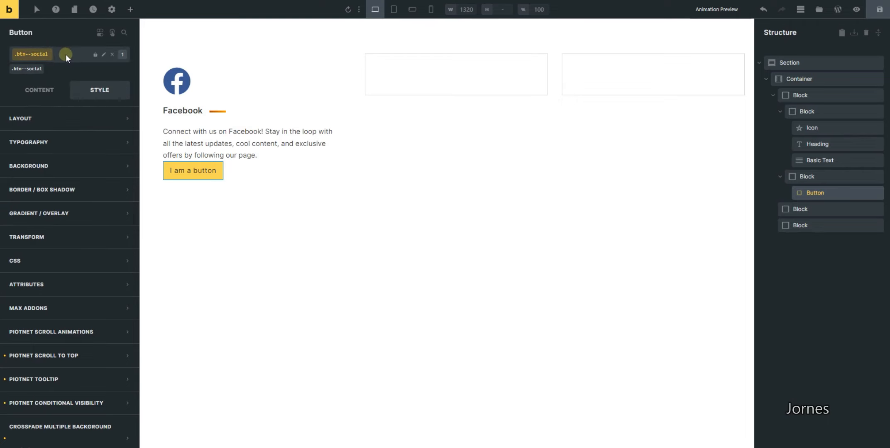
Step: Rename the button's global class to btn--follow
left_click(103, 54)
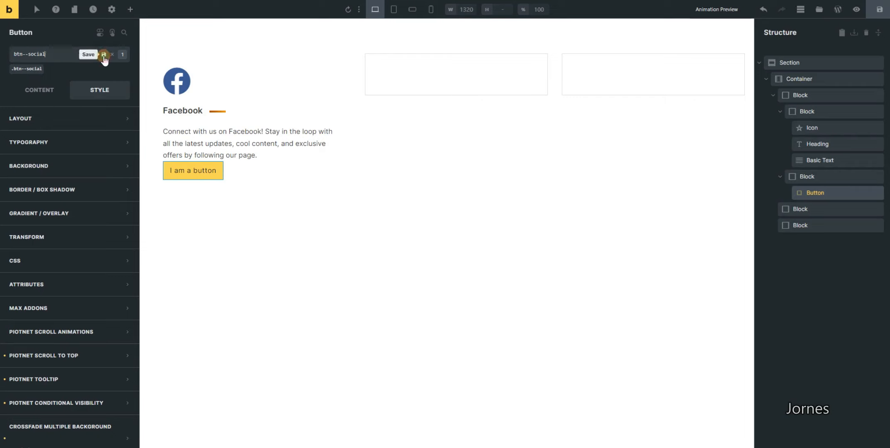
left_click_drag(28, 54, 56, 55)
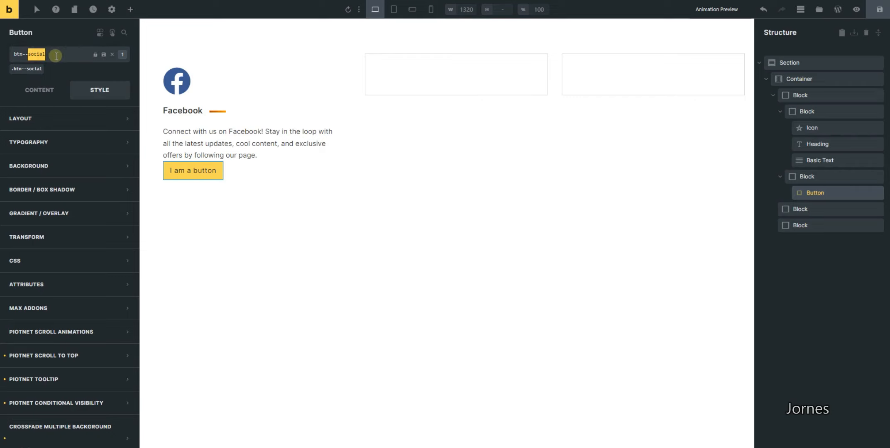
type("follow")
key("Return")
left_click(56, 56)
left_click_drag(30, 55, 61, 57)
left_click(65, 55)
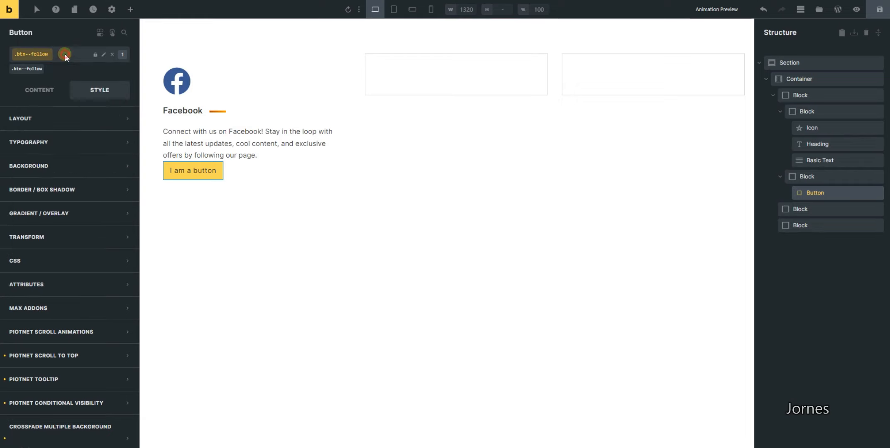
Step: Set the btn--follow class's background colour to #212121 and make it fully transparent with alpha 0
left_click(84, 168)
left_click(116, 189)
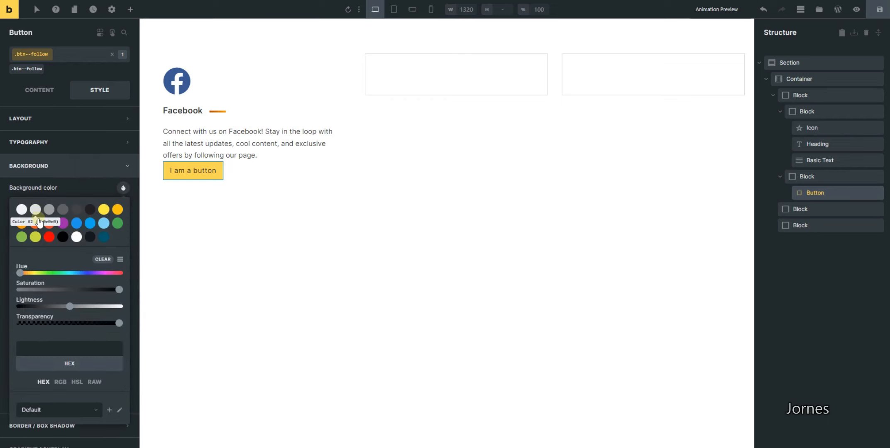
left_click(91, 205)
scroll(68, 140, "down", 2)
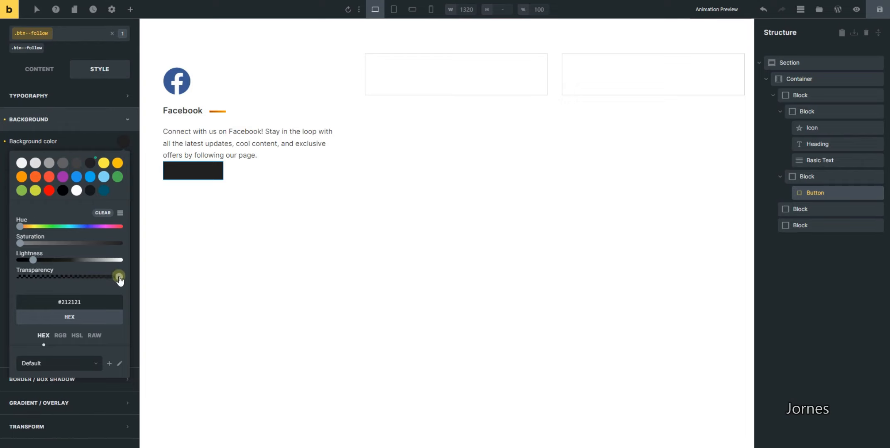
left_click_drag(119, 275, 12, 278)
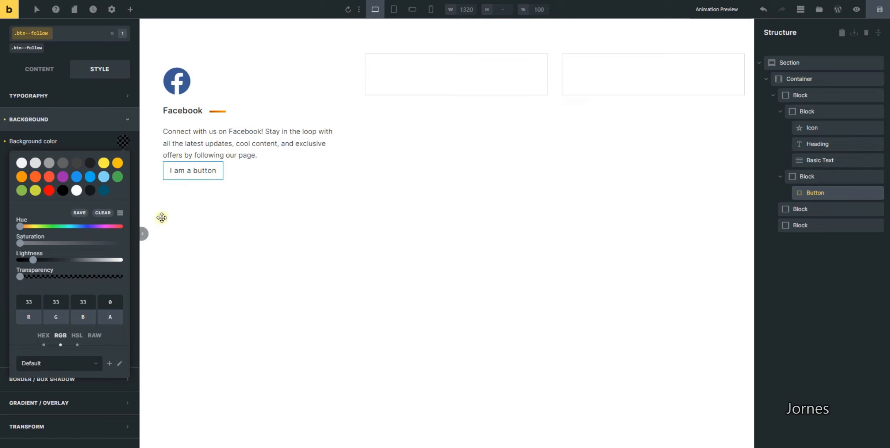
left_click(64, 119)
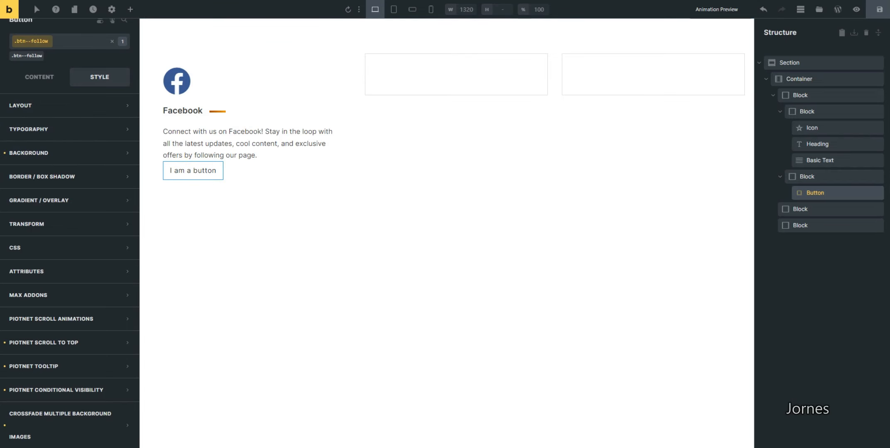
Step: Check the Follow button on the Cabinets.my page, and set the btn--follow class's left padding to 0
left_click(355, 411)
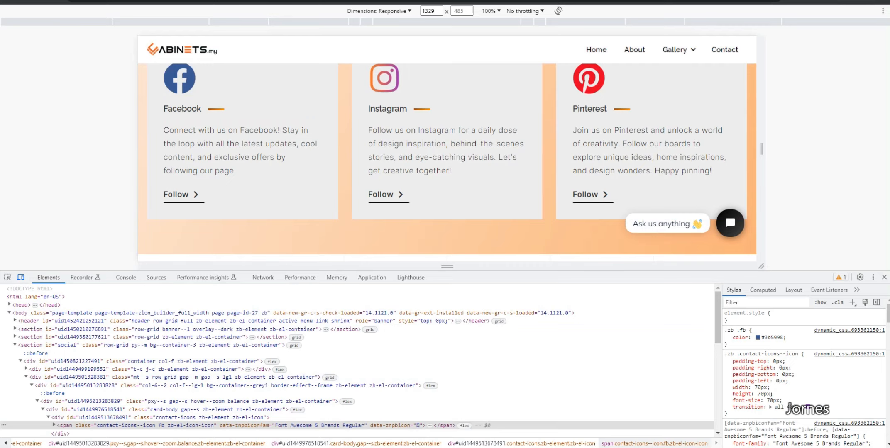
left_click(409, 415)
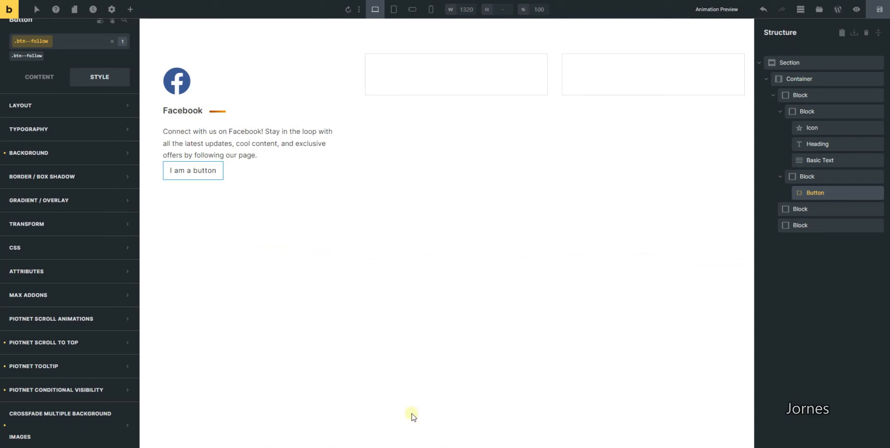
left_click(42, 110)
left_click(27, 236)
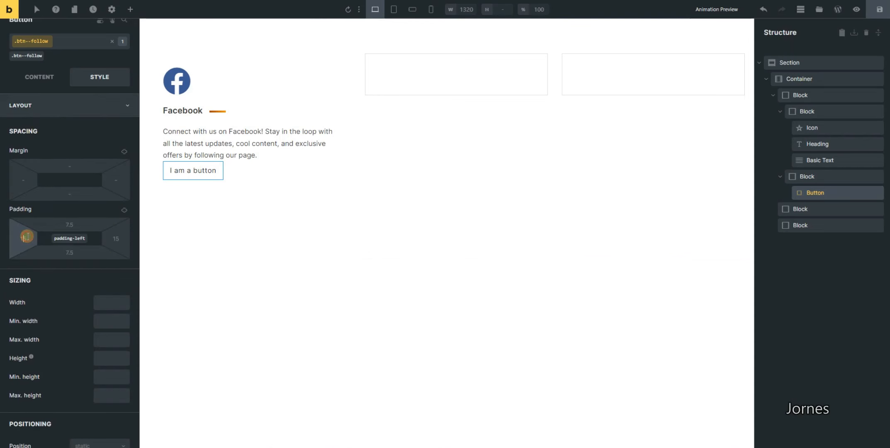
type("0")
left_click(42, 109)
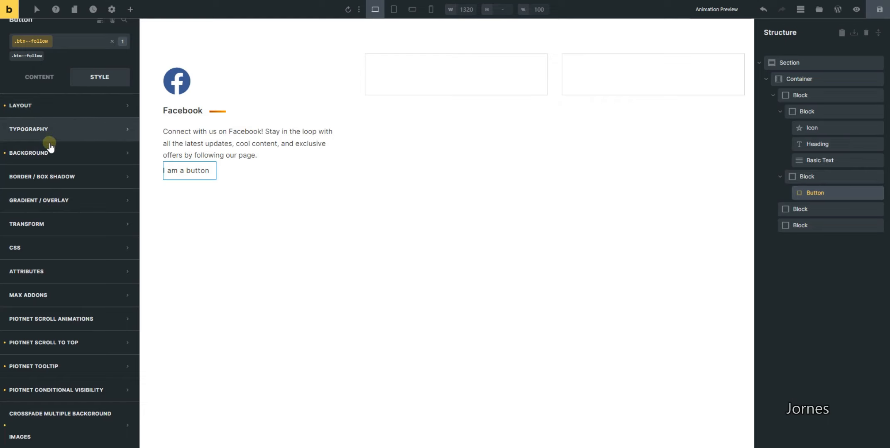
Step: Inspect the reference page's Follow button and give btn--follow a solid bottom border of width 2 in #212121
left_click(73, 177)
left_click(122, 199)
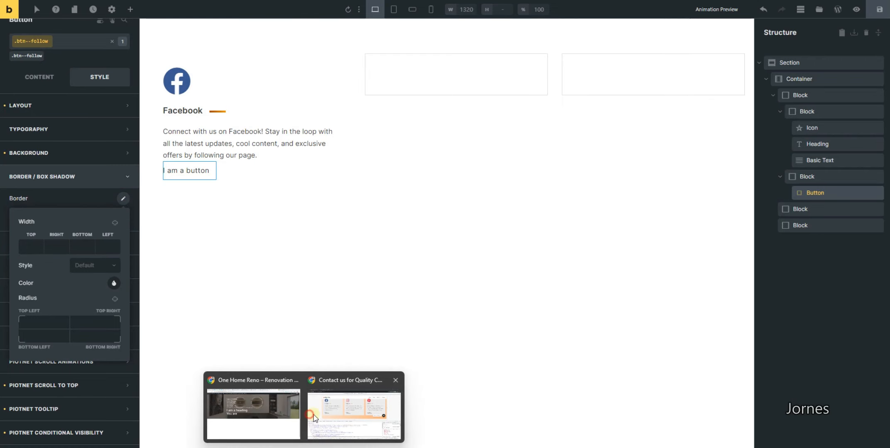
left_click(332, 415)
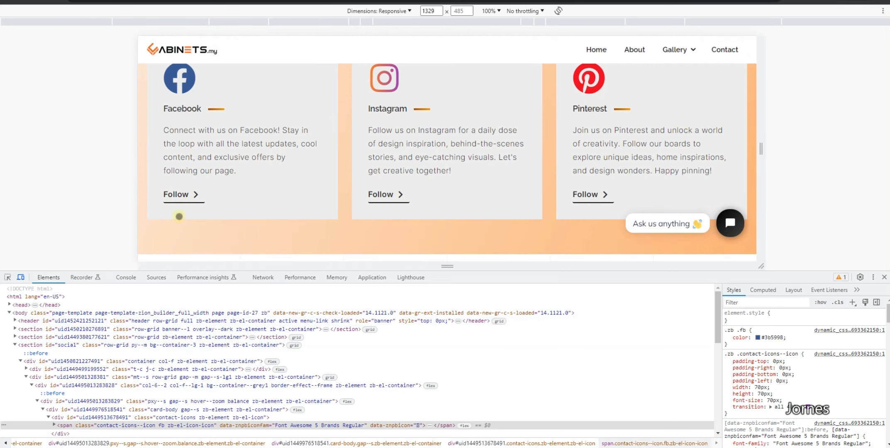
right_click(183, 194)
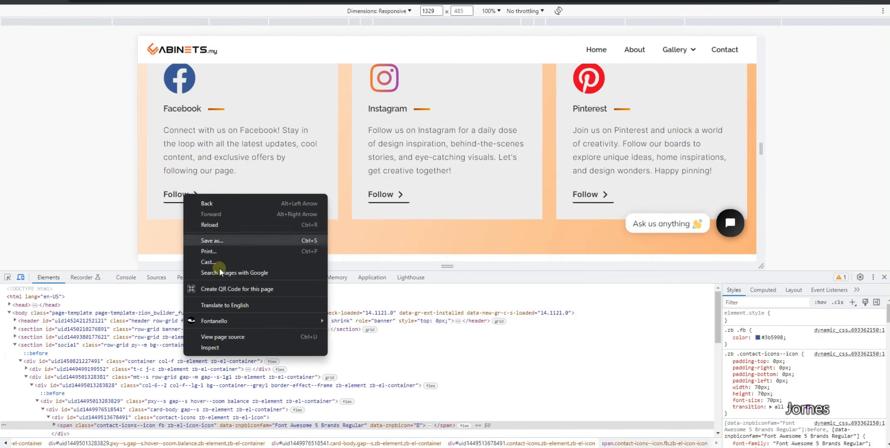
left_click(218, 347)
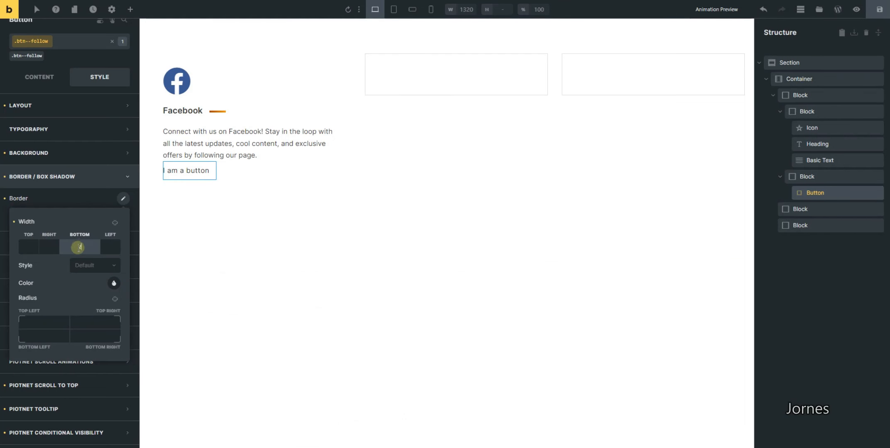
left_click(95, 268)
left_click(94, 308)
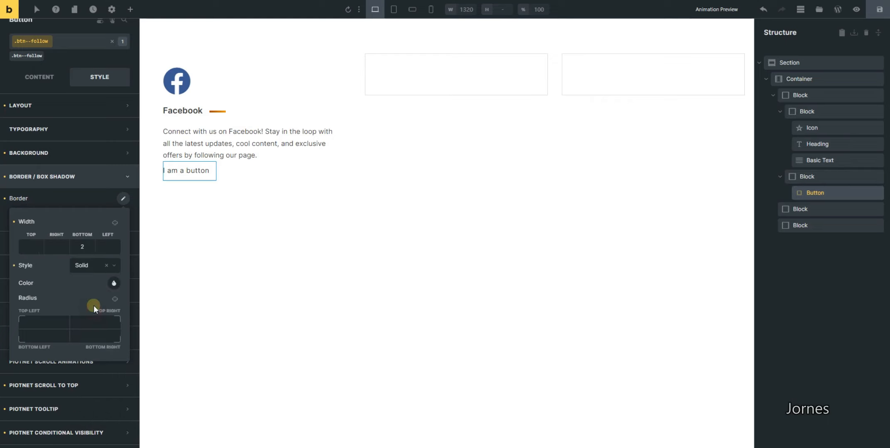
left_click(113, 284)
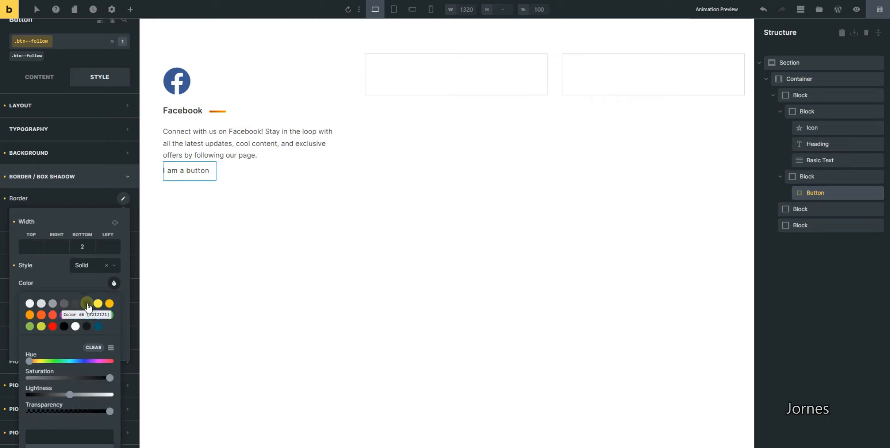
left_click(86, 304)
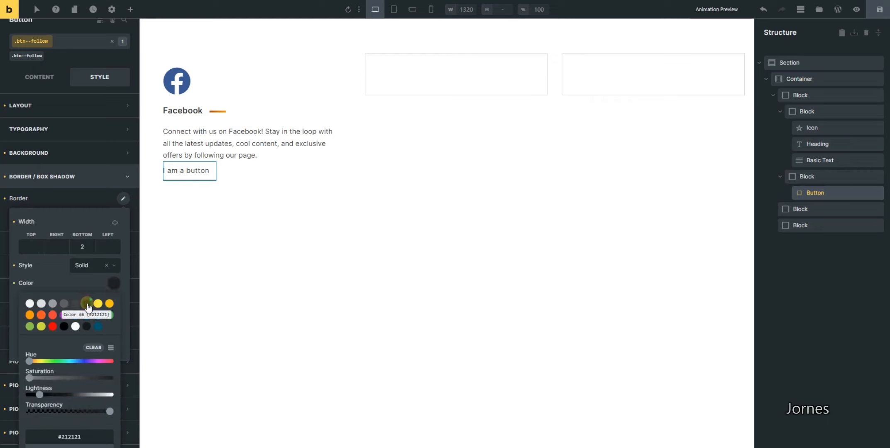
left_click(97, 177)
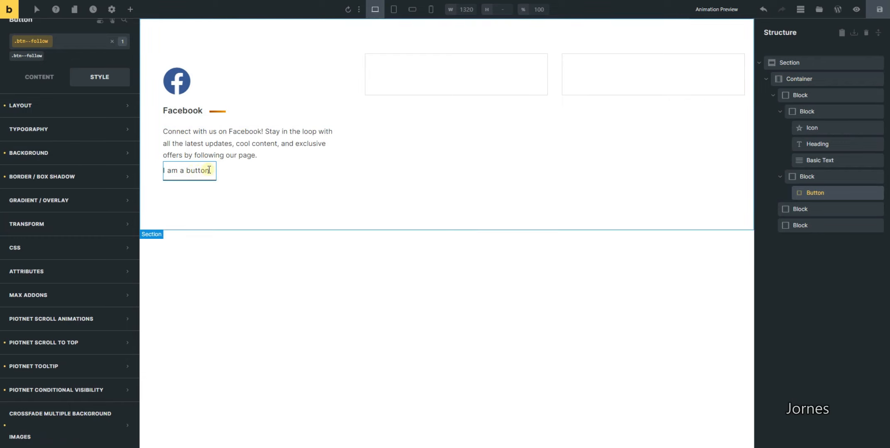
Step: Replace the first card's button text with "Follow"
triple_click(185, 170)
type("F")
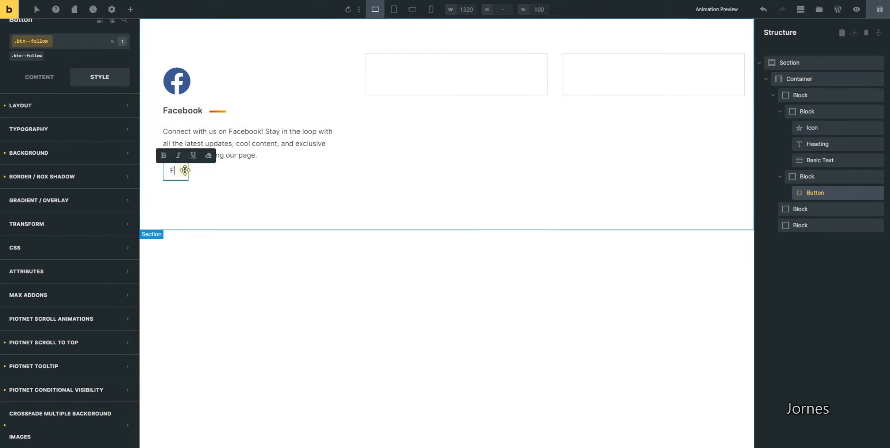
type("oloow")
key("Return")
key("BackSpace")
type("low")
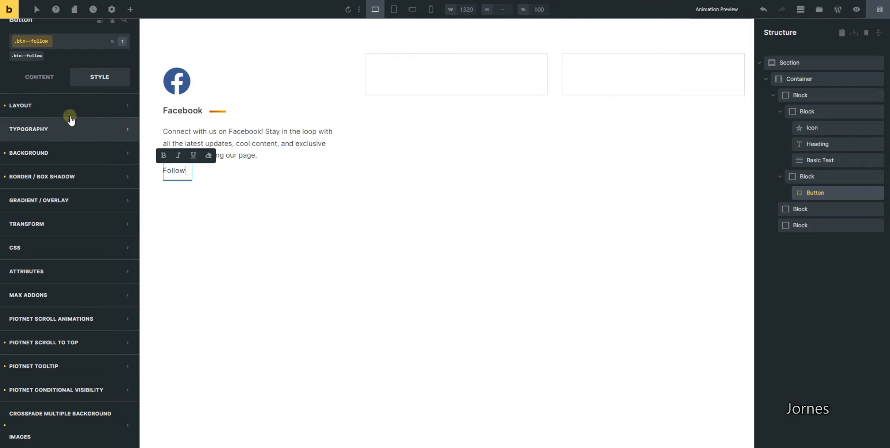
Step: Set the btn--follow class's font weight to 600
left_click(68, 133)
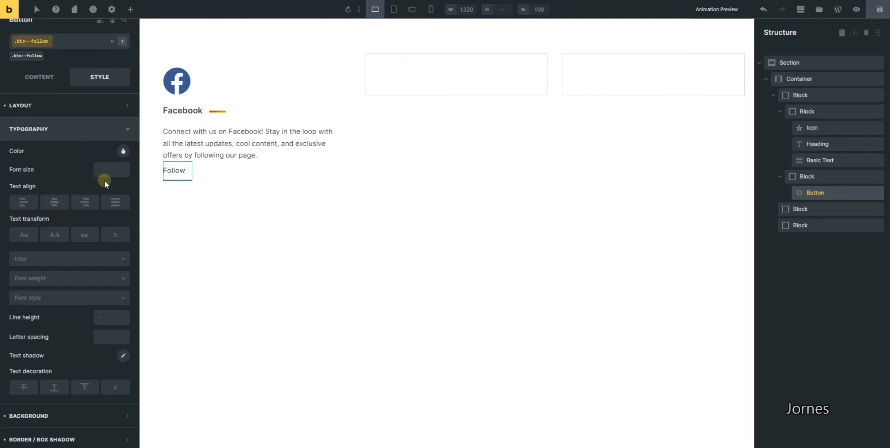
left_click(81, 278)
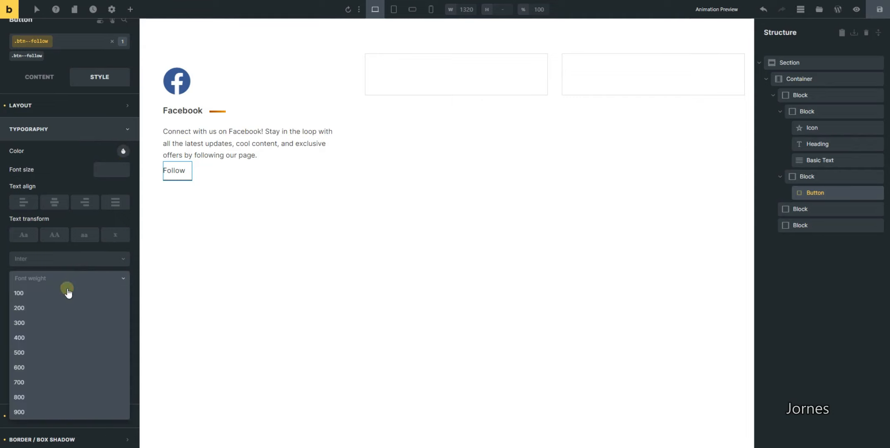
left_click(61, 375)
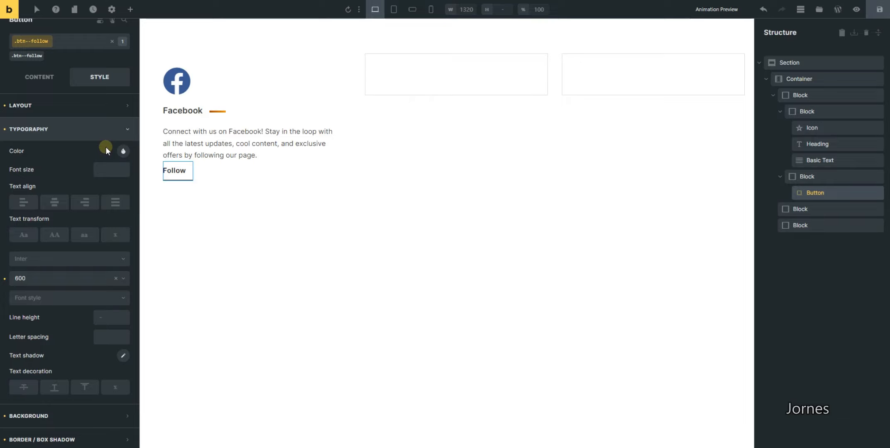
Step: Compare with the reference button and add the Fontawesome - Solid right chevron icon to the Follow button
left_click(47, 72)
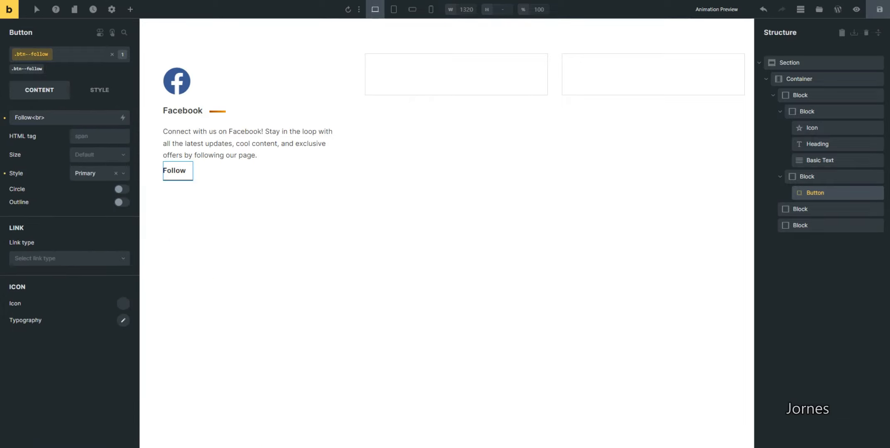
left_click(357, 408)
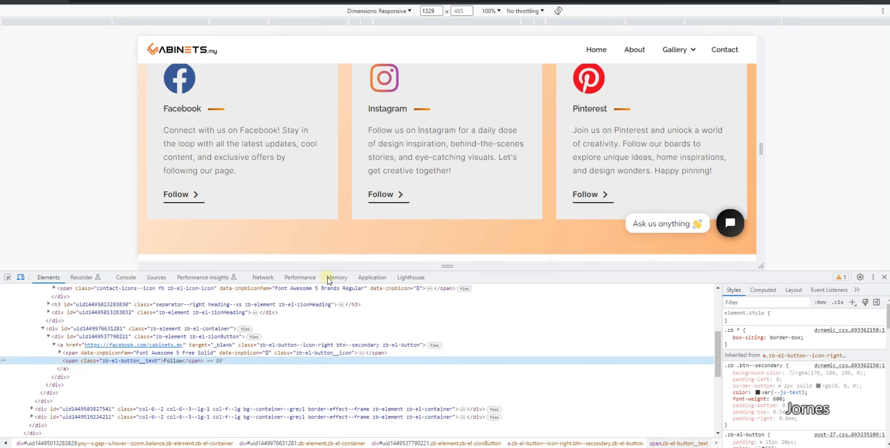
key("alt+Tab")
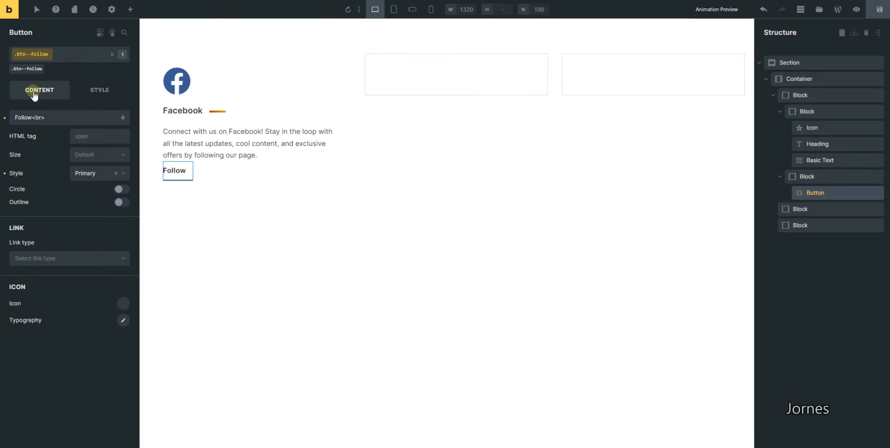
left_click(128, 306)
left_click(98, 335)
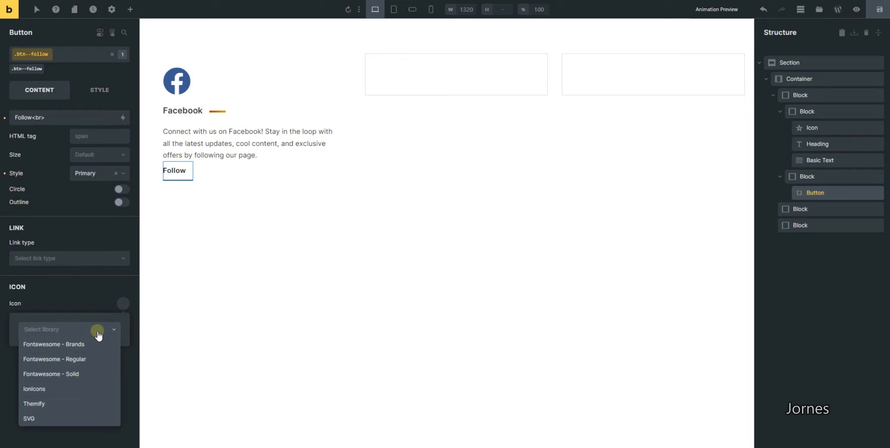
left_click(75, 375)
left_click(62, 357)
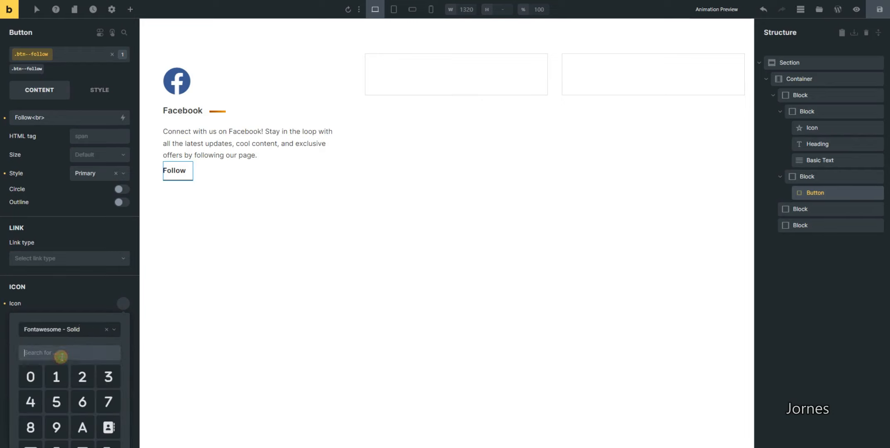
type("right")
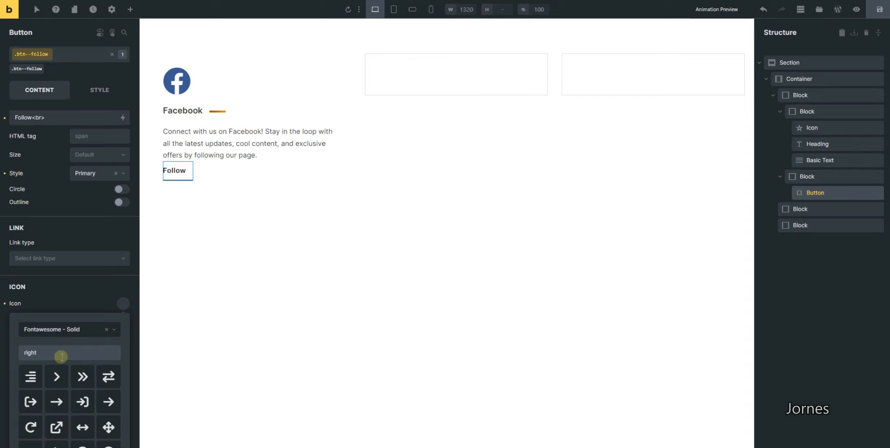
left_click(56, 377)
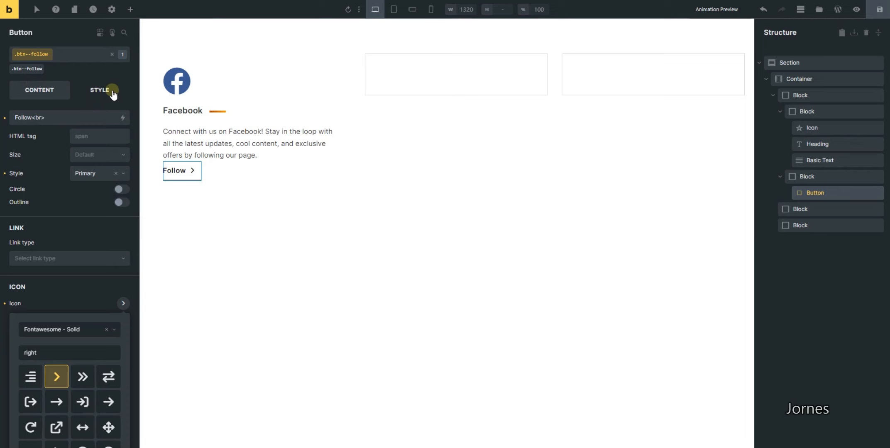
Step: Return to the Bricks builder, save the page and open its front-end preview
left_click(328, 417)
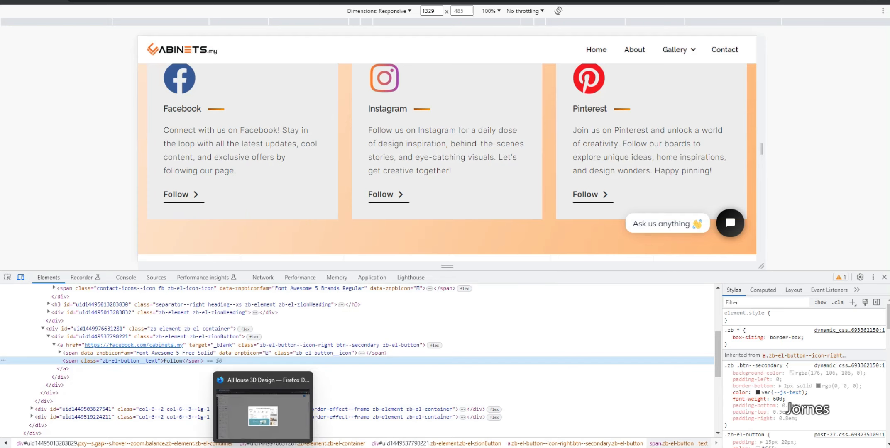
mouse_move(315, 421)
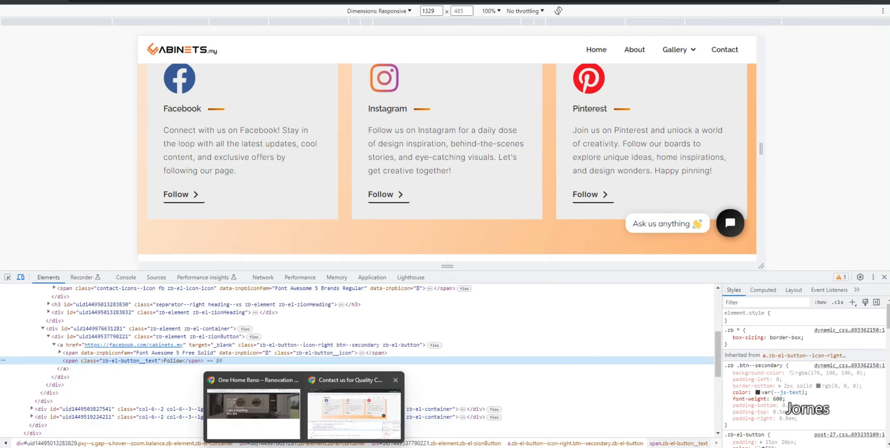
left_click(254, 413)
left_click(870, 16)
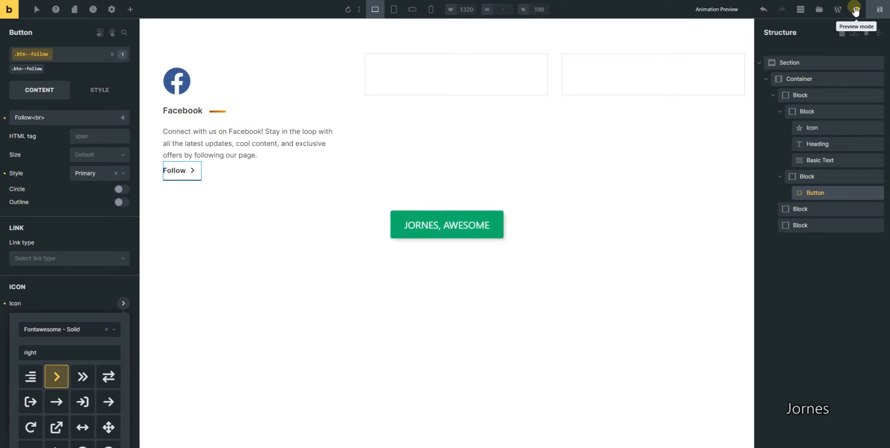
left_click(9, 10)
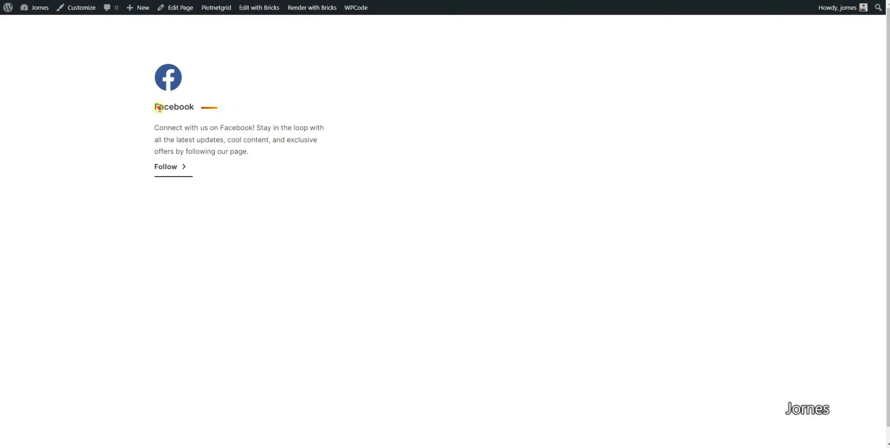
Step: Examine the Facebook card's heading, text and Follow button in the front-end preview
left_click_drag(160, 108, 310, 177)
left_click(394, 103)
left_click_drag(234, 151, 187, 155)
left_click(197, 126)
left_click_drag(176, 126, 320, 151)
left_click(290, 163)
left_click_drag(205, 139, 291, 149)
left_click(293, 150)
left_click_drag(220, 140, 320, 169)
left_click(320, 168)
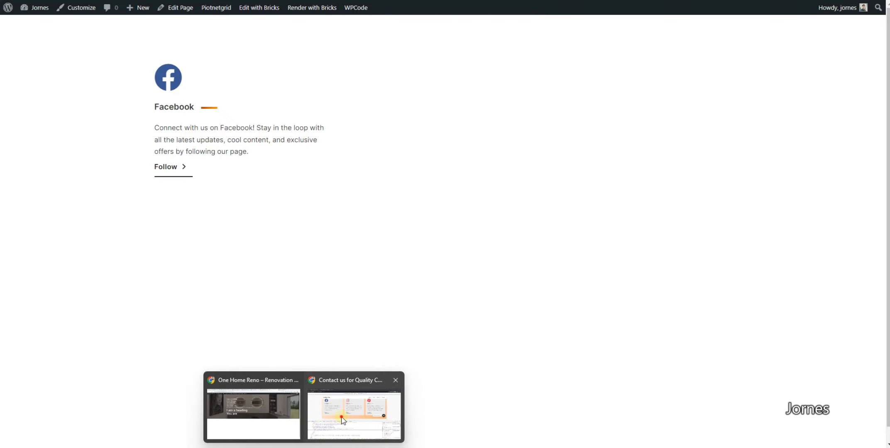
Step: Switch to the Cabinets.my Contact page, close its developer tools and view the Let's Connect cards at full width
left_click(342, 419)
left_click(885, 277)
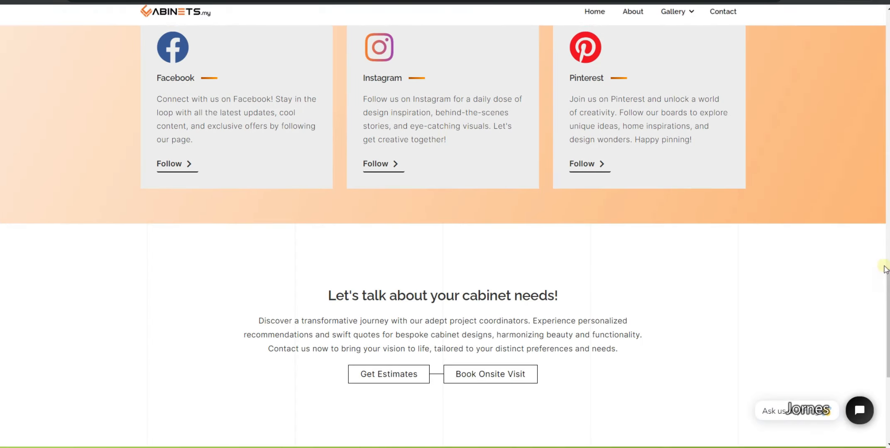
scroll(353, 164, "up", 4)
scroll(144, 171, "down", 2)
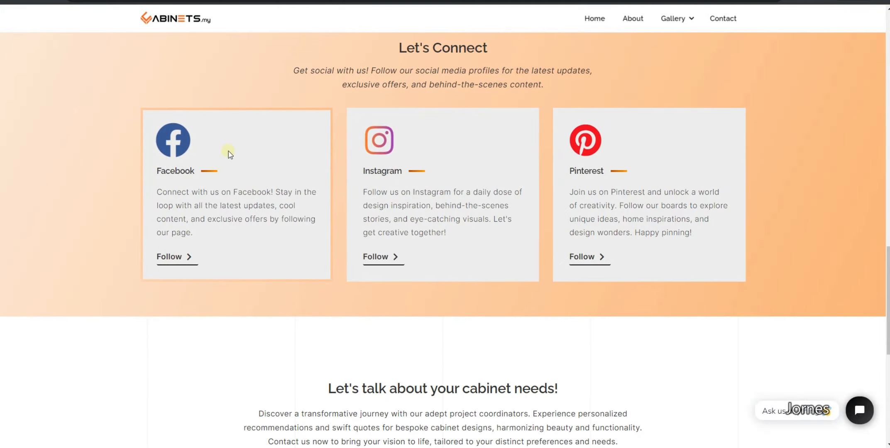
scroll(188, 214, "up", 2)
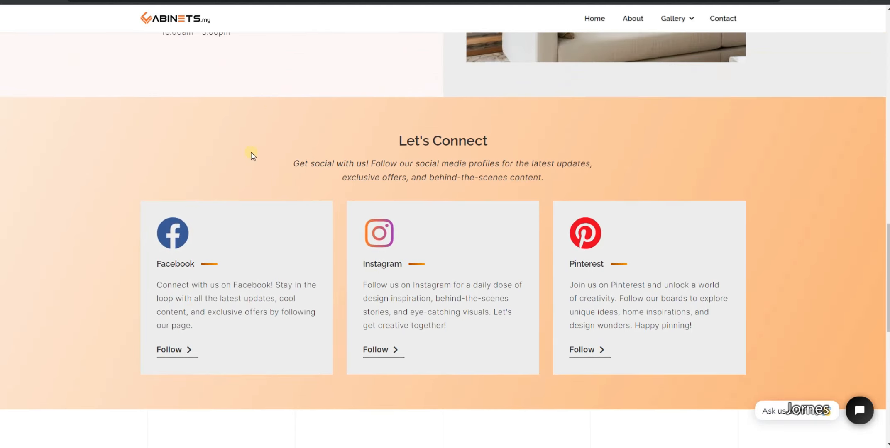
Step: Inspect the Let's Connect section's container markup with the responsive viewport widened to 1659 px
right_click(166, 142)
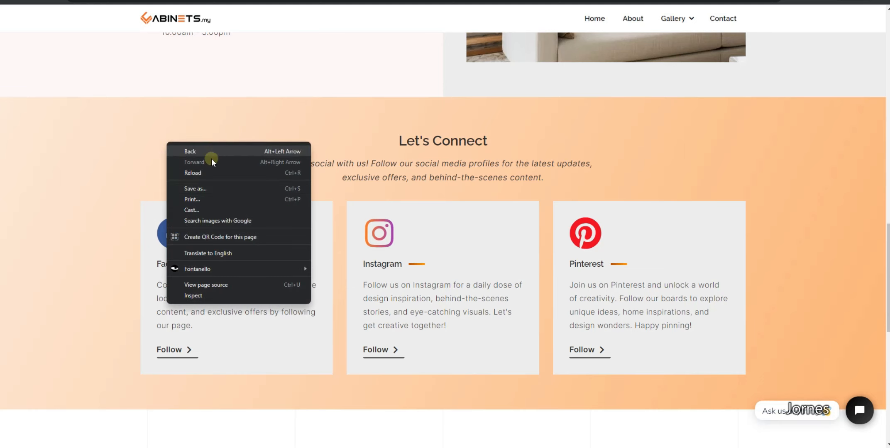
left_click(206, 294)
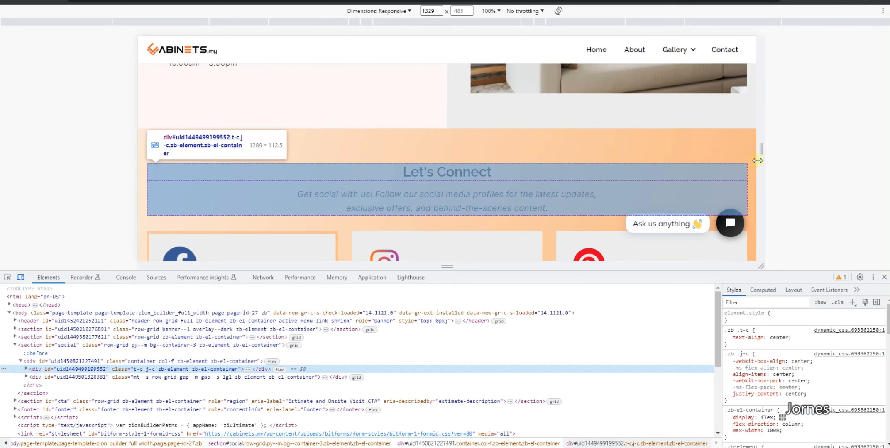
left_click_drag(760, 148, 837, 149)
scroll(688, 159, "down", 2)
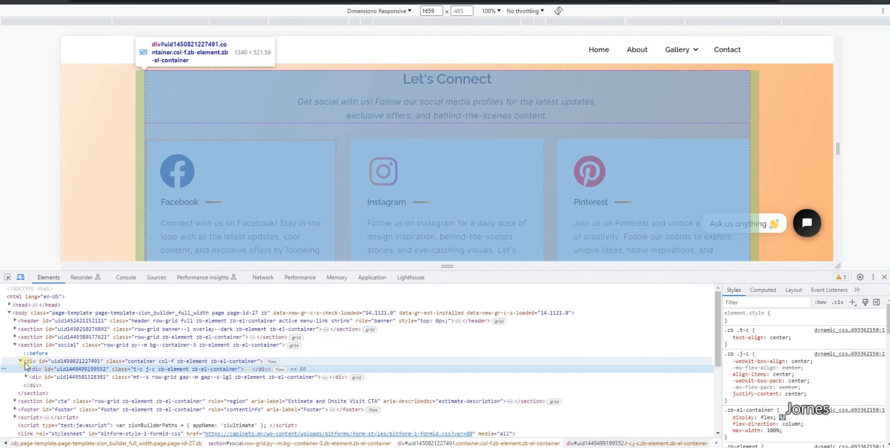
Step: Inspect the social section and its inner container in the markup, comparing their page areas and style rules
left_click(114, 364)
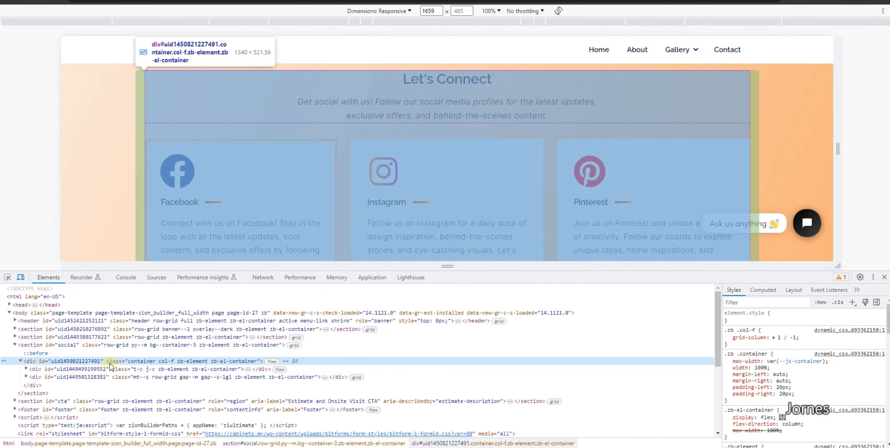
left_click(112, 347)
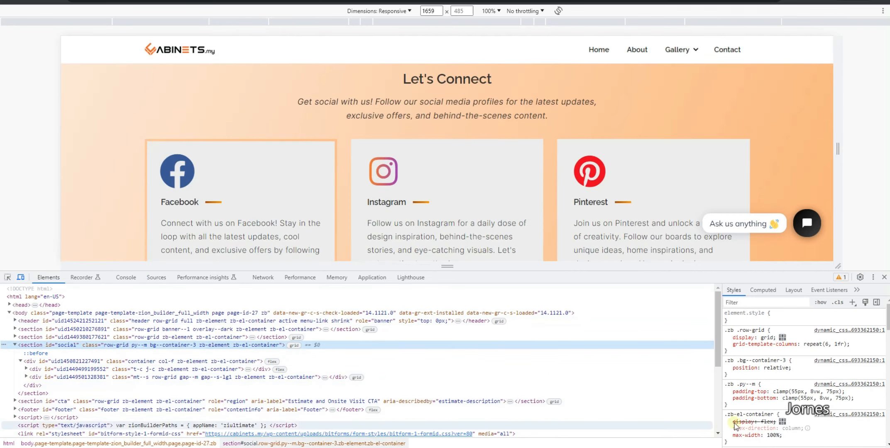
scroll(778, 406, "down", 2)
scroll(779, 406, "down", 10)
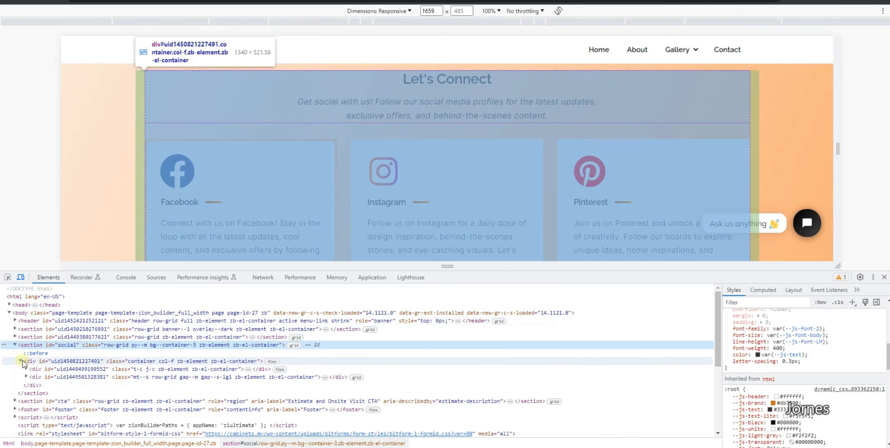
left_click(45, 362)
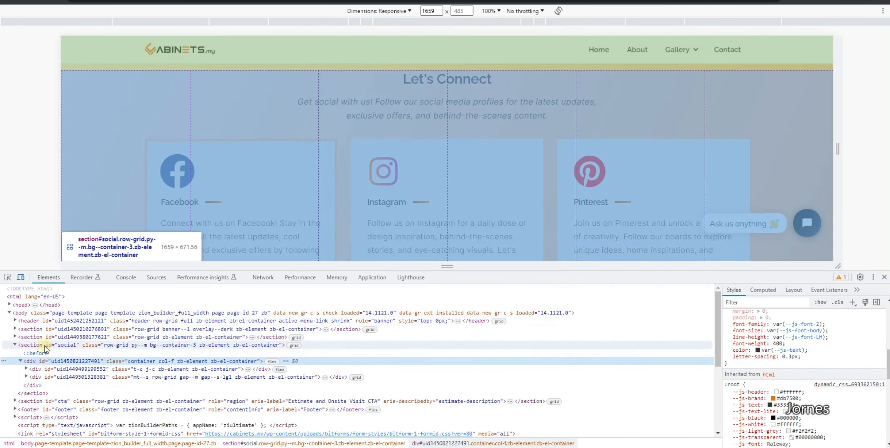
left_click(45, 347)
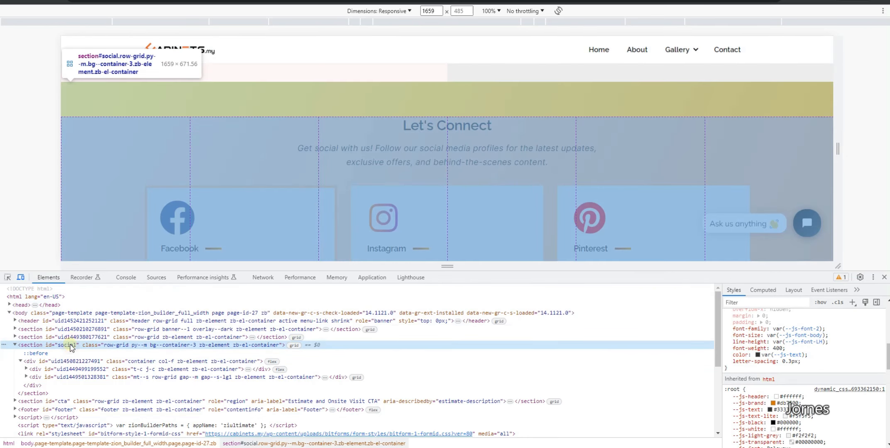
Step: Examine the social section's CSS rules, from its vertical padding to the gradient background of its ::before element
scroll(808, 365, "up", 2)
scroll(808, 365, "up", 3)
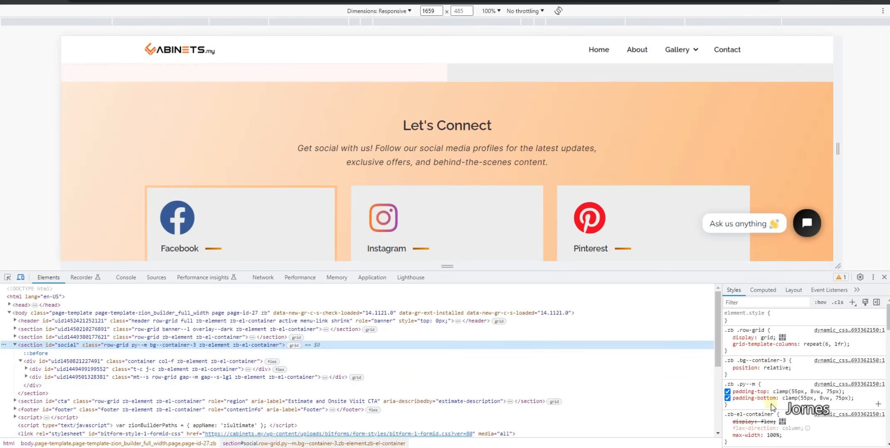
scroll(787, 377, "down", 1)
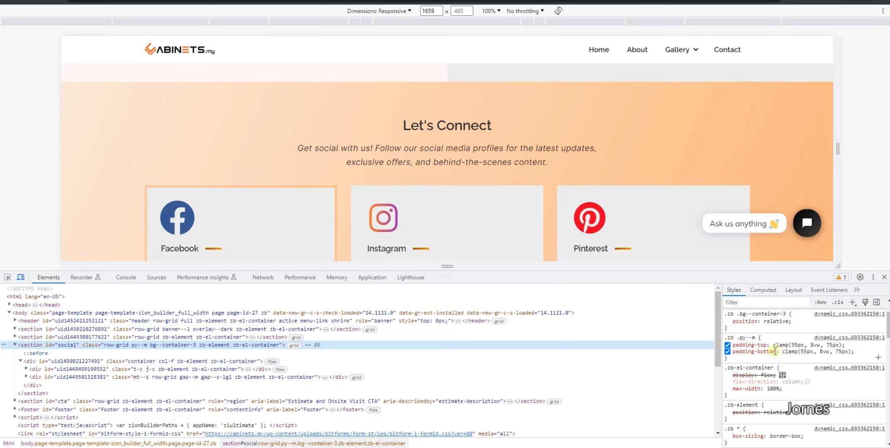
scroll(781, 332, "down", 5)
scroll(782, 351, "down", 2)
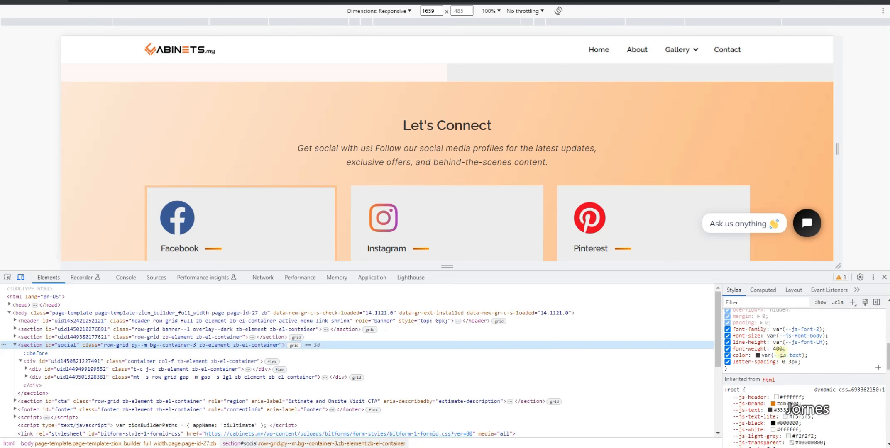
scroll(784, 350, "down", 6)
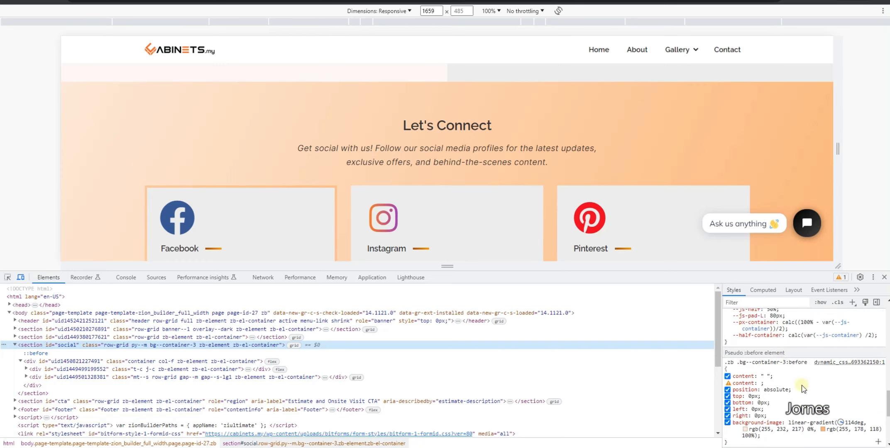
scroll(780, 352, "down", 2)
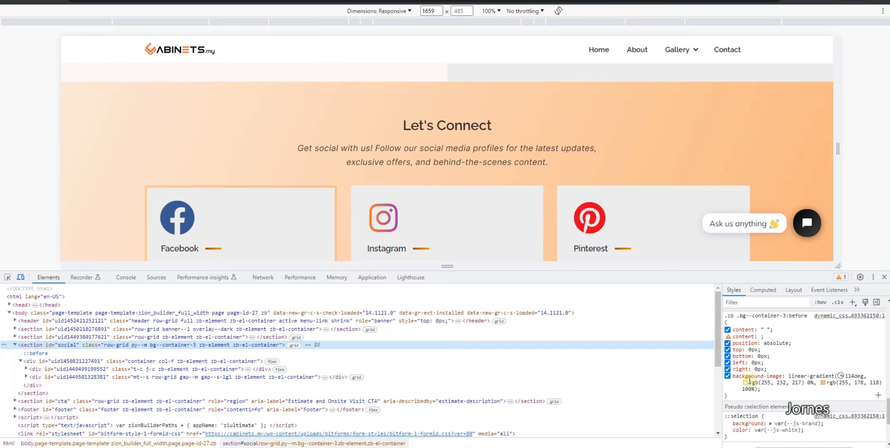
left_click(808, 376)
left_click(772, 375)
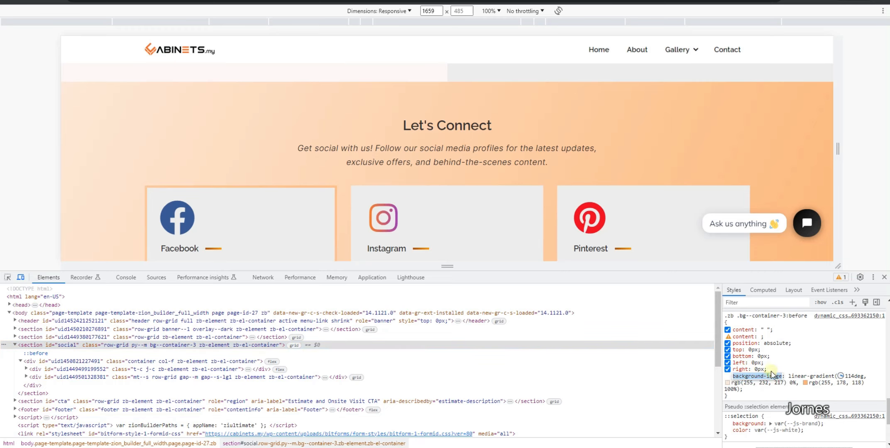
key("Escape")
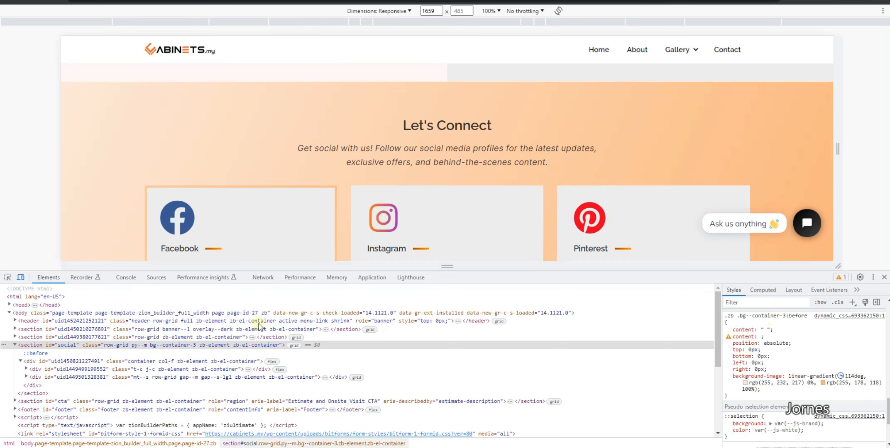
Step: Look up the hex equivalent of the first colour in the section's ::before background gradient
mouse_move(407, 447)
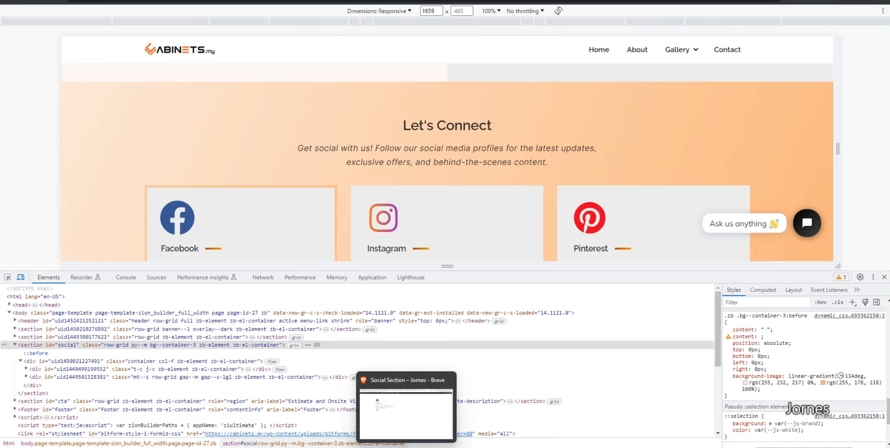
left_click(745, 383)
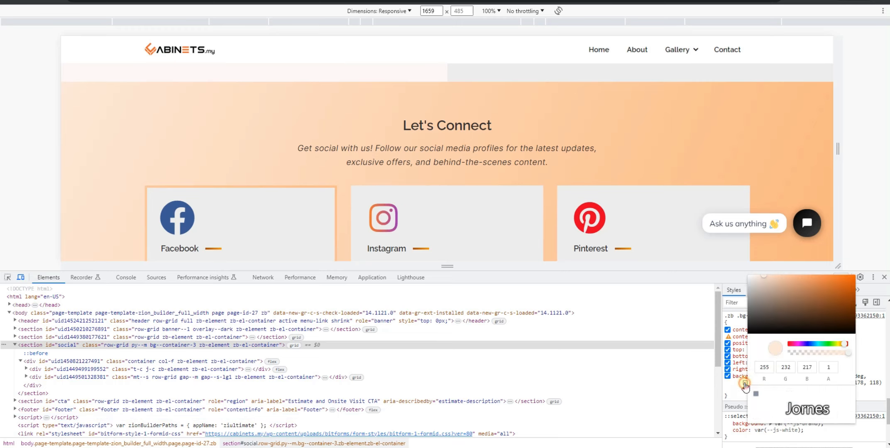
left_click(846, 371)
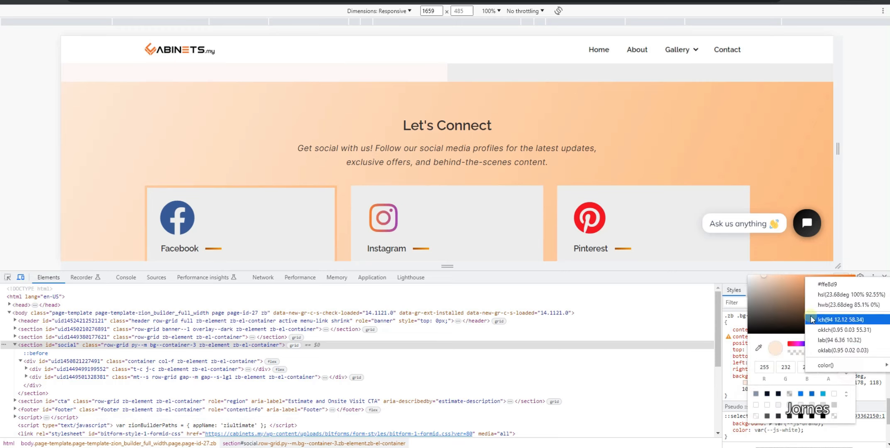
left_click(821, 286)
key("Escape")
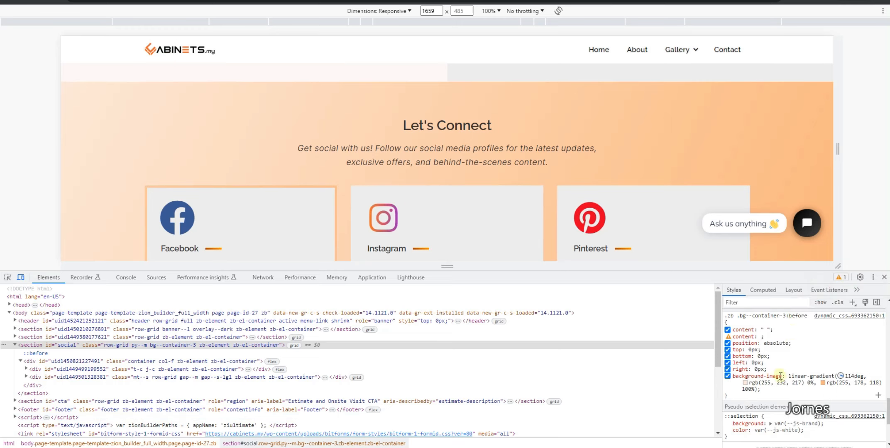
left_click(745, 383)
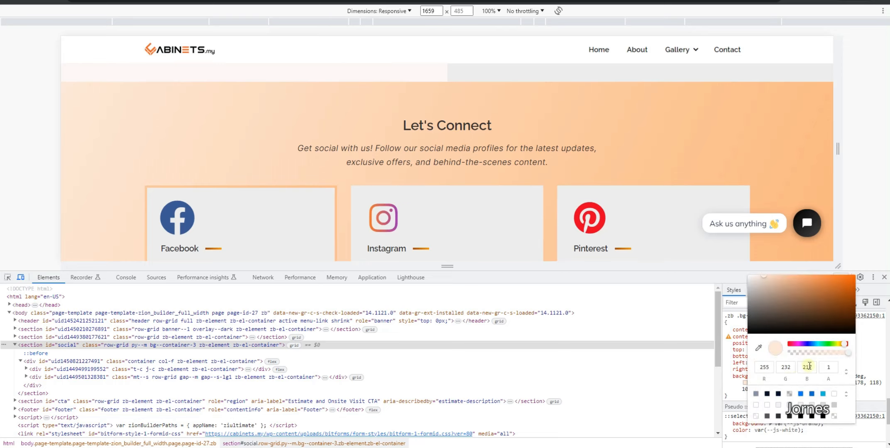
left_click(846, 371)
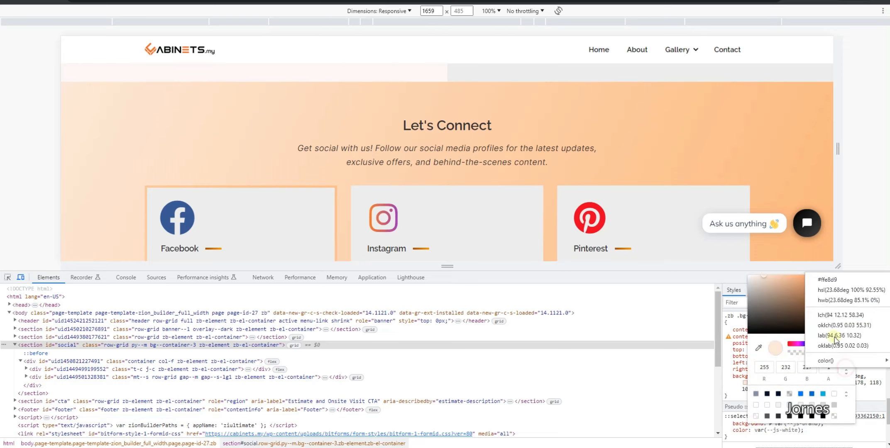
left_click(820, 290)
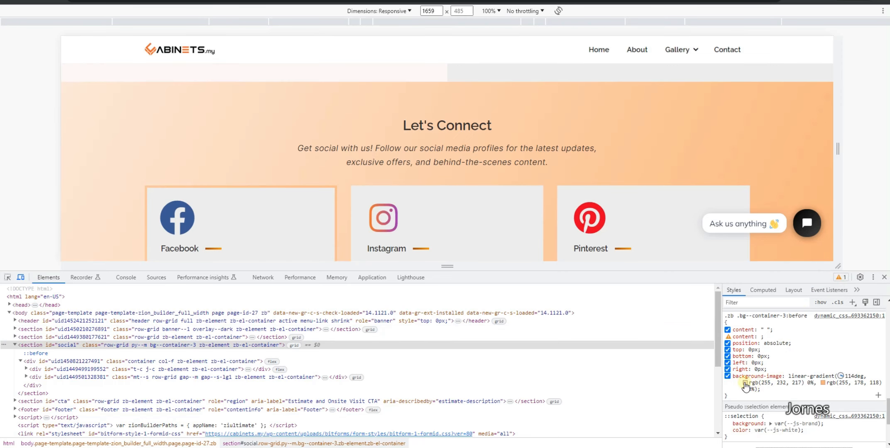
left_click(745, 383)
left_click(846, 371)
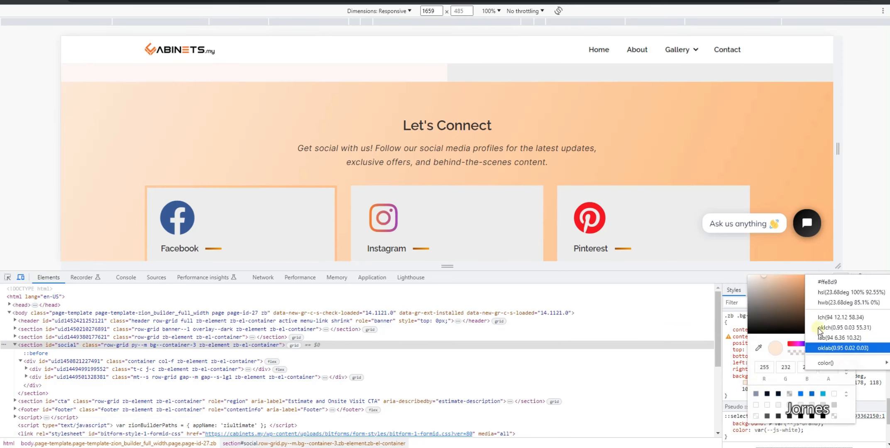
key("Escape")
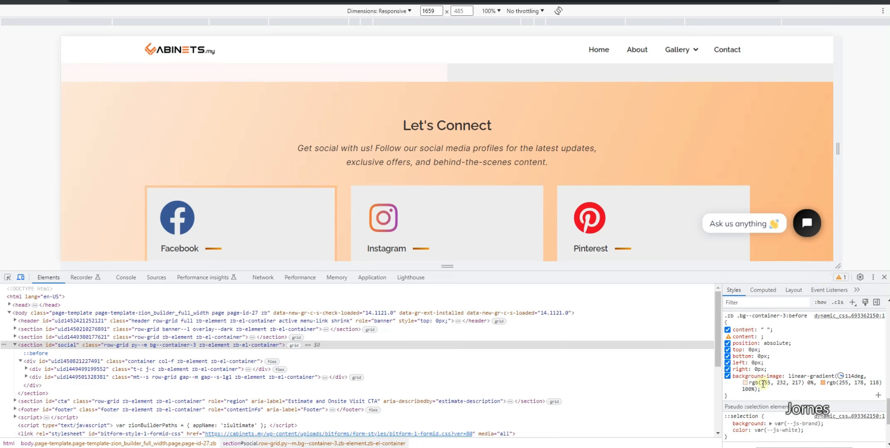
left_click(745, 383)
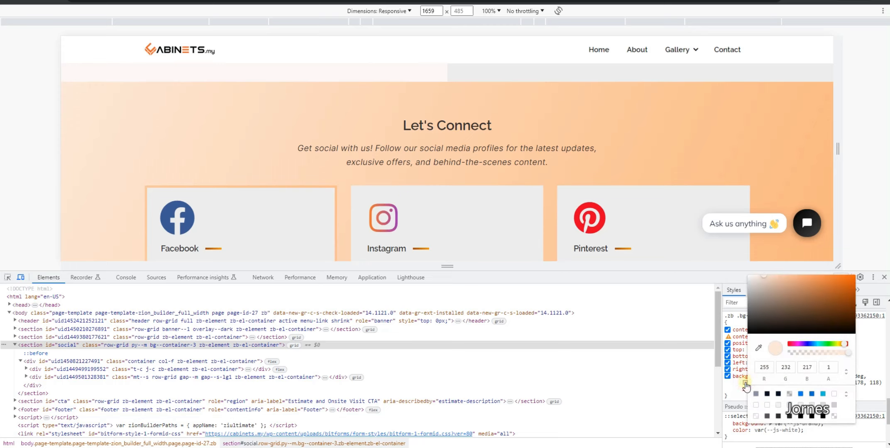
left_click(846, 371)
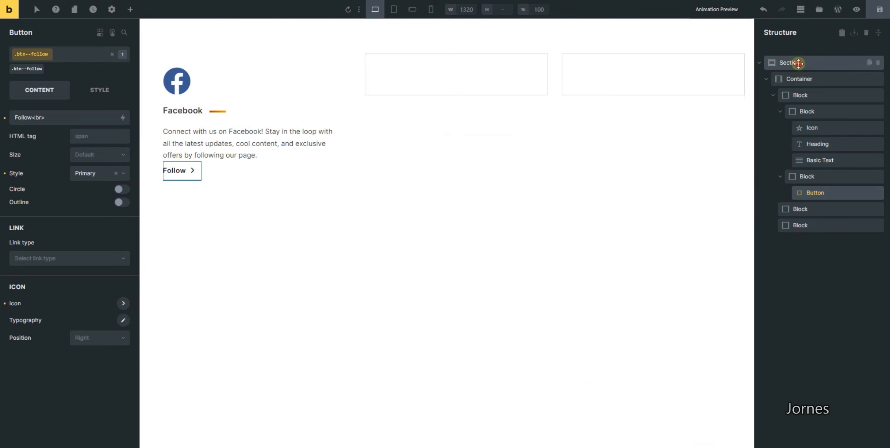
Step: Return to the Bricks builder and add a new global class named gradient-1 to the Section element
left_click(775, 62)
left_click(59, 57)
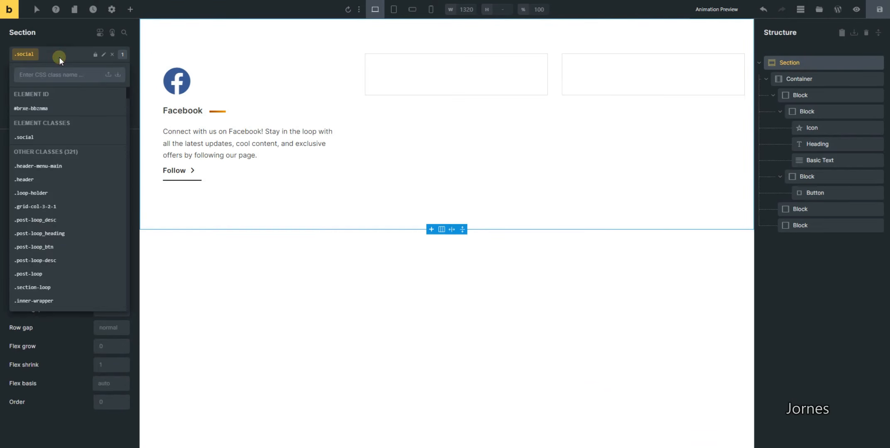
type("soca")
key("BackSpace")
key("BackSpace")
key("BackSpace")
key("BackSpace")
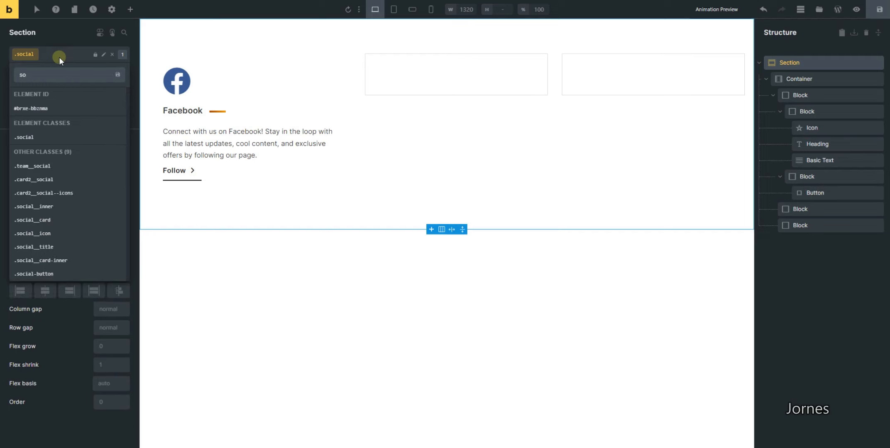
type("gradient-1")
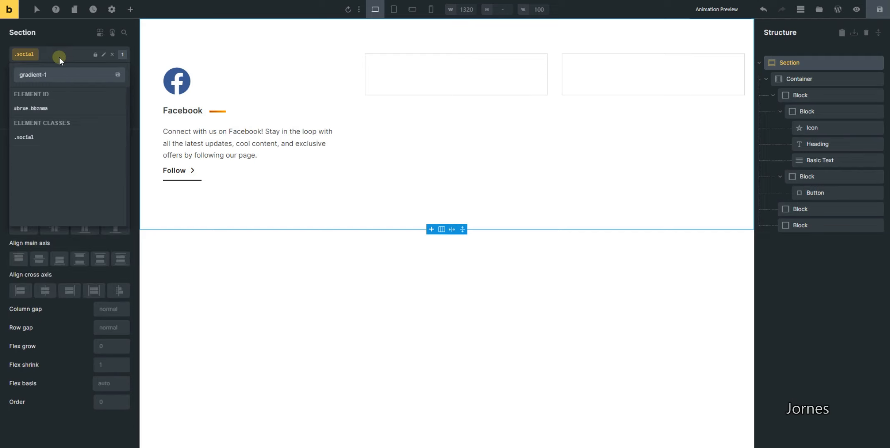
key("Return")
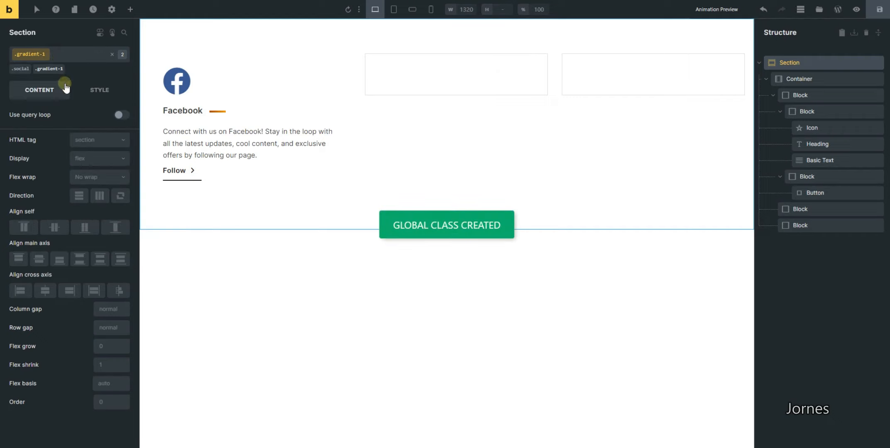
Step: Add a first gradient colour to the gradient-1 class and start its hex code, checking the Cabinets.my Contact page for the value
left_click(100, 90)
left_click(66, 146)
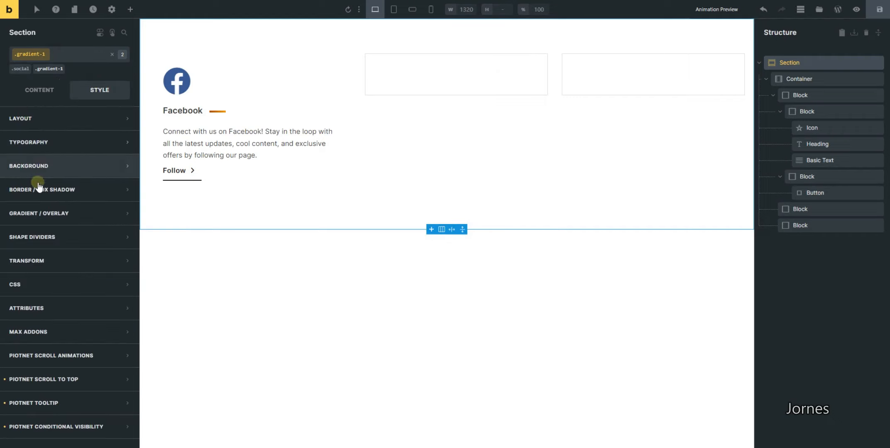
left_click(54, 217)
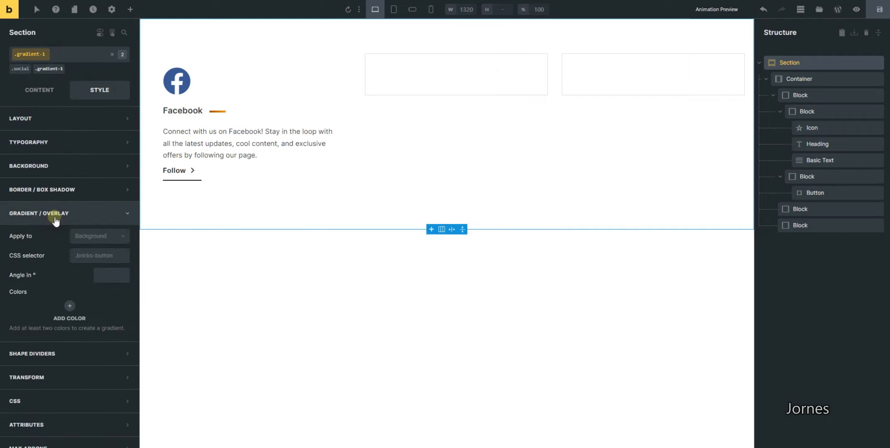
left_click(69, 306)
left_click(112, 330)
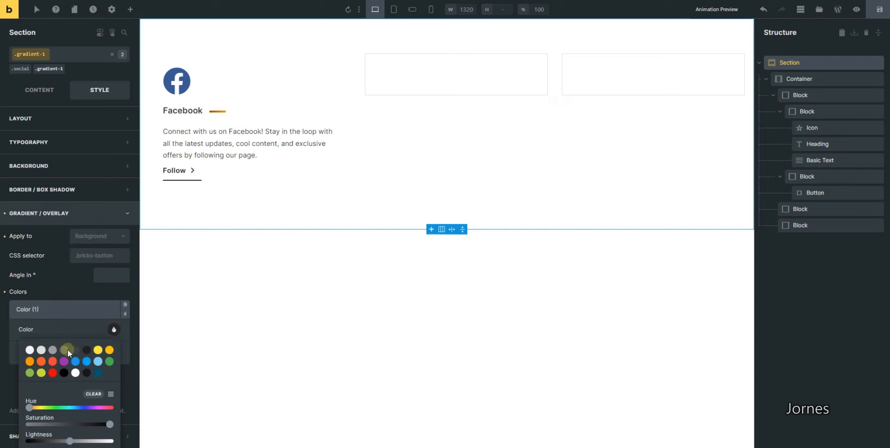
scroll(58, 348, "down", 3)
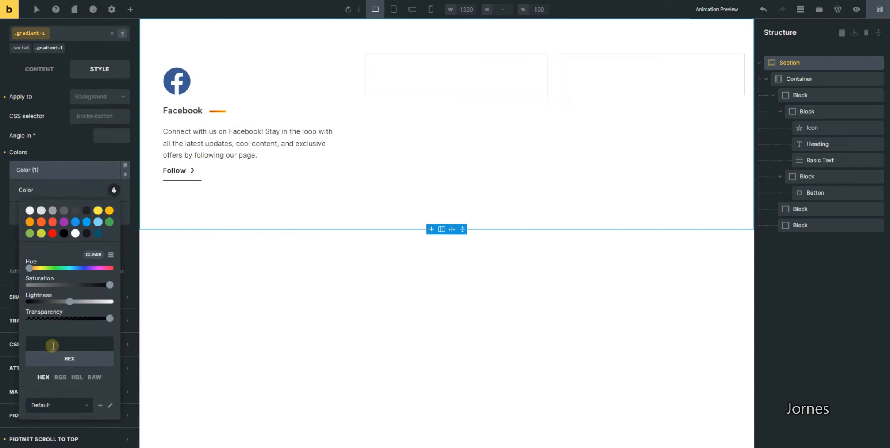
mouse_move(321, 443)
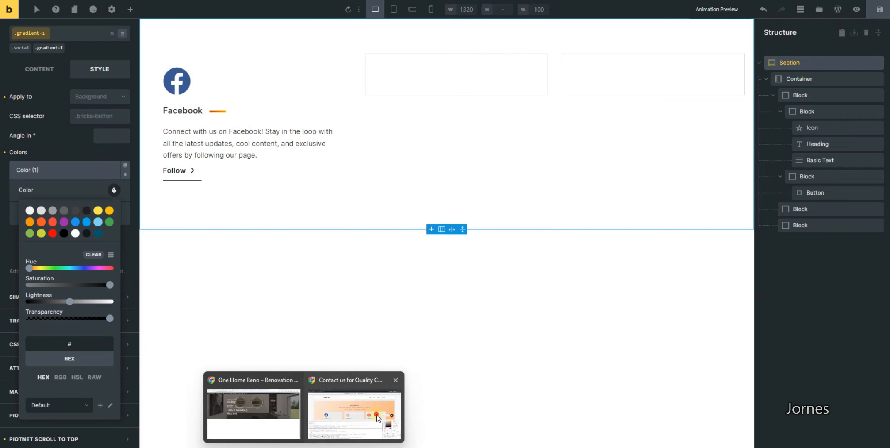
left_click(375, 415)
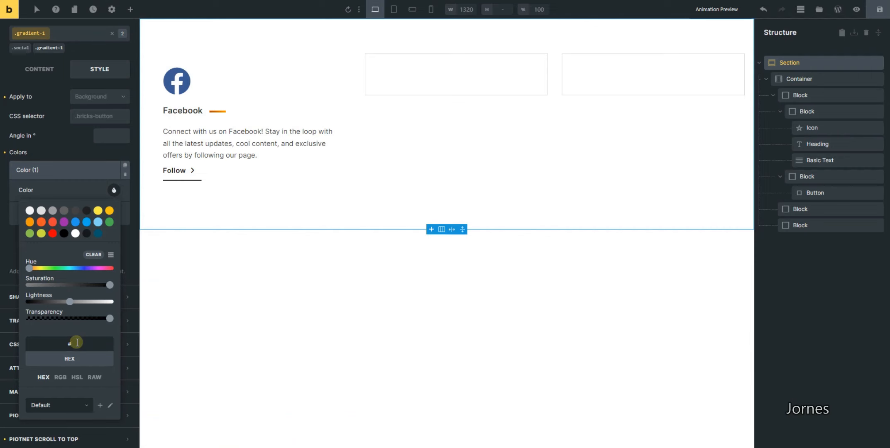
Step: Set the first colour of the section's background gradient to #ffe8d9
left_click(76, 342)
type("#ffe")
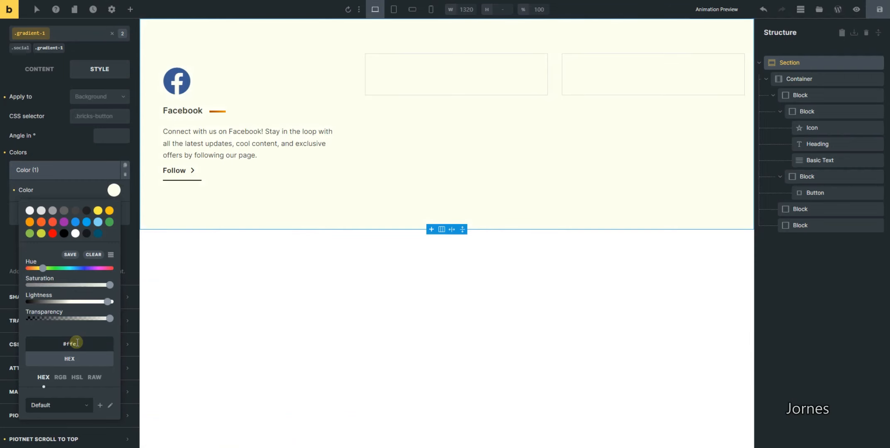
type("8d9")
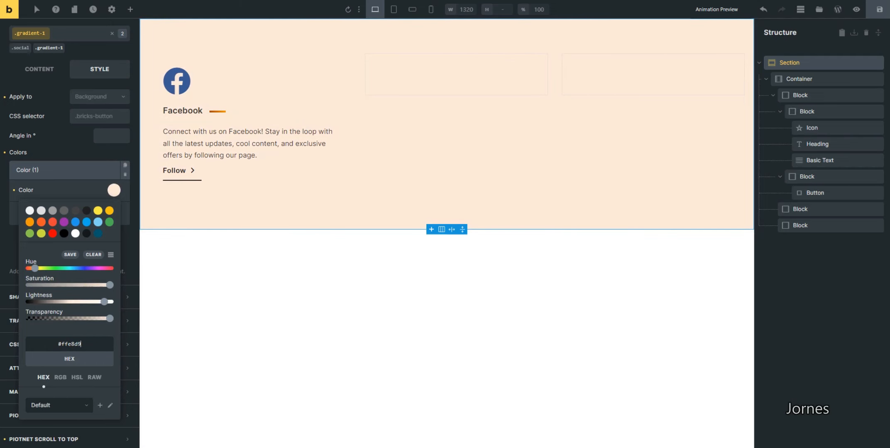
Step: Switch to the reference page's browser inspector and look up the hex value of the gradient's second colour stop
mouse_move(303, 446)
left_click(357, 408)
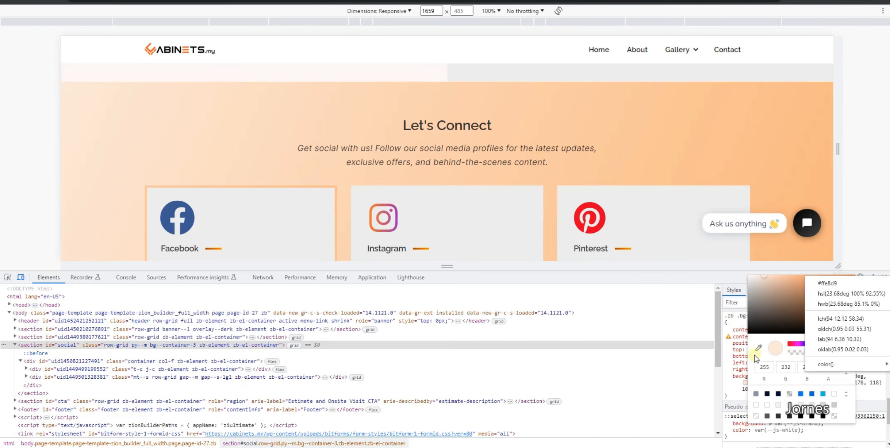
left_click(731, 374)
left_click(729, 389)
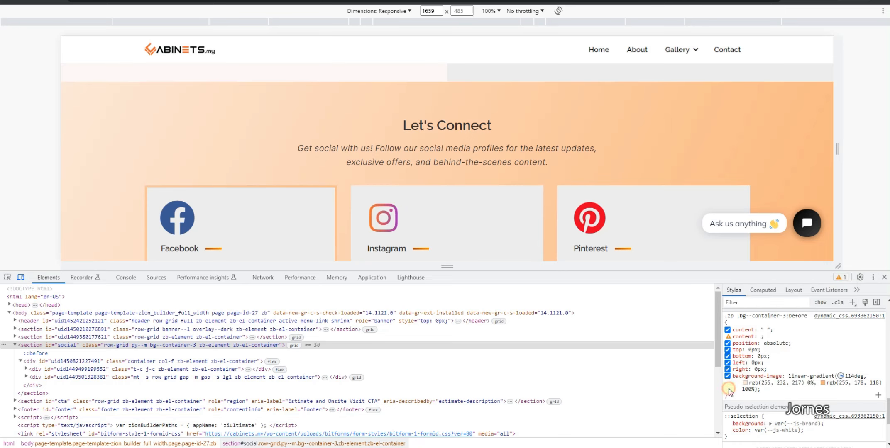
left_click(822, 382)
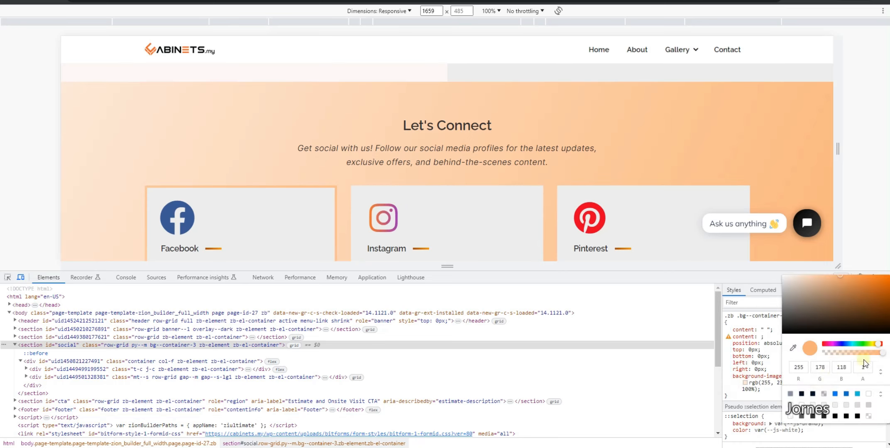
left_click(878, 373)
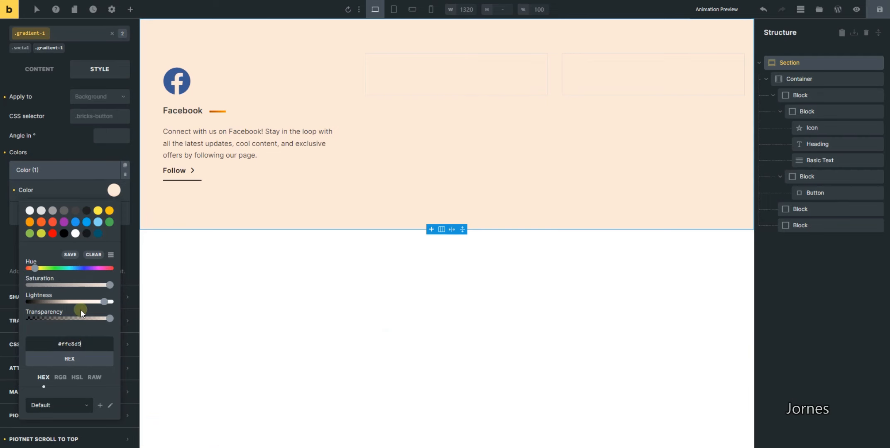
Step: Return to the page builder and add a second gradient colour of #ffb276, keeping only two colours in the list
left_click(80, 180)
left_click(66, 191)
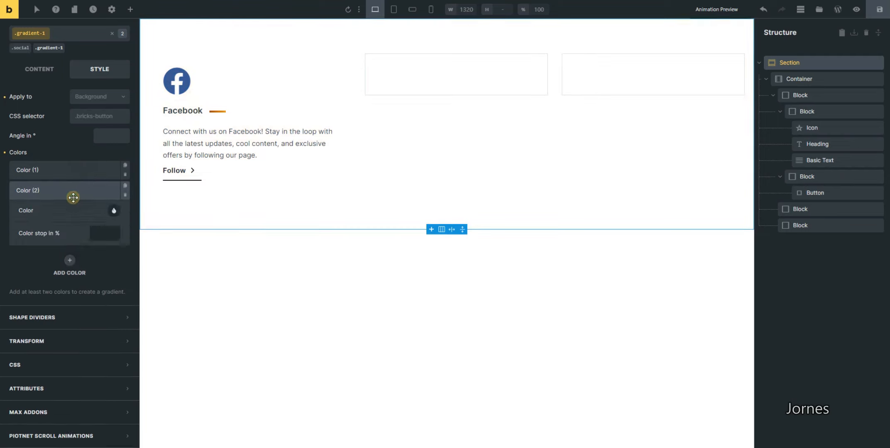
left_click(73, 197)
left_click(60, 216)
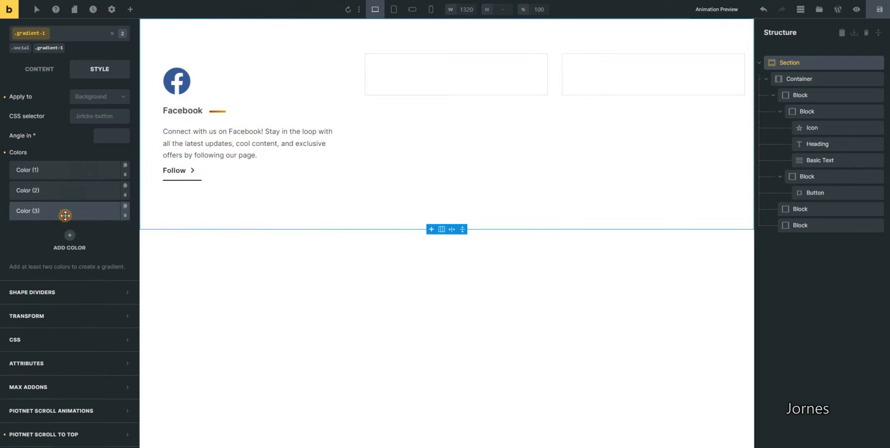
left_click(125, 216)
left_click(125, 217)
left_click(100, 190)
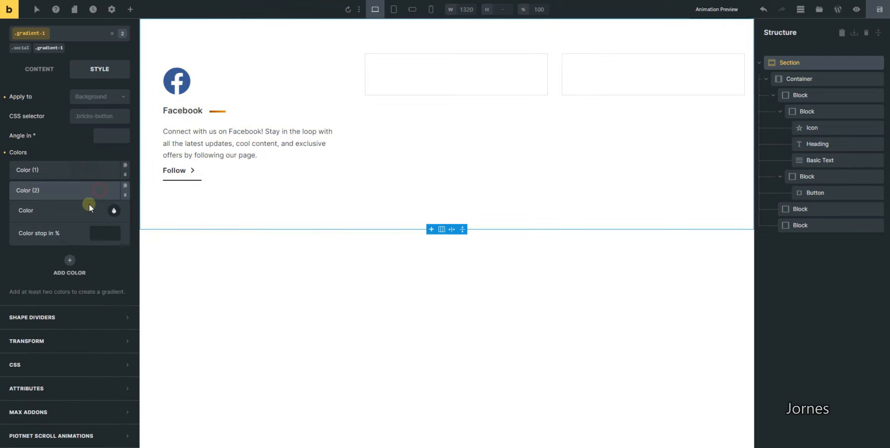
left_click(112, 215)
left_click(56, 366)
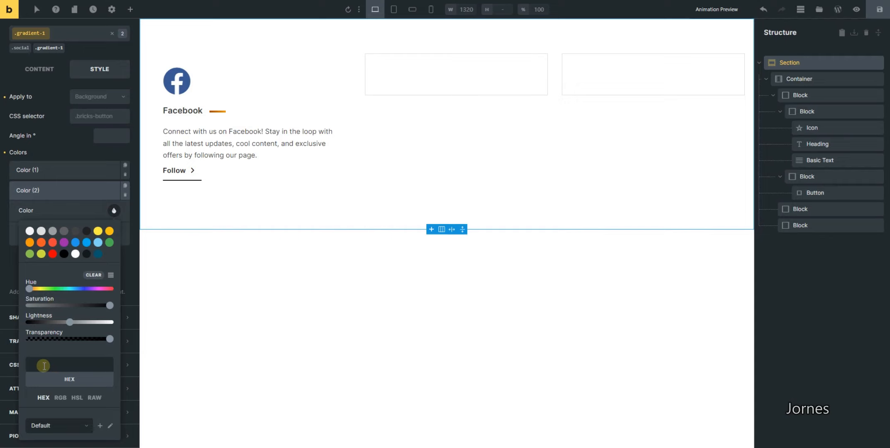
type("#ffb276")
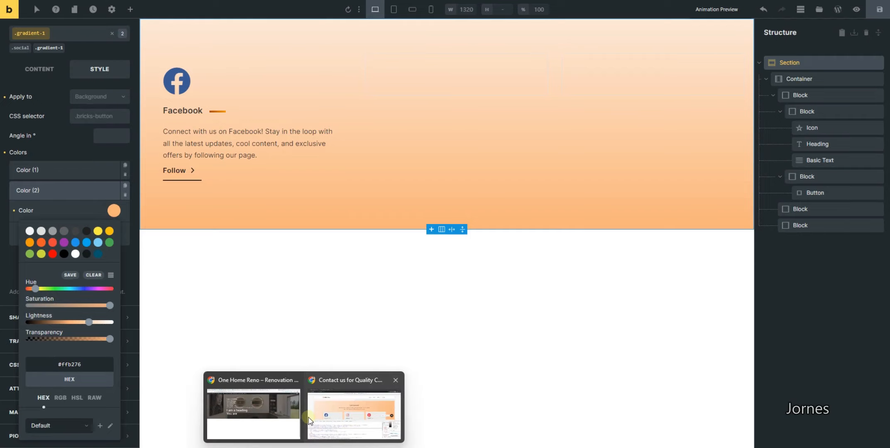
Step: Switch to the reference page's inspector and look up the angle of its section background gradient
mouse_move(279, 406)
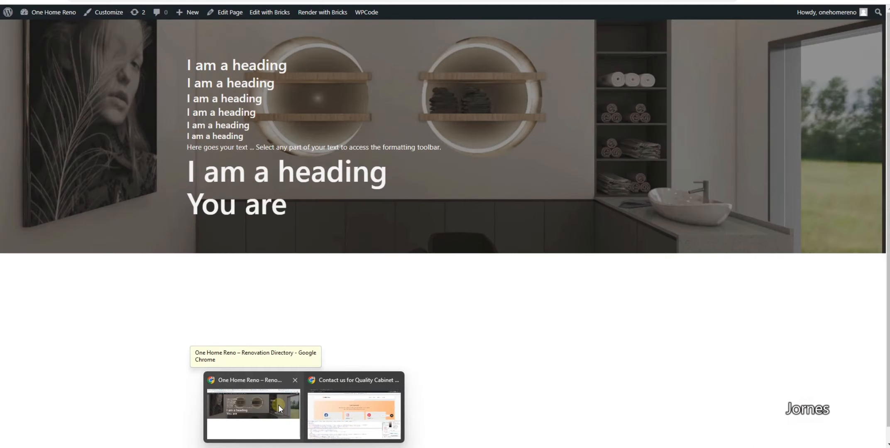
left_click(325, 405)
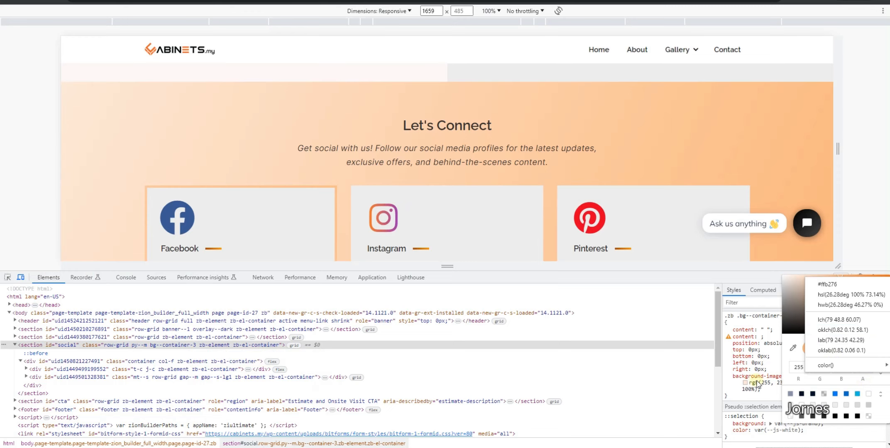
left_click(778, 385)
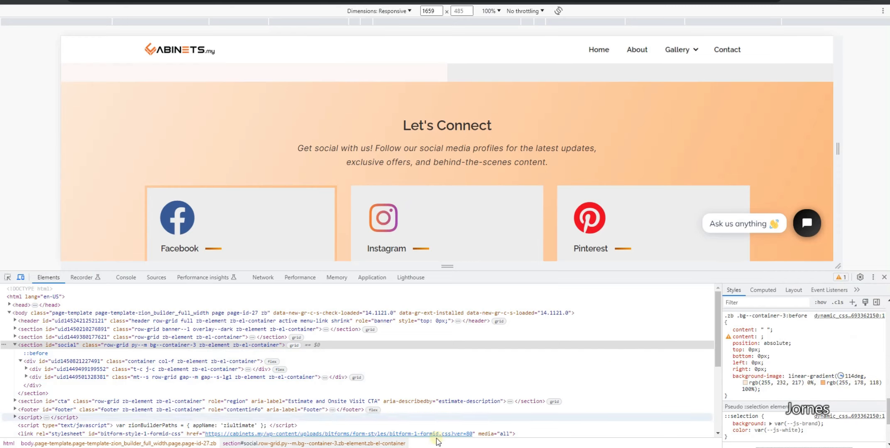
mouse_move(406, 447)
left_click(407, 411)
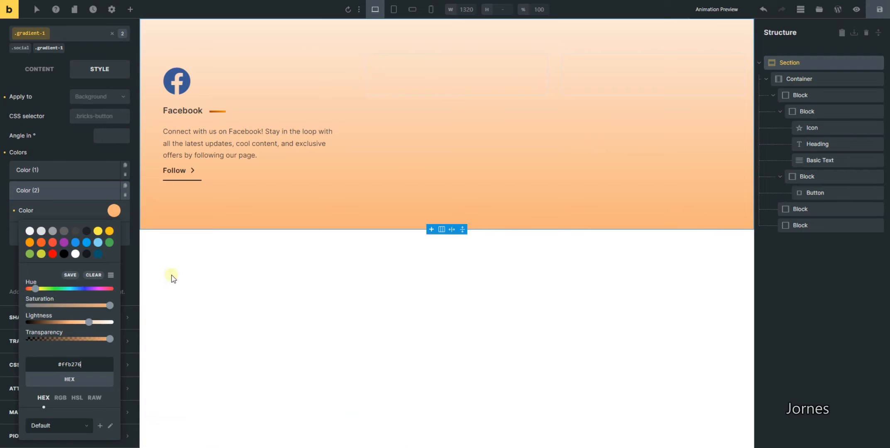
Step: Set the section gradient's angle to 114 degrees in the page builder
left_click(76, 188)
left_click(111, 131)
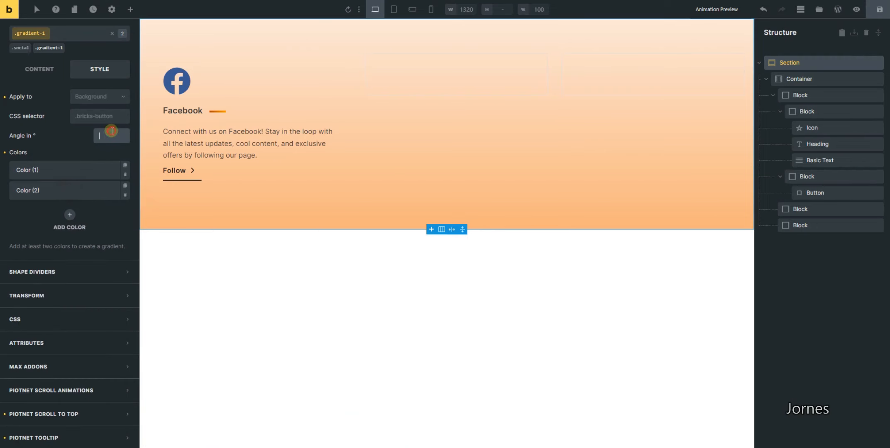
type("114")
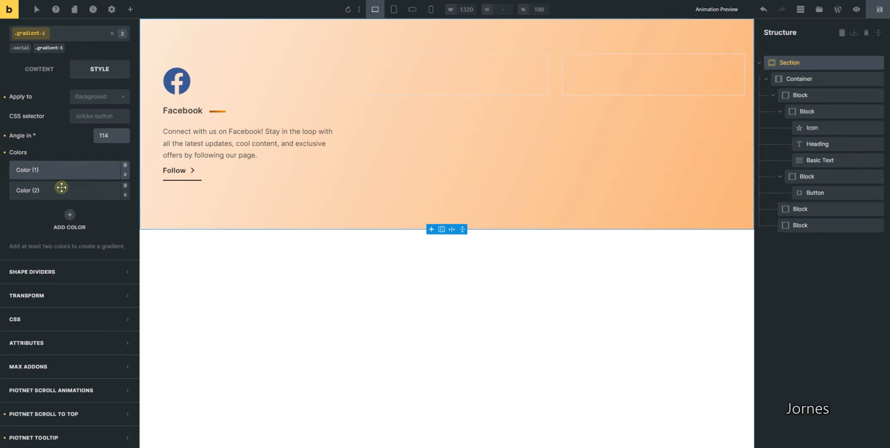
Step: Switch to the reference page and inspect the outer container of the Facebook card with the border-effect--frame class
left_click(316, 433)
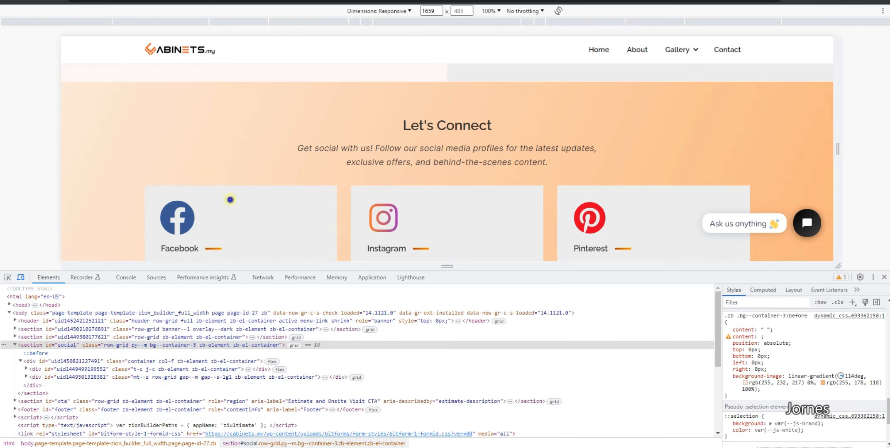
right_click(230, 201)
left_click(220, 123)
scroll(251, 113, "down", 2)
right_click(250, 113)
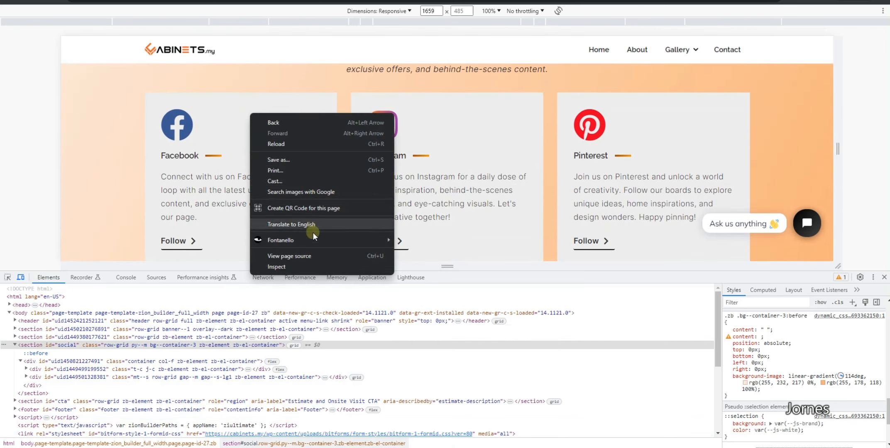
left_click(308, 265)
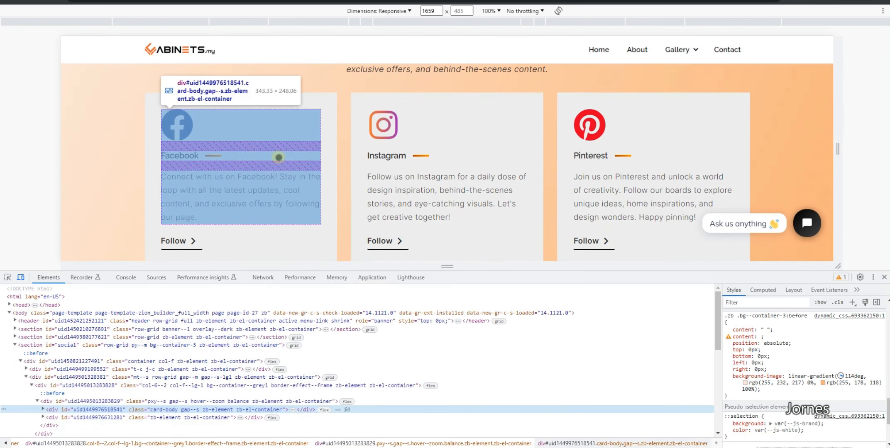
right_click(321, 99)
left_click(384, 250)
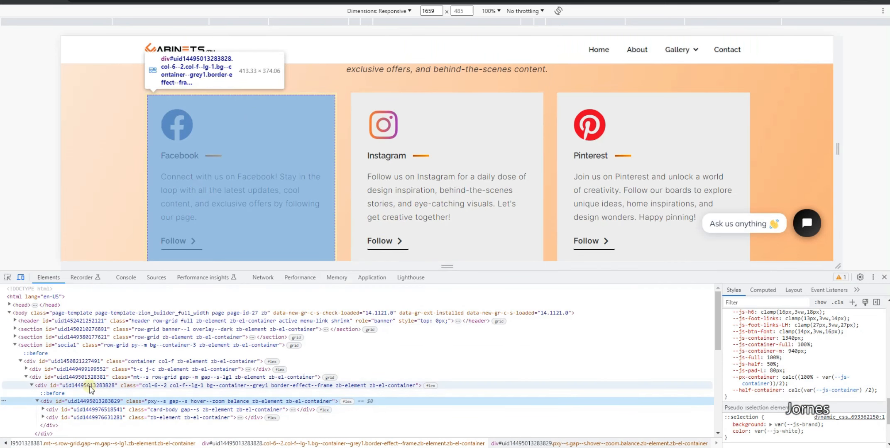
left_click(144, 386)
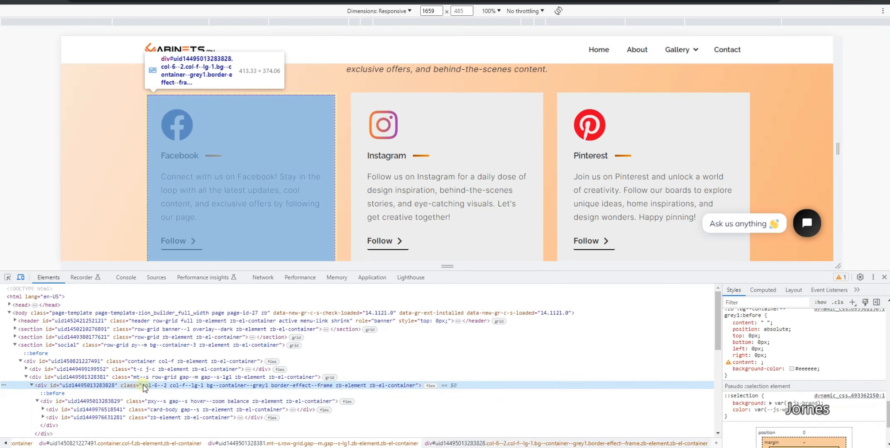
Step: Copy the background colour value #eeeeee from the Facebook card container's :before styles
scroll(815, 399, "up", 2)
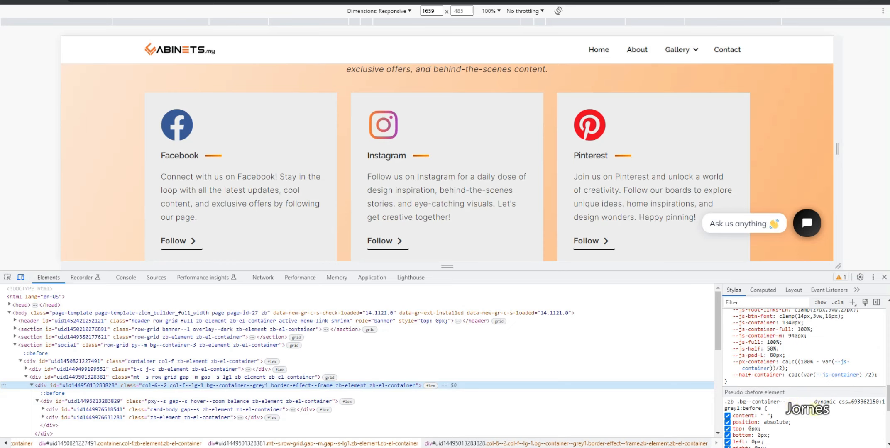
scroll(815, 409, "down", 1)
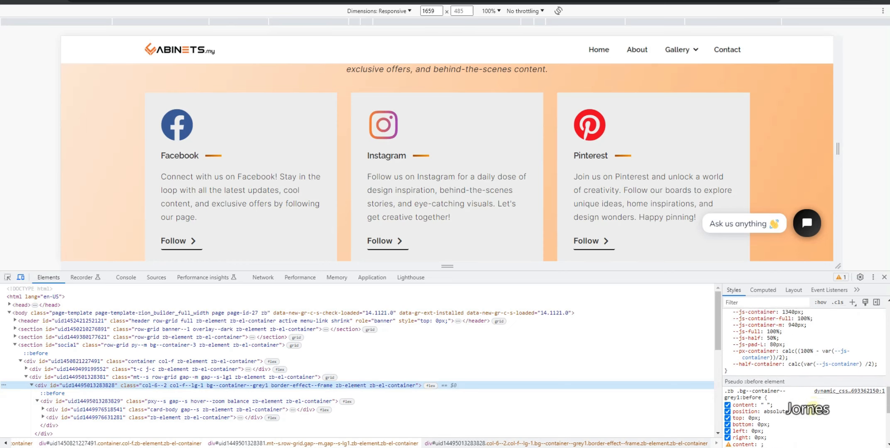
scroll(814, 411, "down", 2)
left_click(811, 415)
right_click(804, 415)
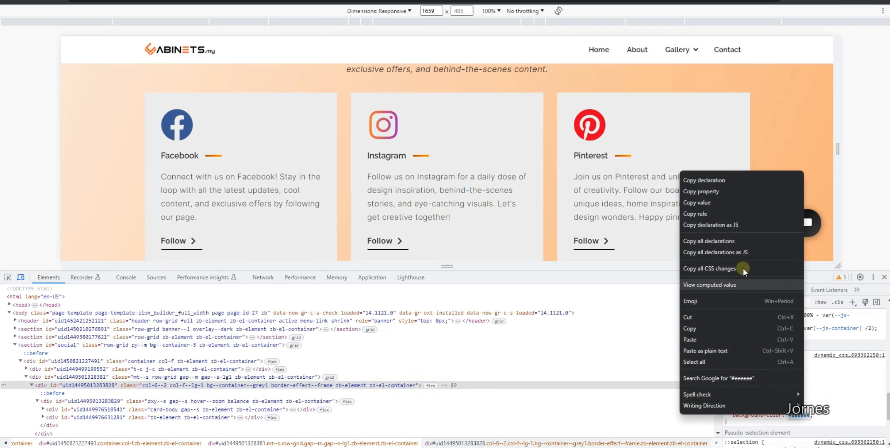
left_click(710, 328)
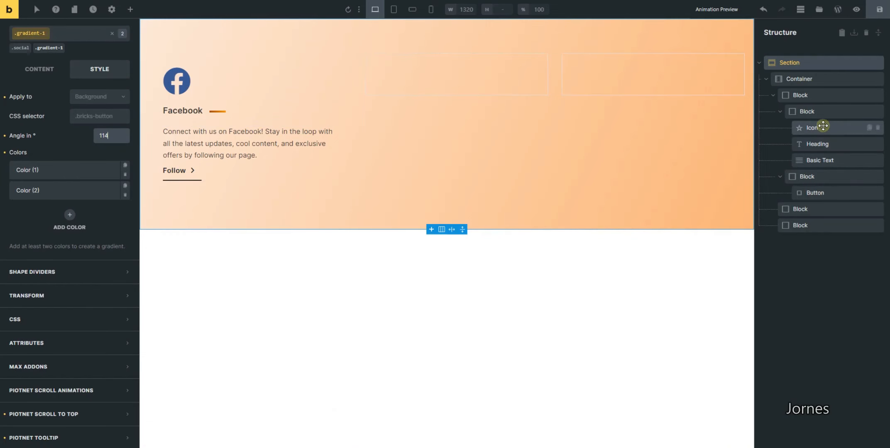
Step: Return to the page builder, collapse the inner content block and select the outer Facebook card block with the social__card class
left_click(820, 96)
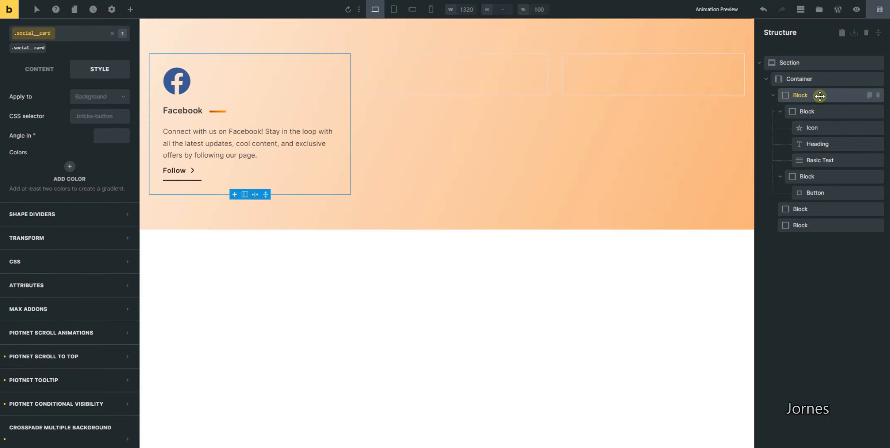
left_click(819, 109)
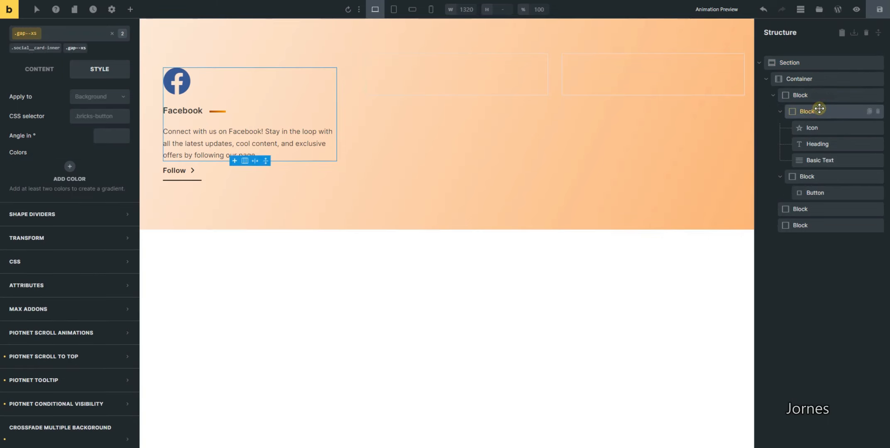
left_click(781, 112)
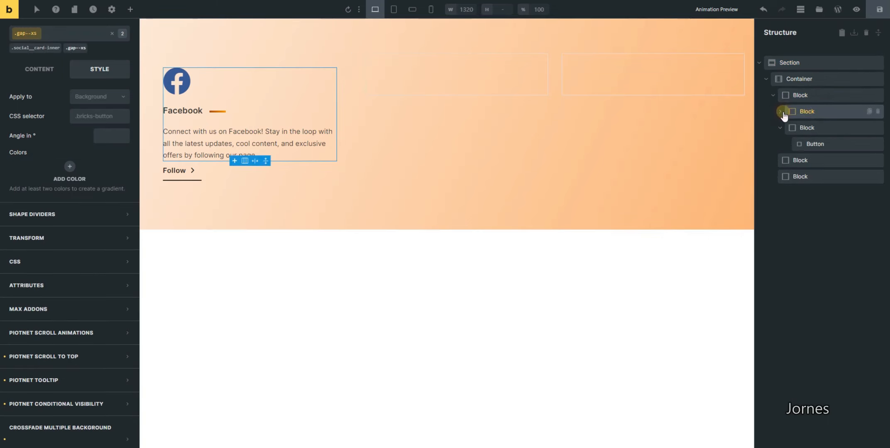
left_click(813, 95)
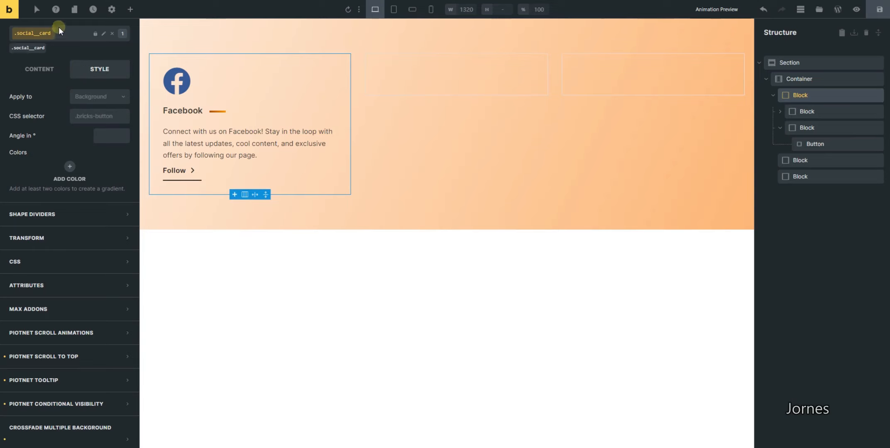
Step: Set the background colour of the social__card class to #eeeeee
left_click(70, 33)
left_click(68, 33)
scroll(53, 125, "up", 3)
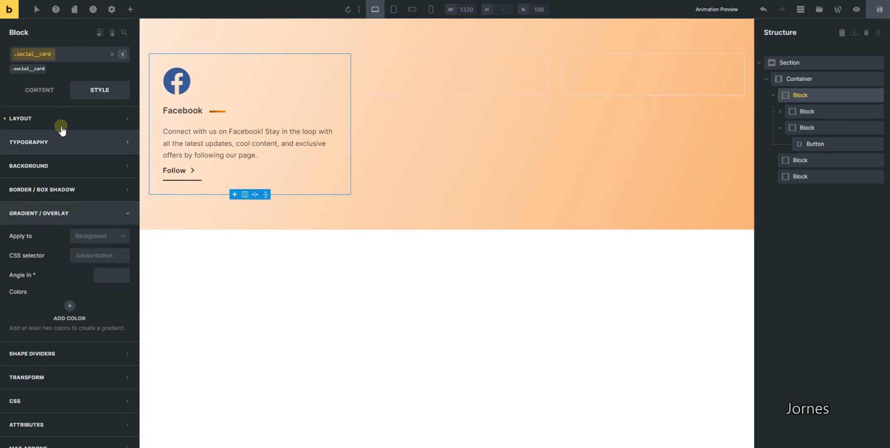
left_click(58, 166)
left_click(104, 183)
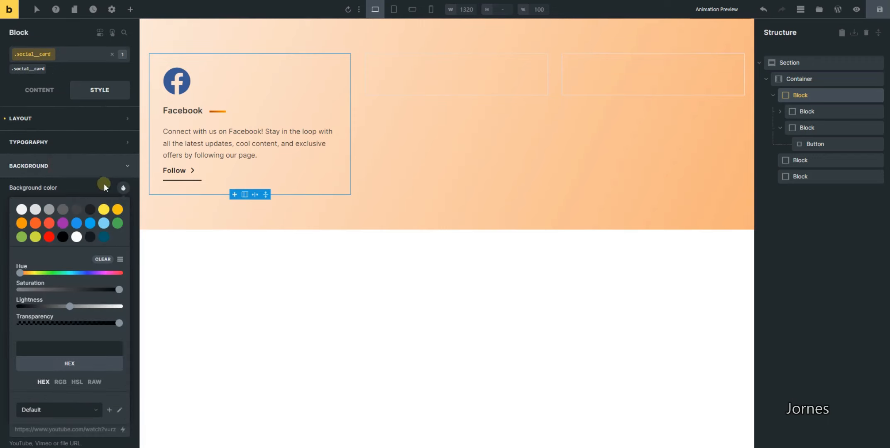
left_click(34, 211)
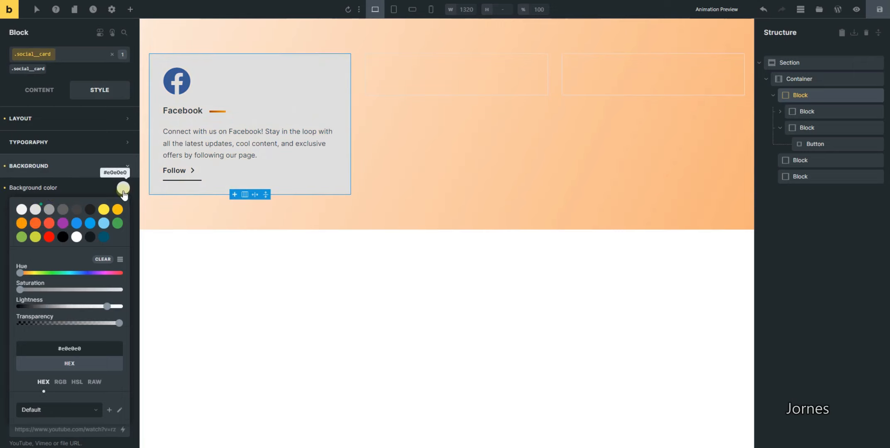
left_click_drag(61, 349, 110, 349)
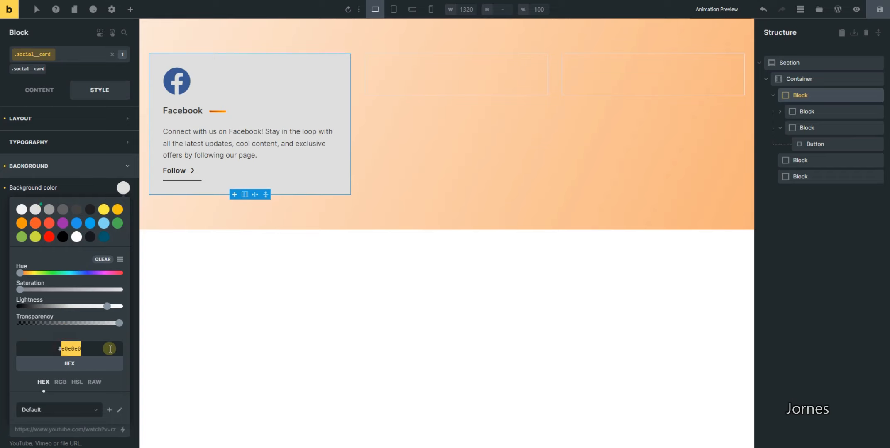
type("eeeeee")
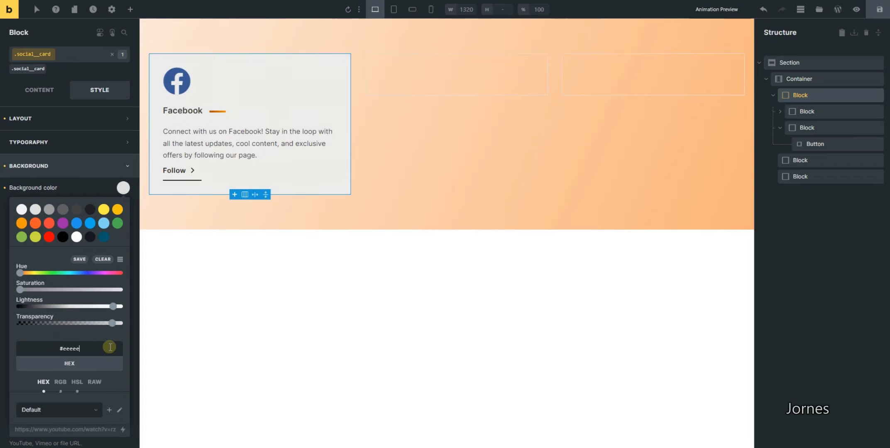
Step: Close the background colour picker and collapse the background settings of the social__card class
left_click(120, 187)
left_click(86, 167)
left_click(87, 166)
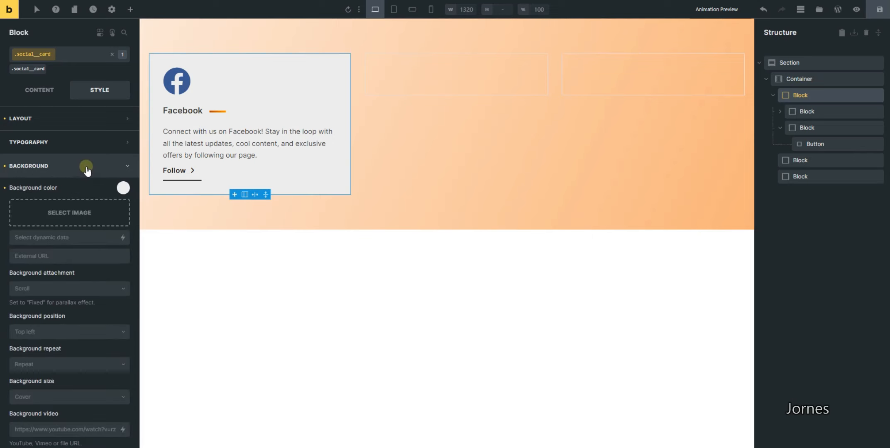
left_click(86, 166)
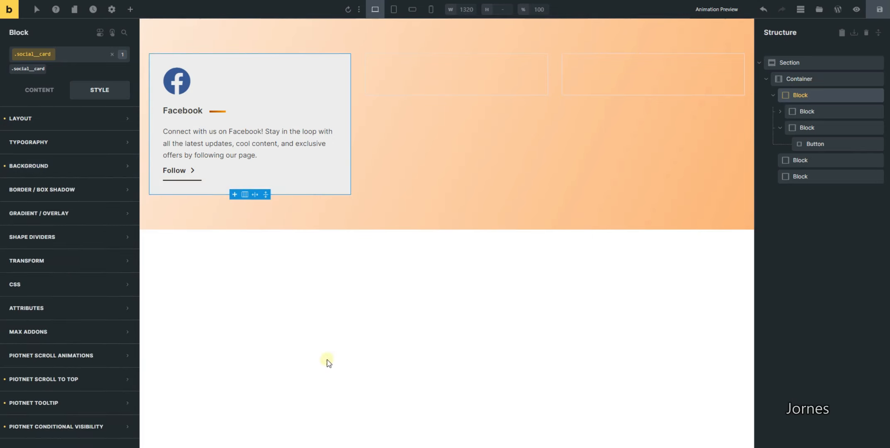
Step: On the reference page, inspect the styles of the Facebook card's outer and inner containers and their parent grid, and return to the builder
left_click(353, 418)
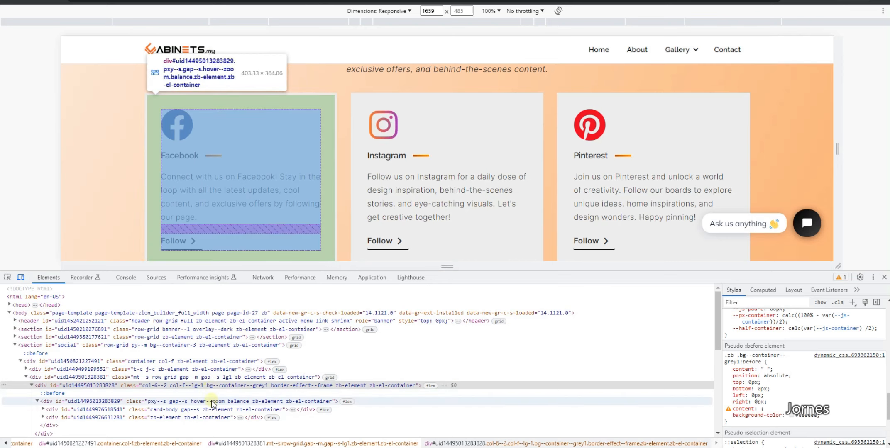
left_click(244, 402)
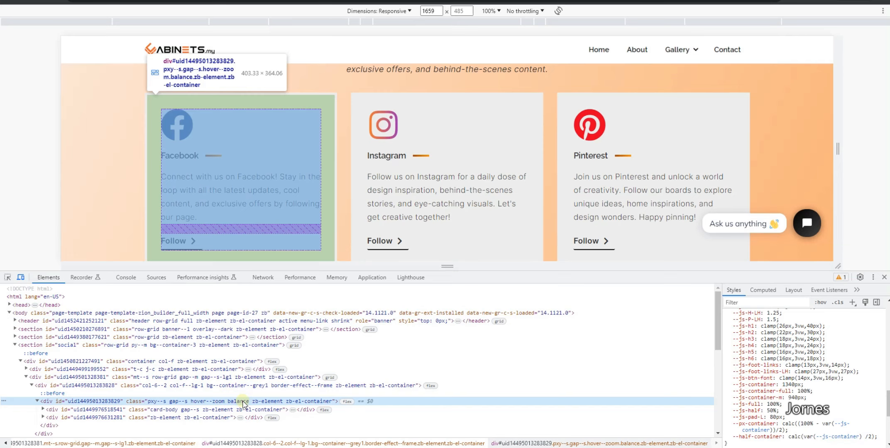
scroll(788, 390, "up", 10)
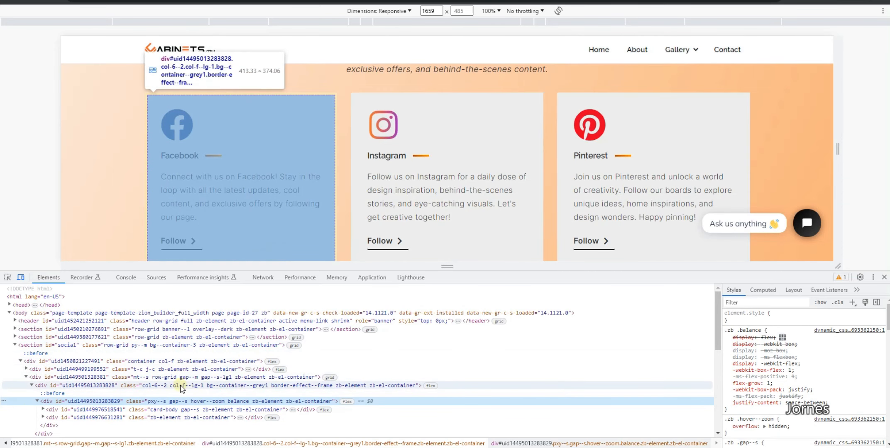
left_click(213, 386)
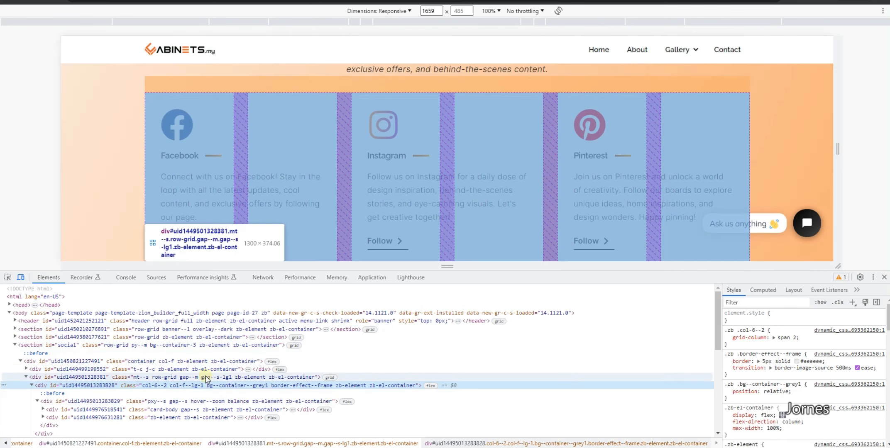
left_click(207, 378)
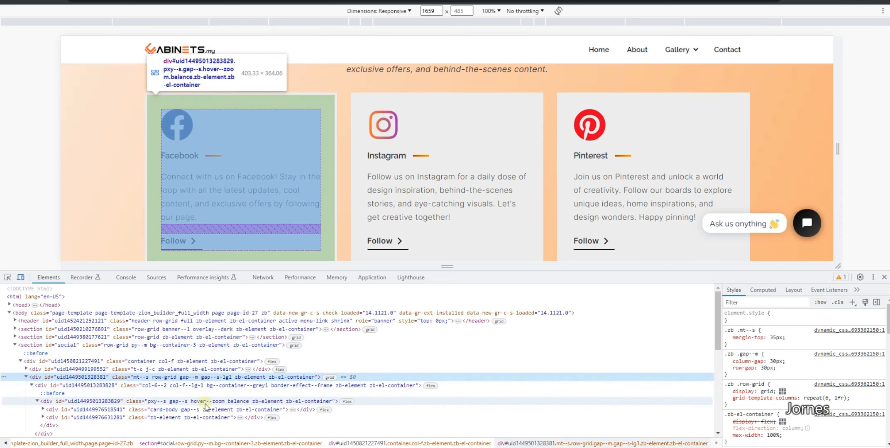
left_click(206, 401)
left_click(205, 386)
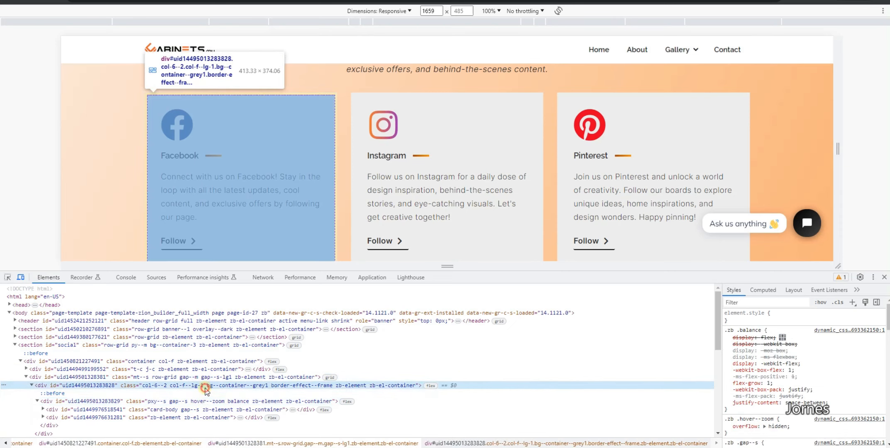
left_click(207, 410)
left_click(206, 402)
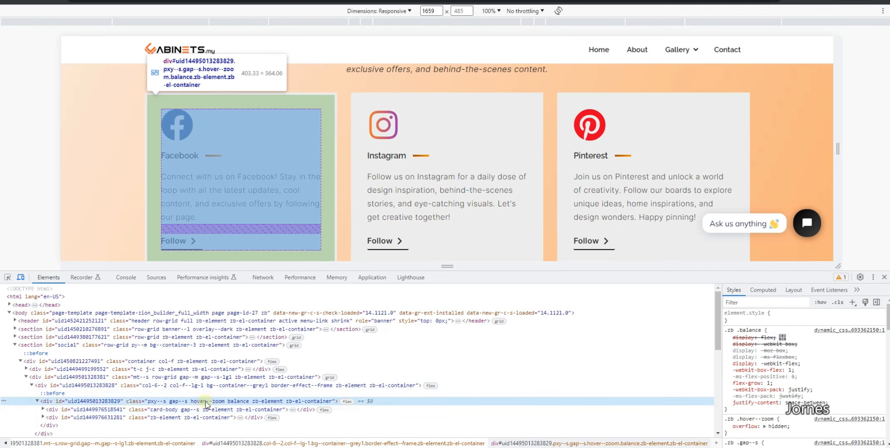
left_click(205, 386)
left_click(206, 402)
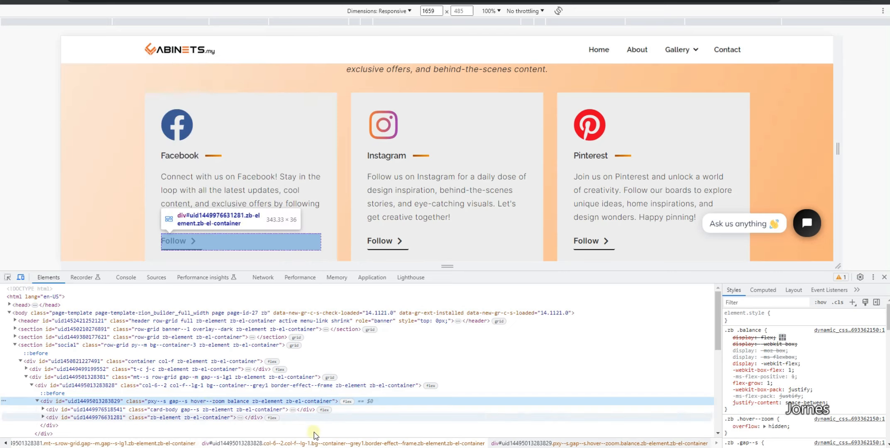
mouse_move(305, 447)
left_click(266, 447)
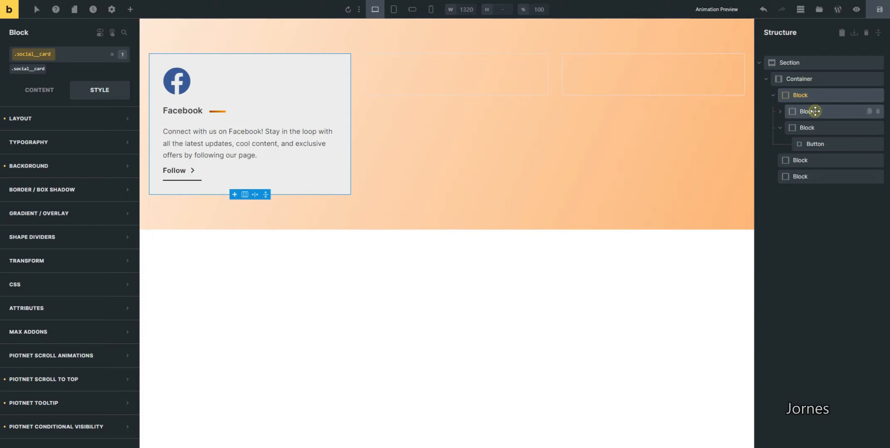
left_click(55, 54)
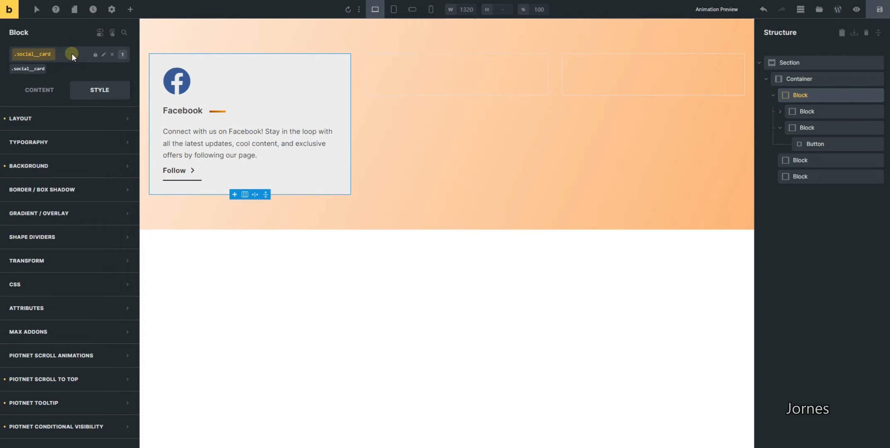
left_click(71, 54)
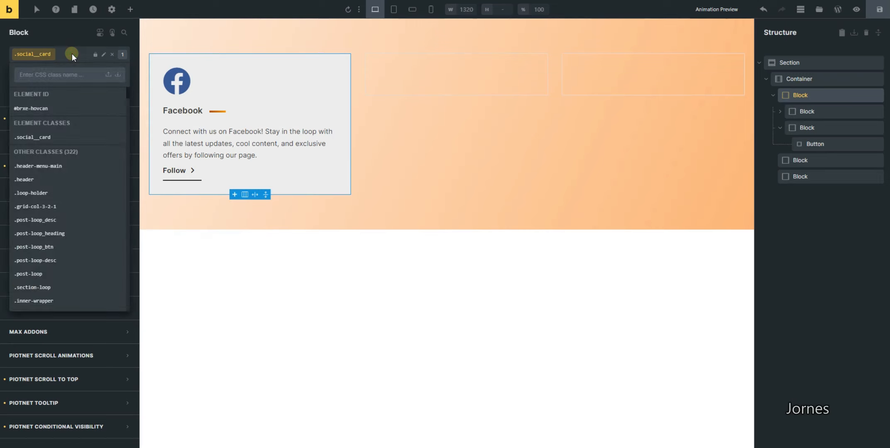
left_click(72, 54)
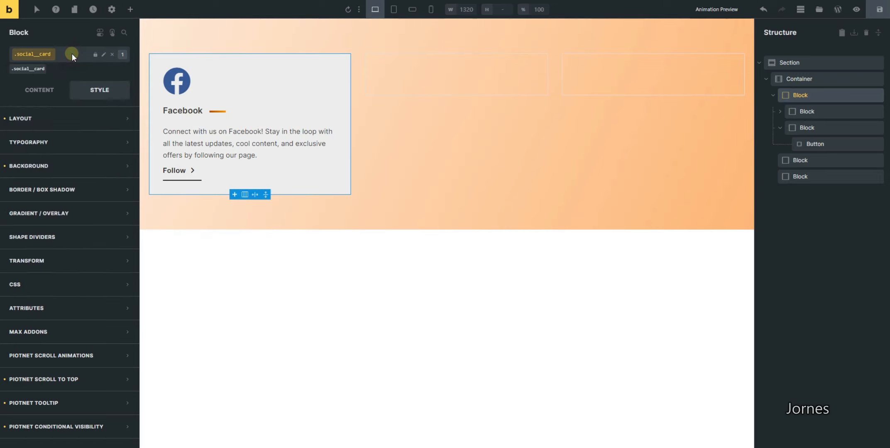
left_click(49, 120)
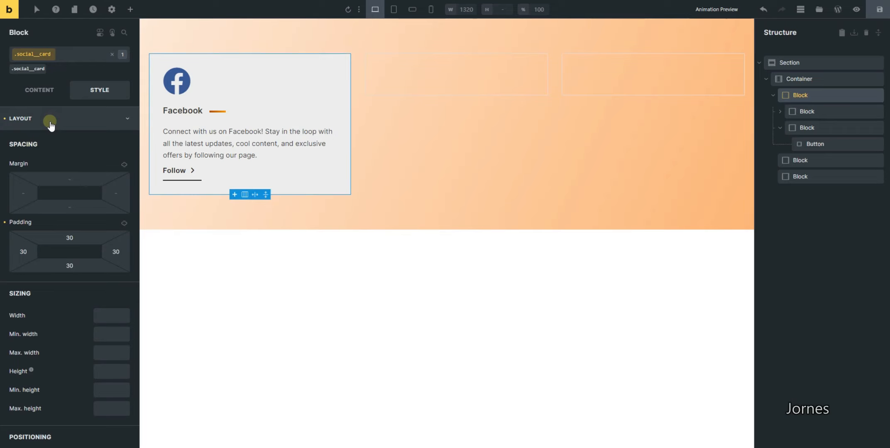
left_click(73, 120)
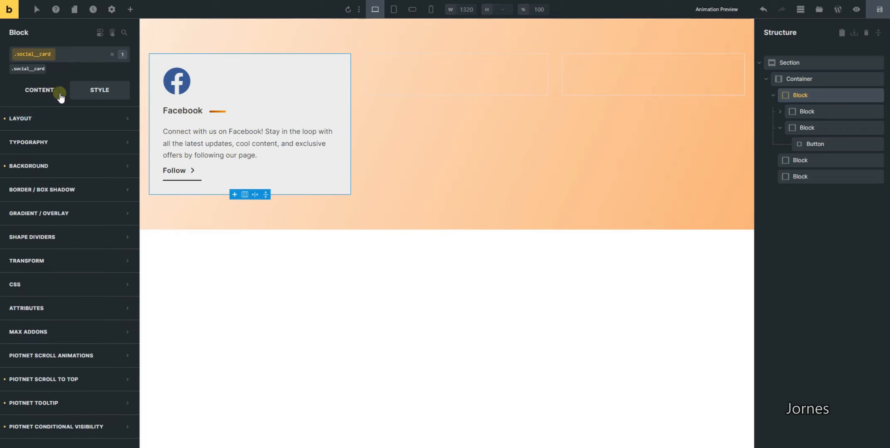
Step: Open the social__card class's border settings and inspect the border of the Facebook card's outer container on the reference page
left_click(67, 190)
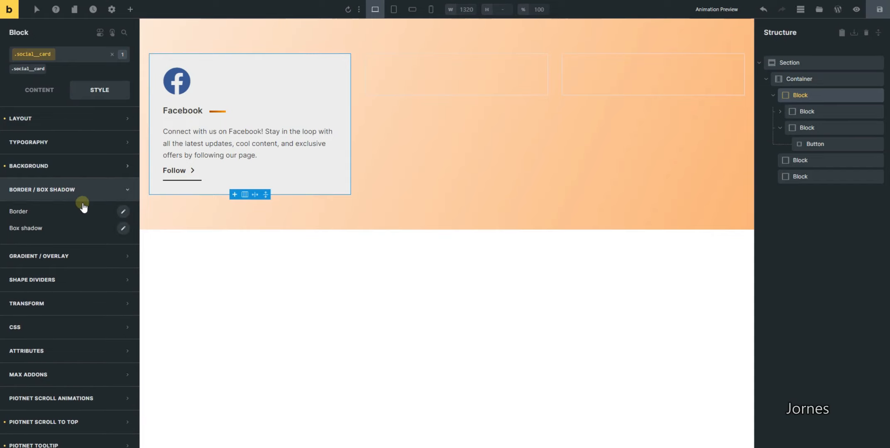
left_click(123, 213)
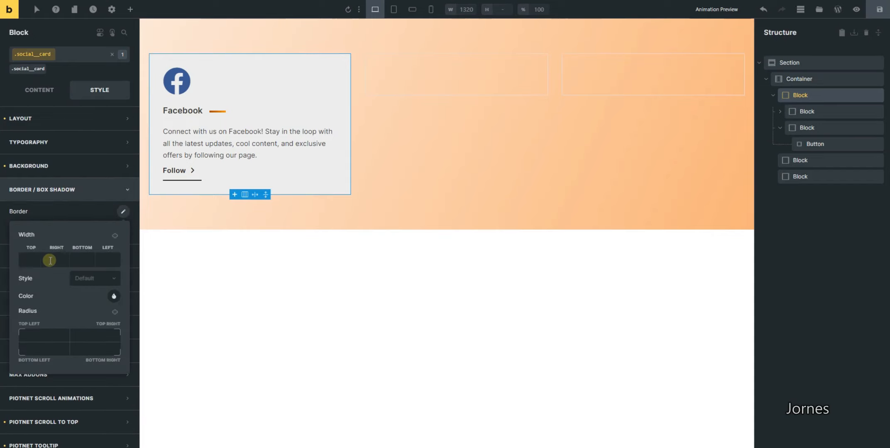
left_click(356, 415)
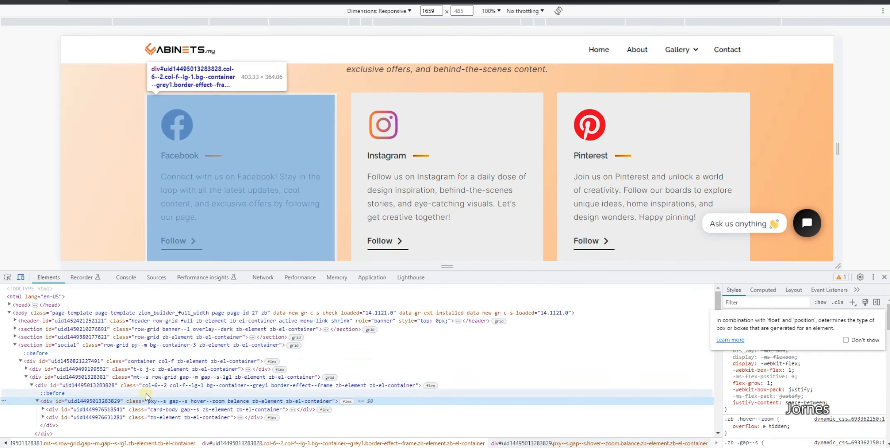
left_click(167, 386)
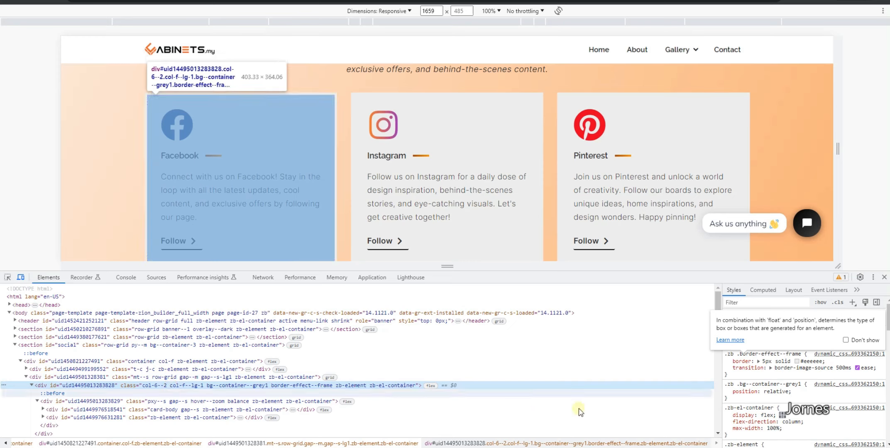
Step: Back in the page builder, give the social__card class a border of width 5 on all four sides with the Solid style
mouse_move(406, 447)
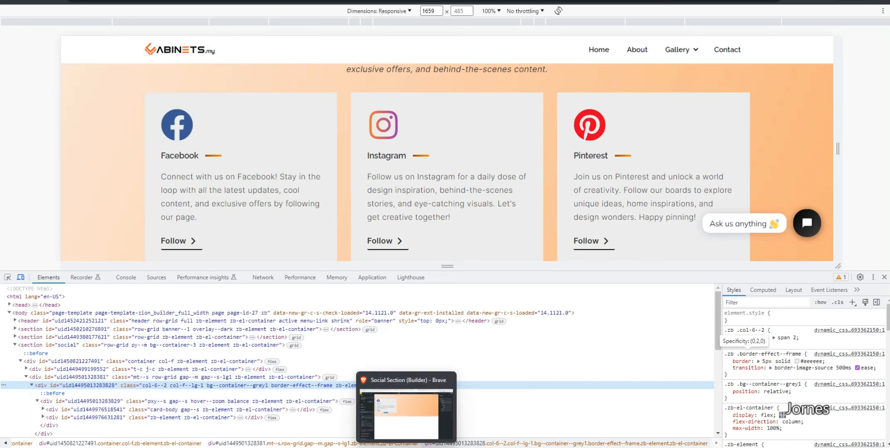
left_click(407, 415)
left_click(31, 259)
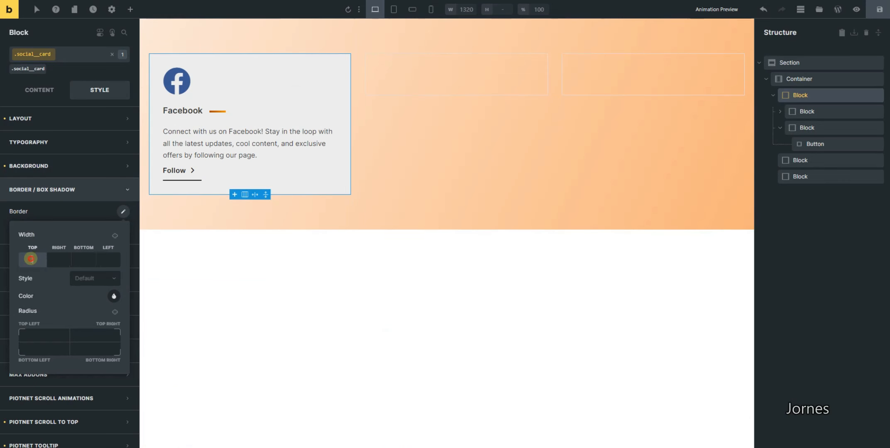
type("5")
left_click(115, 236)
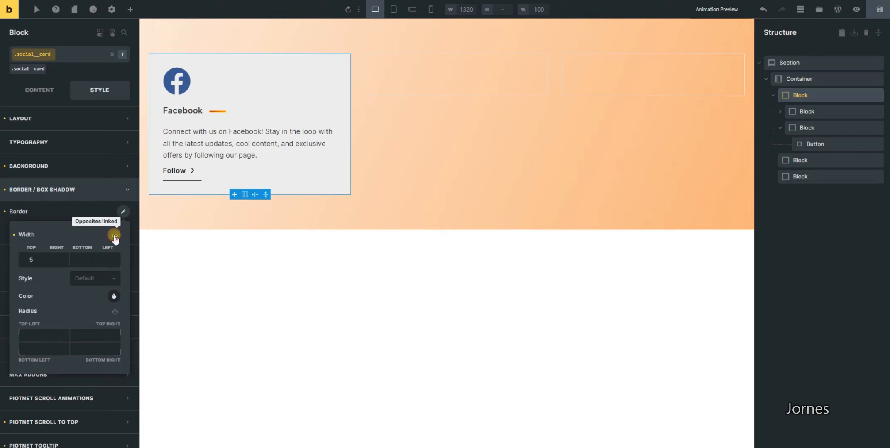
left_click(115, 235)
left_click(92, 278)
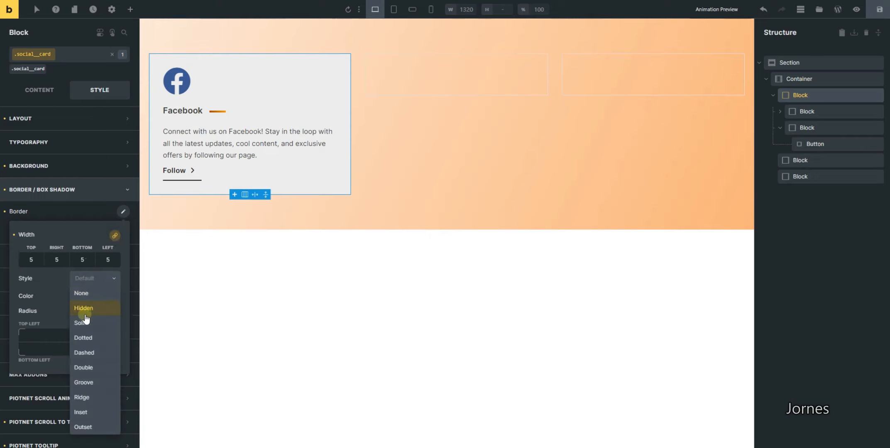
left_click(85, 323)
Step: Set the border colour of the social__card class to #eeeeee and close the border settings
left_click(112, 296)
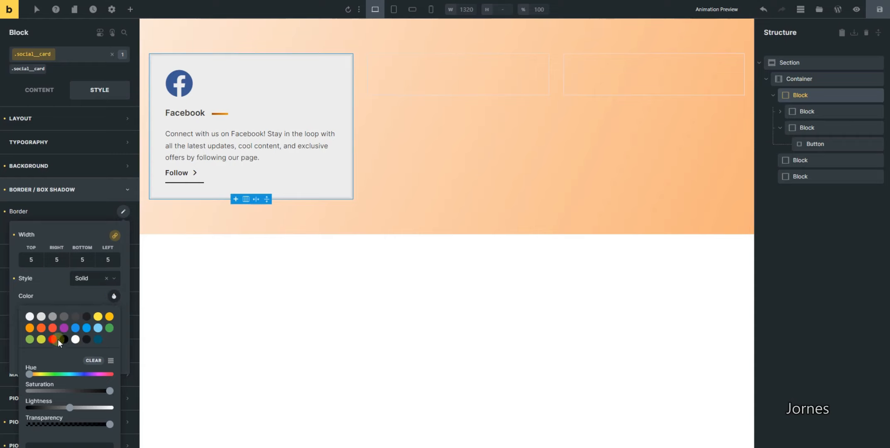
scroll(58, 339, "down", 2)
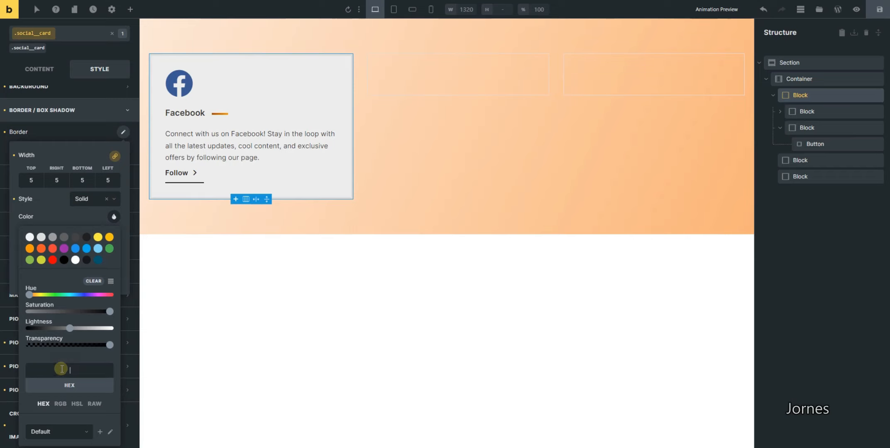
left_click(62, 369)
type("#eeeeee")
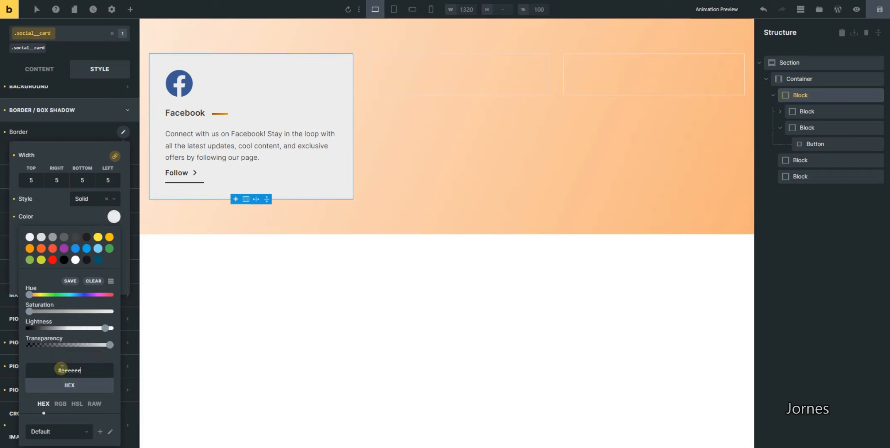
left_click(114, 218)
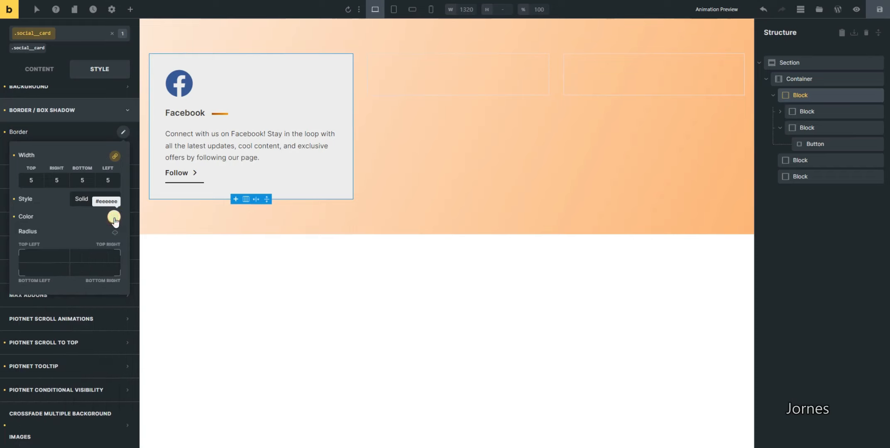
left_click(122, 133)
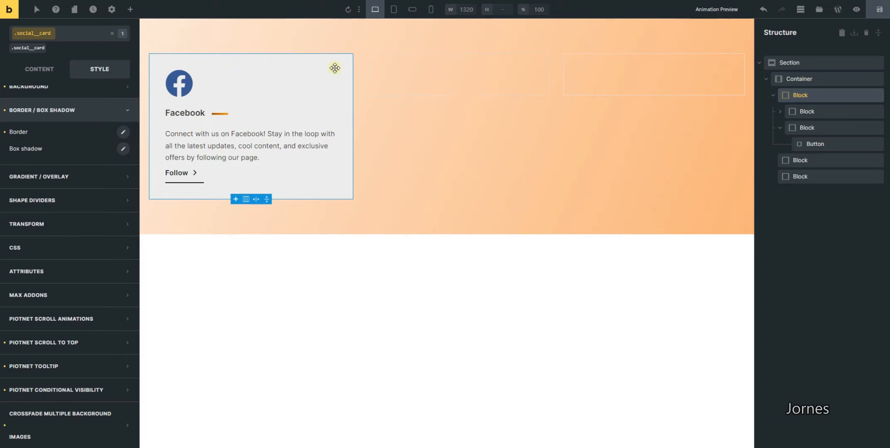
left_click(297, 62)
left_click(297, 62)
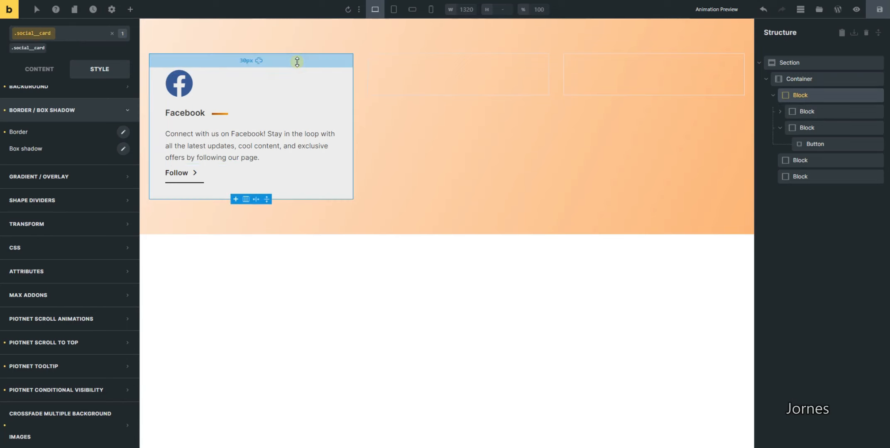
left_click(122, 132)
left_click(121, 133)
left_click(82, 112)
scroll(72, 236, "up", 2)
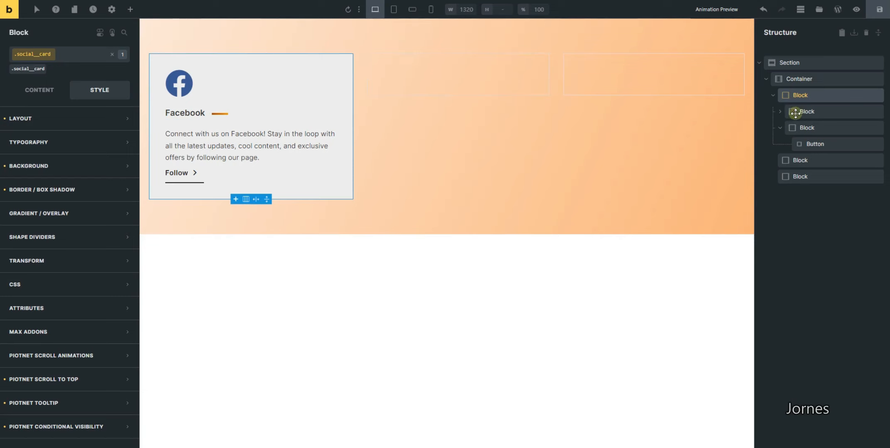
Step: Collapse the Facebook card block and replace the two empty blocks beside it with two duplicates of the card
left_click(774, 95)
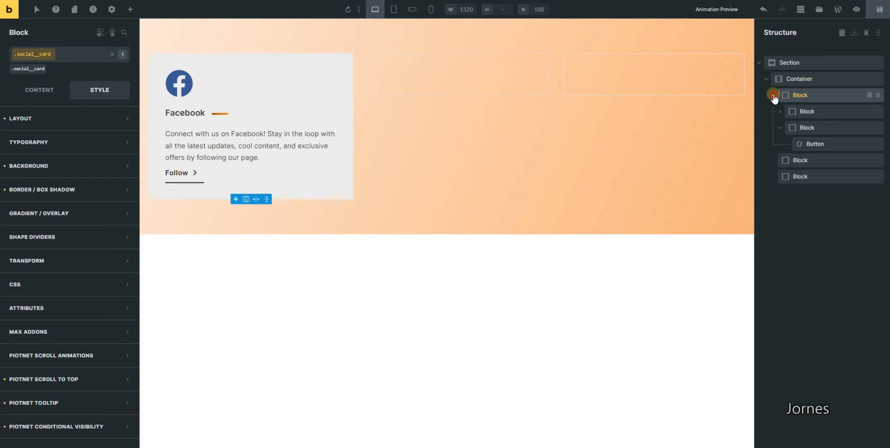
left_click(878, 111)
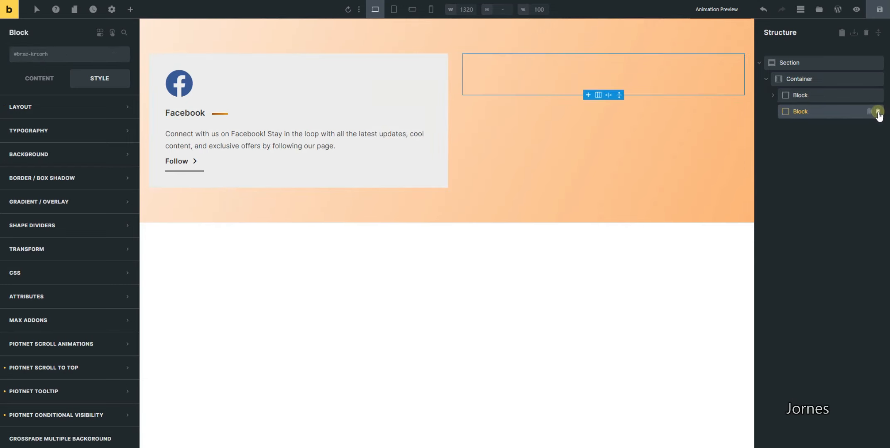
left_click(877, 111)
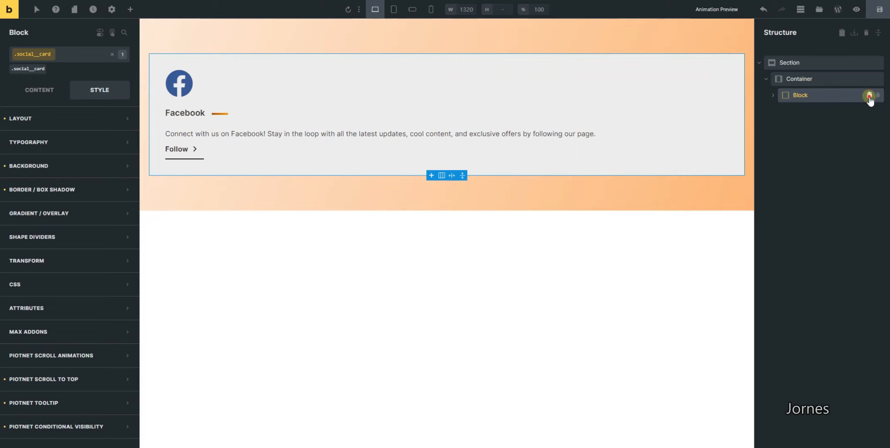
left_click(869, 95)
left_click(870, 95)
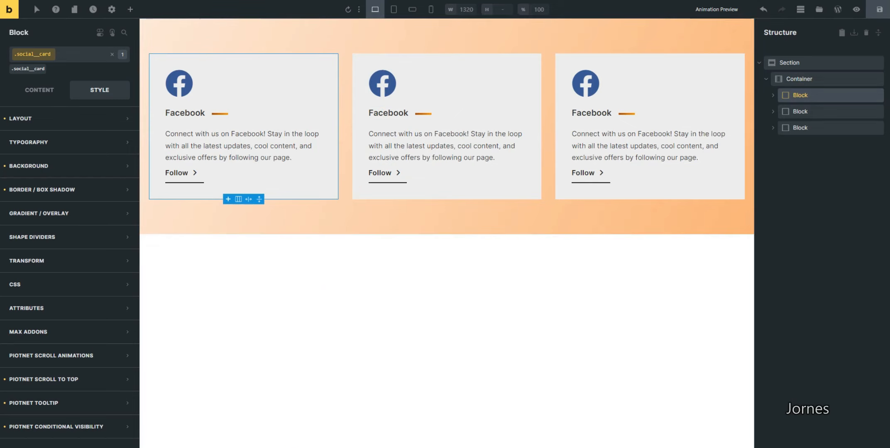
Step: Switch to the reference page, close the developer tools and copy the Instagram card's description text
mouse_move(304, 447)
left_click(362, 401)
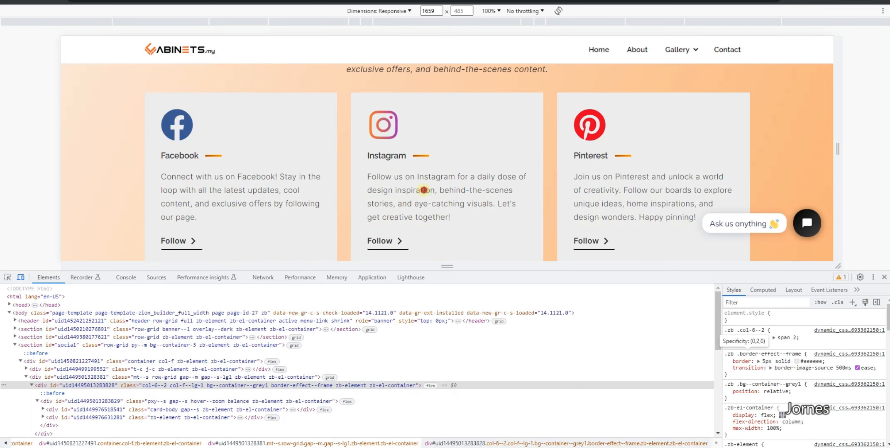
left_click(884, 277)
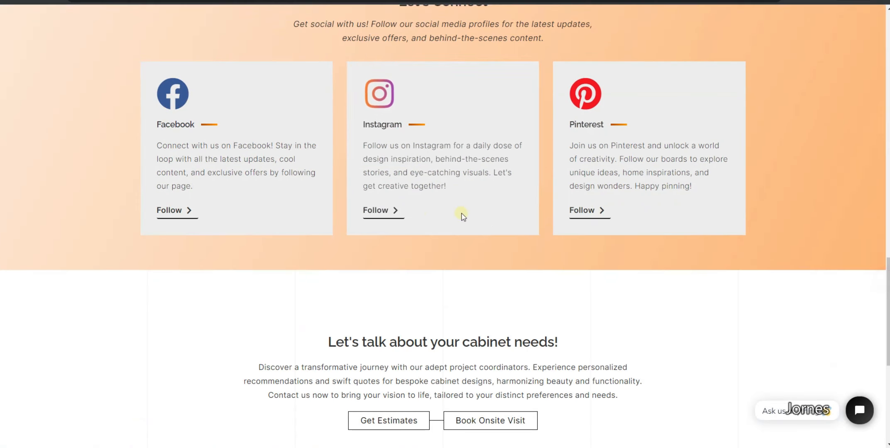
left_click_drag(361, 145, 452, 194)
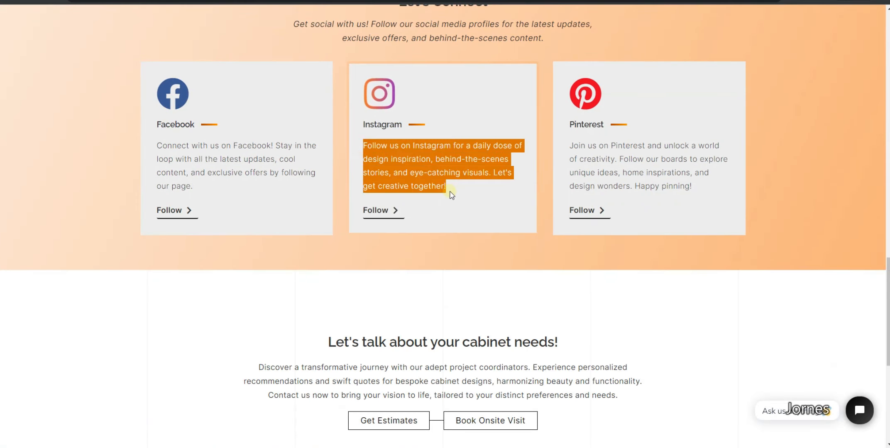
right_click(435, 179)
left_click(450, 186)
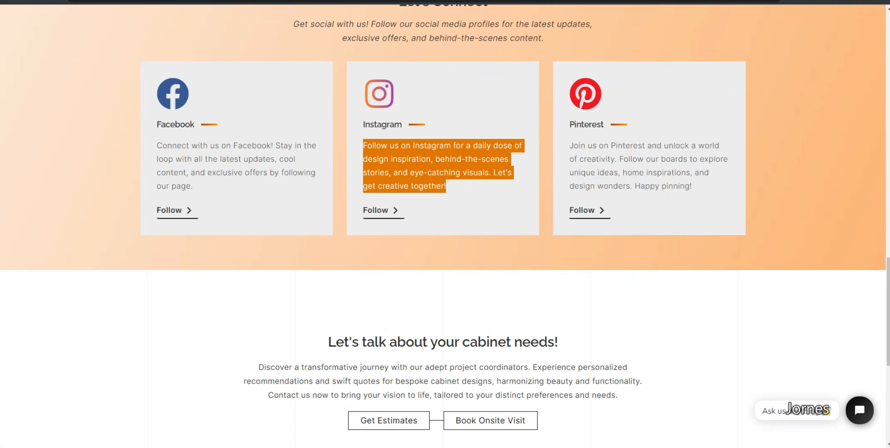
Step: Back in the page builder, replace the middle card's description with the copied Instagram text
key("alt+Tab")
left_click(384, 147)
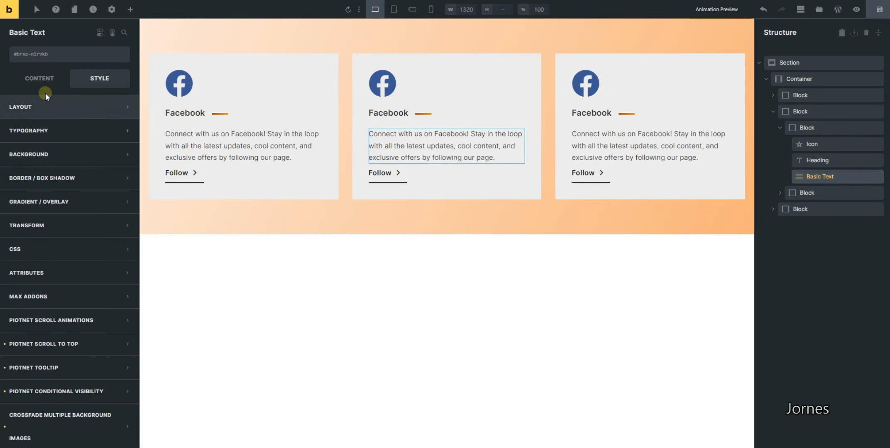
left_click(42, 80)
left_click(57, 132)
key("ctrl+a")
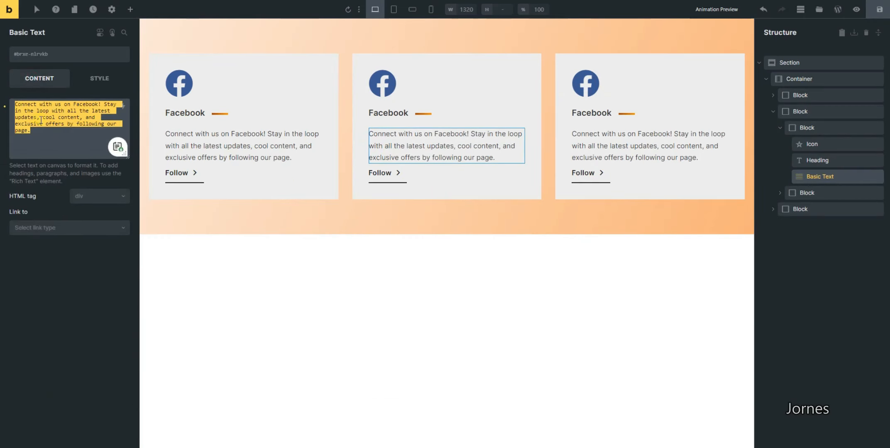
right_click(41, 120)
left_click(80, 168)
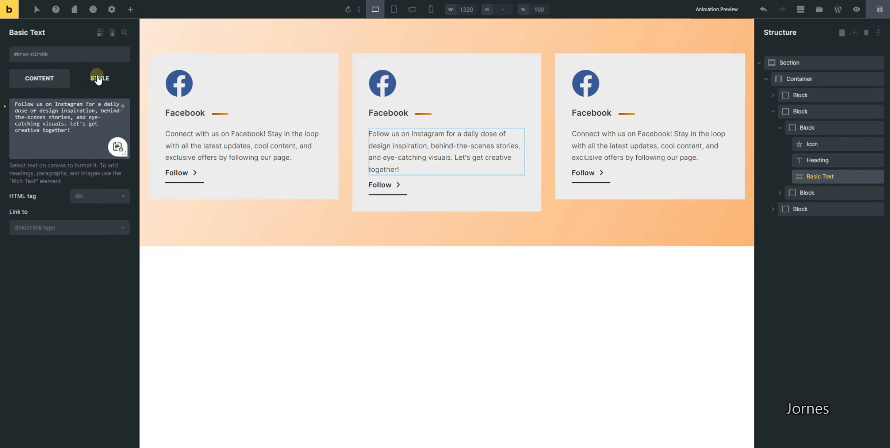
Step: Change the middle card's icon to the rounded-outline Instagram icon from Fontawesome - Brands, searching for "insta"
left_click(383, 82)
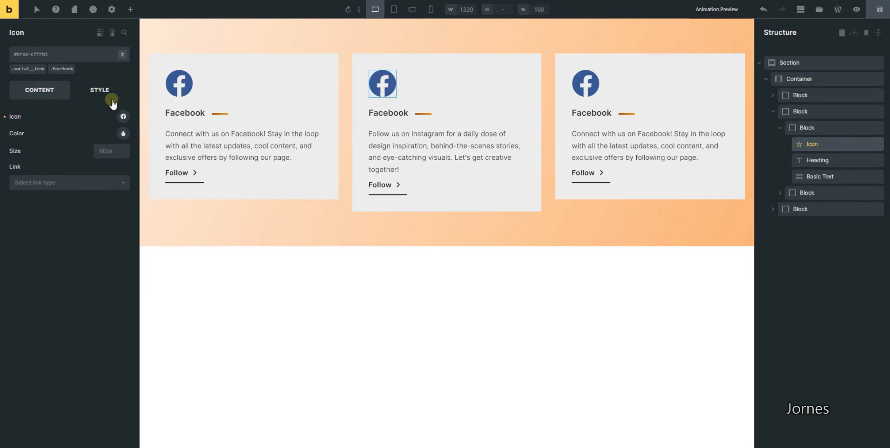
left_click(124, 116)
left_click(55, 163)
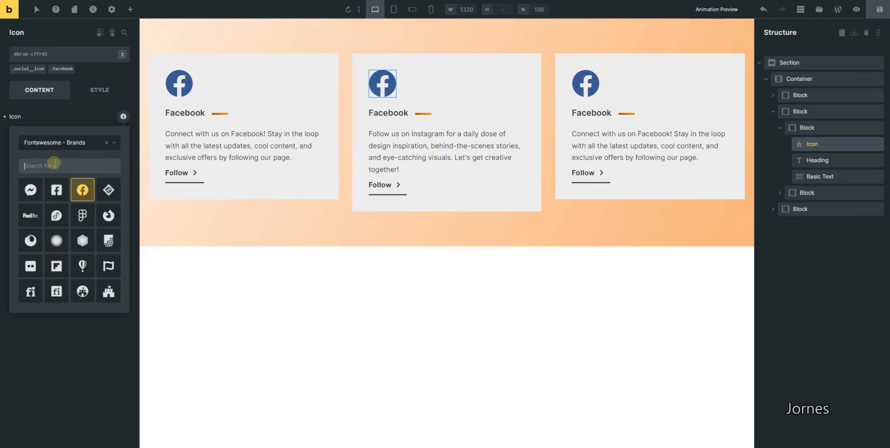
type("insta")
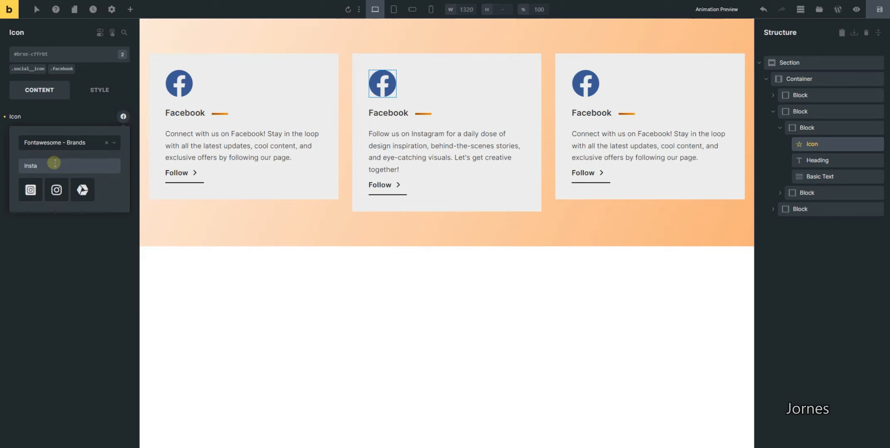
left_click(55, 191)
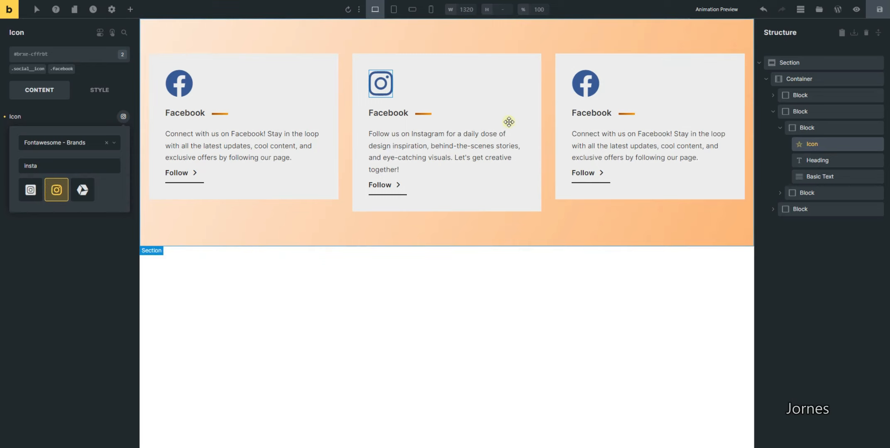
Step: Rename the middle card's heading to Instagram
left_click(390, 113)
double_click(390, 113)
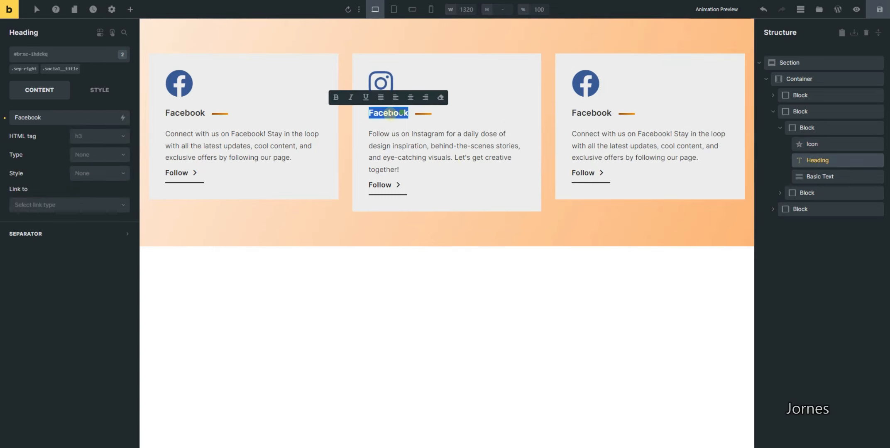
type("Insta")
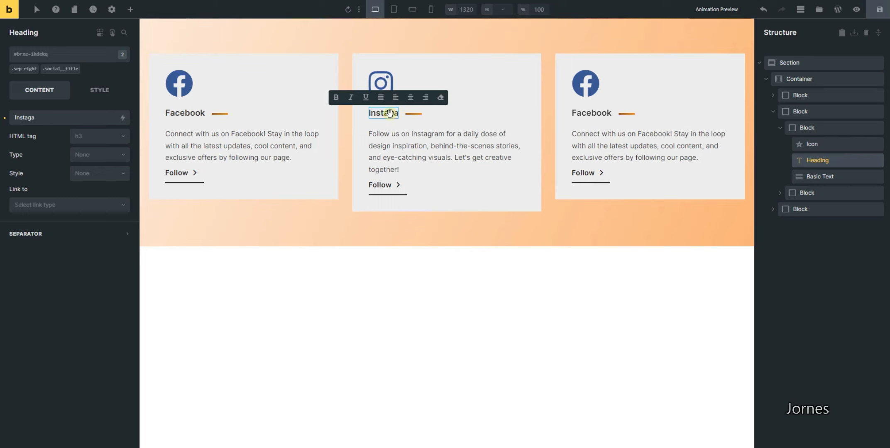
type("ram")
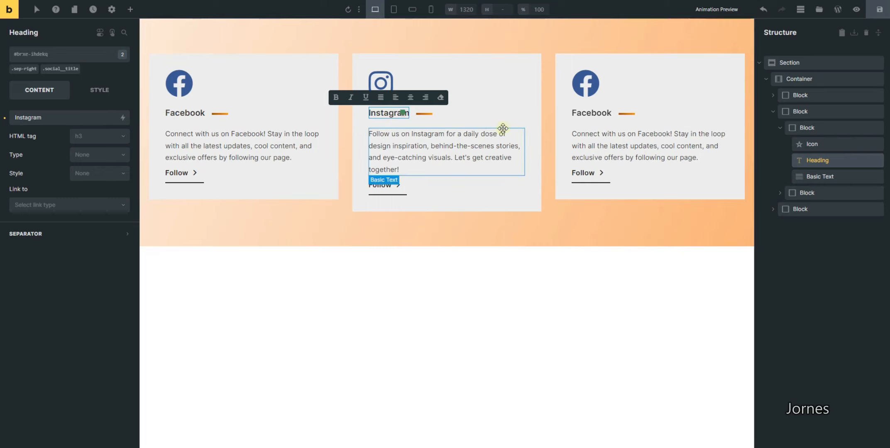
left_click(586, 83)
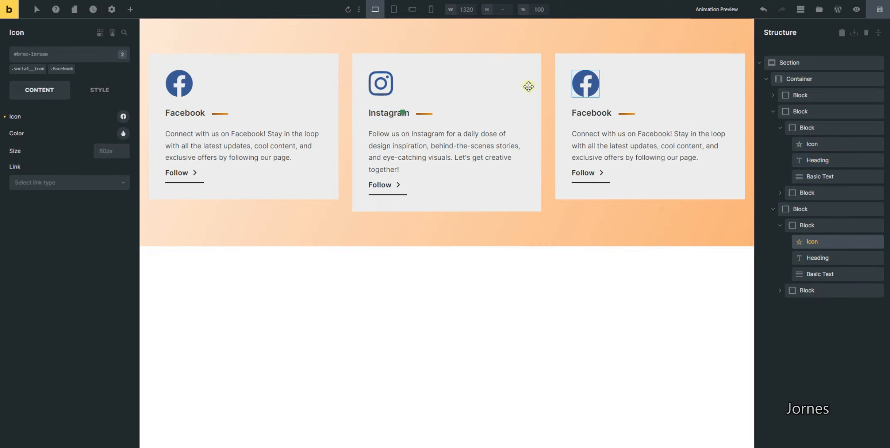
left_click(39, 54)
type("pinte")
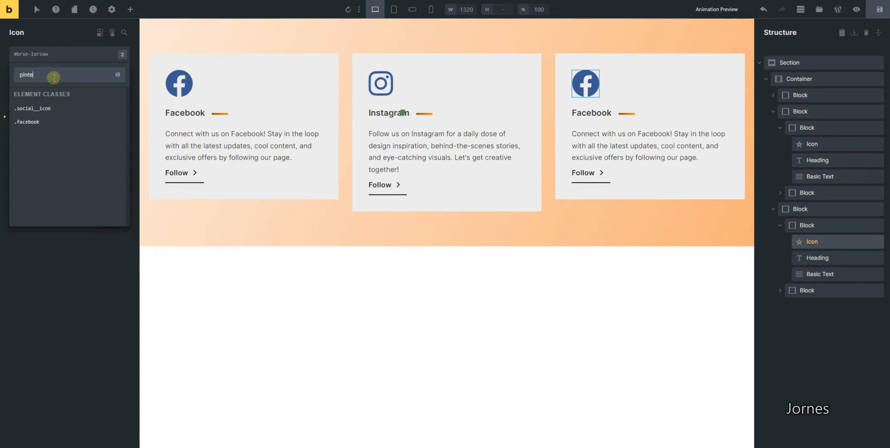
double_click(57, 74)
key("BackSpace")
left_click(56, 58)
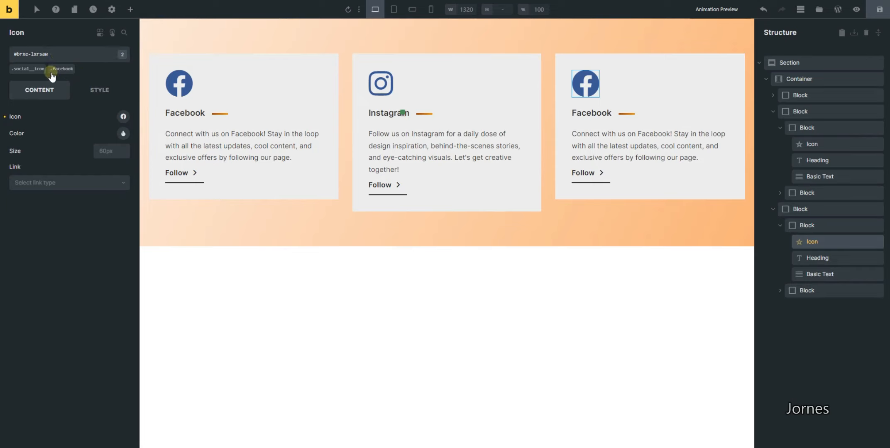
Step: Change the third card's icon to the circular Pinterest icon from Fontawesome - Brands, searching for "pin"
left_click(123, 117)
left_click(63, 170)
type("pin")
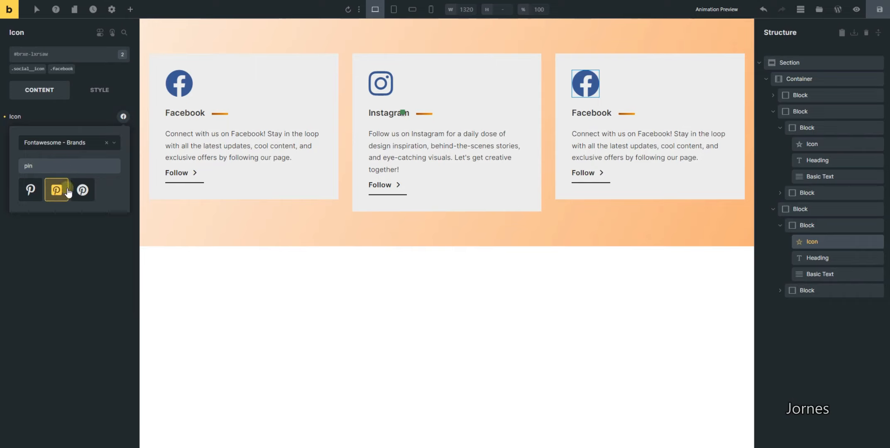
left_click(83, 190)
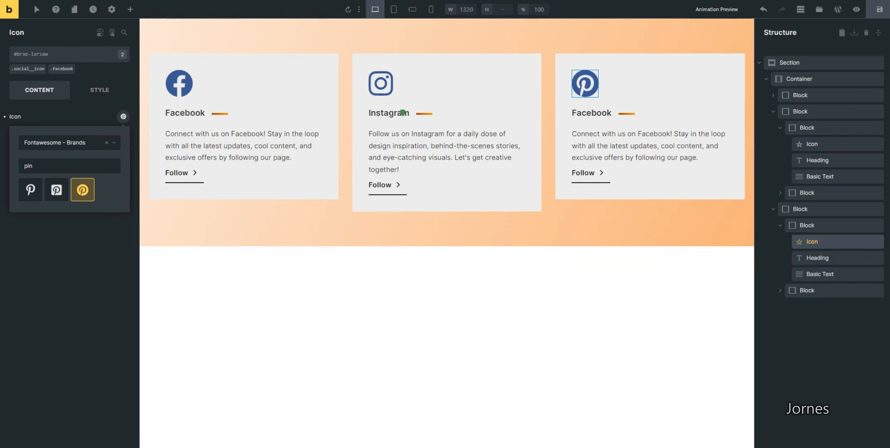
Step: Check the social icons on the reference page and, back in the builder, remove the facebook class from the Instagram card's icon
left_click(326, 429)
left_click(402, 93)
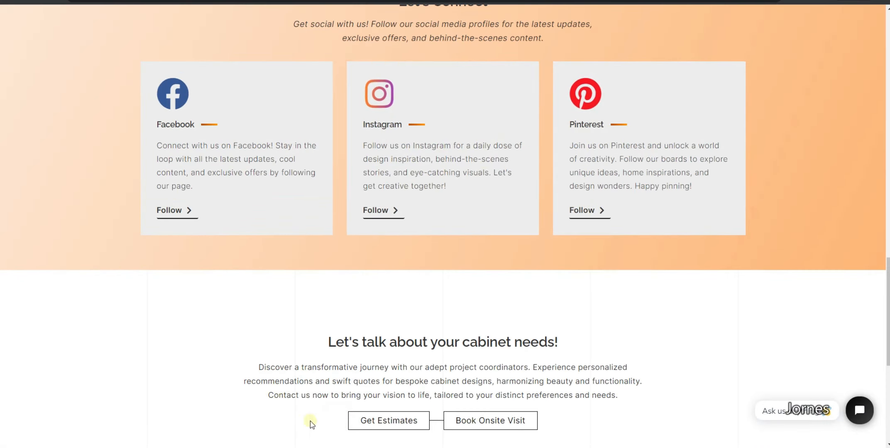
left_click(401, 441)
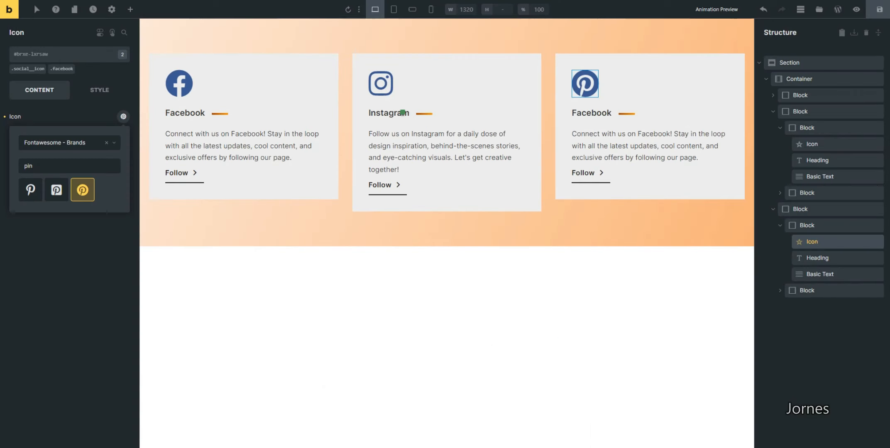
left_click(381, 84)
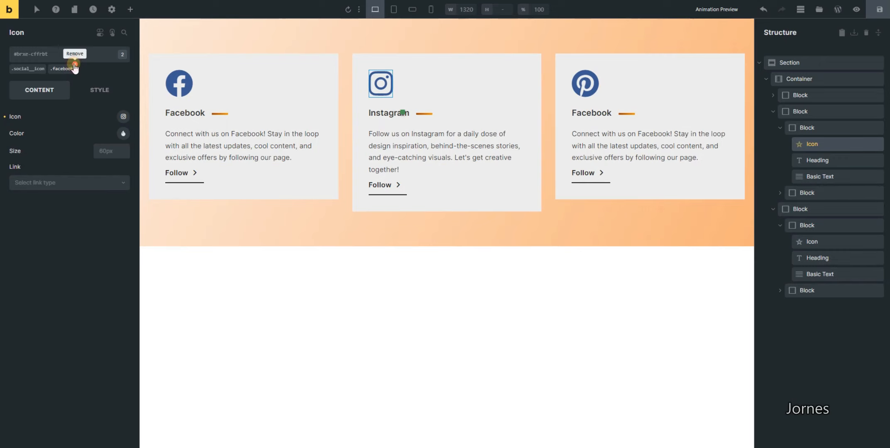
left_click(75, 66)
Step: Add a new class named instagram to the Instagram card's icon
left_click(64, 58)
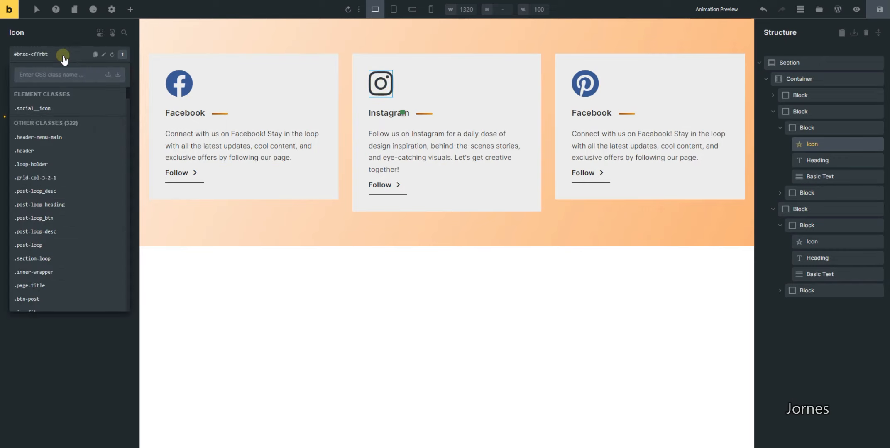
type("ins")
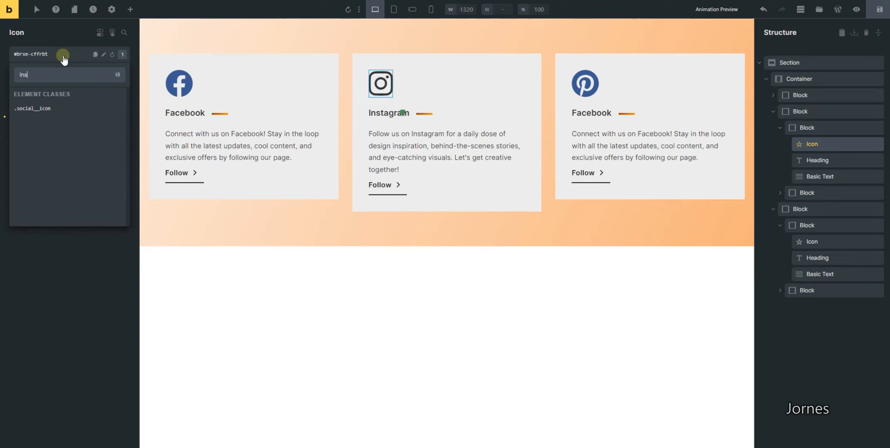
type("ta")
key("BackSpace")
key("BackSpace")
key("BackSpace")
key("BackSpace")
key("BackSpace")
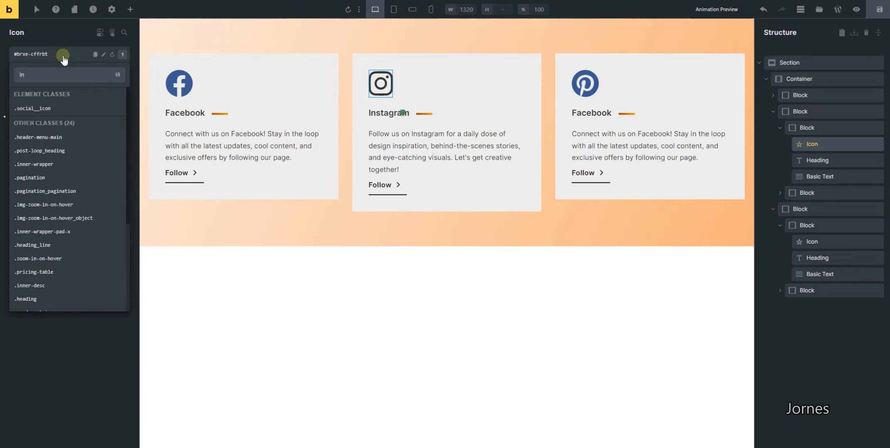
type("ig")
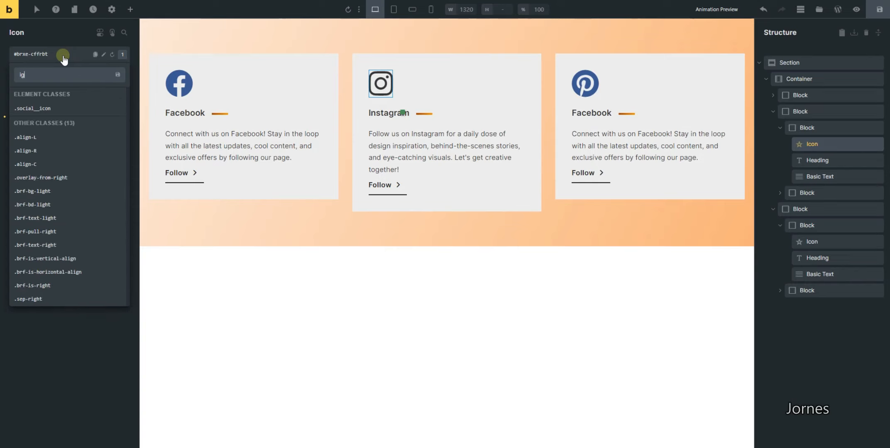
key("BackSpace")
type("n")
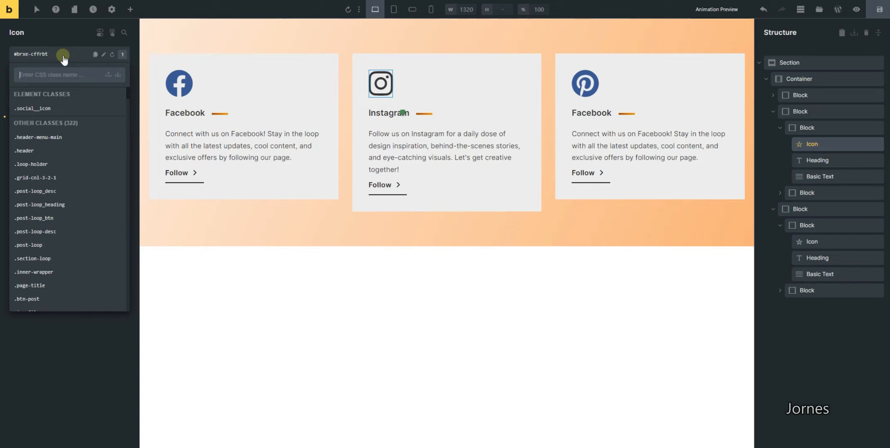
type("stagra")
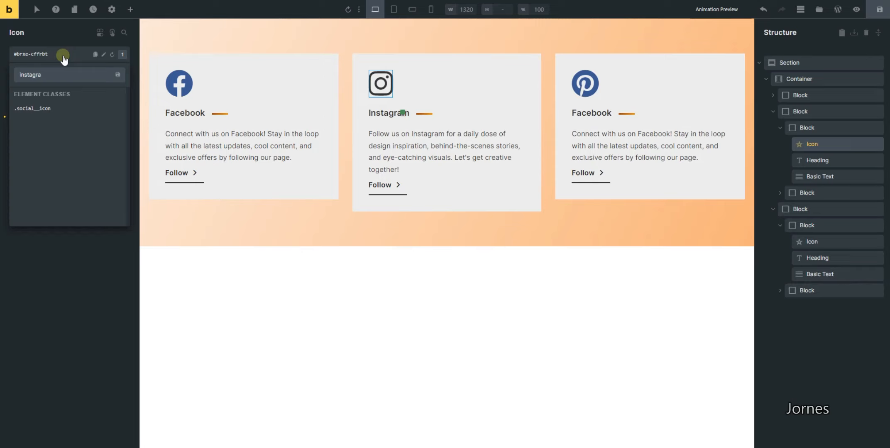
type("m")
key("Return")
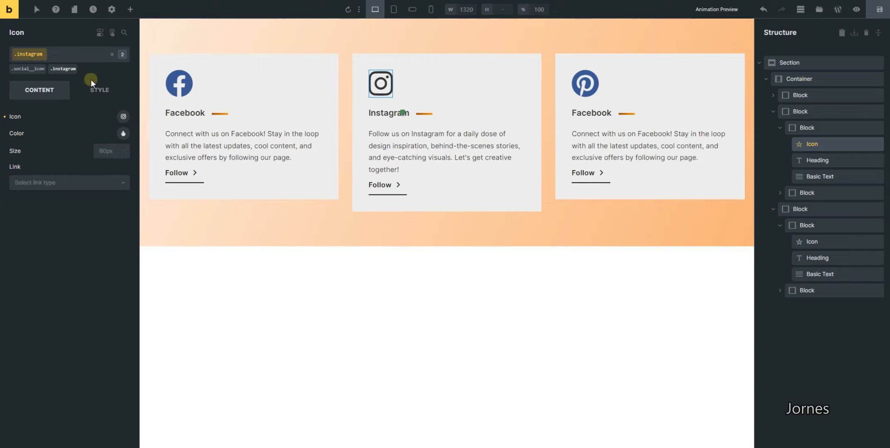
Step: Replace the facebook class on the third card's Pinterest icon with a new class named pinterest
left_click(589, 80)
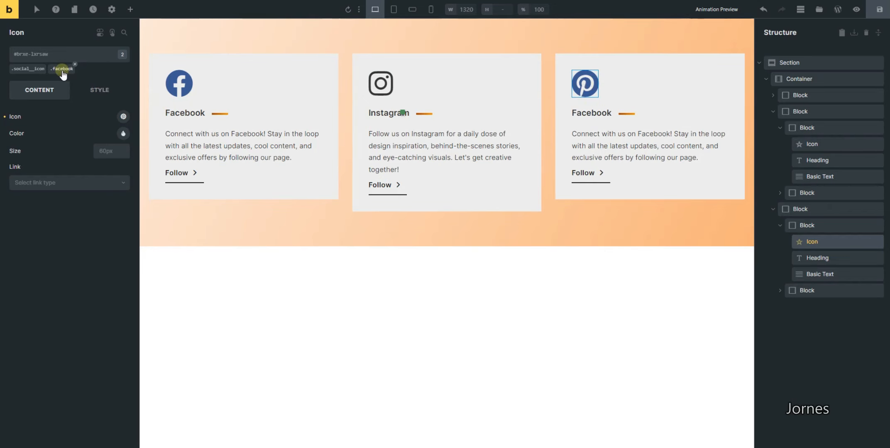
left_click(74, 66)
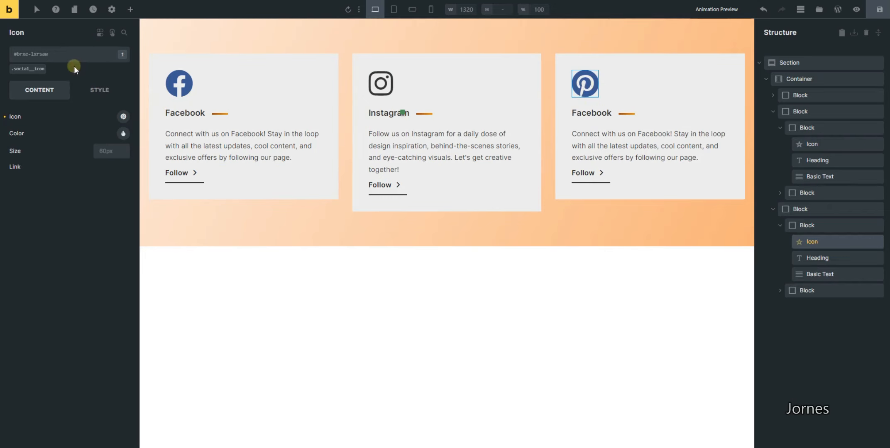
left_click(52, 58)
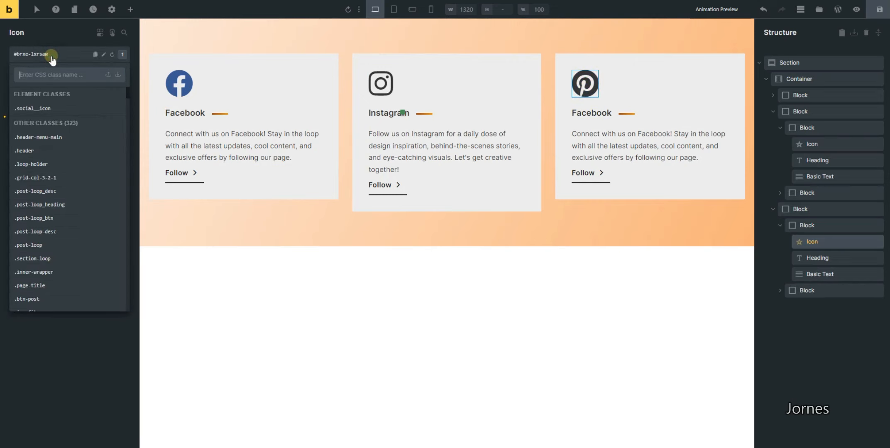
type("opi")
key("BackSpace")
key("BackSpace")
key("BackSpace")
type("[")
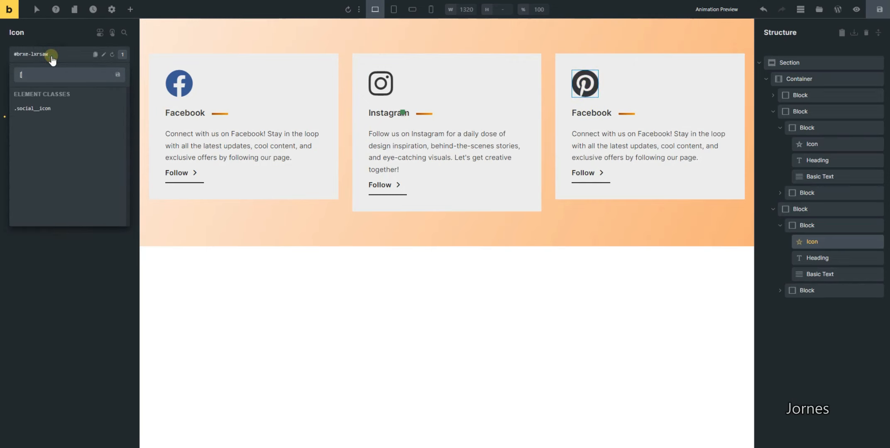
key("BackSpace")
type("pinterest")
key("Return")
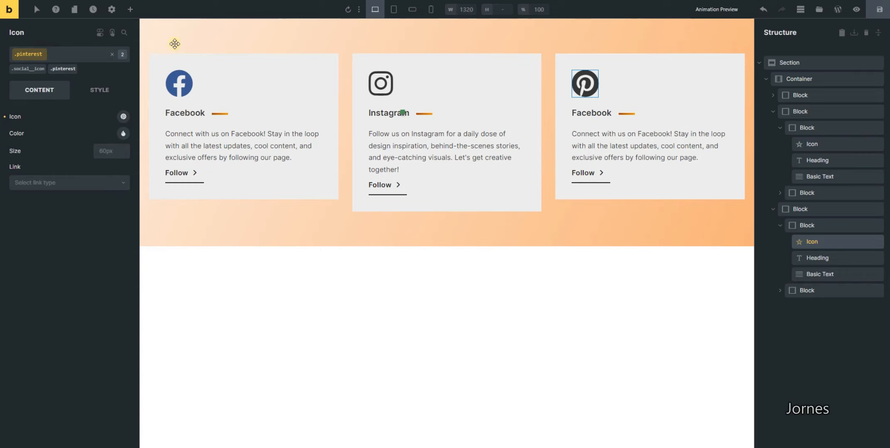
Step: Inspect the Instagram icon on the reference page and copy its background-clip, color and background-image declarations for the builder's Instagram icon
left_click(375, 83)
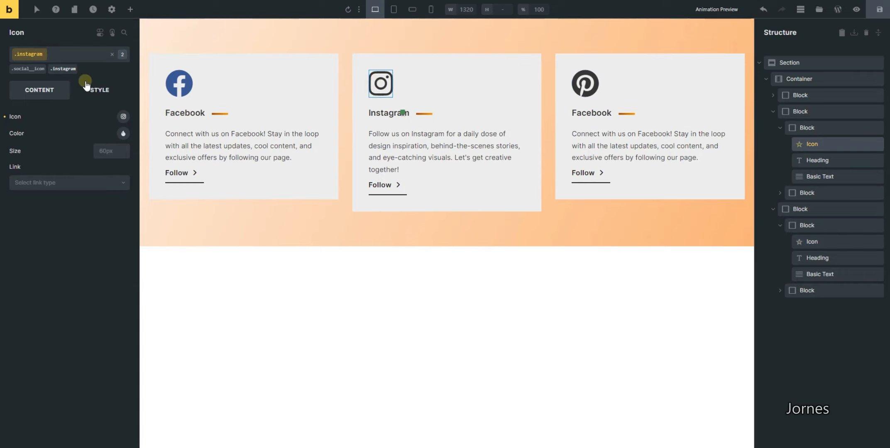
left_click(98, 90)
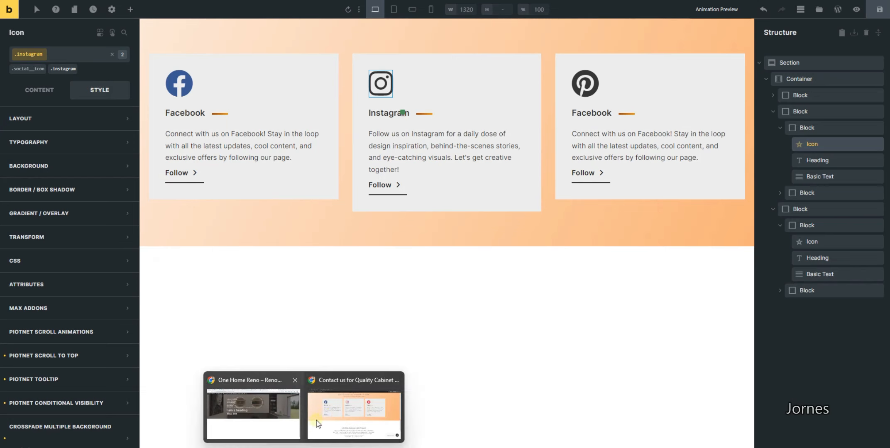
left_click(354, 407)
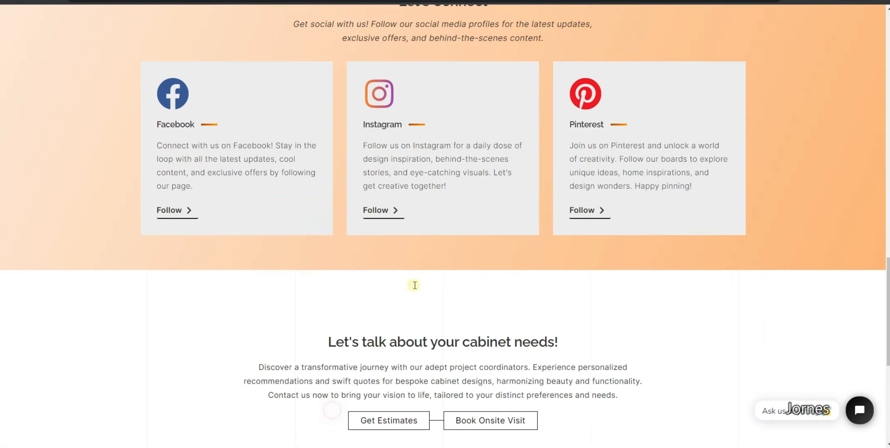
right_click(387, 87)
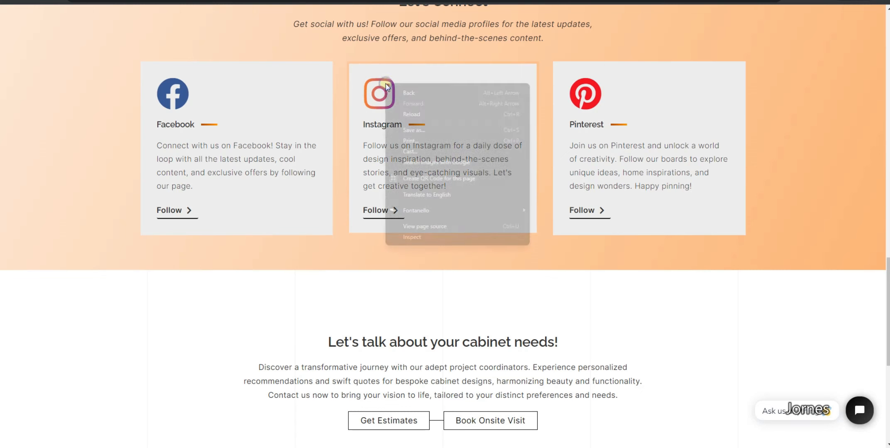
left_click(277, 162)
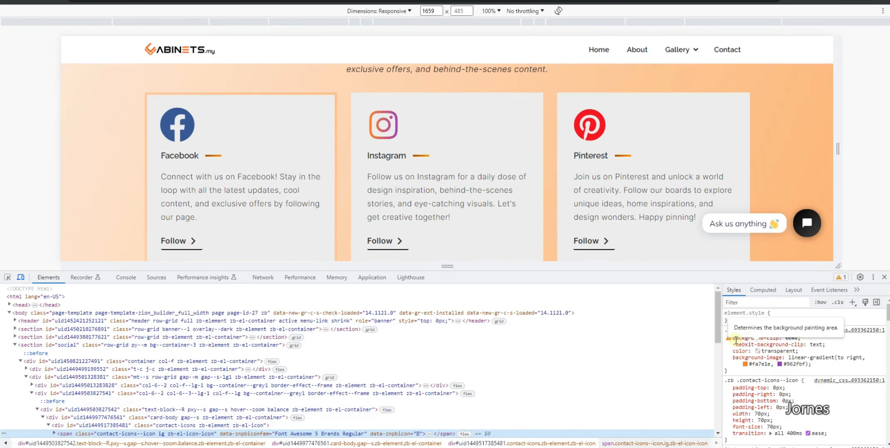
mouse_move(736, 337)
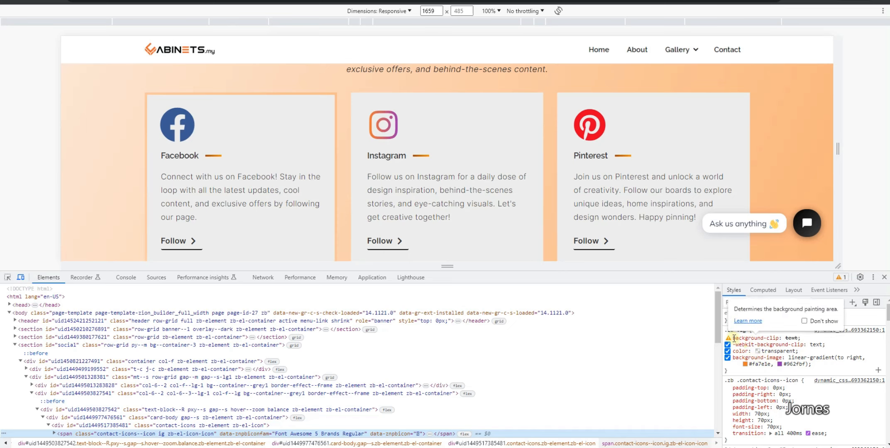
left_click_drag(732, 338, 813, 366)
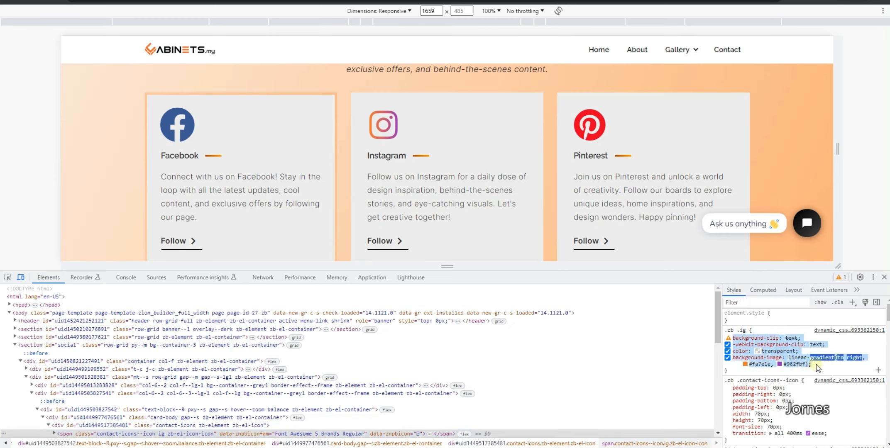
right_click(776, 352)
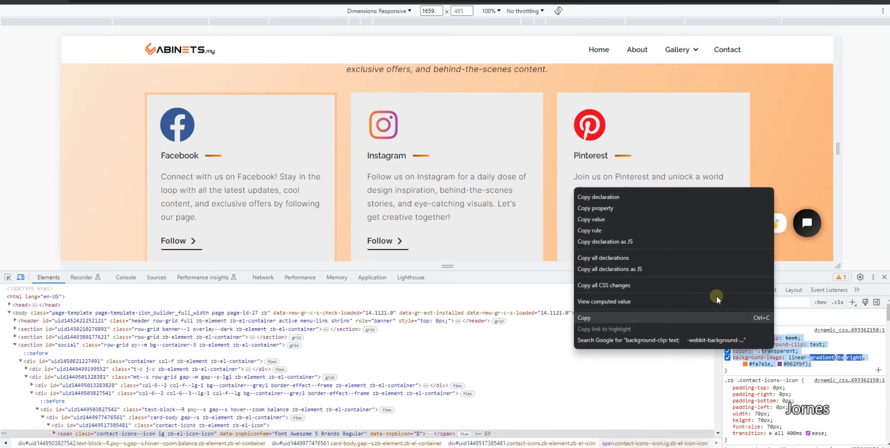
left_click(665, 318)
key("alt+Tab")
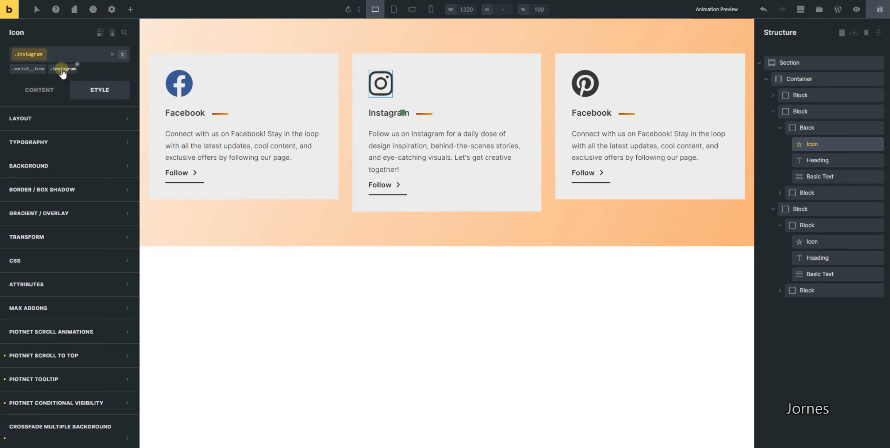
Step: Add custom CSS to the instagram class: a root rule with text background-clip, transparent color and a linear gradient to right, #fa7e1e to #962fbf
left_click(17, 261)
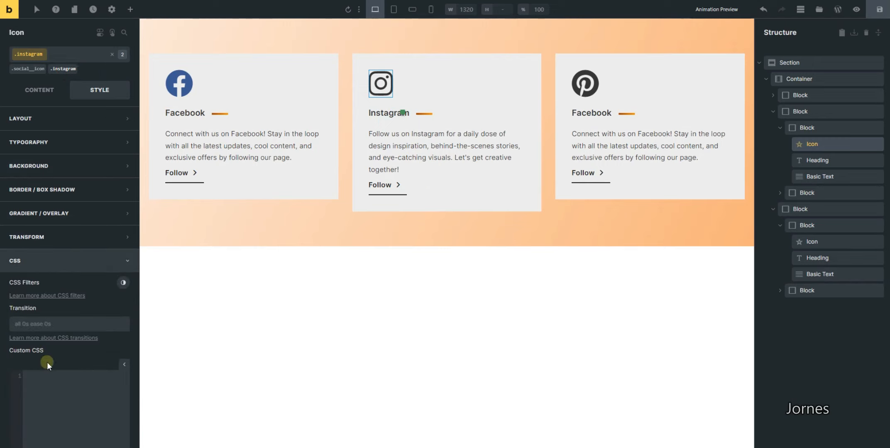
left_click(57, 376)
key("ctrl+v")
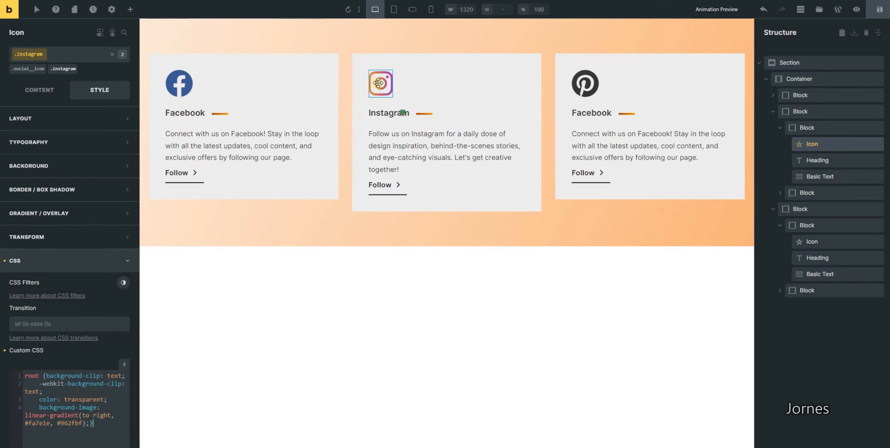
left_click(120, 433)
left_click(17, 261)
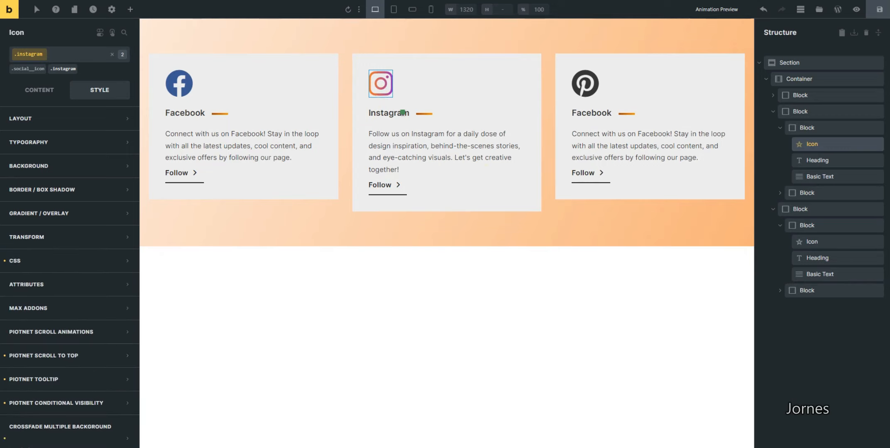
Step: Inspect the Pinterest icon on the reference page and copy its color value #E60023
left_click(361, 404)
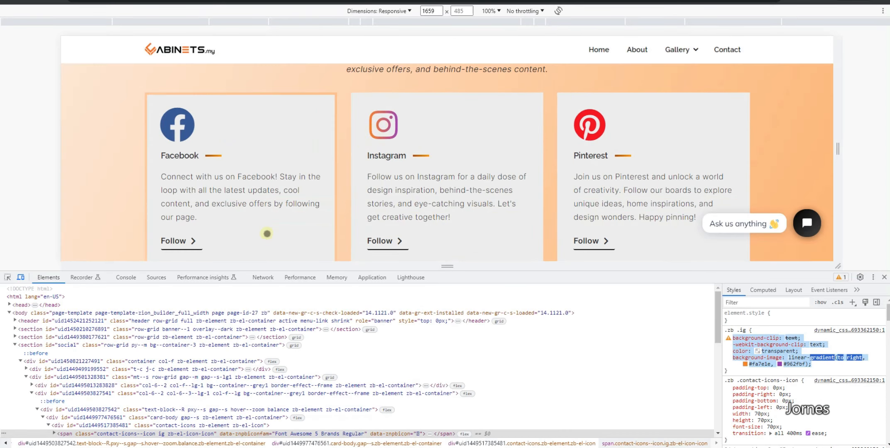
right_click(589, 125)
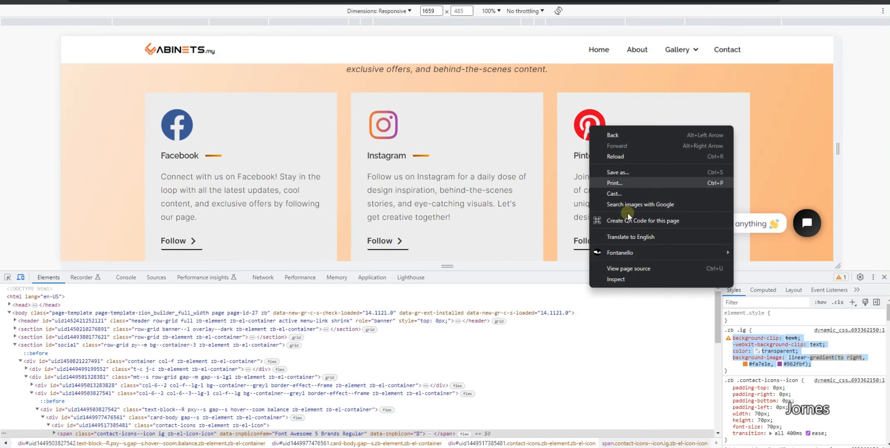
left_click(621, 279)
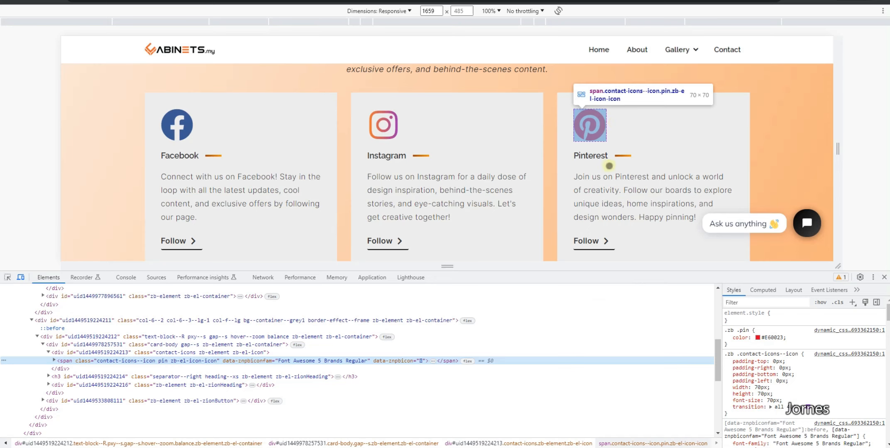
left_click(772, 337)
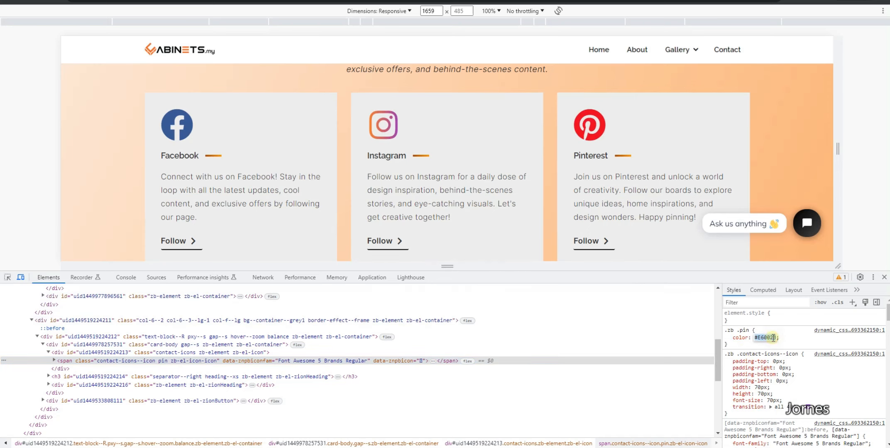
right_click(772, 337)
left_click(680, 250)
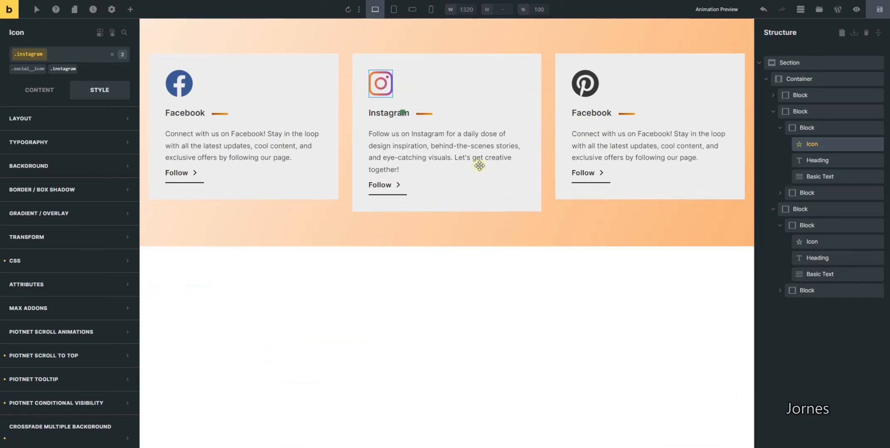
Step: Set the pinterest class's typography color to #E60023 on the third card's icon and save the page
left_click(589, 86)
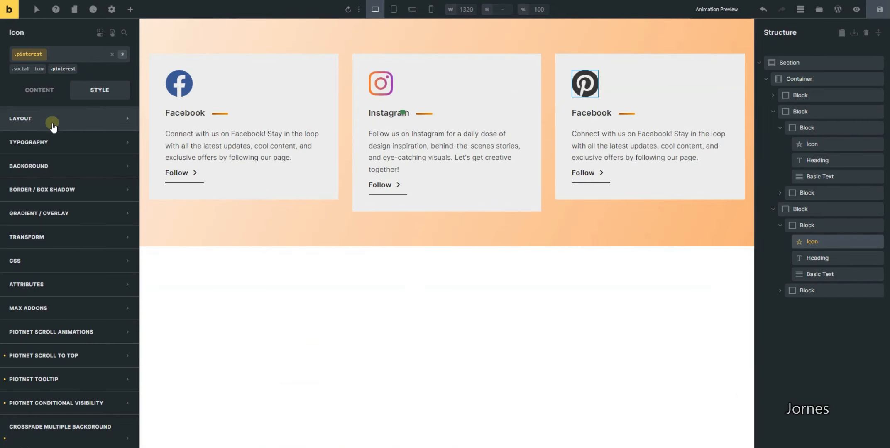
left_click(55, 142)
left_click(124, 165)
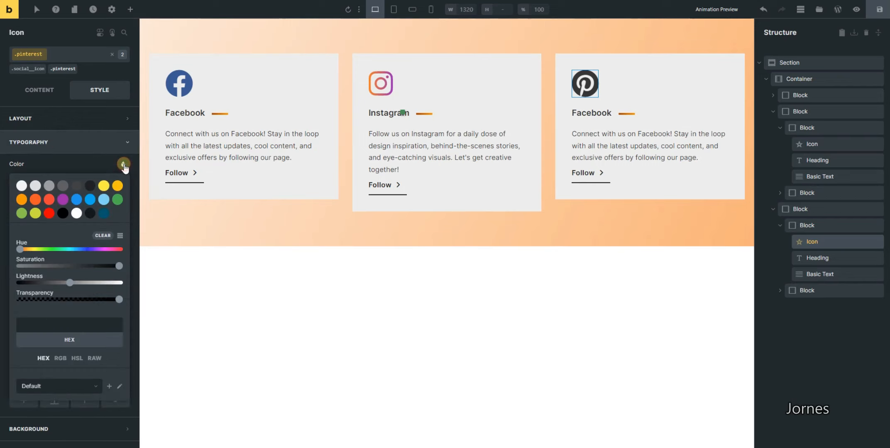
left_click(73, 326)
key("ctrl+v")
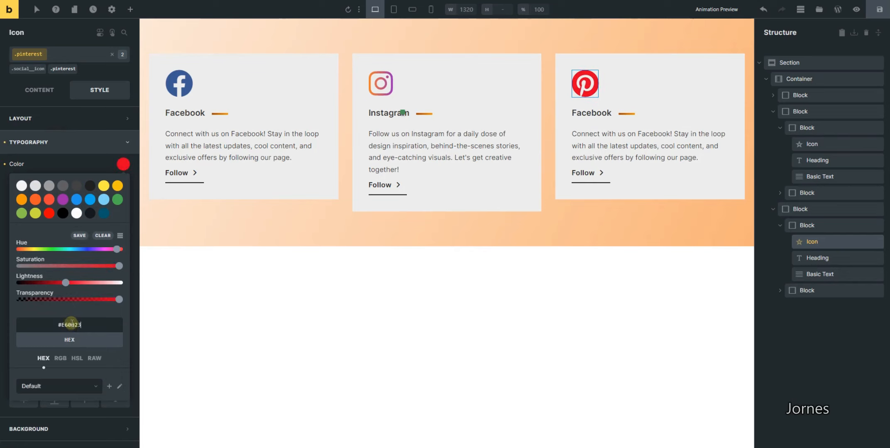
left_click(90, 141)
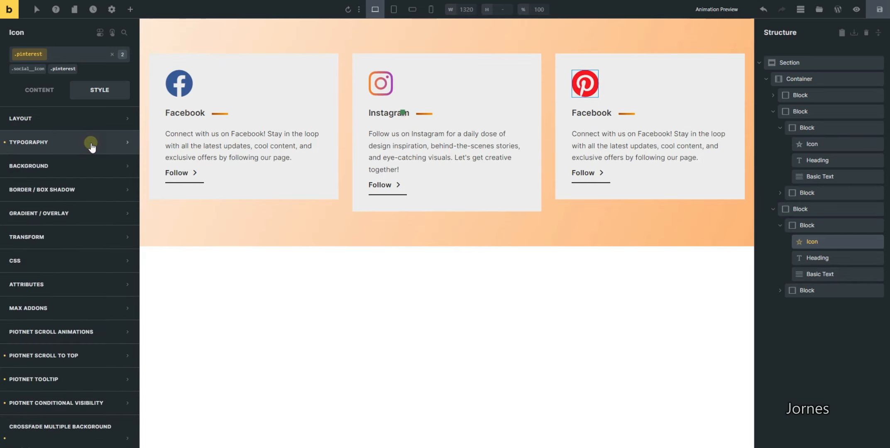
left_click(879, 9)
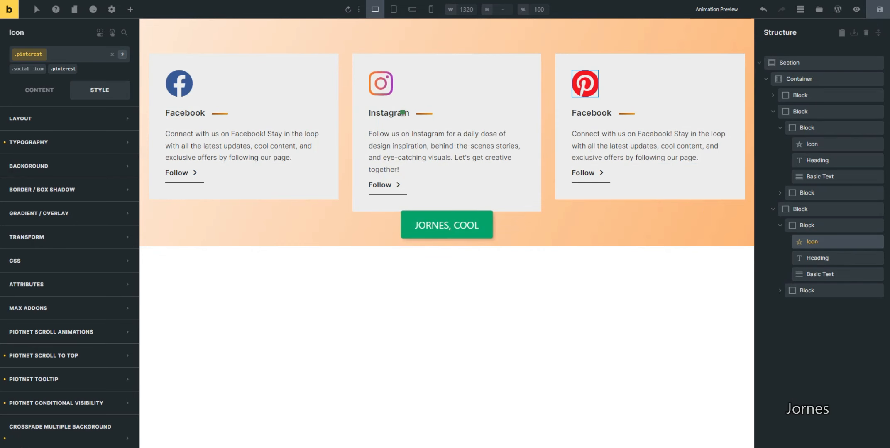
Step: Inspect the Facebook card on the reference page and select its outer border-effect--frame container in the markup
mouse_move(307, 447)
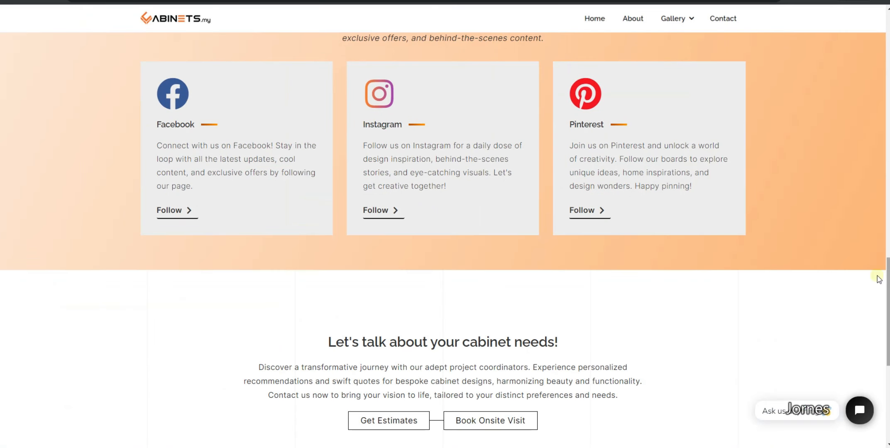
left_click(884, 277)
right_click(309, 166)
left_click(242, 147)
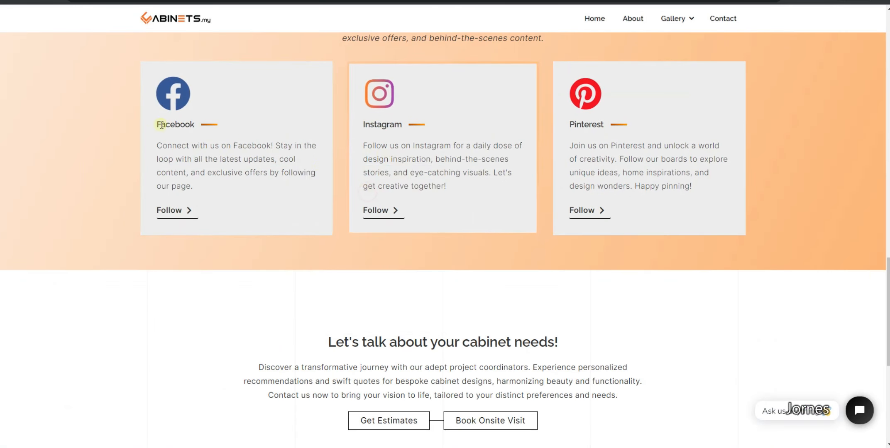
scroll(54, 159, "up", 3)
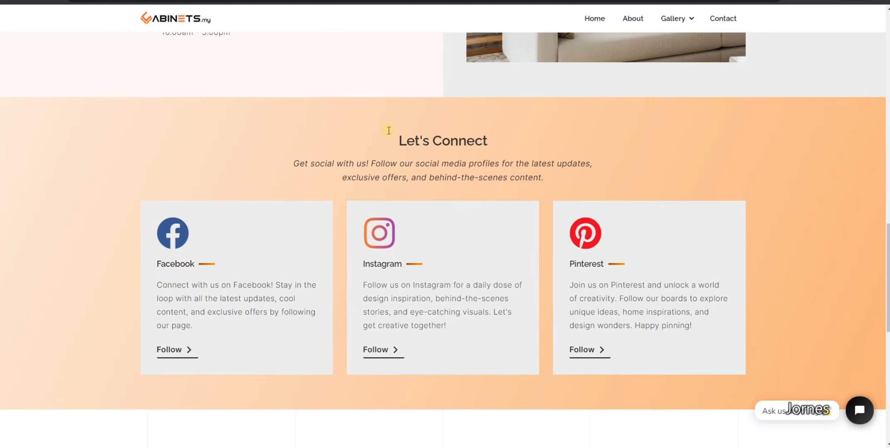
right_click(268, 222)
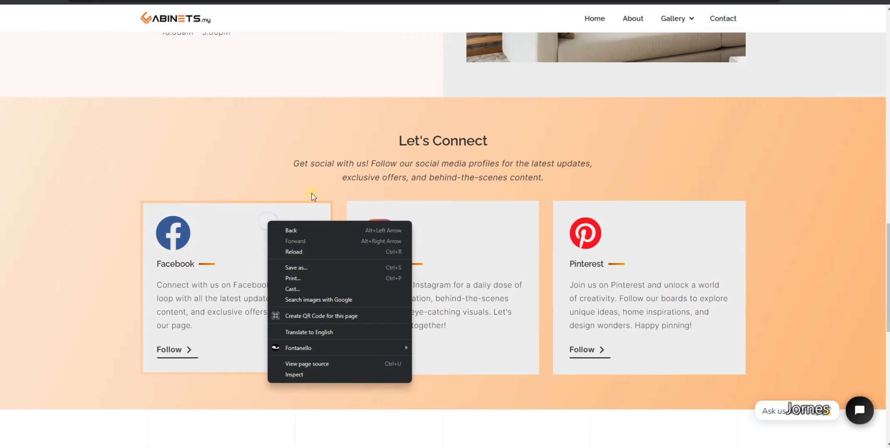
left_click(315, 375)
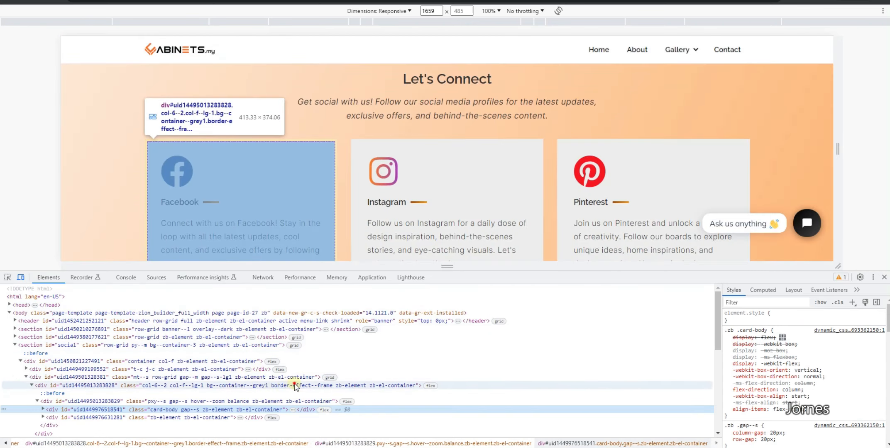
left_click(293, 385)
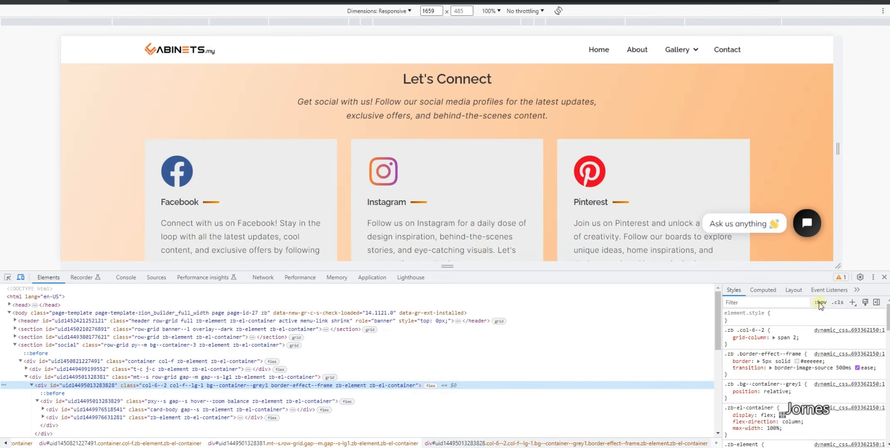
Step: Force the container's hover state, copy its border-image gradient and border-image-slice declarations, and return to the builder
left_click(820, 303)
left_click(814, 327)
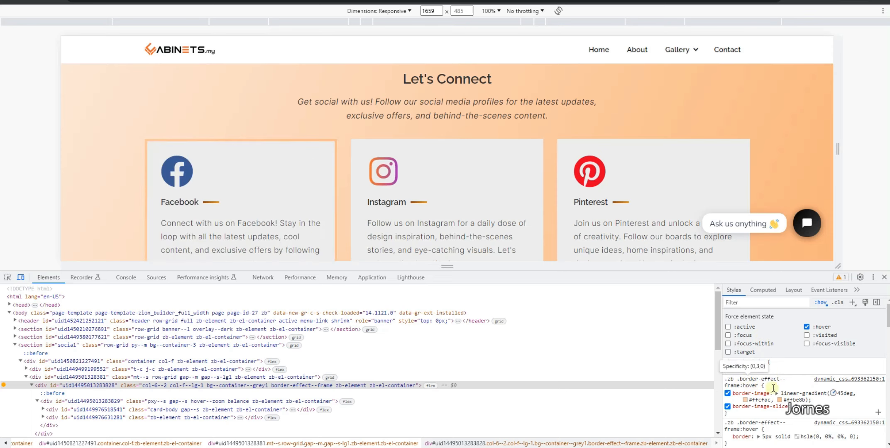
left_click_drag(734, 392, 768, 405)
right_click(767, 405)
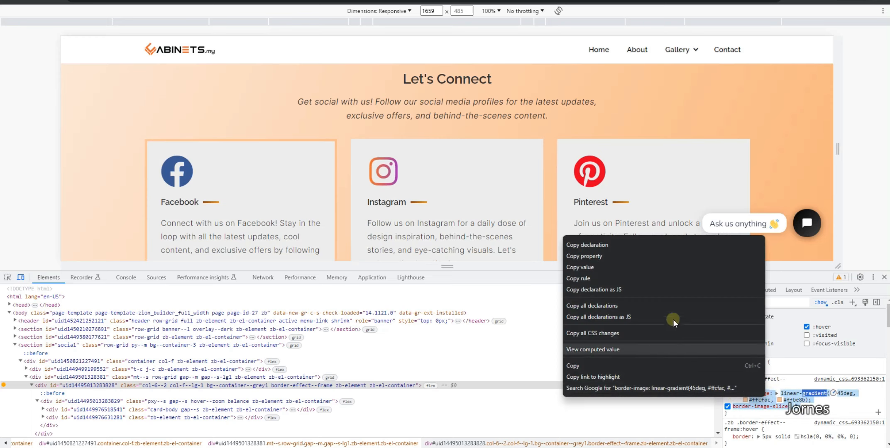
left_click(606, 367)
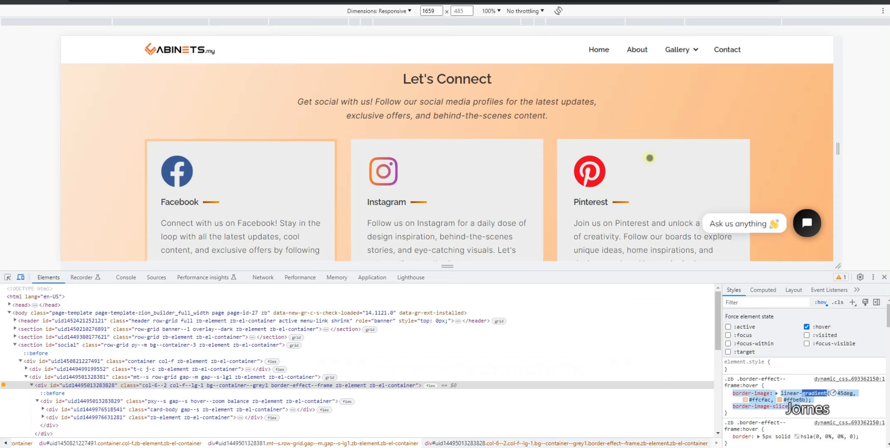
key("alt+Tab")
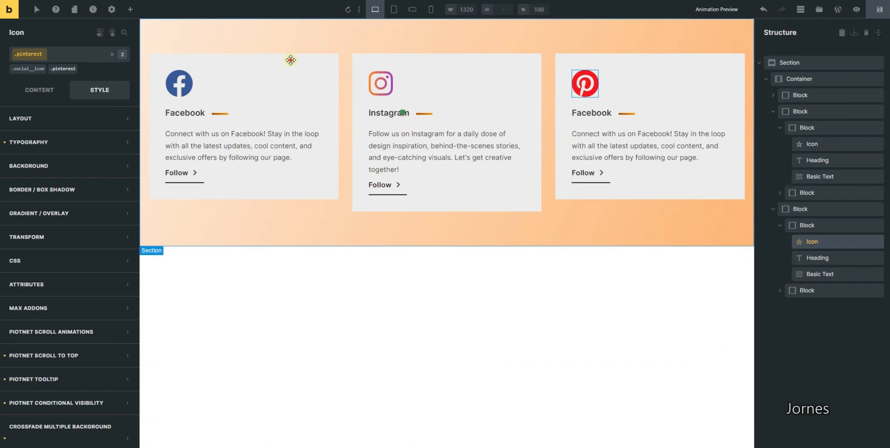
Step: Add a border-effect--frame class to the Facebook card's outer block
left_click(290, 60)
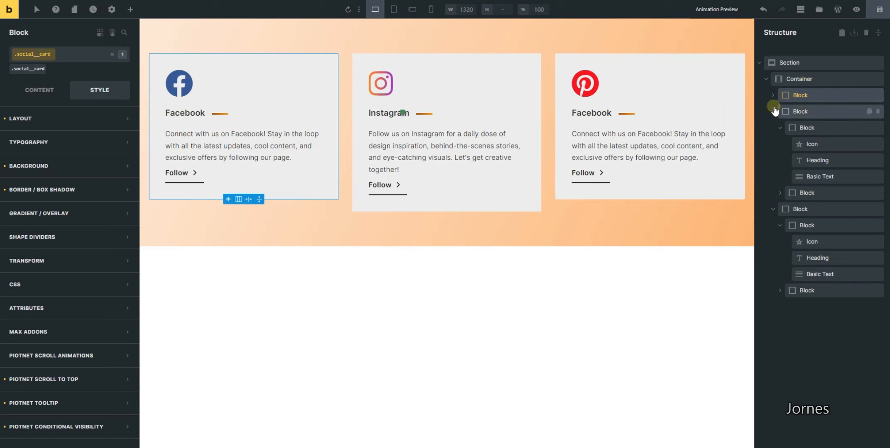
left_click(809, 79)
left_click(804, 95)
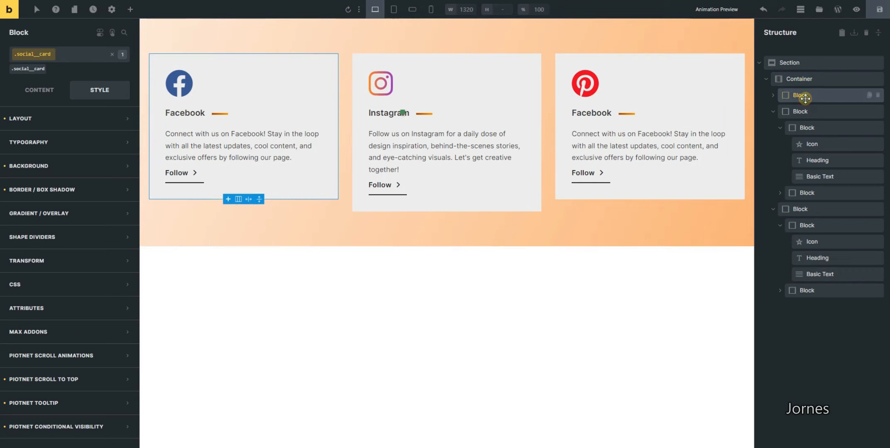
left_click(72, 54)
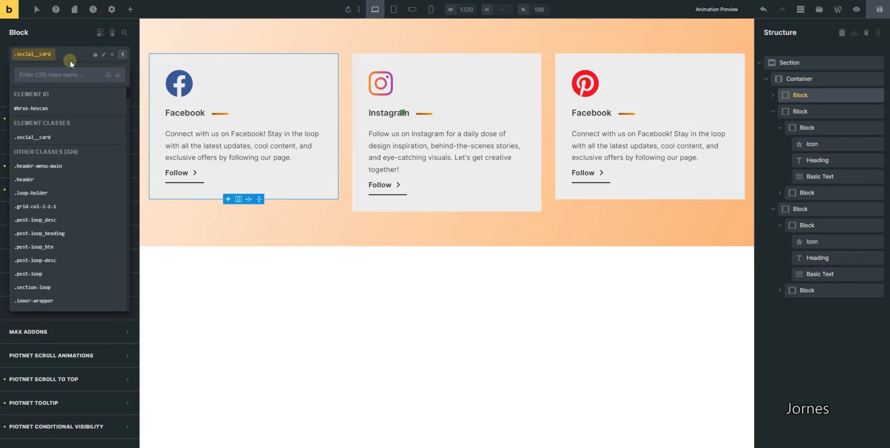
type("boder-")
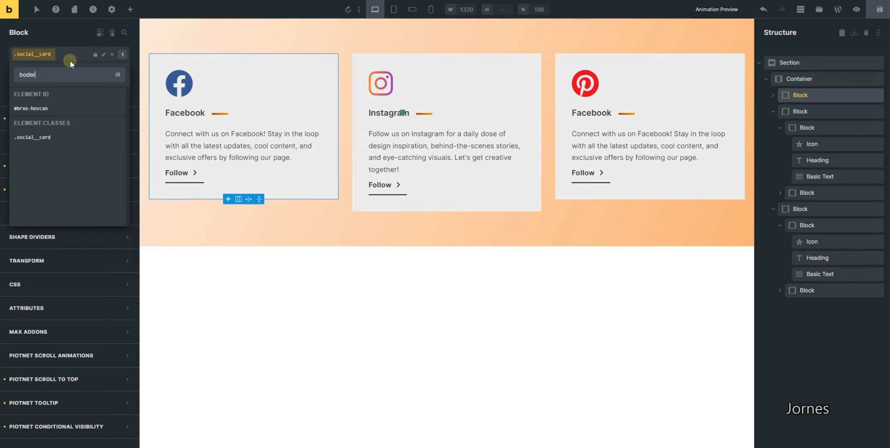
key("BackSpace")
key("BackSpace")
key("BackSpace")
key("BackSpace")
type("rder=")
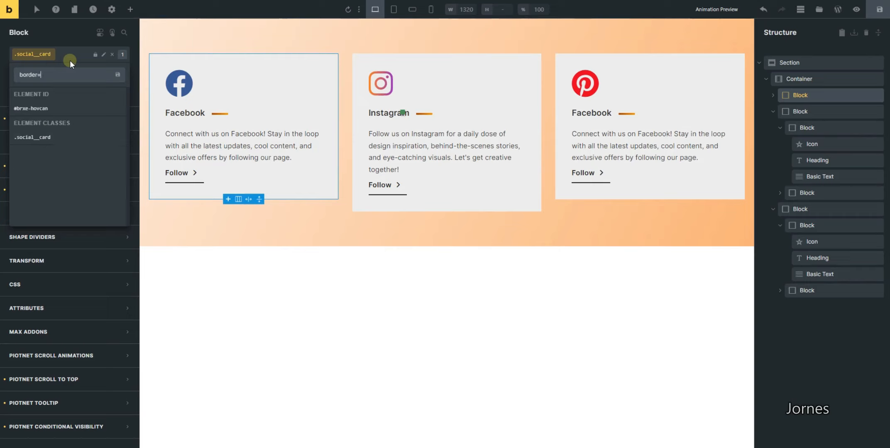
key("BackSpace")
type("-efc")
type("f")
key("BackSpace")
key("BackSpace")
type("f")
key("Return")
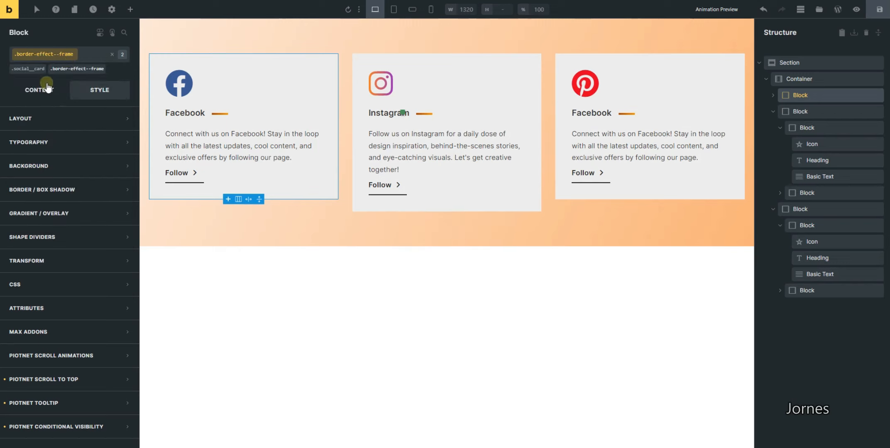
Step: Give border-effect--frame a custom root:hover CSS rule with border-image linear-gradient(45deg, #ffcfac, #ffbe8b) and border-image-slice 1, save, and check the live page
left_click(58, 285)
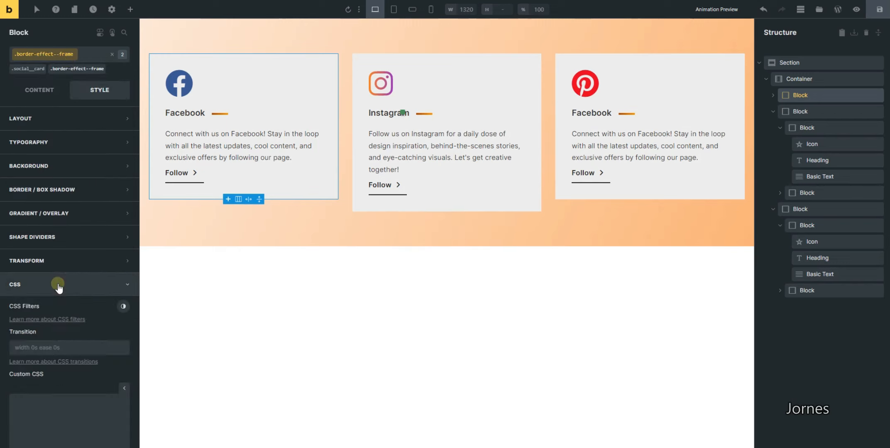
scroll(19, 202, "down", 3)
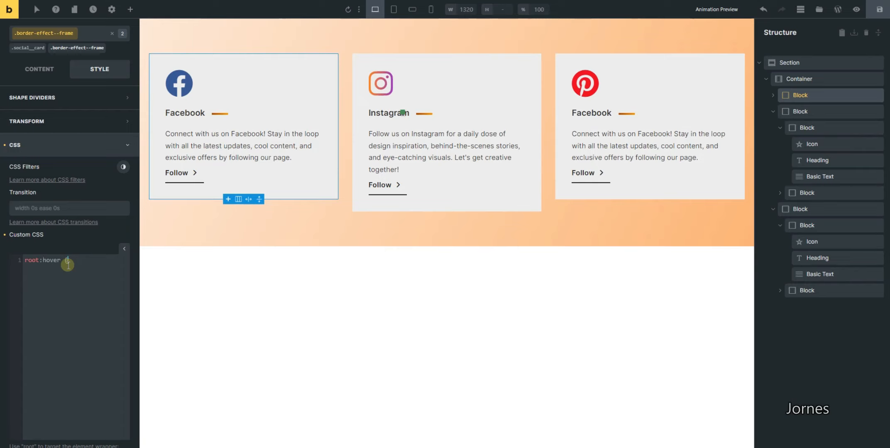
key("Return")
type("border-image: linear-gradient(45deg, #ffcfac, #ffbe8b);     border-image-slice: 1;")
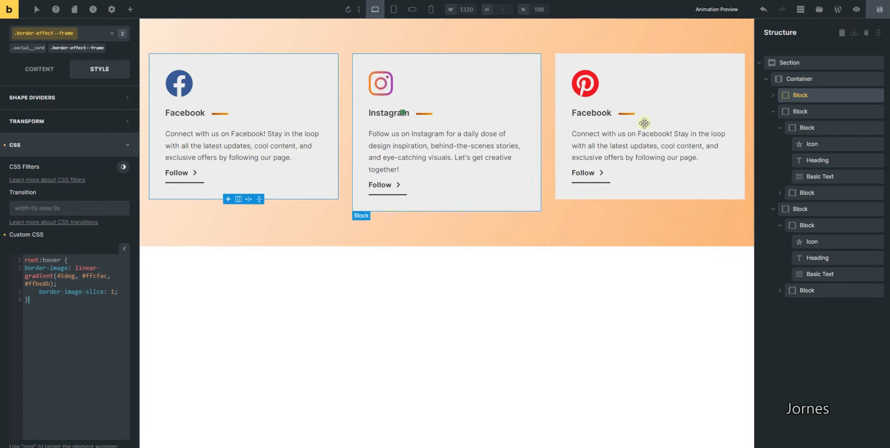
left_click(879, 9)
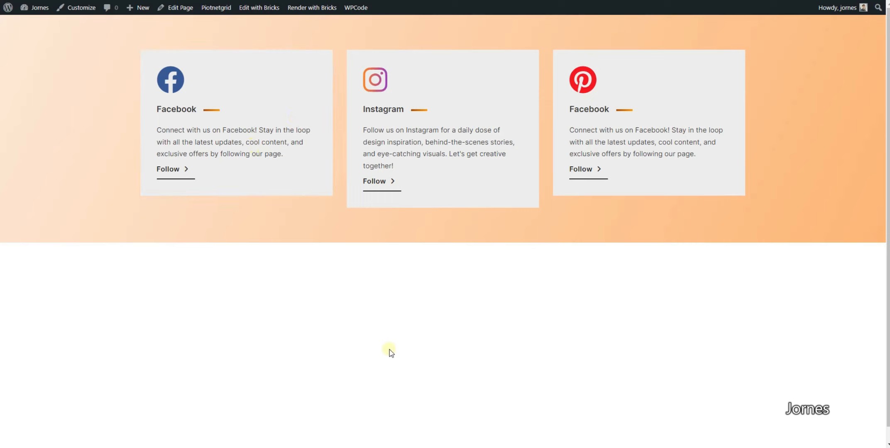
key("alt+Tab")
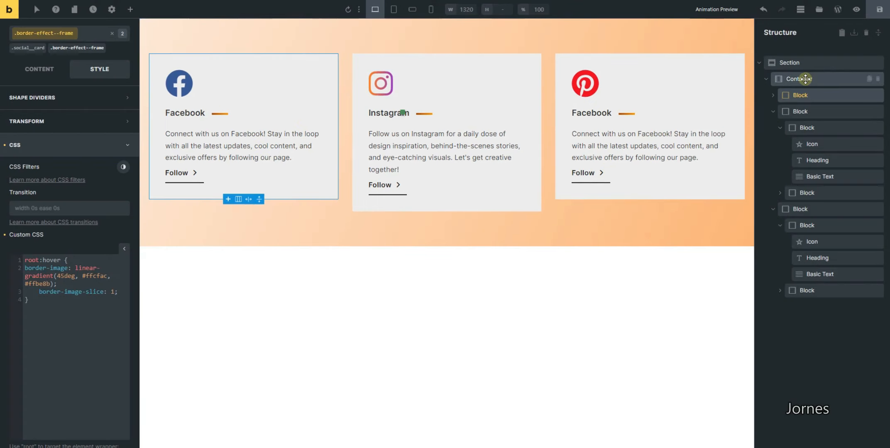
Step: Add an ai-st class to the container holding the three cards and set its cross-axis alignment to Stretch
left_click(773, 113)
left_click(817, 79)
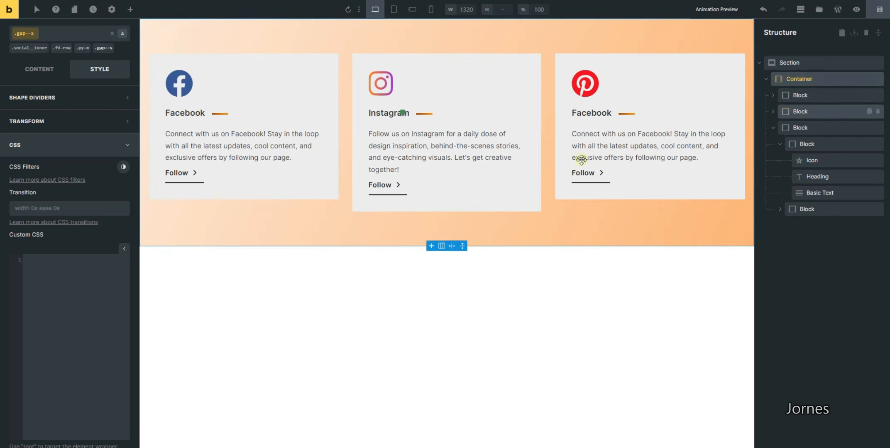
left_click(57, 147)
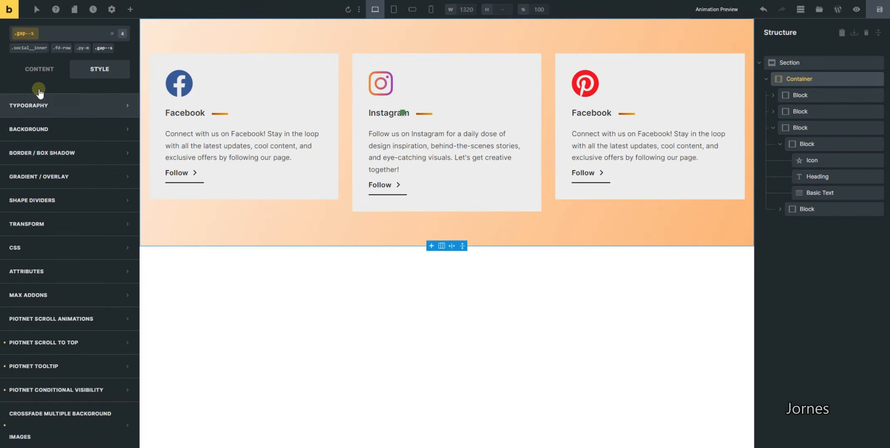
mouse_move(60, 49)
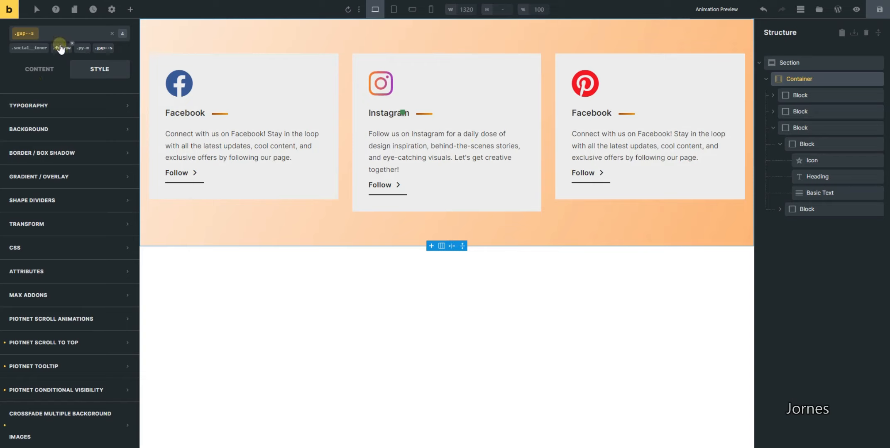
left_click(101, 48)
left_click(37, 74)
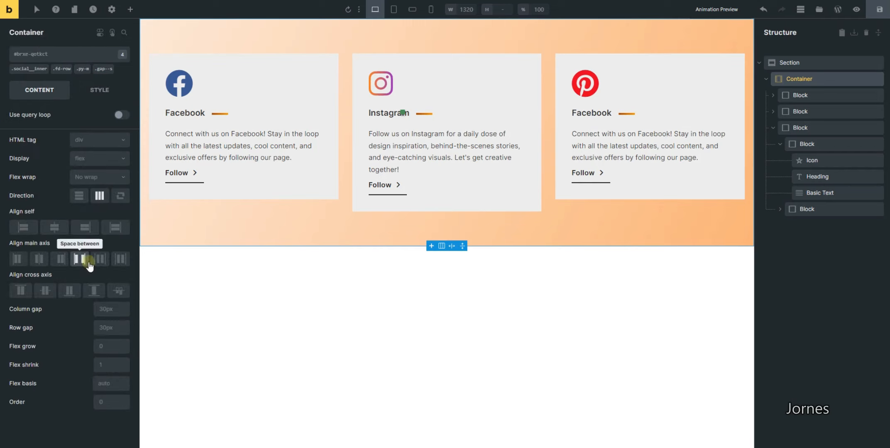
left_click(92, 291)
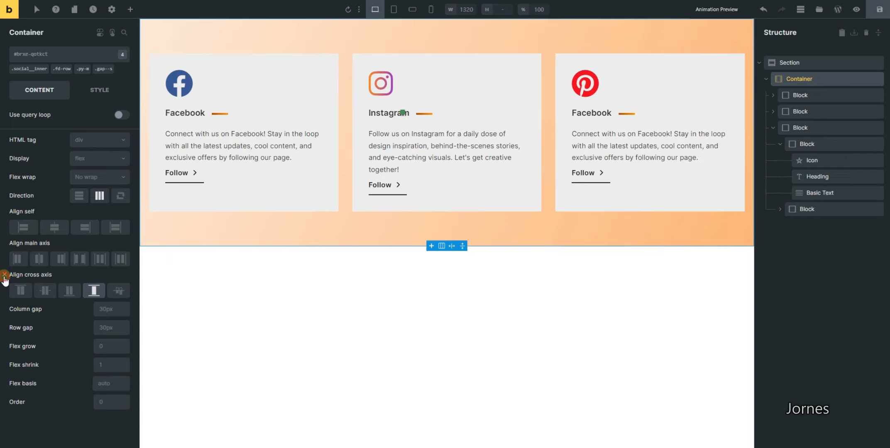
left_click(4, 275)
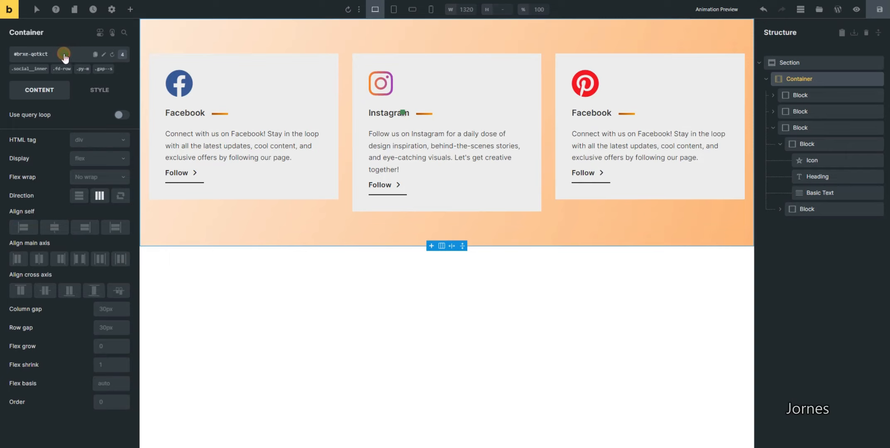
left_click(64, 55)
type("ai")
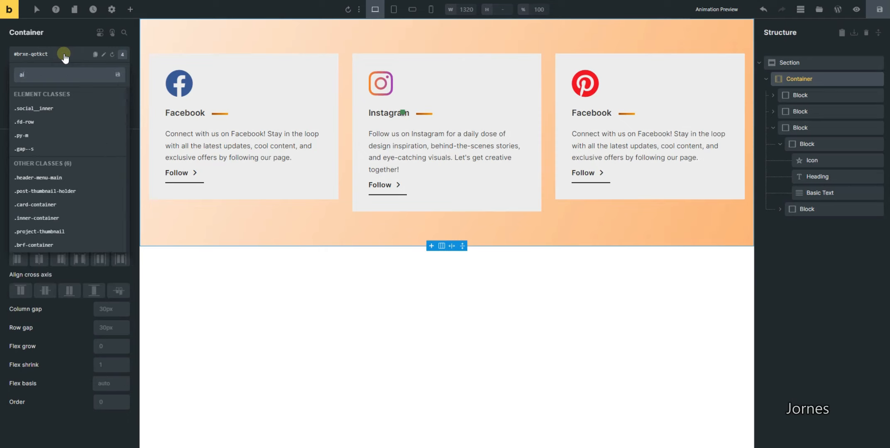
type("-st")
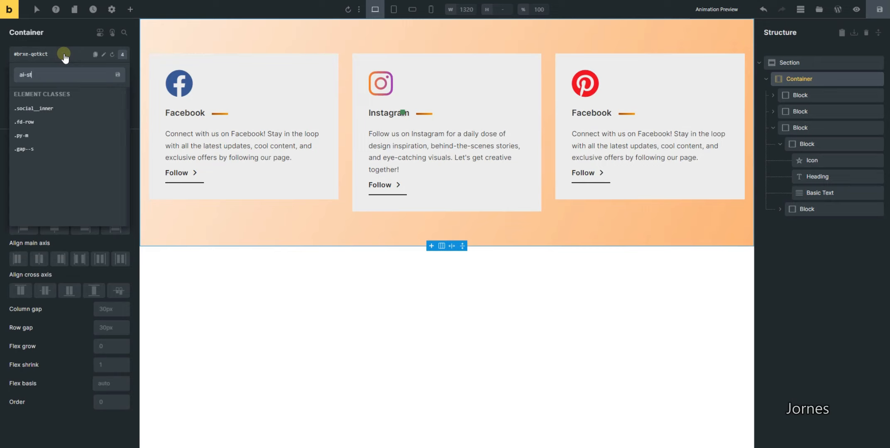
key("Return")
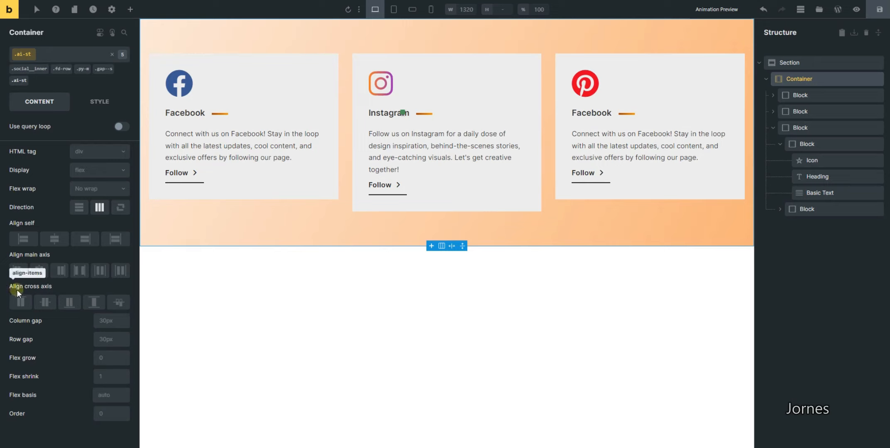
left_click(93, 303)
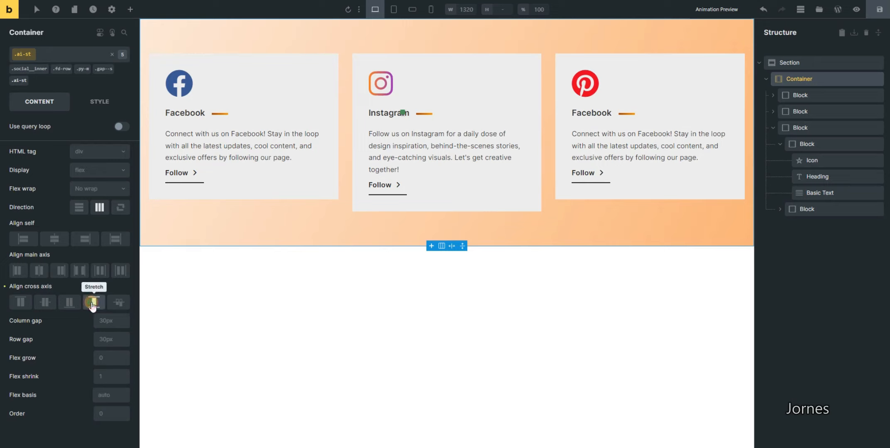
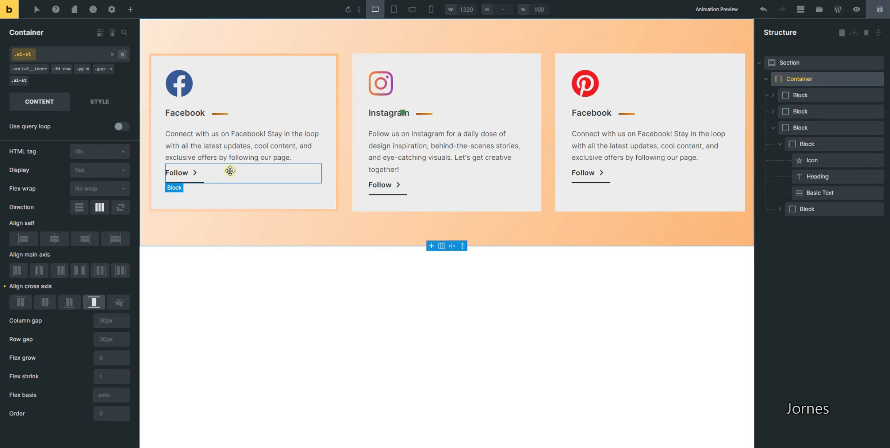
Step: Select the Facebook card's outer block and examine the flex alignment styles of the matching card's inner container on the reference page
left_click(300, 74)
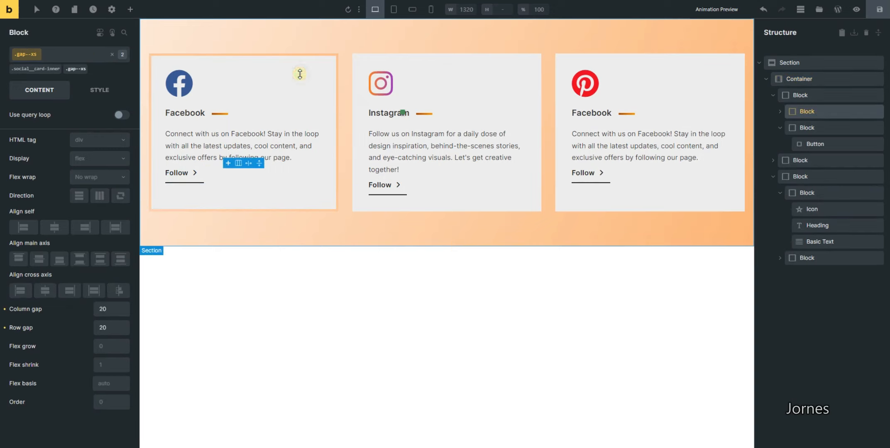
left_click(780, 132)
left_click(797, 95)
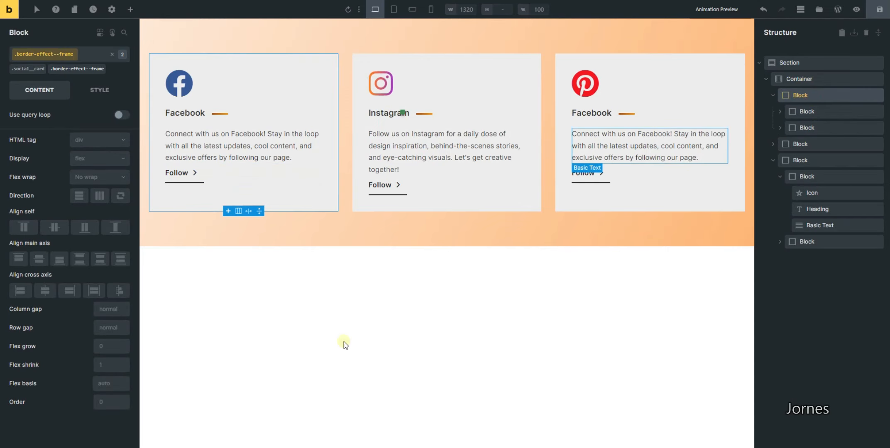
mouse_move(305, 446)
left_click(376, 429)
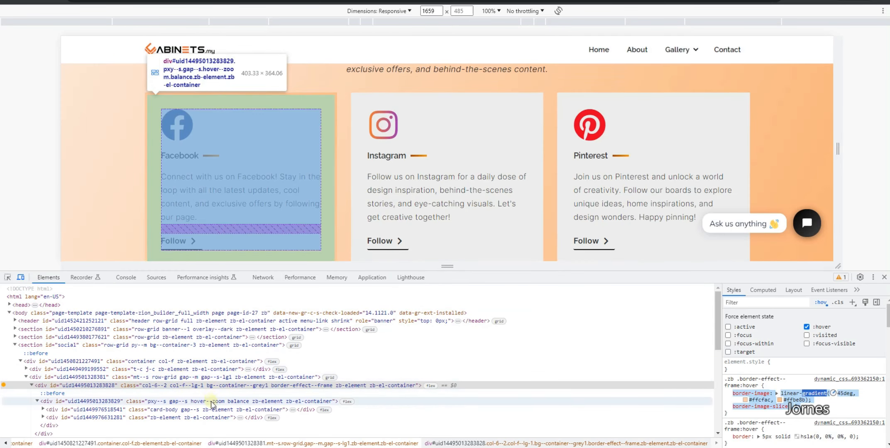
left_click(232, 402)
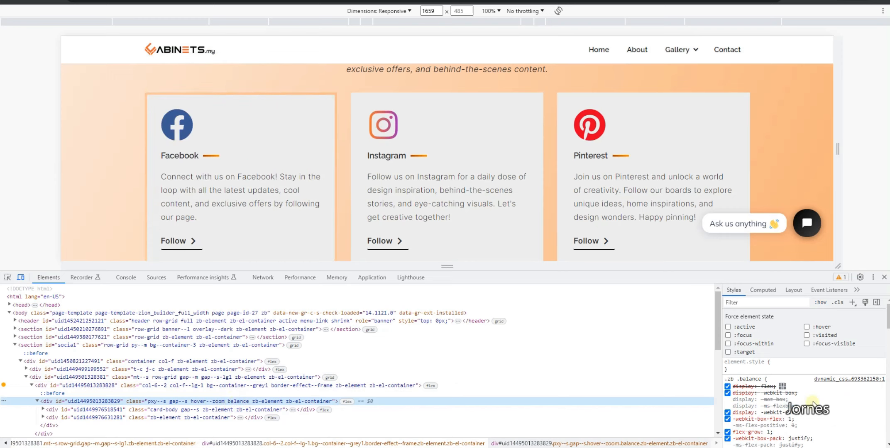
left_click(820, 303)
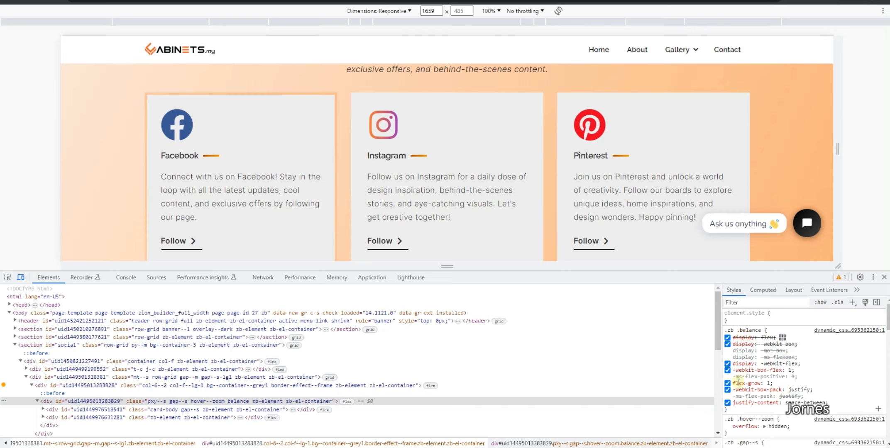
mouse_move(739, 382)
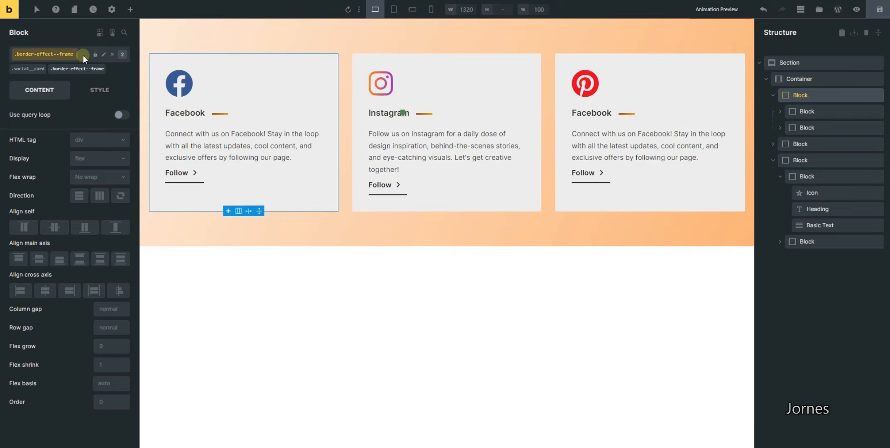
Step: Add a jc-sb class to the Facebook card's outer block and set its main-axis alignment to Space between
left_click(82, 55)
left_click(83, 55)
left_click(84, 52)
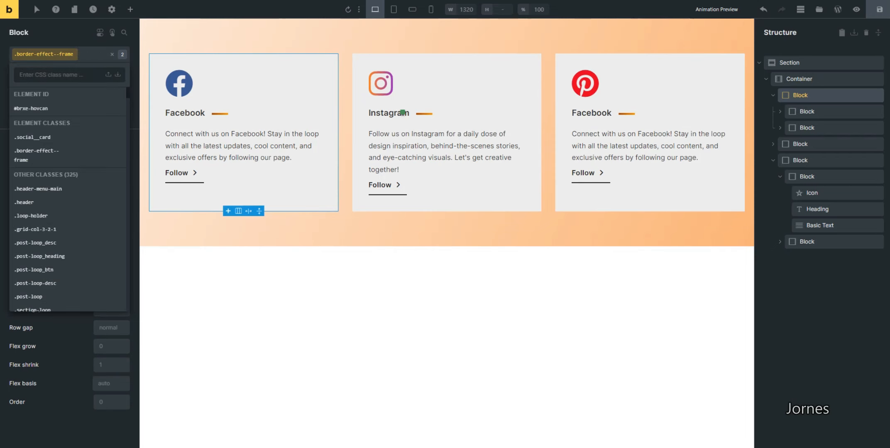
left_click(349, 417)
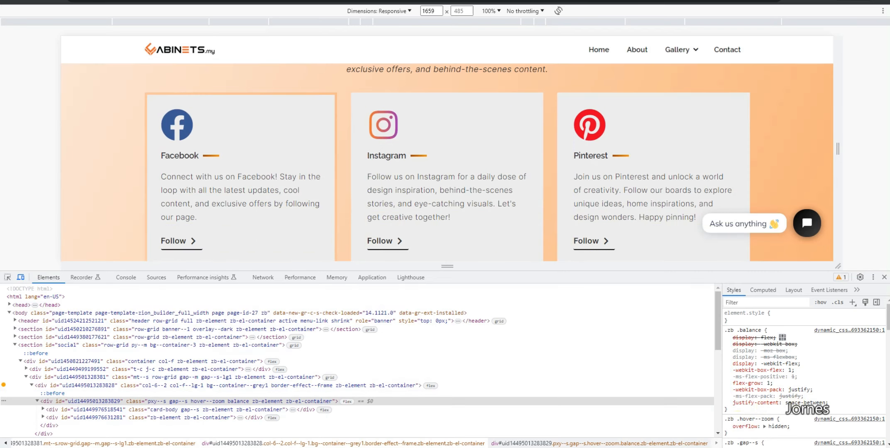
key("alt+Tab")
left_click(81, 56)
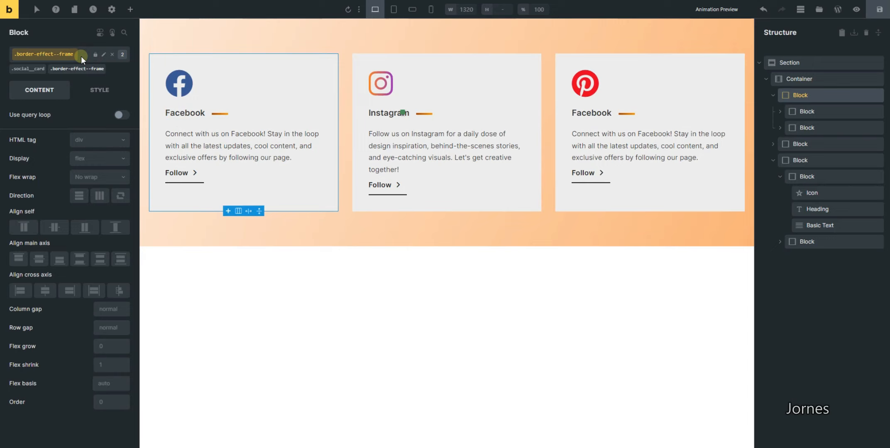
left_click(81, 56)
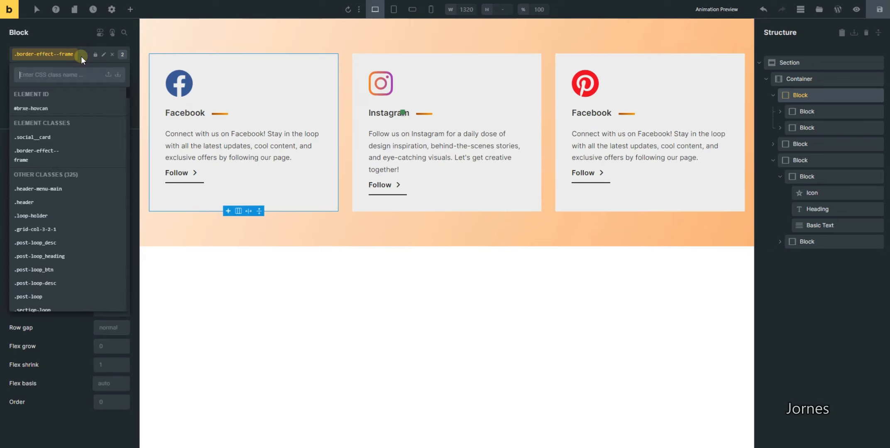
type("jc")
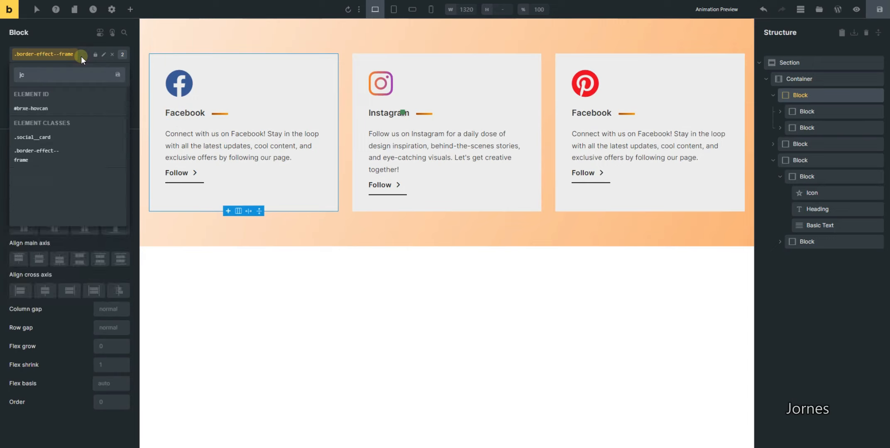
type("-sb")
key("Return")
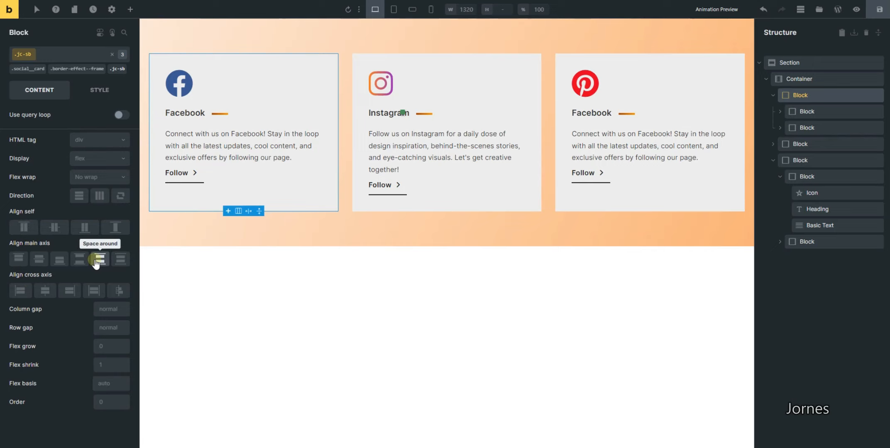
left_click(81, 261)
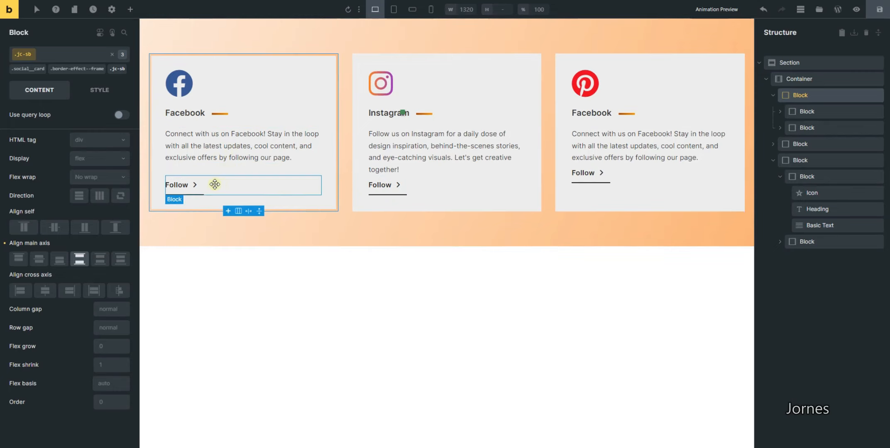
Step: Append two <br> tags and a second copy of the description to the Facebook card's text
left_click(292, 152)
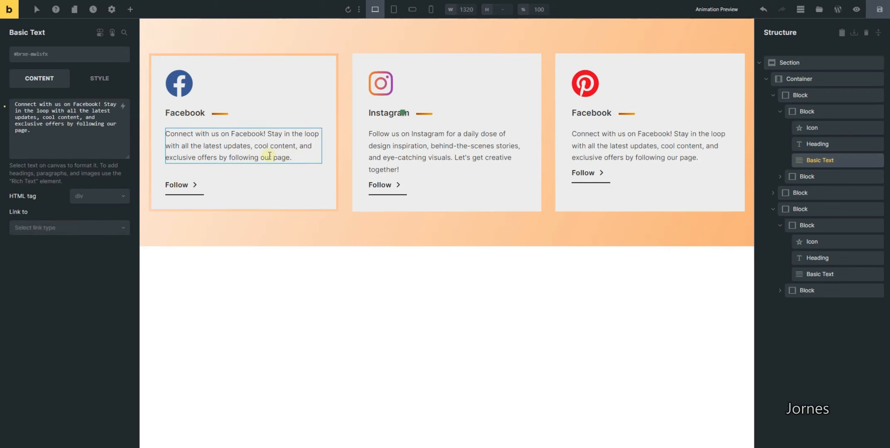
triple_click(46, 130)
key("ctrl+c")
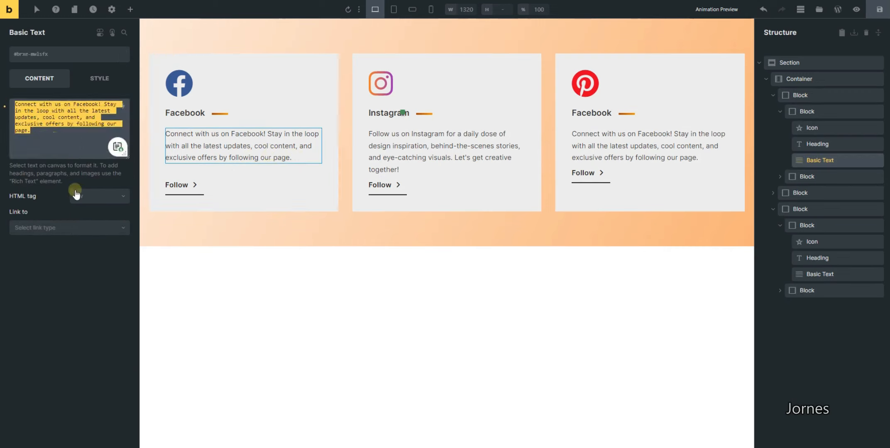
left_click(58, 133)
type("<br><br>")
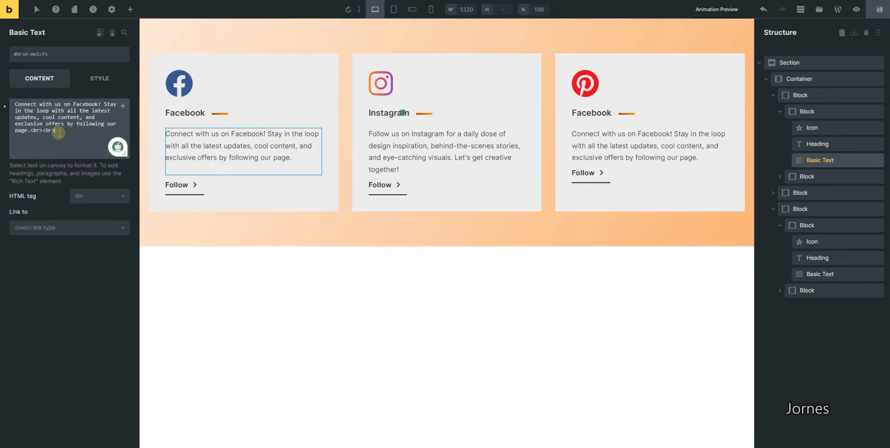
key("ctrl+v")
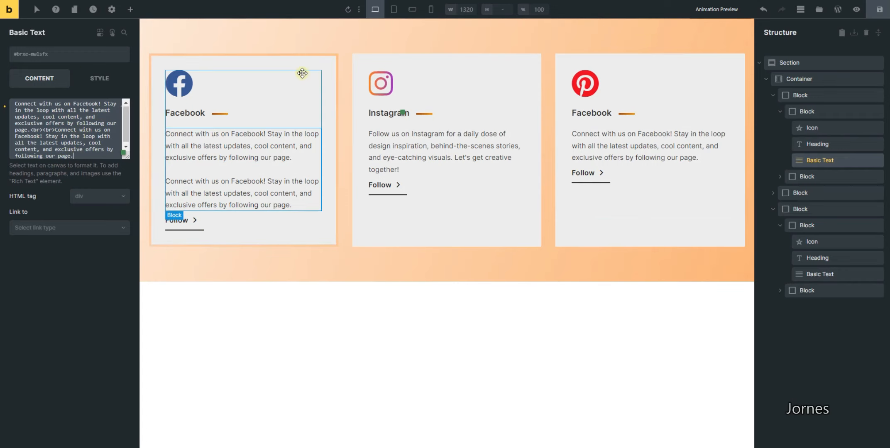
Step: Rename the jc-sb class on the Facebook card's outer block to balance
left_click(312, 78)
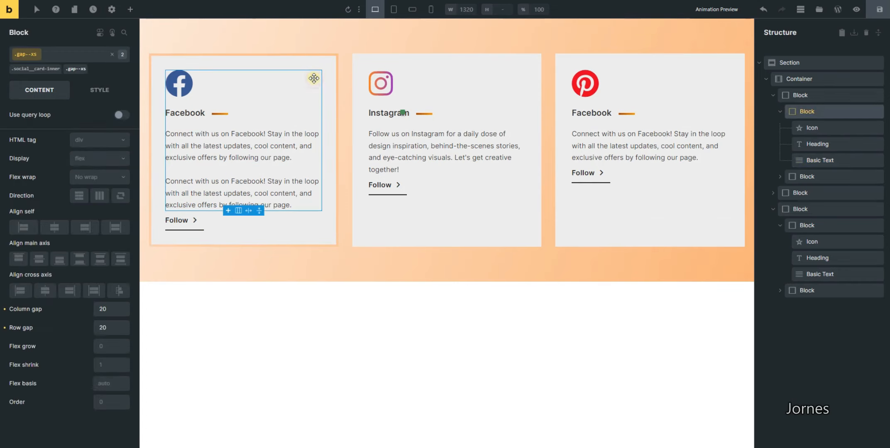
left_click(312, 63)
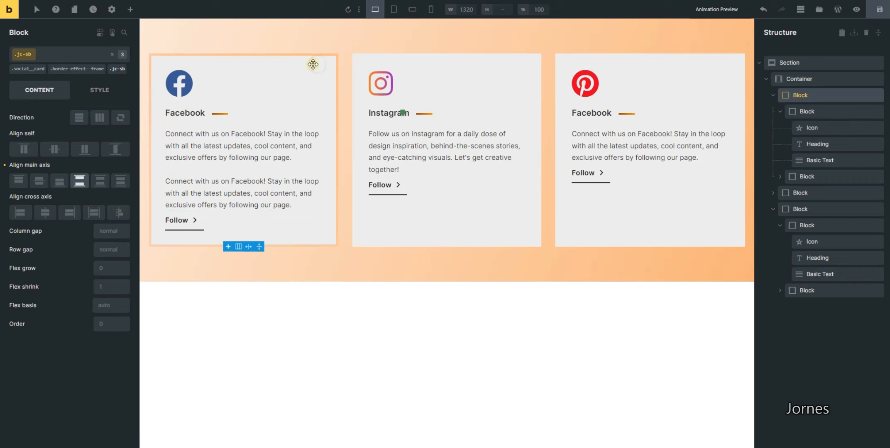
left_click(54, 52)
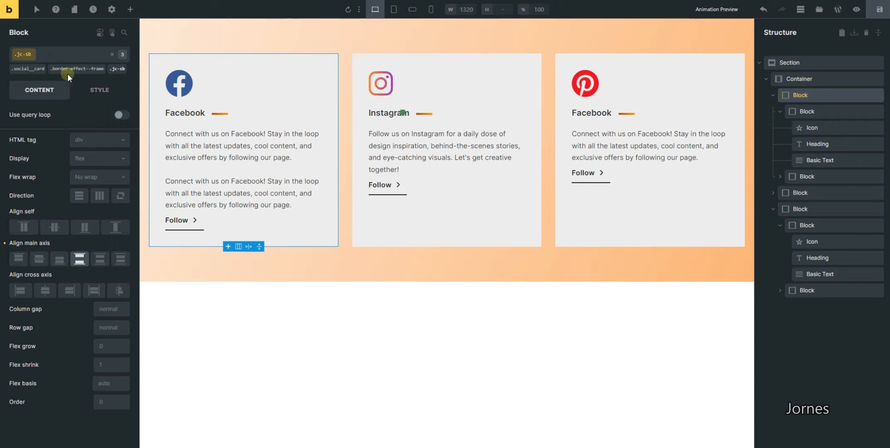
left_click(118, 69)
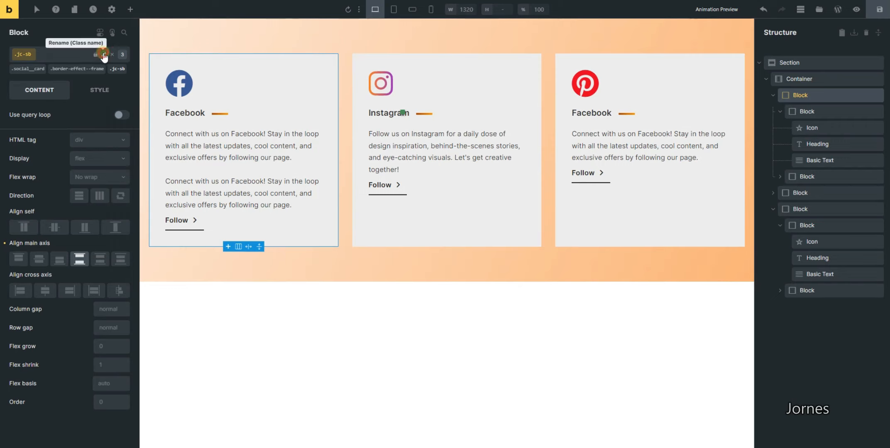
left_click(43, 54)
key("ctrl+a")
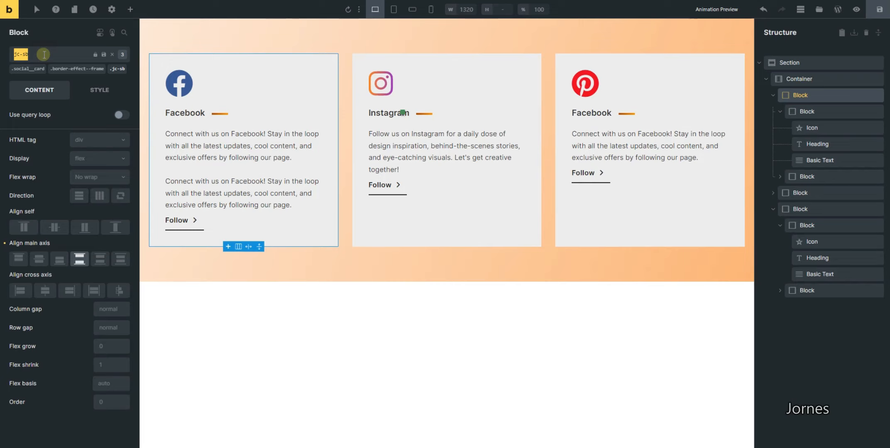
type("balance")
key("Return")
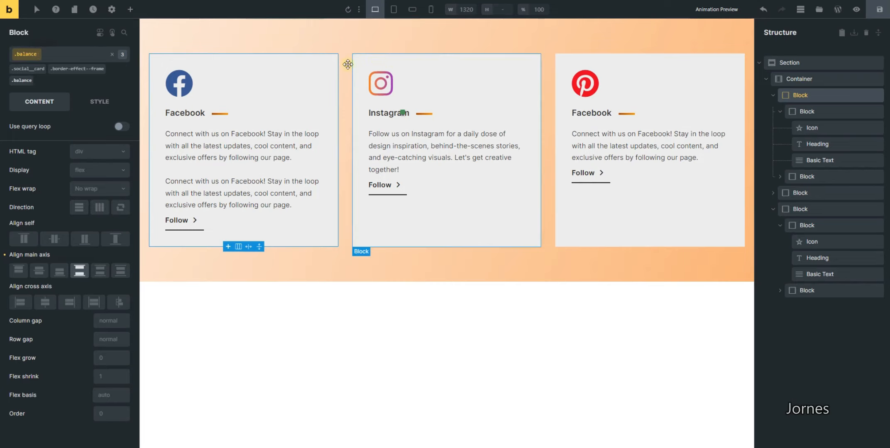
Step: Add the existing balance class to the Instagram card's outer block
left_click(773, 95)
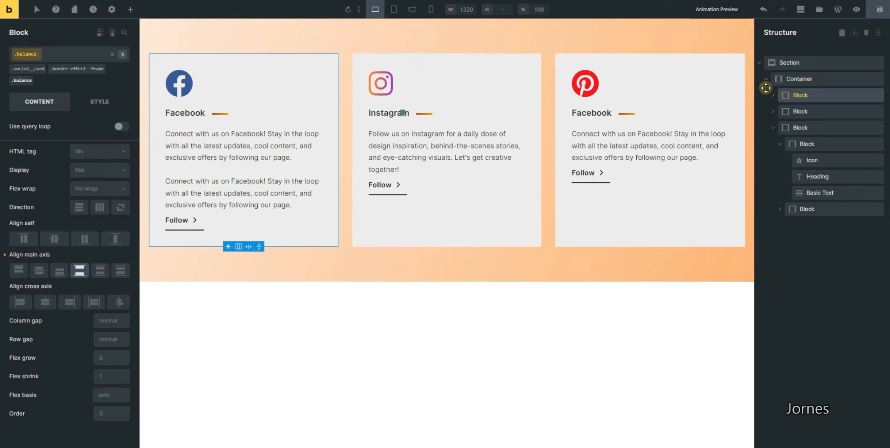
left_click(791, 111)
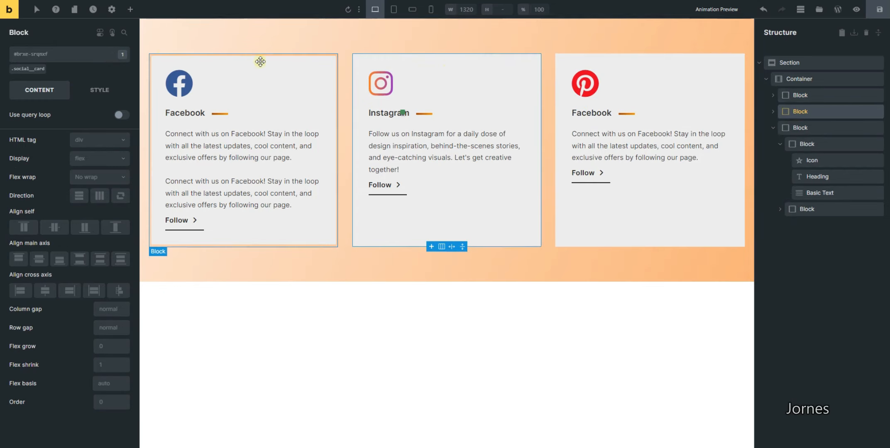
left_click(57, 55)
type("blas")
key("BackSpace")
key("BackSpace")
type("a")
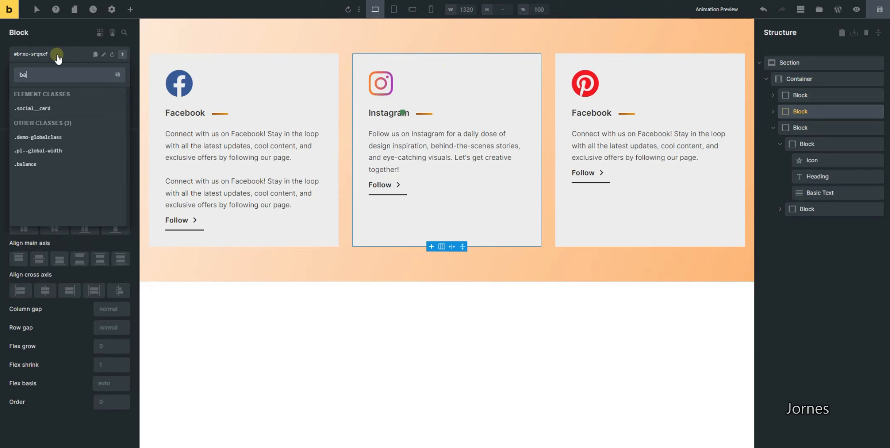
type("lan")
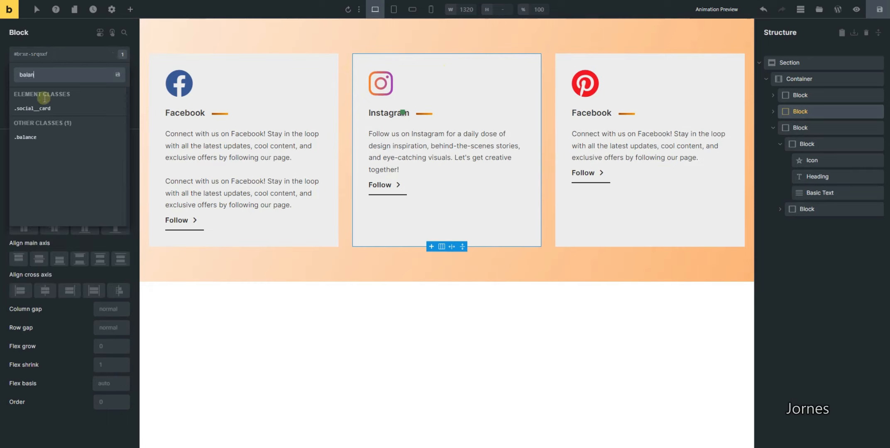
left_click(42, 137)
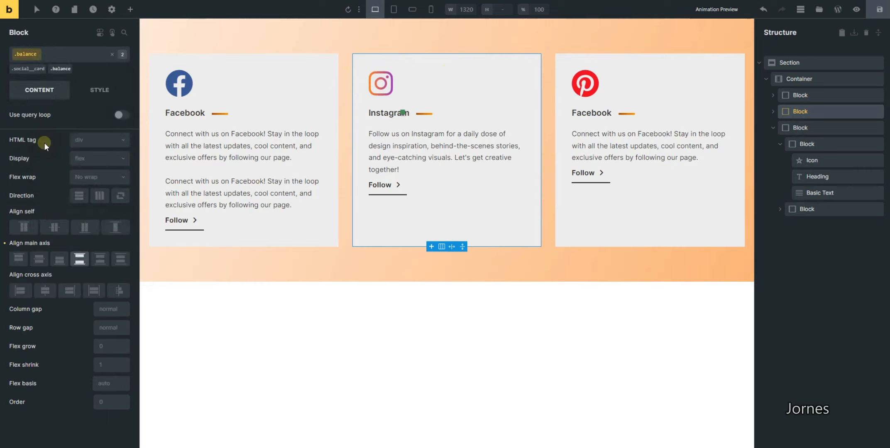
Step: Add the existing balance class to the outer block of the card with the Pinterest icon
left_click(800, 128)
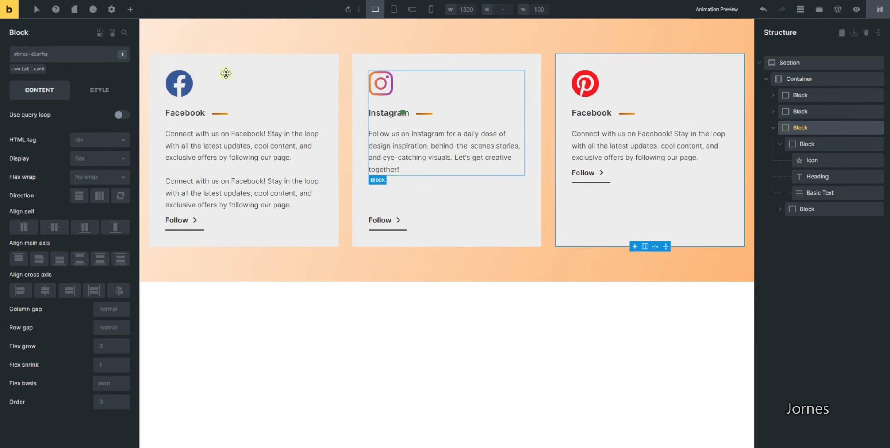
left_click(61, 56)
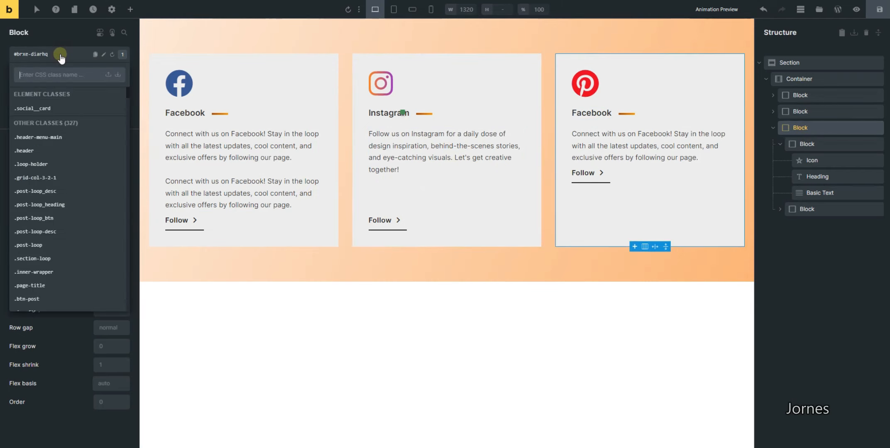
type("balan")
key("BackSpace")
key("BackSpace")
key("BackSpace")
type("alance")
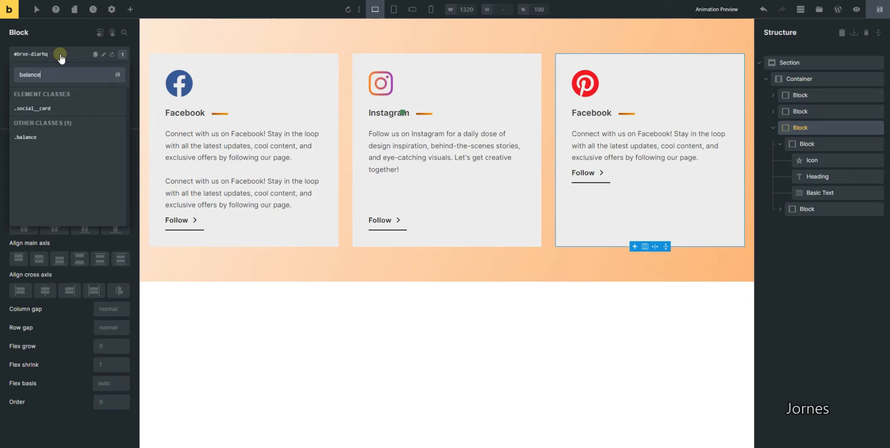
left_click(35, 132)
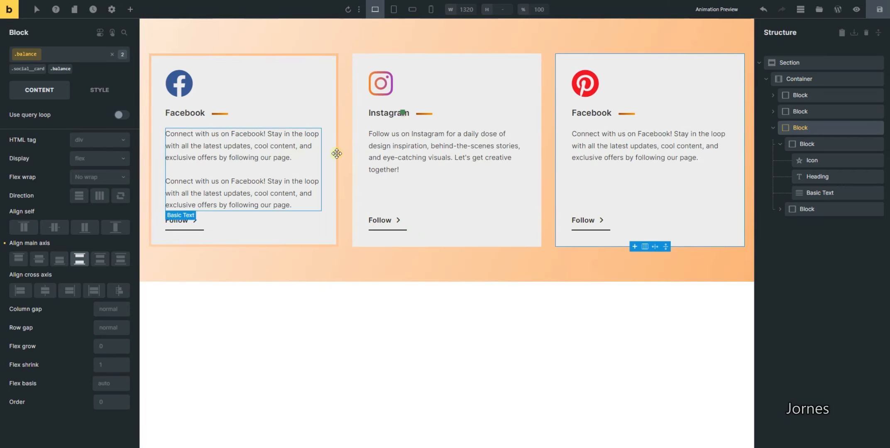
double_click(381, 146)
left_click(403, 157)
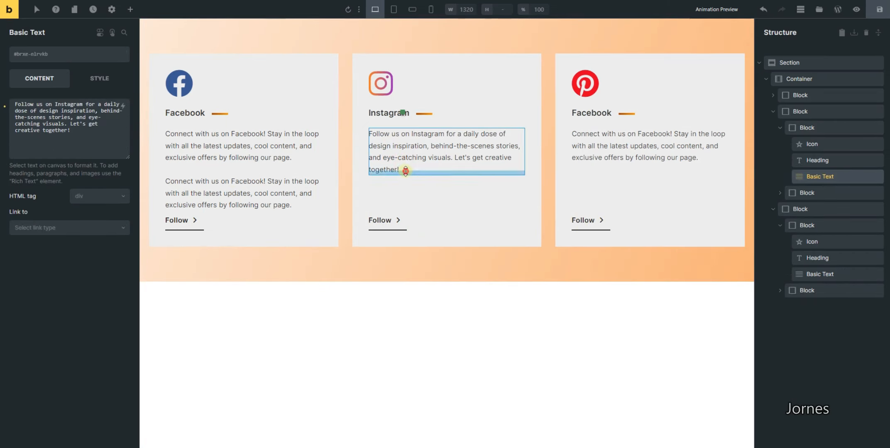
left_click_drag(404, 166, 362, 130)
left_click(359, 146)
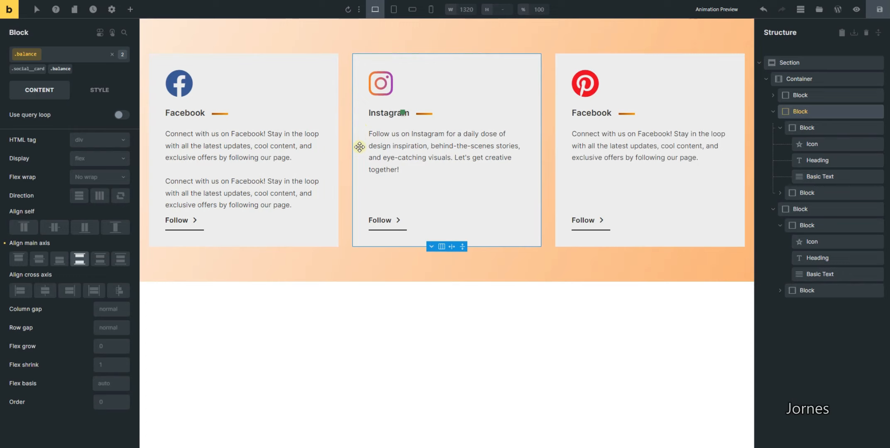
key("ctrl+c")
left_click(398, 139)
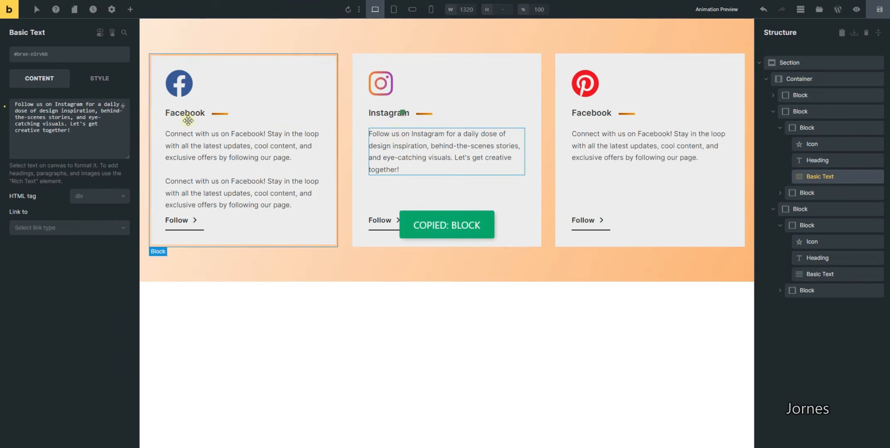
triple_click(91, 118)
left_click_drag(85, 136, 15, 104)
key("ctrl+v")
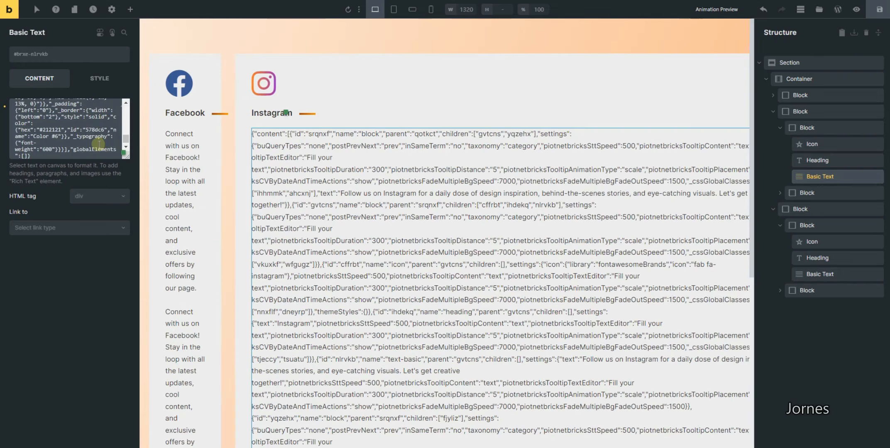
key("ctrl+z")
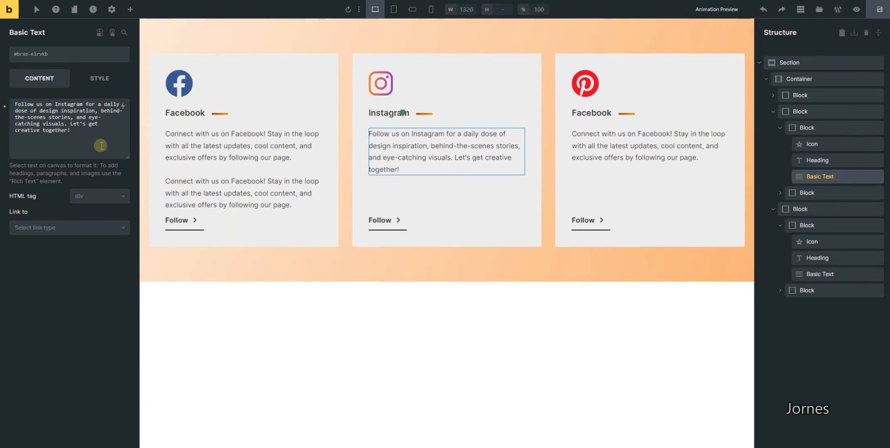
Step: Append two more copies of the description to the Instagram card's text, the first after <br><br> and the second after <br>
left_click(85, 132)
key("ctrl+a")
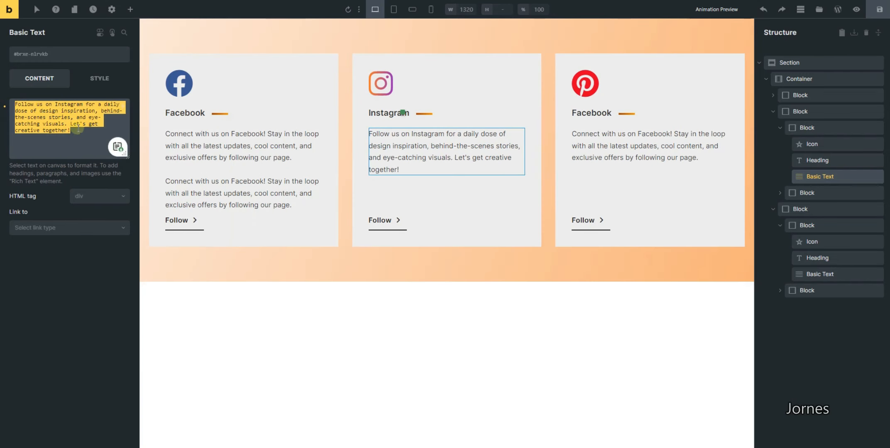
left_click(83, 133)
type("<br>")
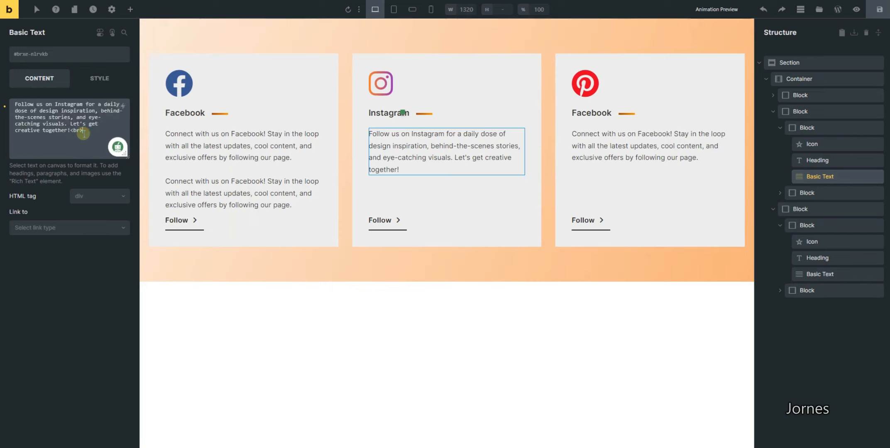
type("<br>")
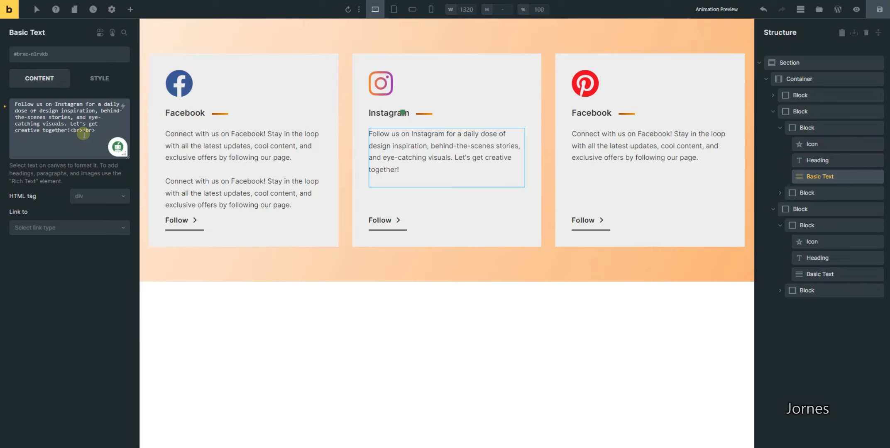
key("ctrl+v")
type("<br>")
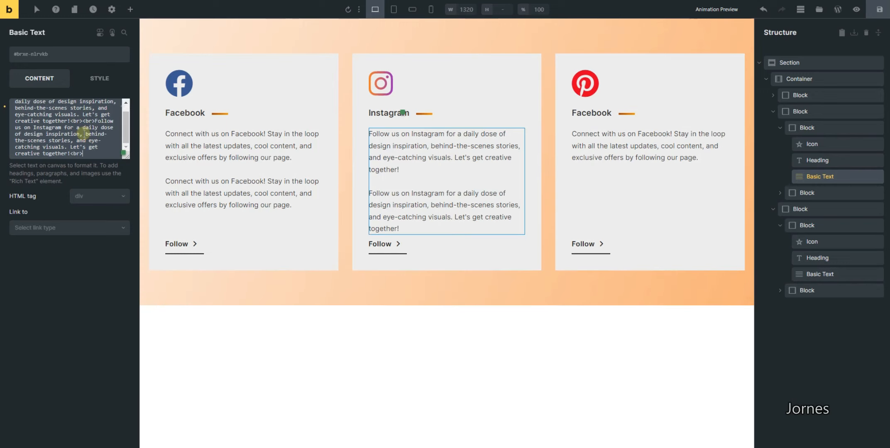
key("ctrl+v")
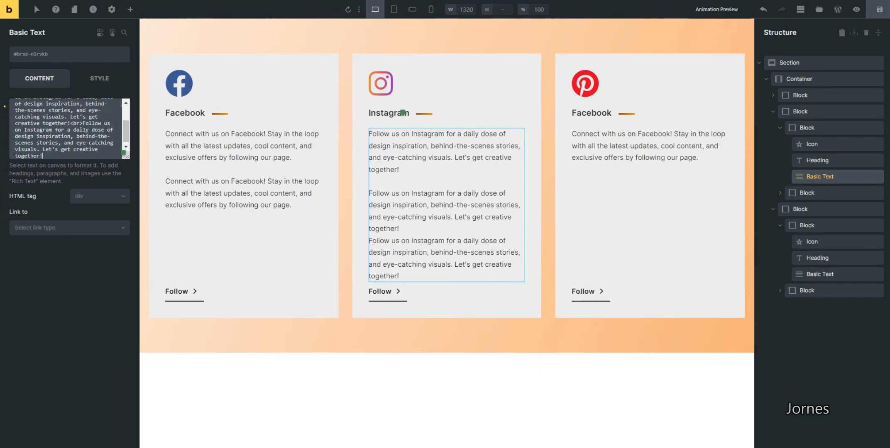
Step: Set a top margin of 20 on the social-button class of the Instagram card's button block
left_click(397, 292)
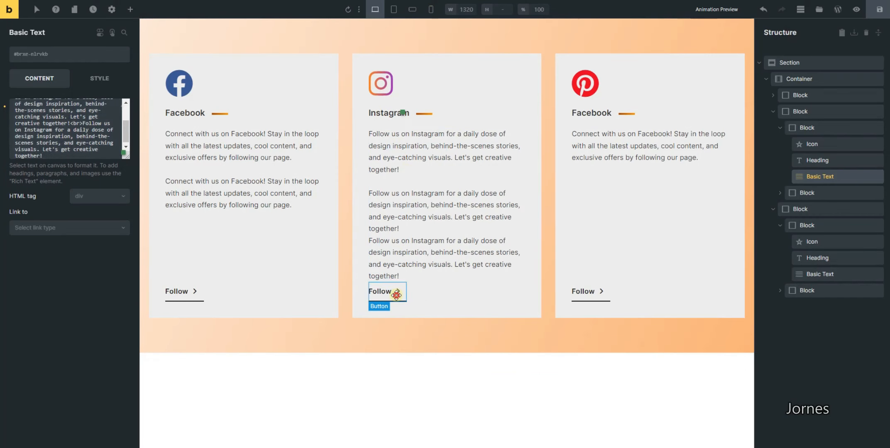
left_click(811, 193)
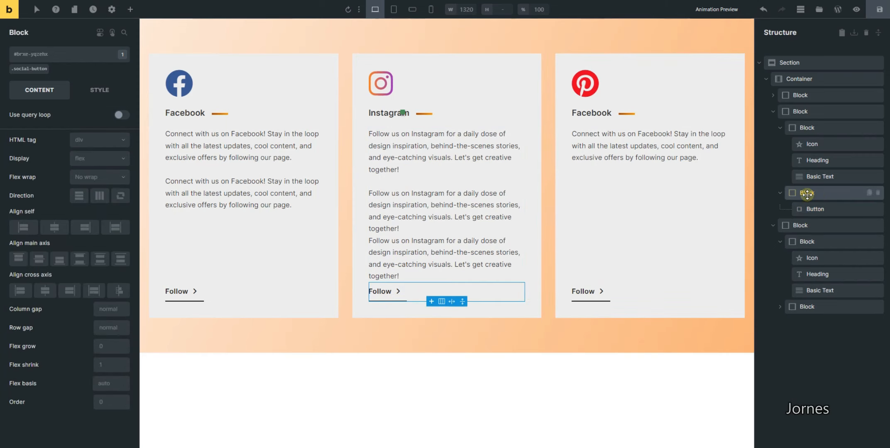
left_click(26, 69)
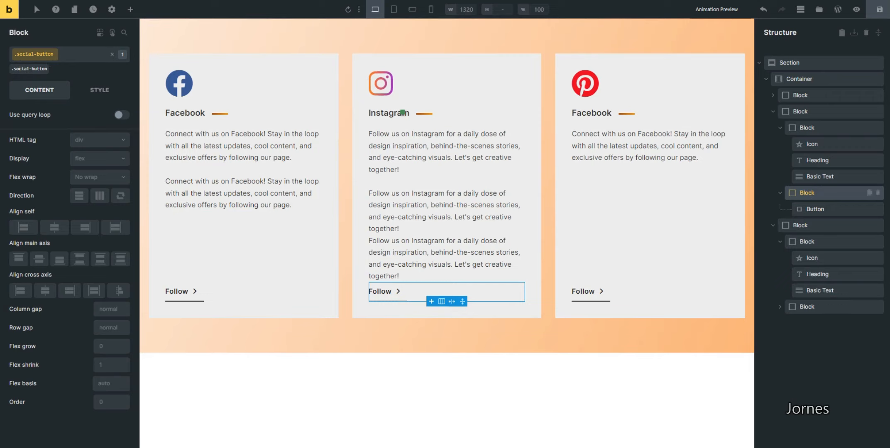
left_click(90, 92)
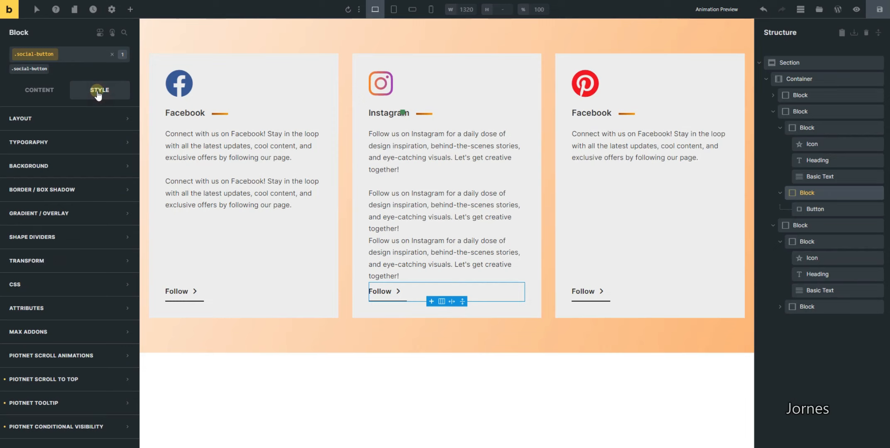
left_click(63, 118)
left_click(68, 178)
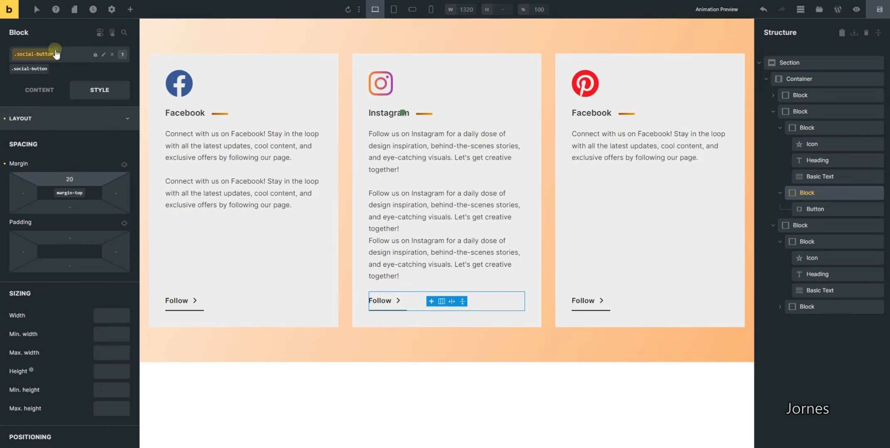
left_click(62, 119)
left_click(277, 190)
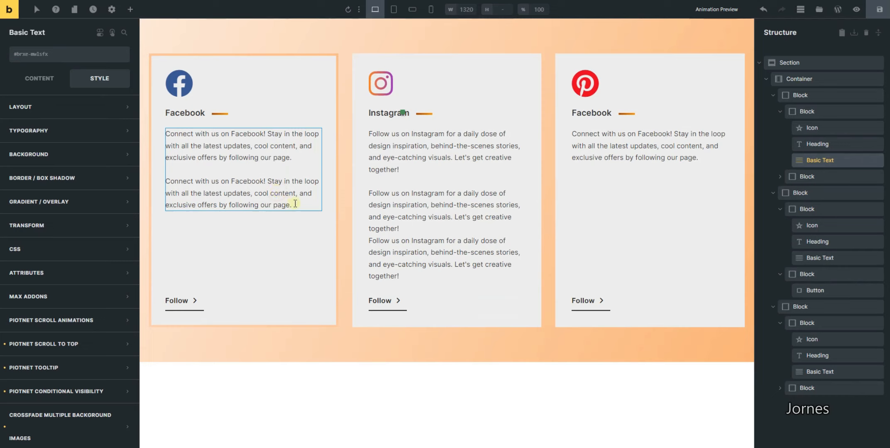
Step: Remove the <br><br> and the second copy of the description from the text of the card with the Facebook icon
left_click(40, 78)
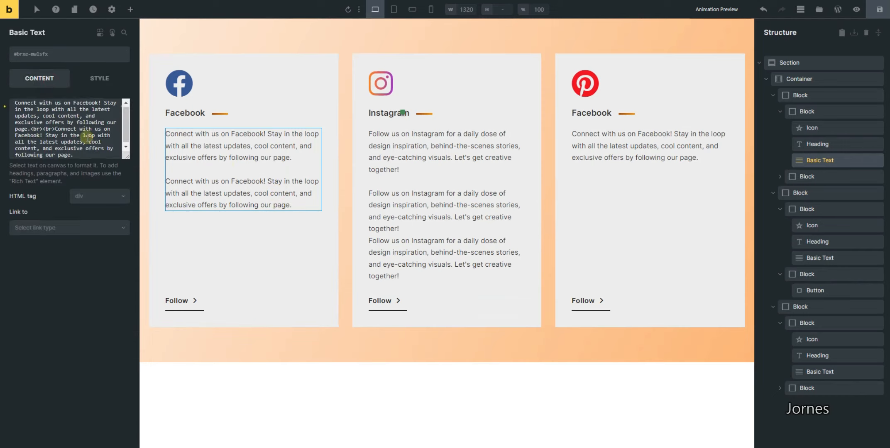
scroll(87, 138, "down", 2)
left_click(88, 155)
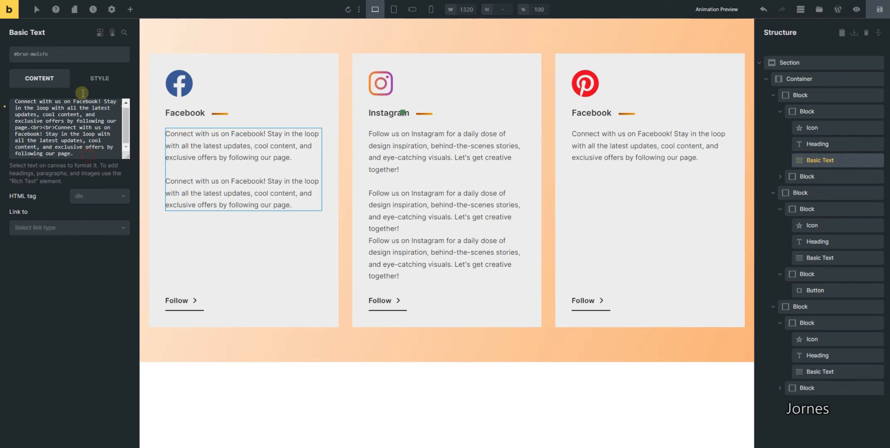
key("ctrl+a")
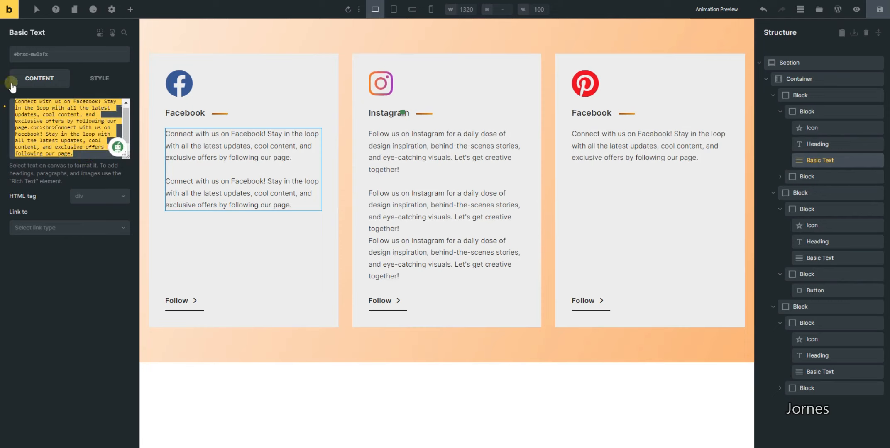
left_click_drag(73, 153, 30, 127)
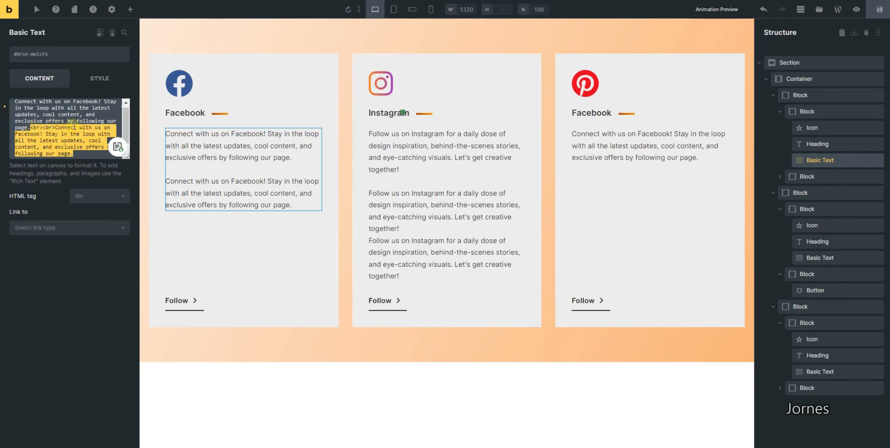
key("BackSpace")
Step: Delete the two extra description copies and their line breaks from the Instagram card's text
left_click(449, 207)
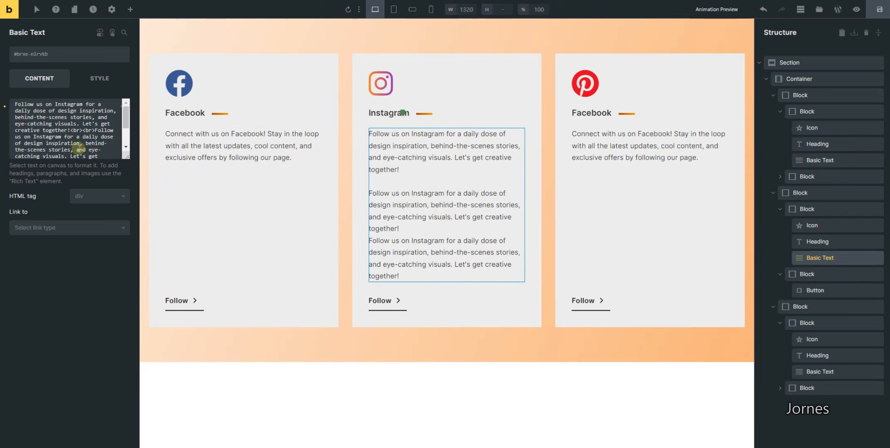
left_click_drag(72, 130, 122, 181)
key("BackSpace")
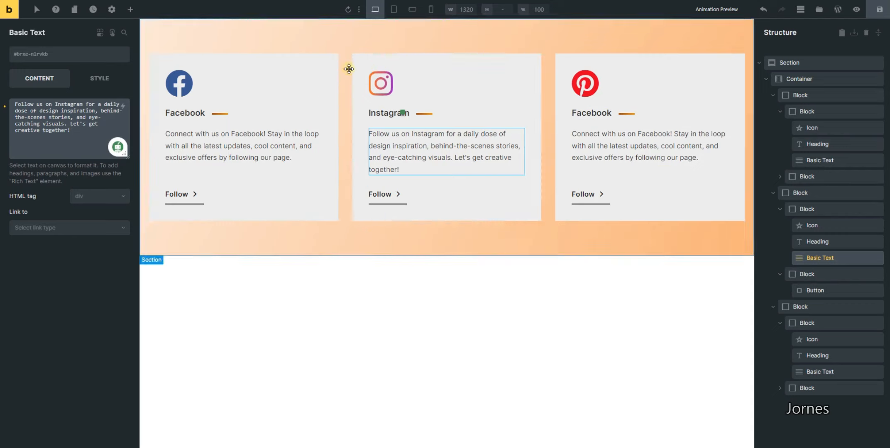
Step: Add the existing border-effect--frame class to the Instagram card's outer block
left_click(402, 62)
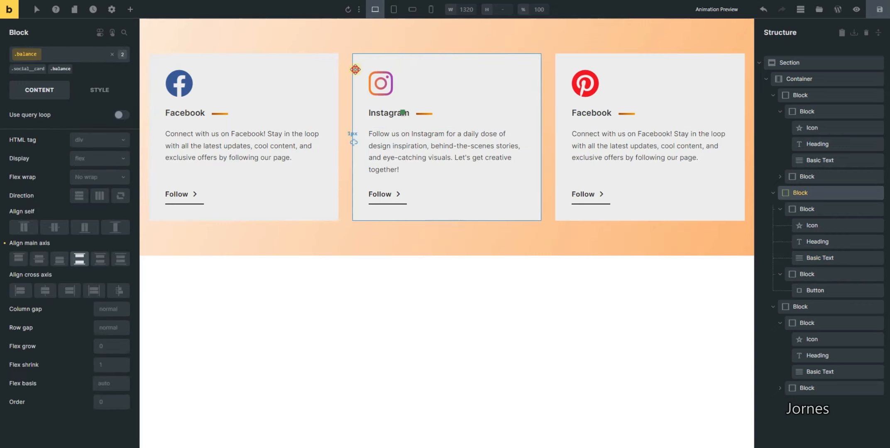
left_click(292, 74)
mouse_move(58, 76)
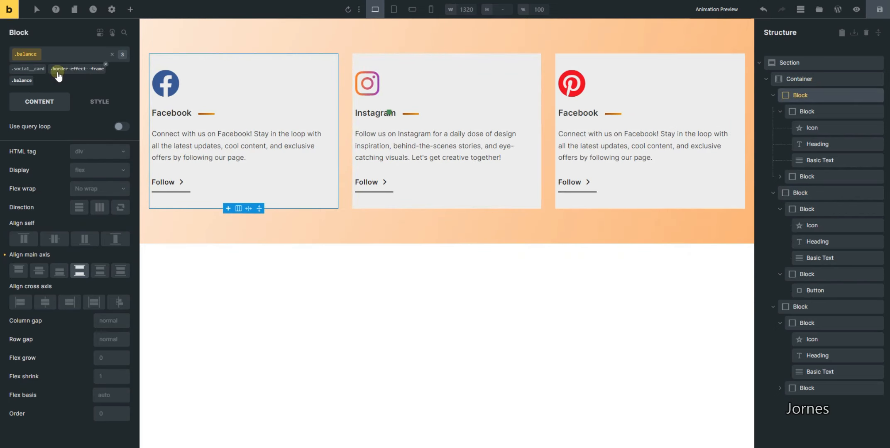
left_click(370, 63)
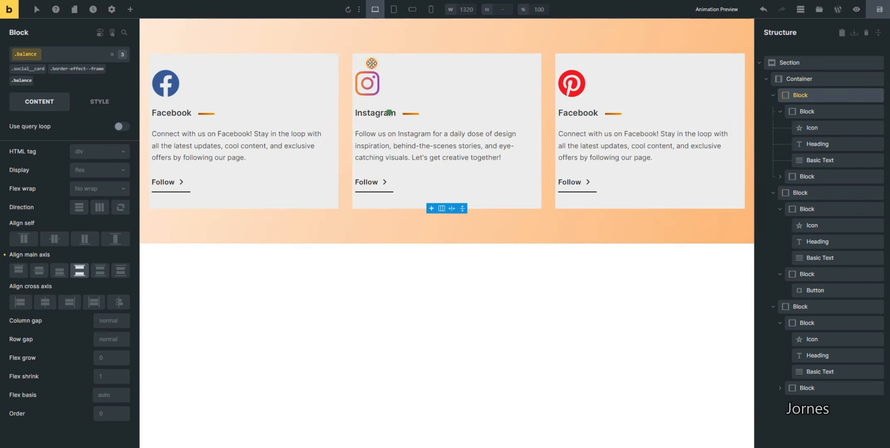
left_click(53, 52)
type("border")
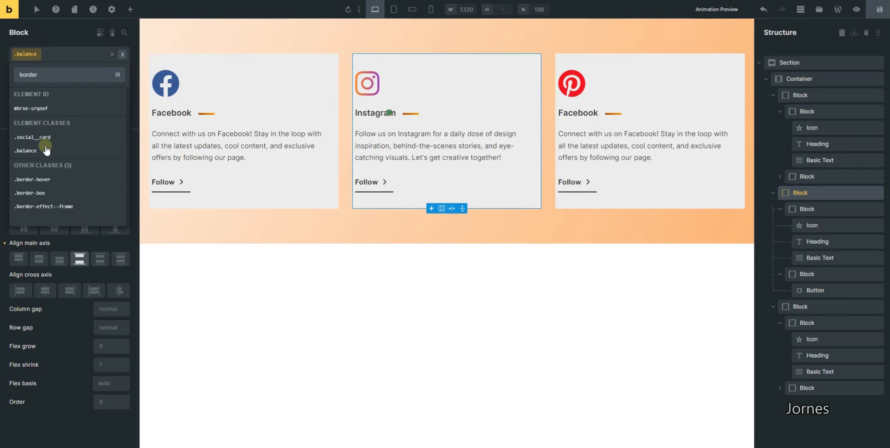
left_click(54, 206)
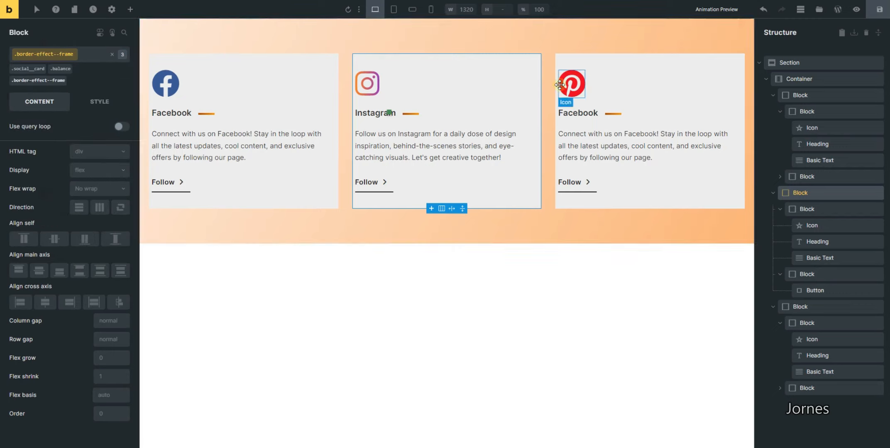
Step: Add the existing border-effect--frame class to the outer block of the card with the Pinterest icon
left_click(606, 62)
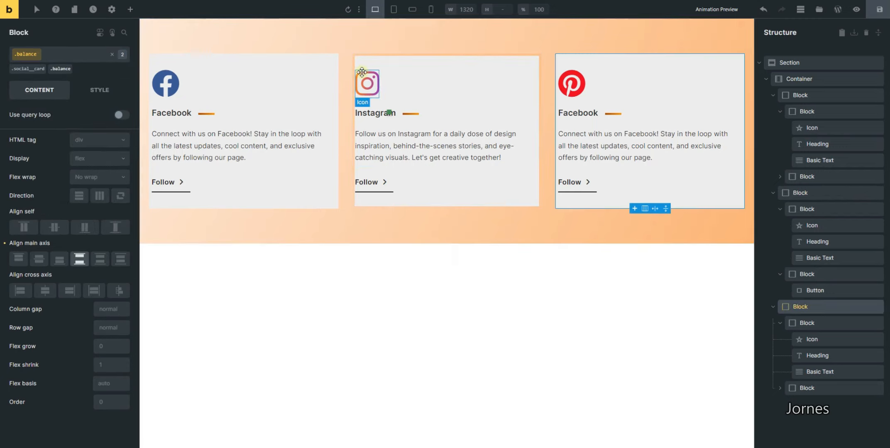
left_click(62, 55)
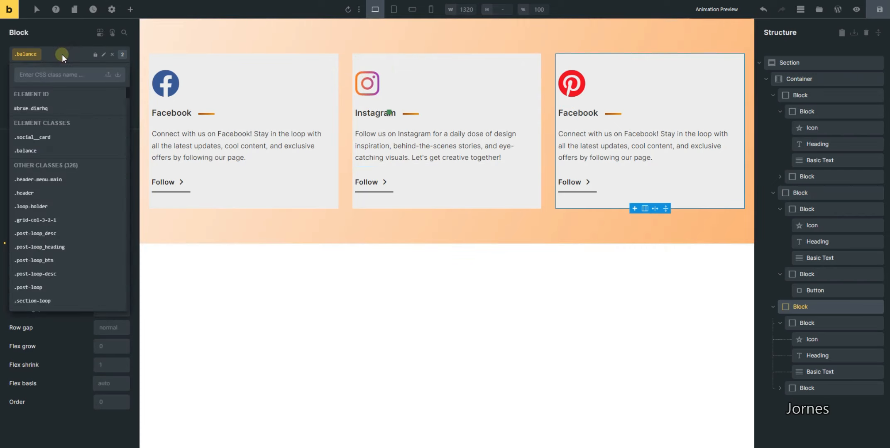
type("border")
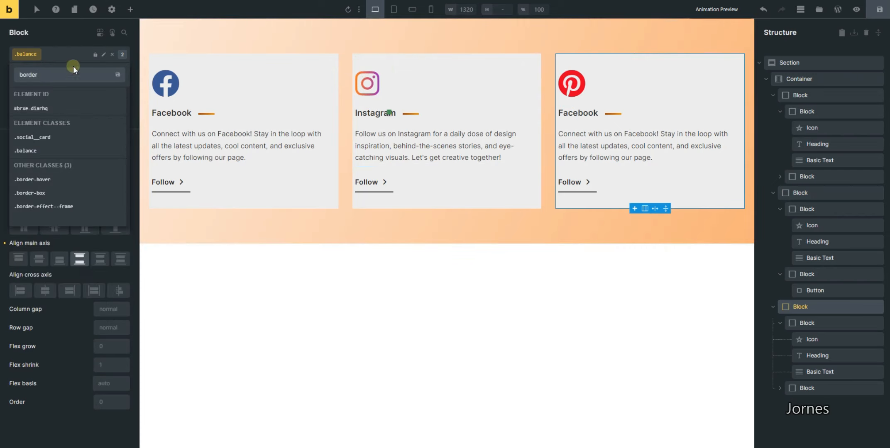
left_click(59, 206)
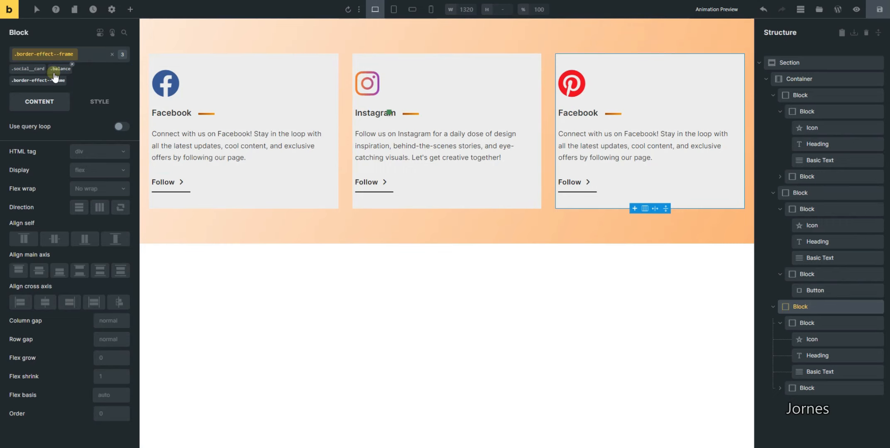
Step: Check the layout spacing of the social__card class on the block of the card with the Pinterest icon
left_click(27, 69)
left_click(96, 102)
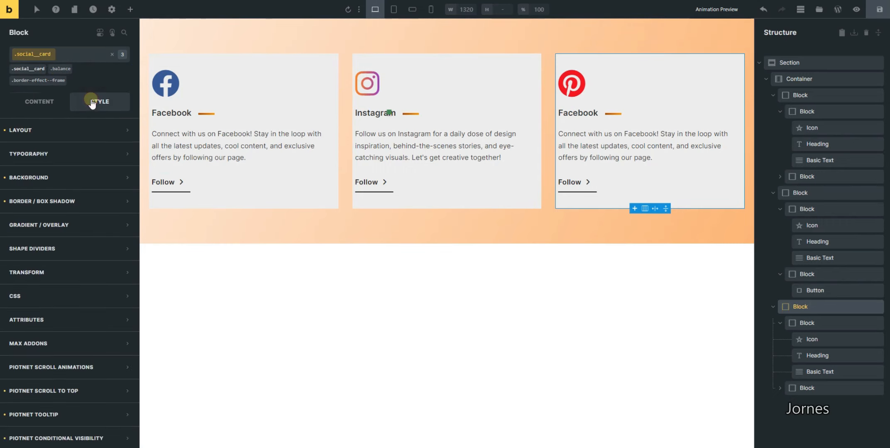
left_click(78, 143)
left_click(81, 132)
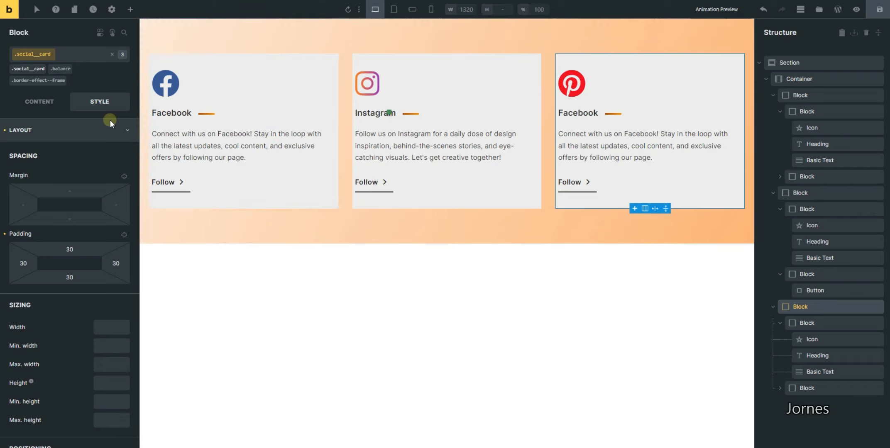
left_click(88, 130)
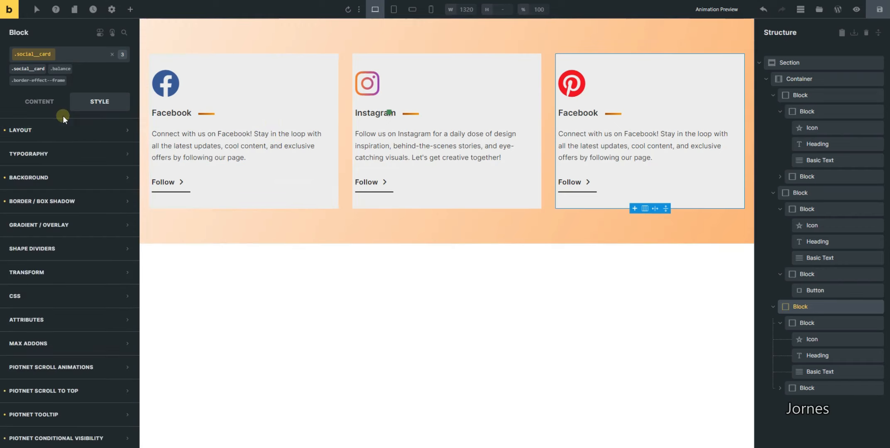
Step: Clear the left padding override of the balance class on the Facebook card's outer block and recheck its layout spacing
left_click(225, 66)
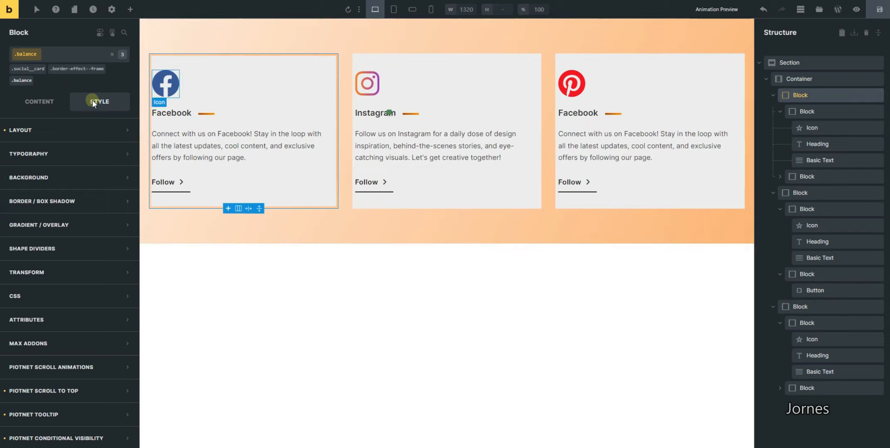
left_click(24, 81)
left_click(25, 81)
left_click(48, 125)
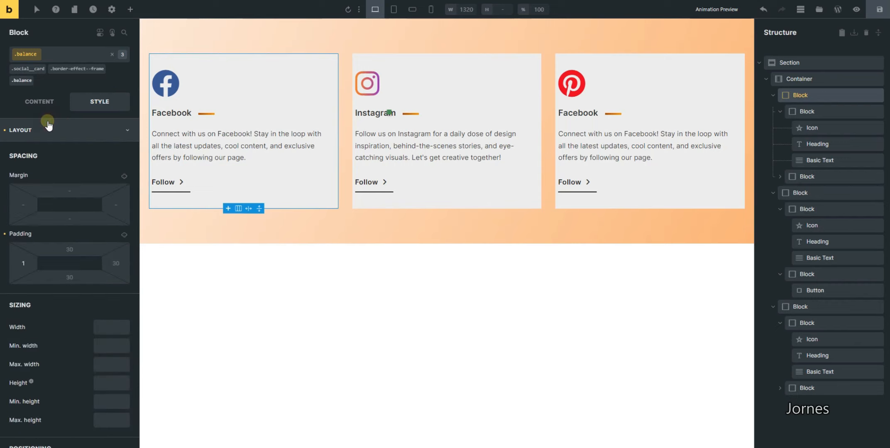
left_click(4, 235)
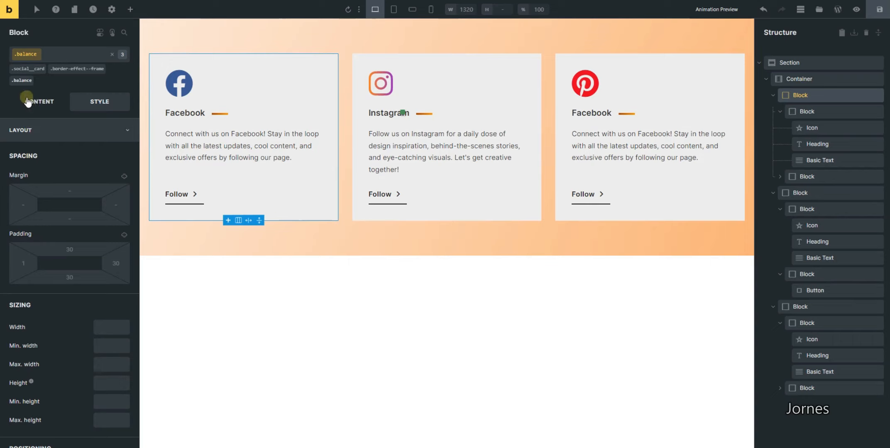
left_click(63, 130)
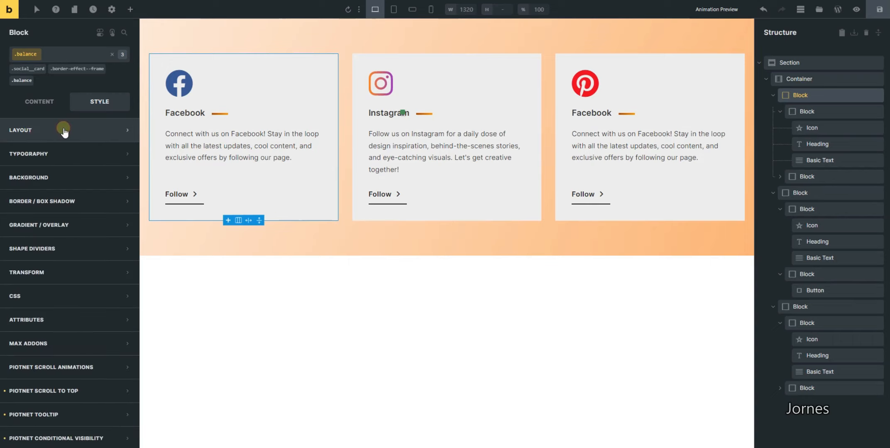
left_click(62, 130)
left_click(23, 263)
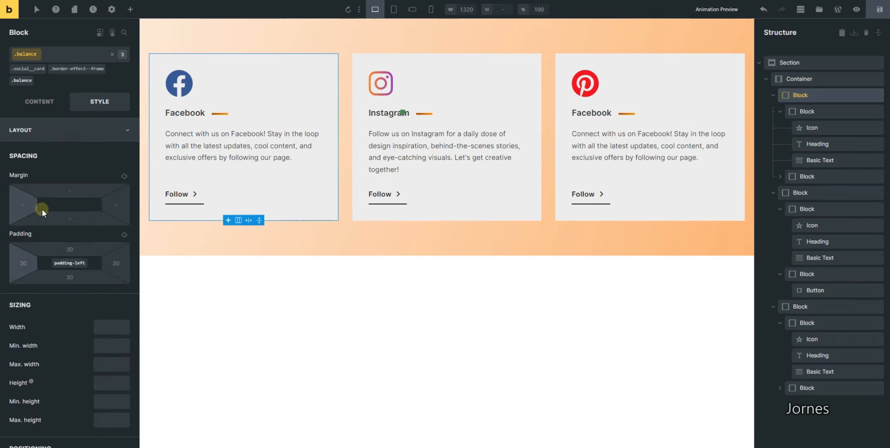
left_click(46, 132)
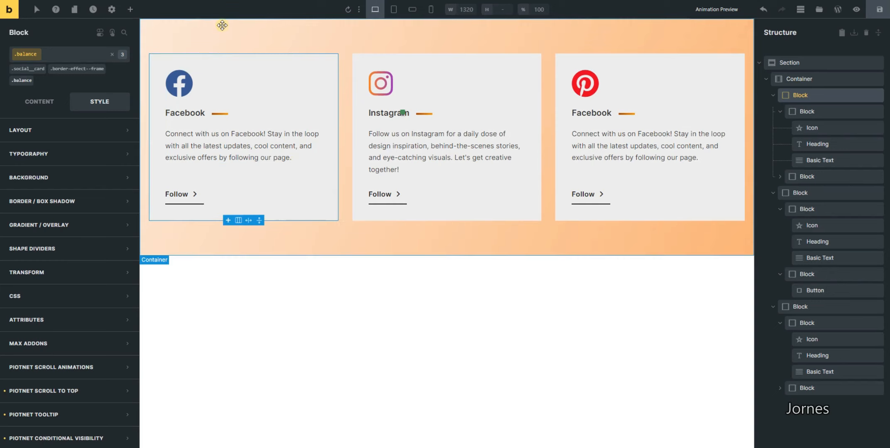
Step: Activate the social__card class on the Facebook card's outer block and rename that block as Card Wrapper
left_click(38, 69)
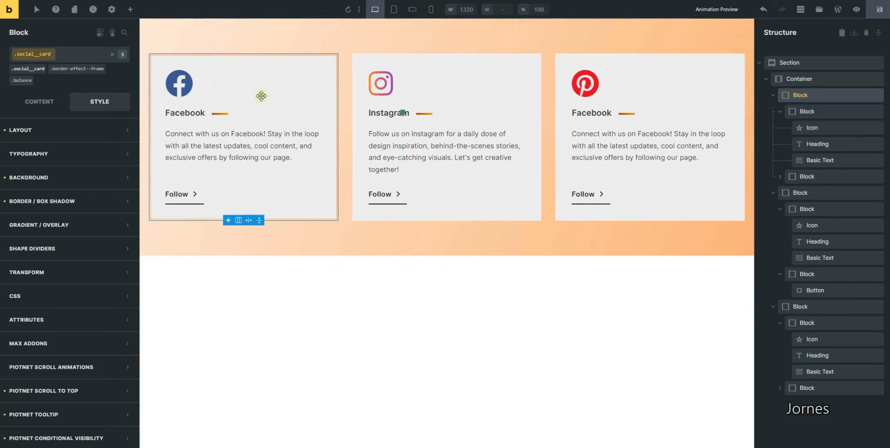
left_click(179, 83)
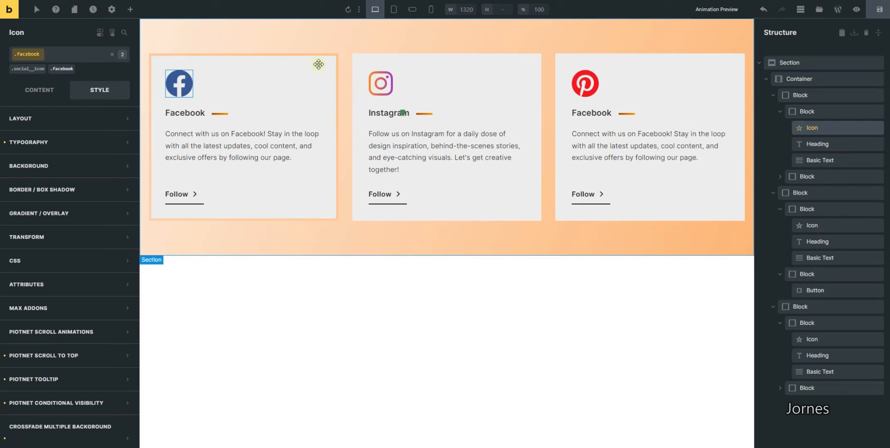
left_click(781, 111)
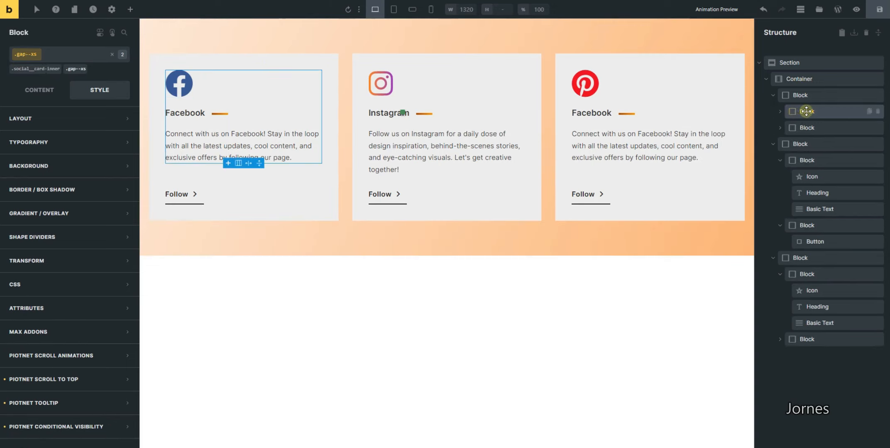
left_click(774, 95)
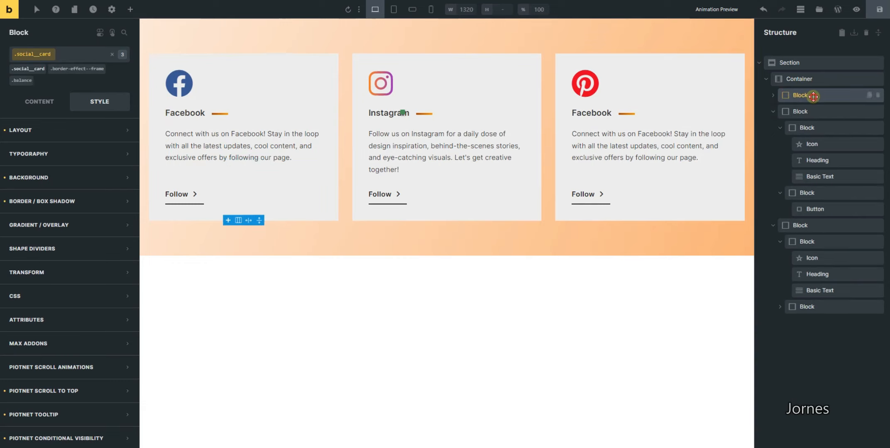
double_click(814, 95)
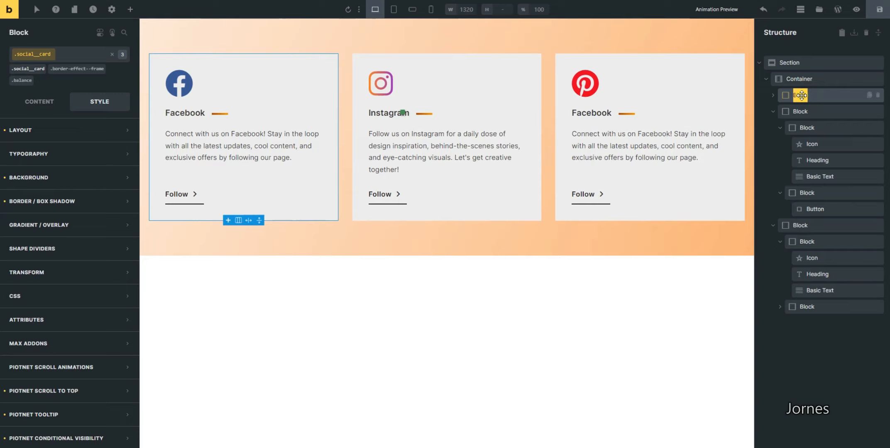
type("Card Wrapper")
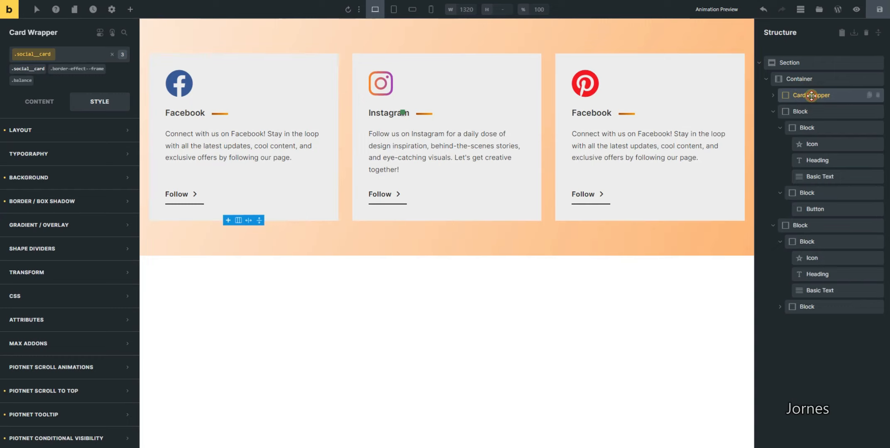
Step: Add an empty rule root:hover .social-icon {} to the social__card class's custom CSS and open a new line inside its braces
left_click(39, 106)
left_click(75, 102)
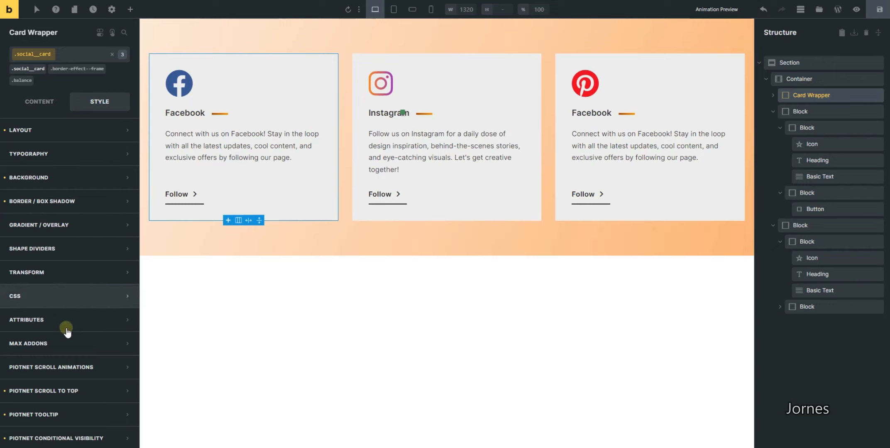
left_click(78, 302)
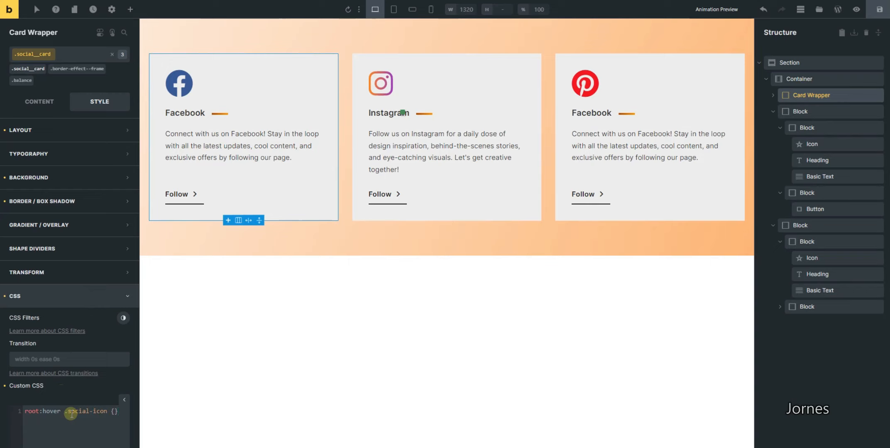
scroll(87, 335, "down", 5)
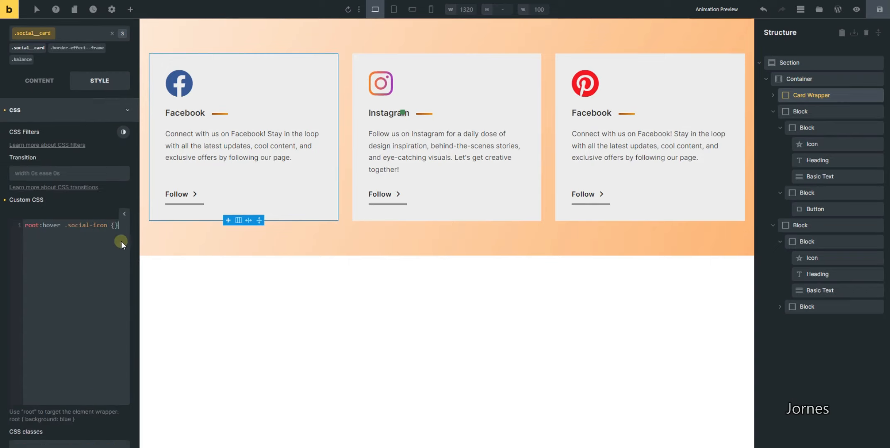
left_click(113, 225)
key("Return")
type("colour:")
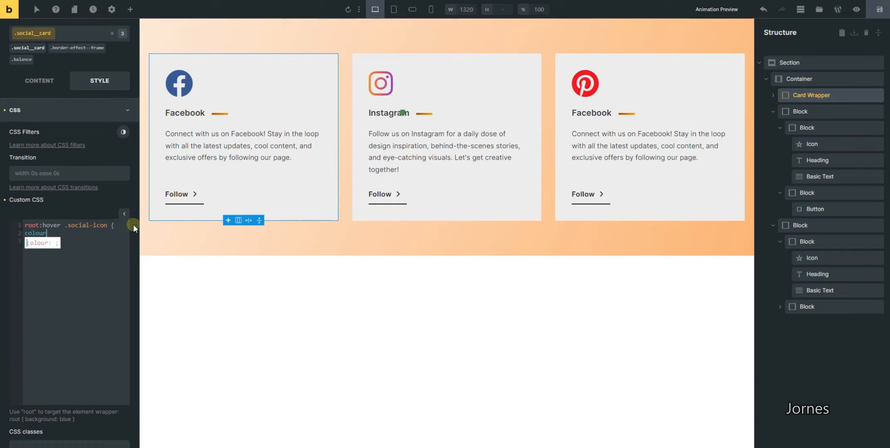
key("BackSpace")
key("BackSpace")
key("BackSpace")
key("BackSpace")
key("BackSpace")
key("BackSpace")
key("BackSpace")
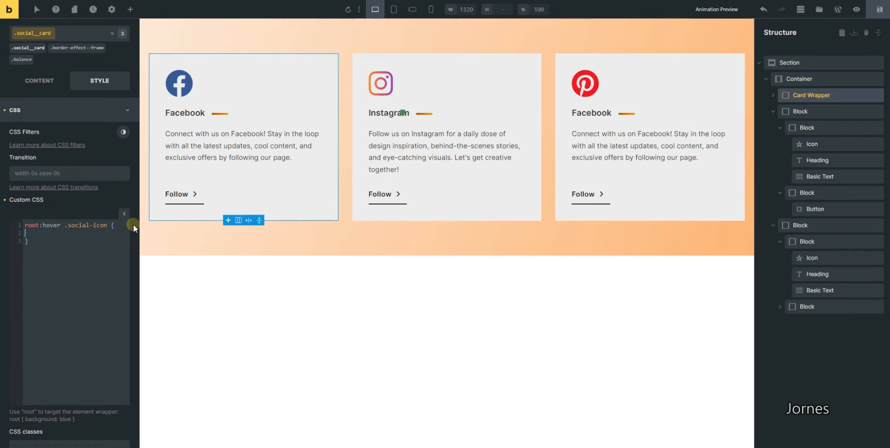
Step: Add the declaration transform:scale(1.02,1.05); inside the root:hover rule of the social__card class's custom CSS
type("tra")
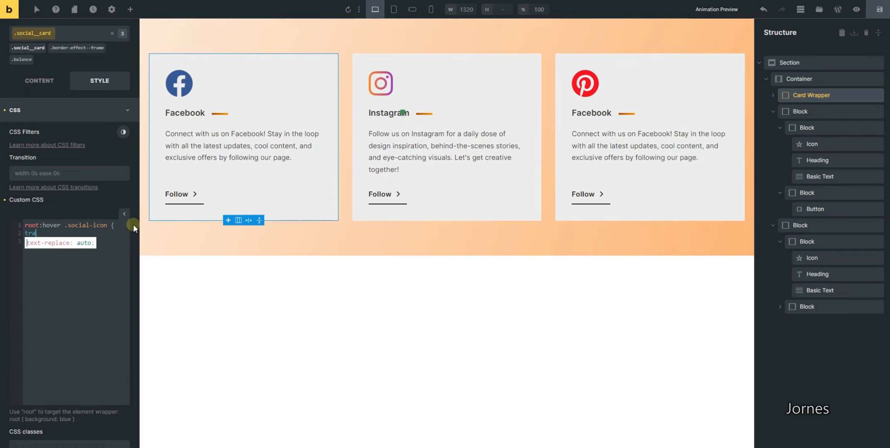
type("nsform")
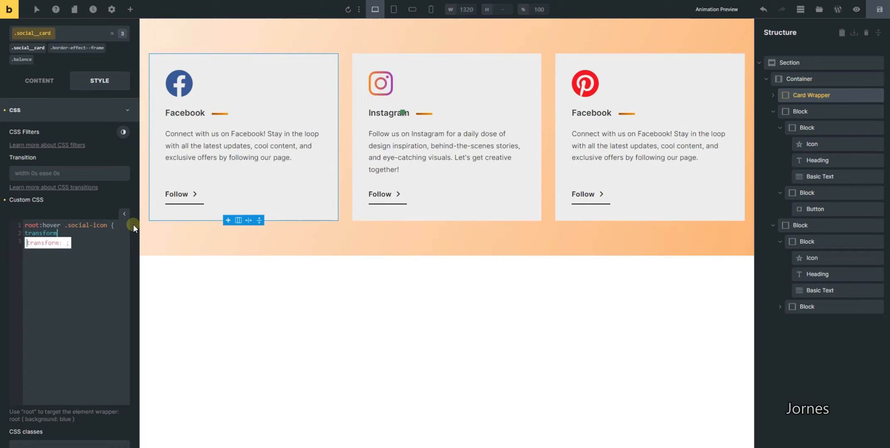
type(":scale();")
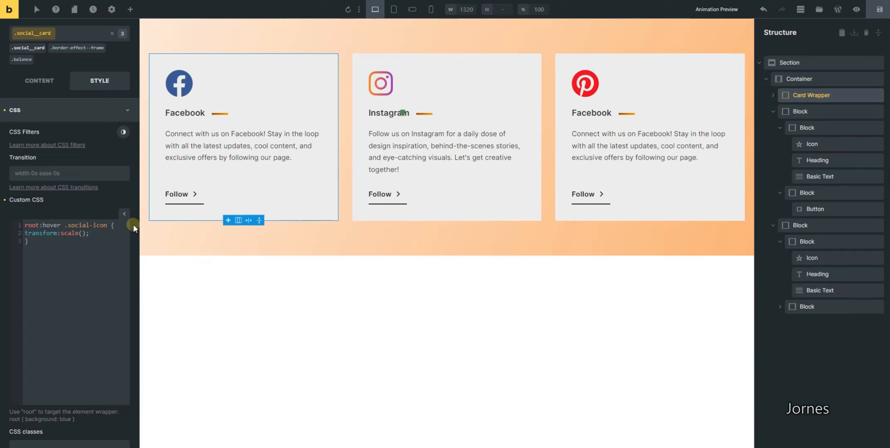
key("Left")
key("Left")
type("1.02")
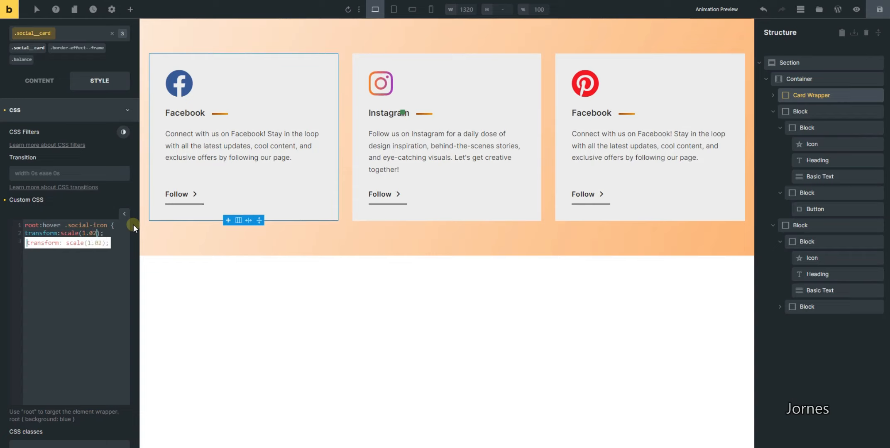
type(",1")
type(".02")
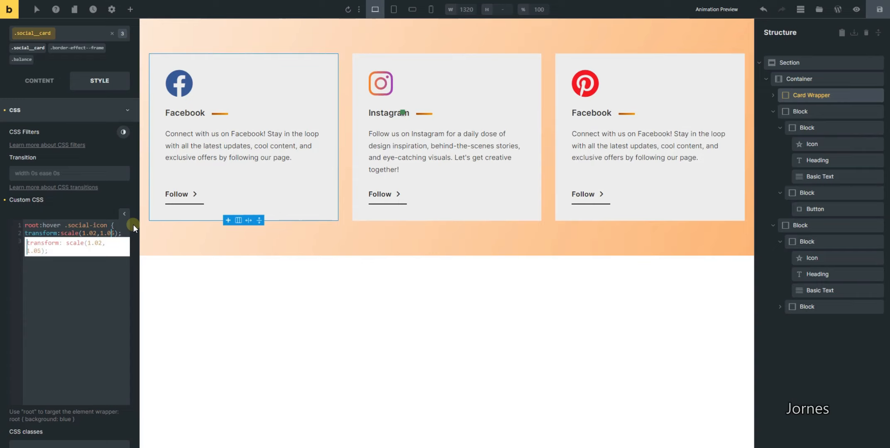
Step: Set the first scale value in the hover rule to 1.05 so it reads transform:scale(1.05,1.05);
key("Left")
key("Left")
key("Left")
key("shift+Right")
type("5")
left_click(64, 330)
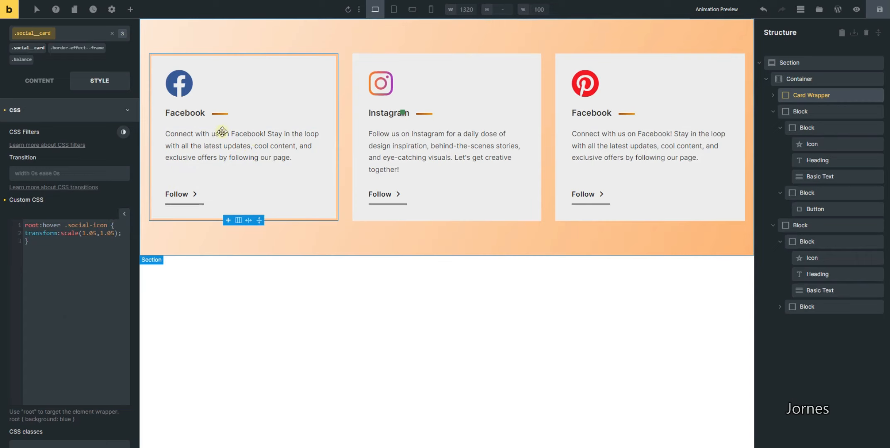
left_click(69, 244)
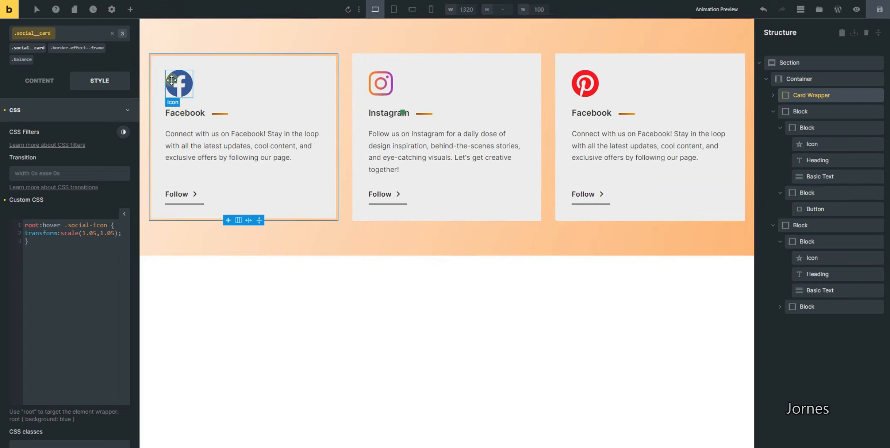
Step: Check the class name on the Facebook icon and correct the hover rule's selector in social__card to .social__icon
left_click(175, 80)
left_click(26, 50)
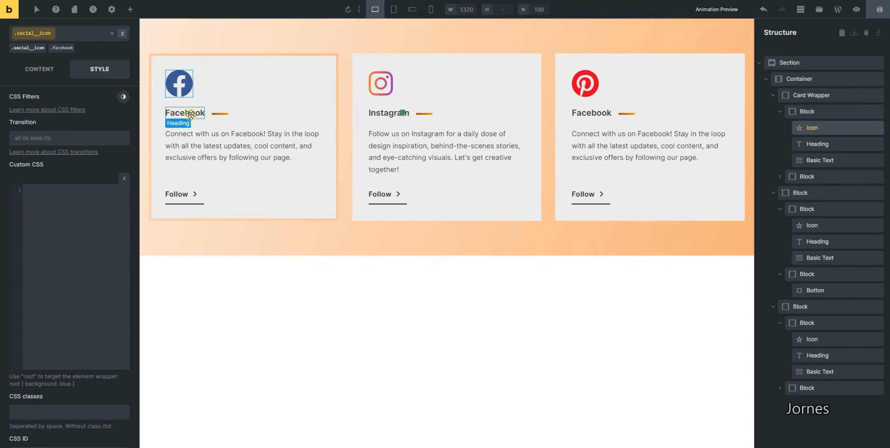
left_click(257, 69)
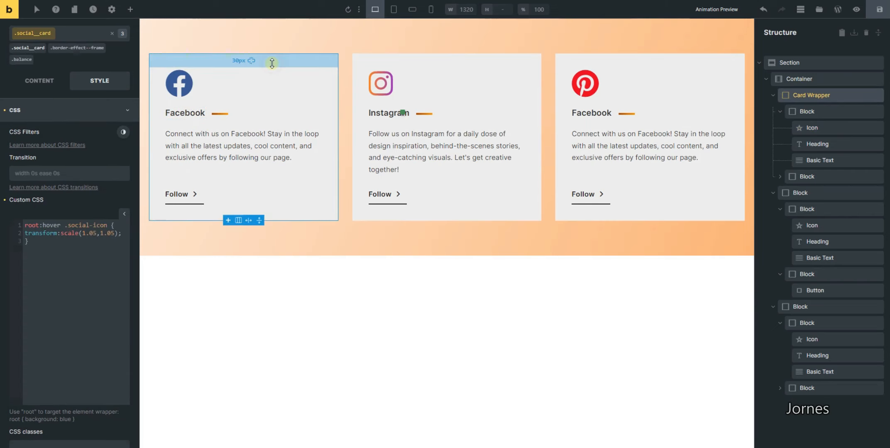
left_click(91, 226)
type("_")
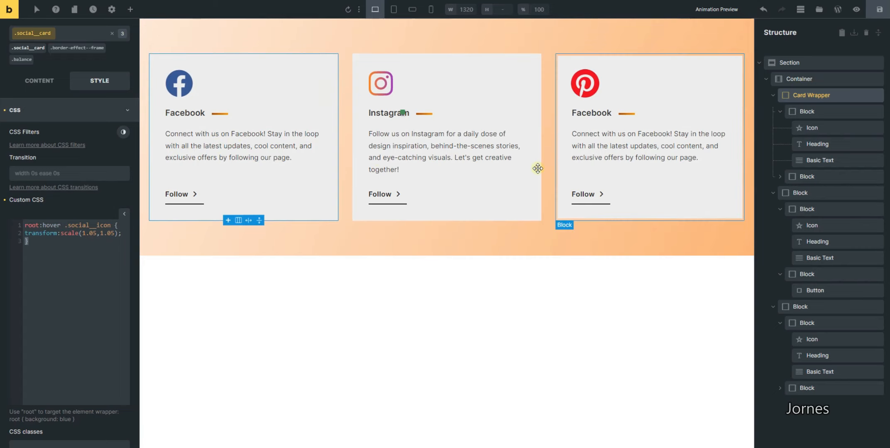
left_click(81, 244)
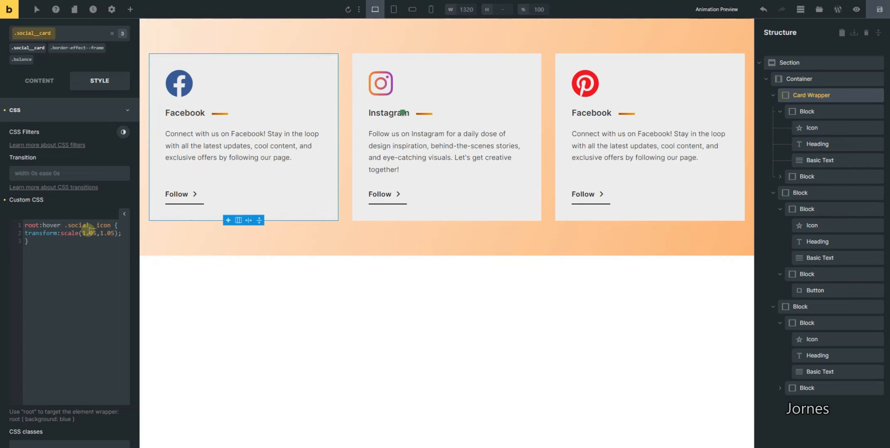
Step: Set the CSS transition of the social__icon class on the Facebook icon to all 0.2s ease
left_click(57, 111)
left_click(176, 85)
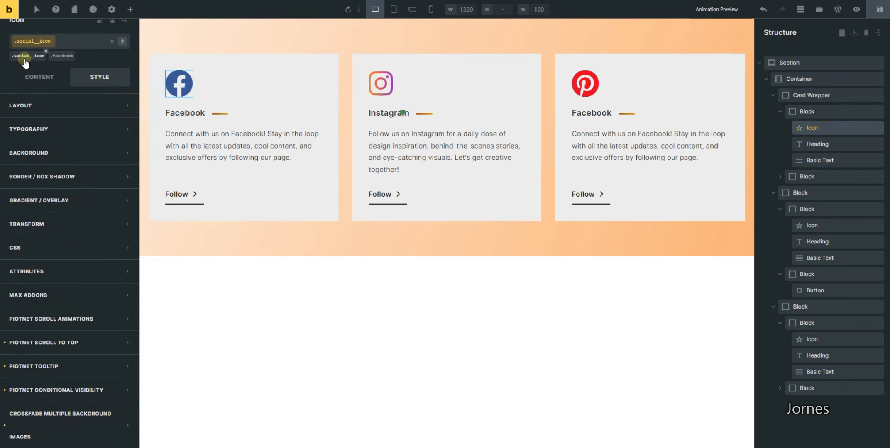
left_click(55, 109)
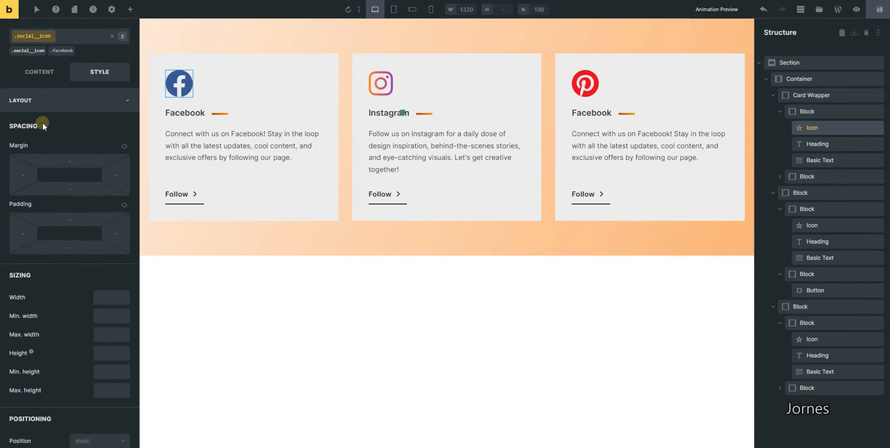
scroll(43, 122, "up", 1)
left_click(42, 118)
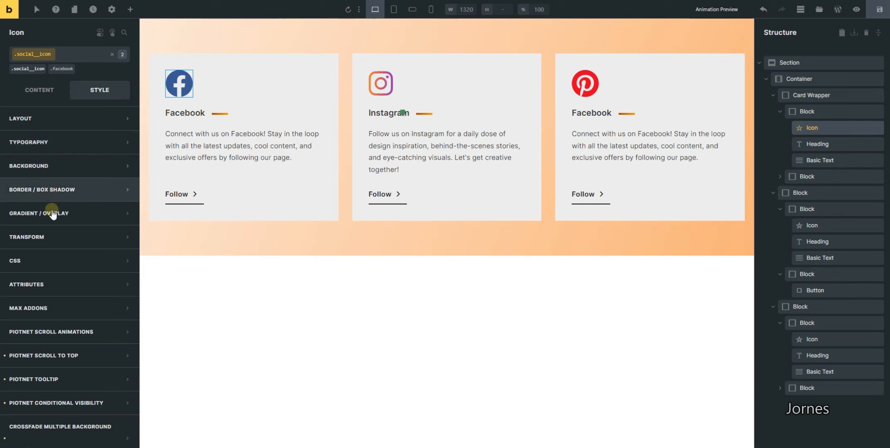
left_click(54, 261)
left_click(38, 326)
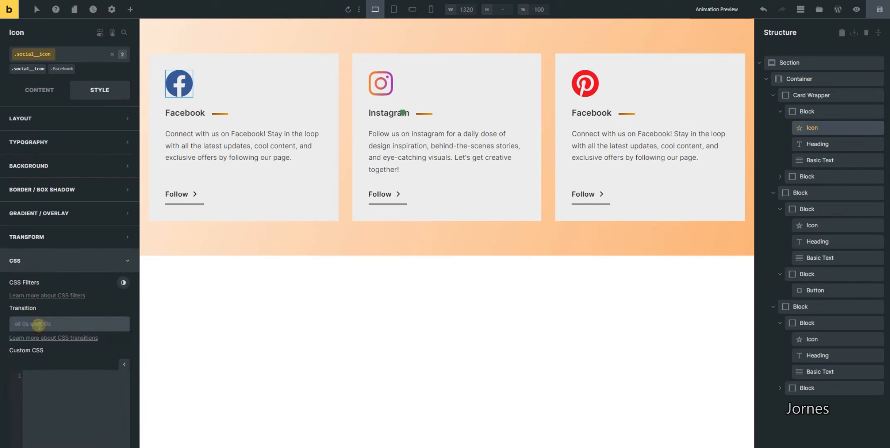
type("all 0.2s ease")
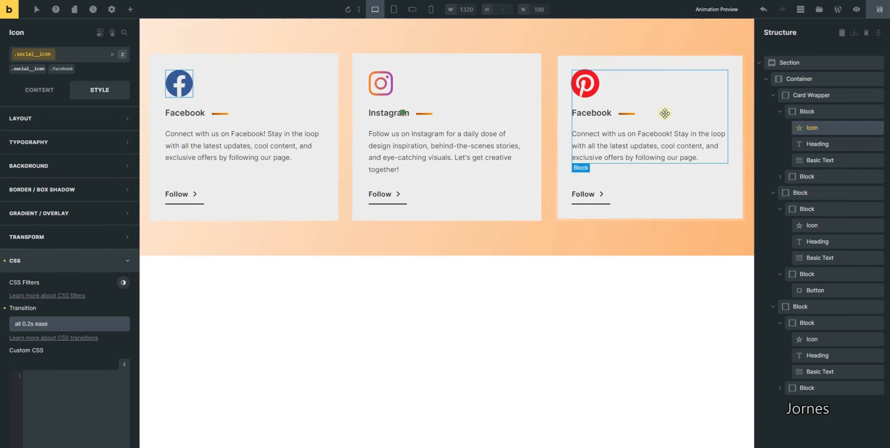
Step: Save the page, switch to the browser and reload the live page with the social cards
left_click(875, 11)
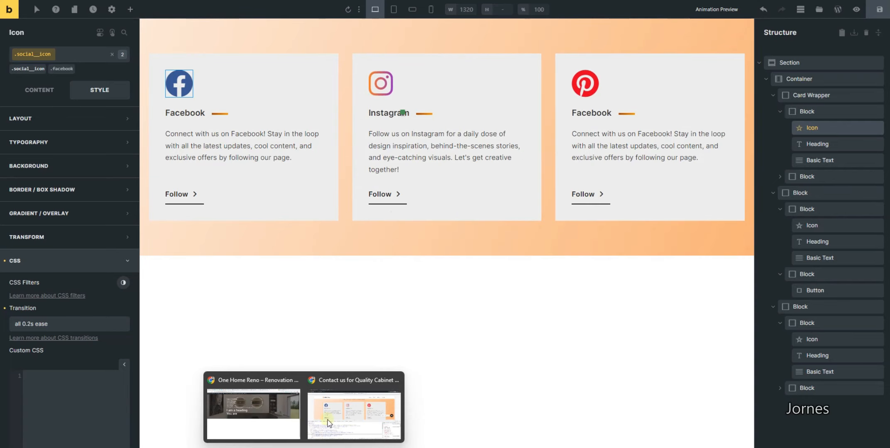
left_click(317, 436)
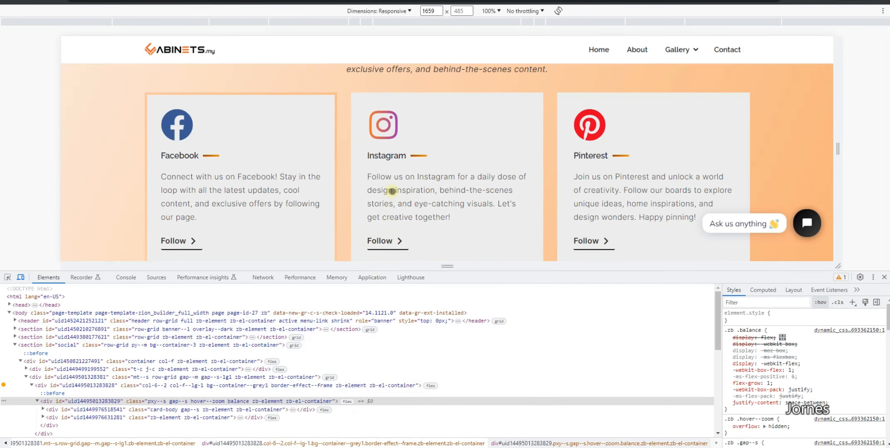
key("F5")
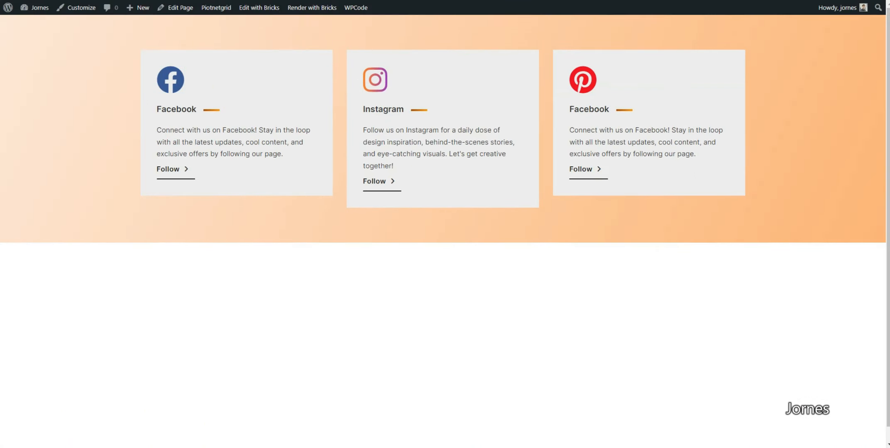
right_click(423, 222)
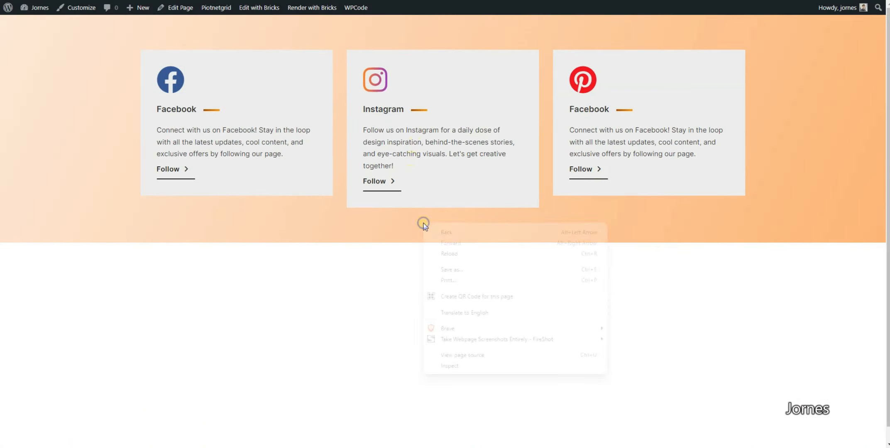
left_click(465, 251)
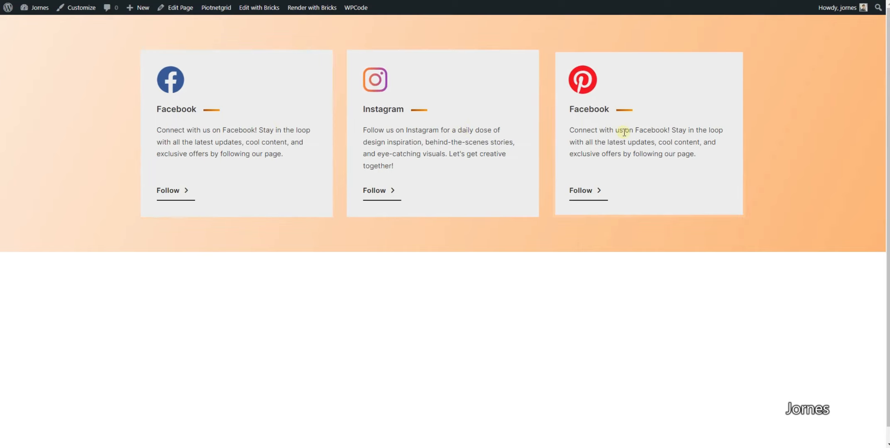
Step: Examine the heading and description text of the card with the Pinterest icon on the live page
left_click_drag(569, 107, 612, 109)
left_click_drag(573, 130, 698, 161)
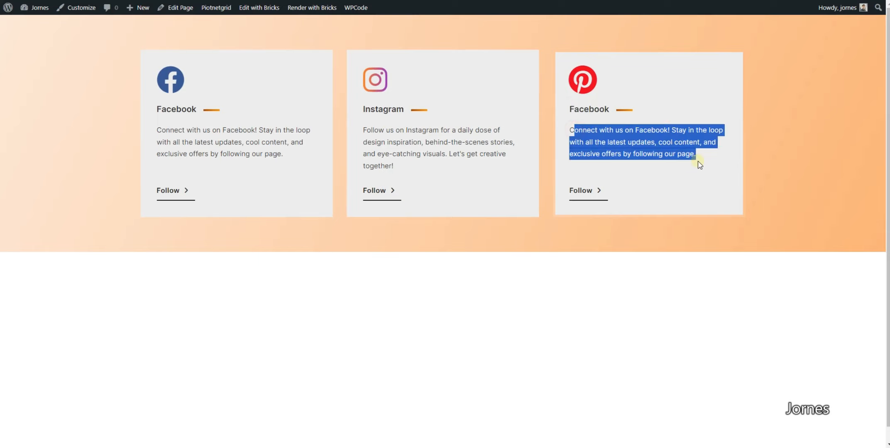
left_click(693, 153)
left_click_drag(614, 132, 693, 166)
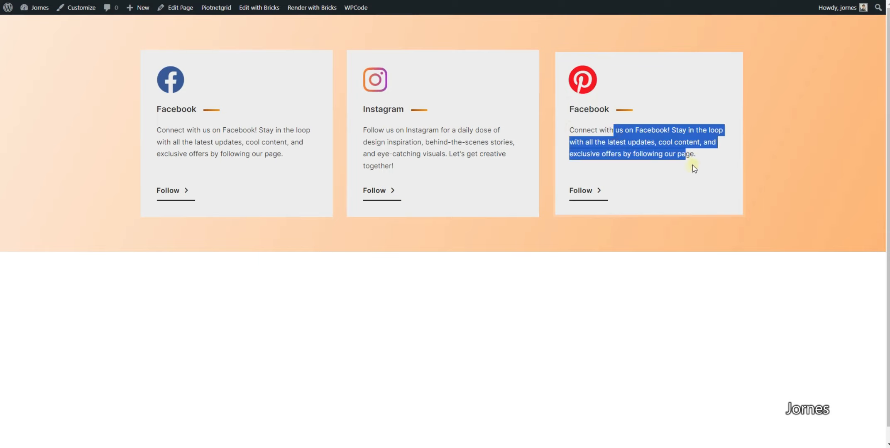
left_click(699, 167)
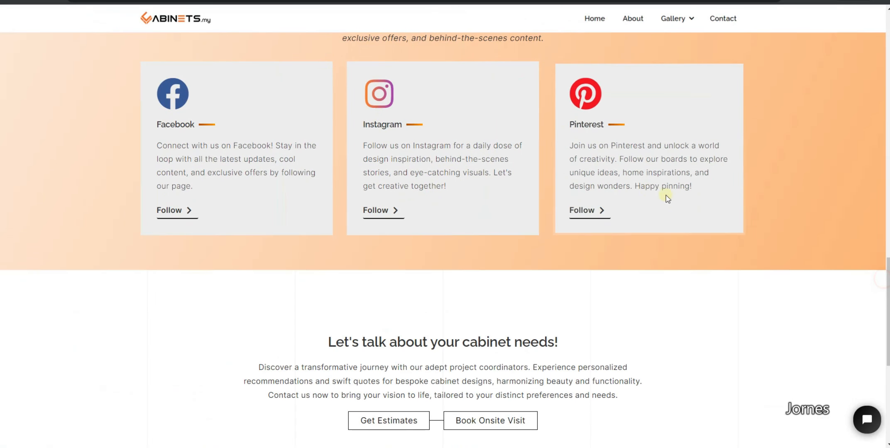
Step: Copy the Pinterest card's description text from the reference site
left_click(884, 277)
left_click_drag(571, 143, 691, 186)
key("ctrl+c")
right_click(651, 164)
left_click(663, 172)
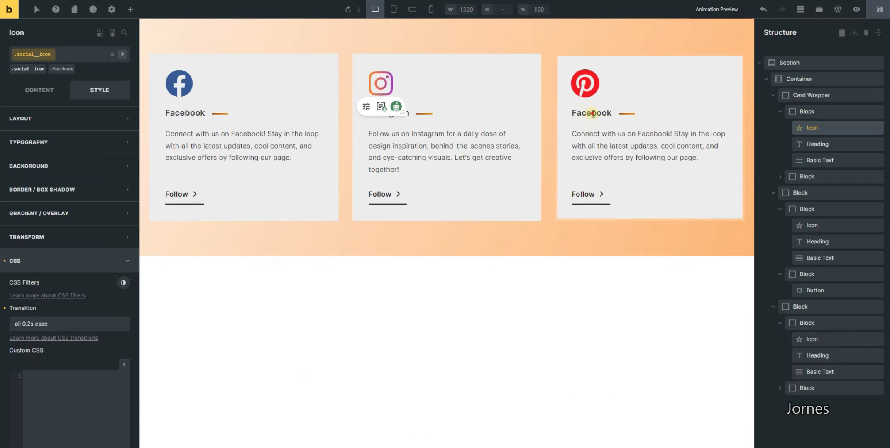
Step: Open the content settings of the heading on the card with the Pinterest icon in the page builder
double_click(592, 113)
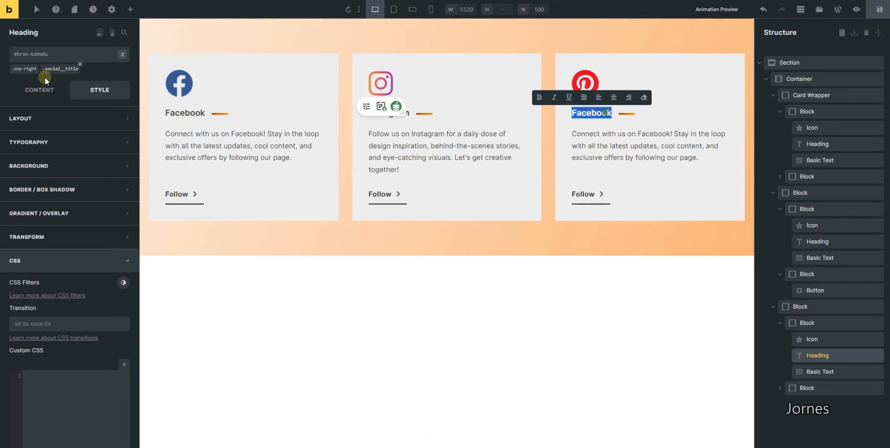
left_click(45, 90)
double_click(47, 116)
right_click(45, 115)
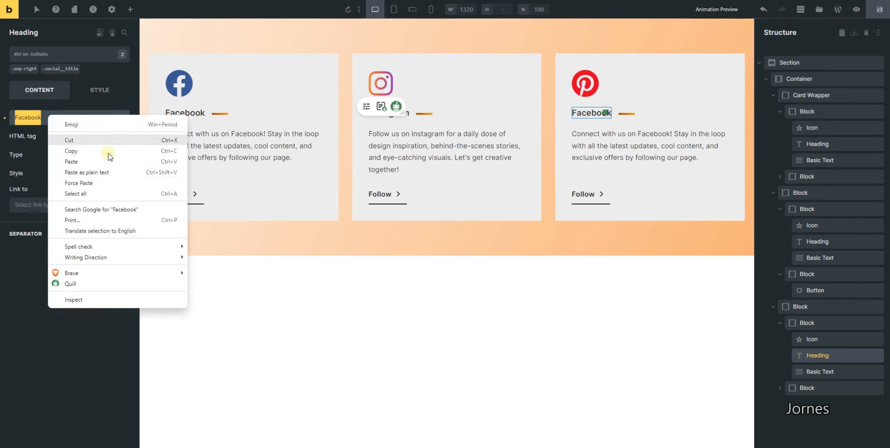
left_click(108, 160)
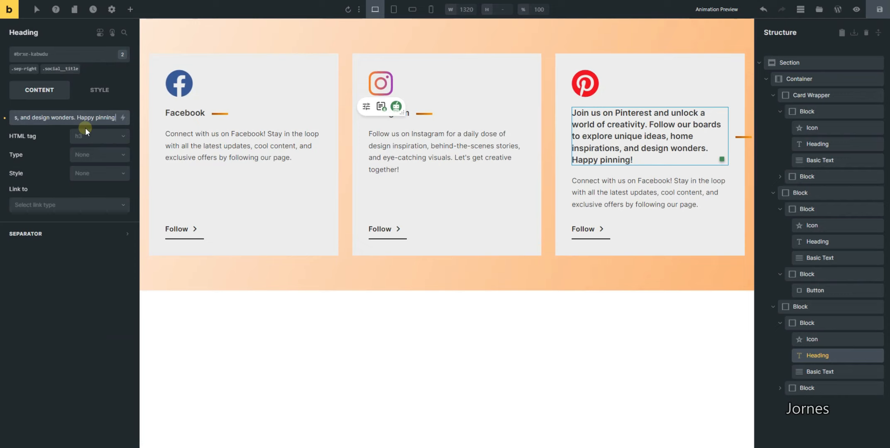
key("ctrl+z")
Step: Change the heading text of the card with the Pinterest icon to Pinterest
double_click(67, 116)
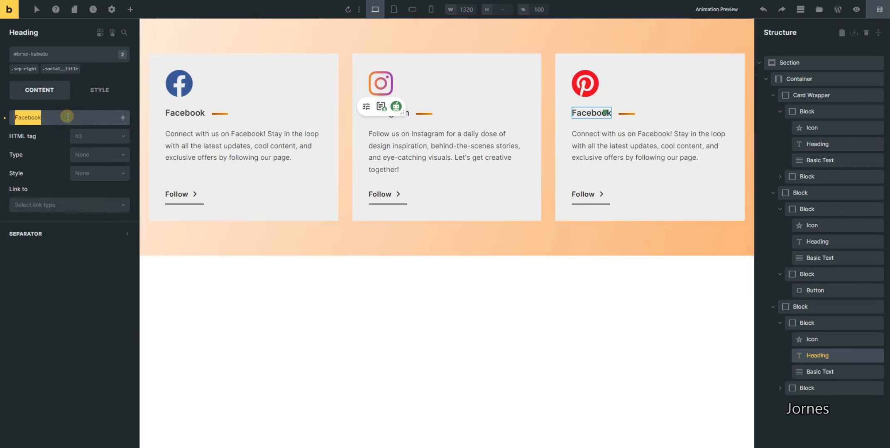
type("Pinere")
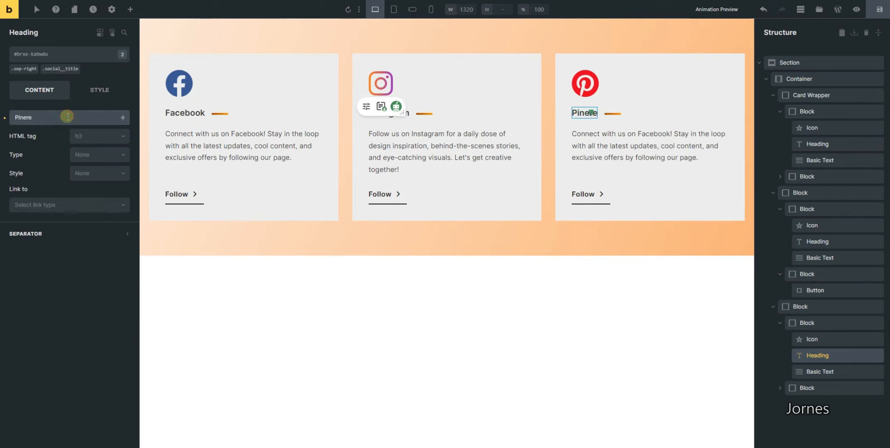
key("BackSpace")
key("BackSpace")
key("BackSpace")
type("terest")
Step: Replace the Pinterest card's description with the copied reference text and save the page
left_click(595, 157)
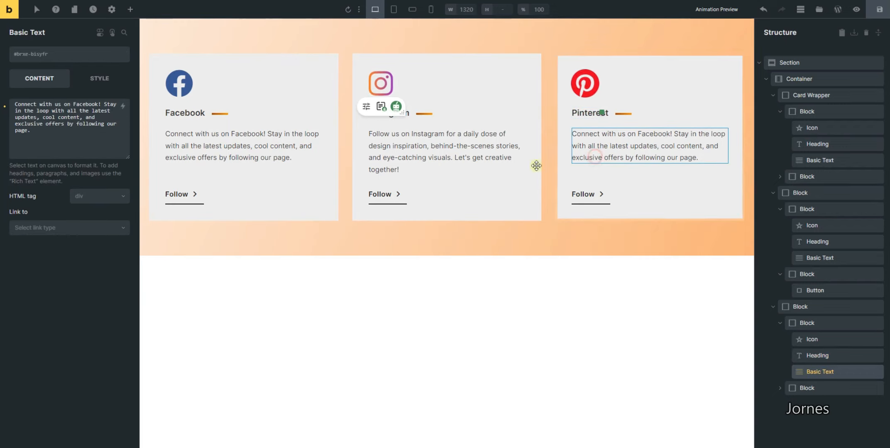
left_click_drag(33, 131, 16, 107)
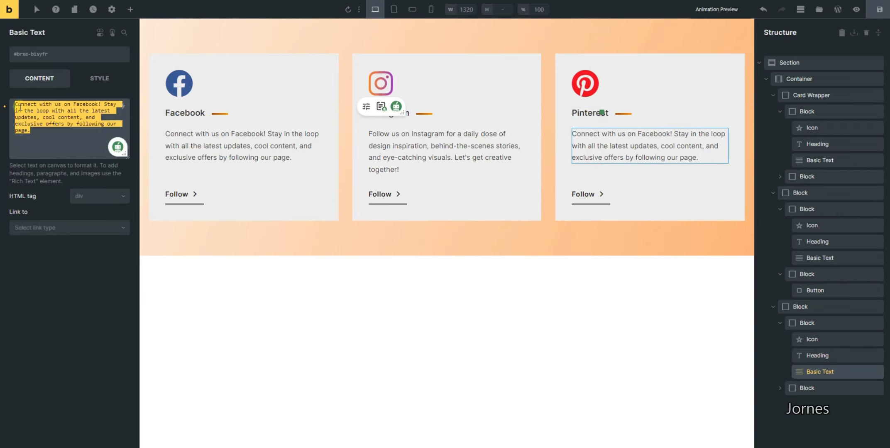
right_click(16, 107)
left_click(47, 165)
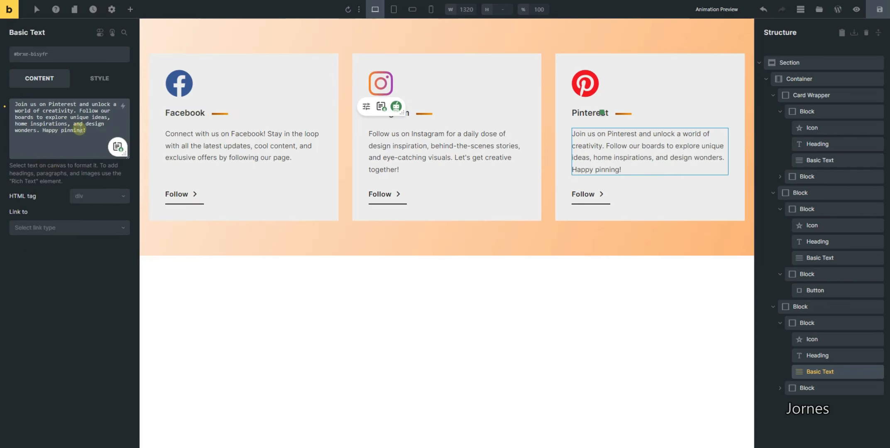
left_click(492, 154)
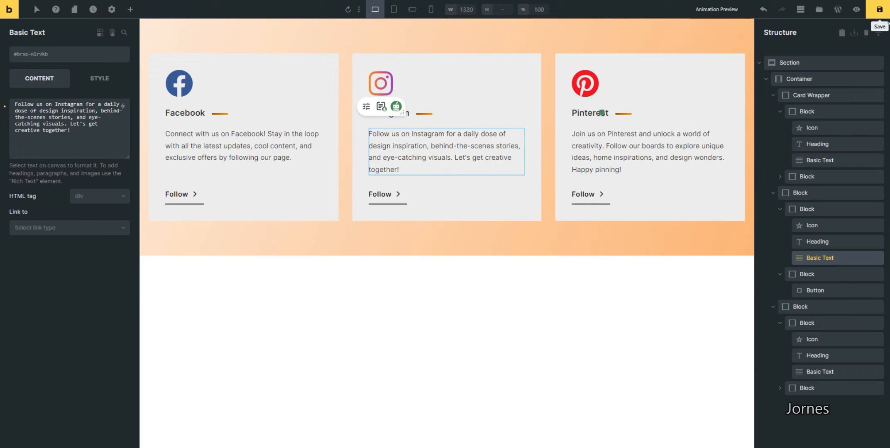
left_click(881, 16)
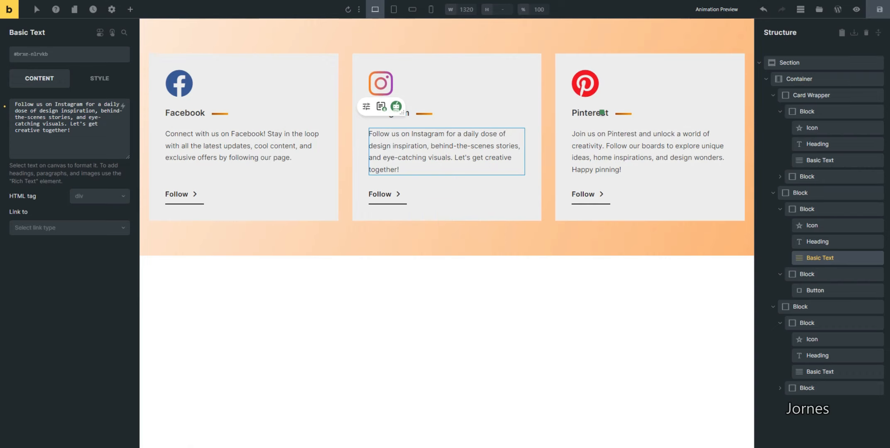
Step: Compare the social media cards on the reference site with those on the live preview page
mouse_move(304, 447)
left_click(343, 403)
left_click(772, 230)
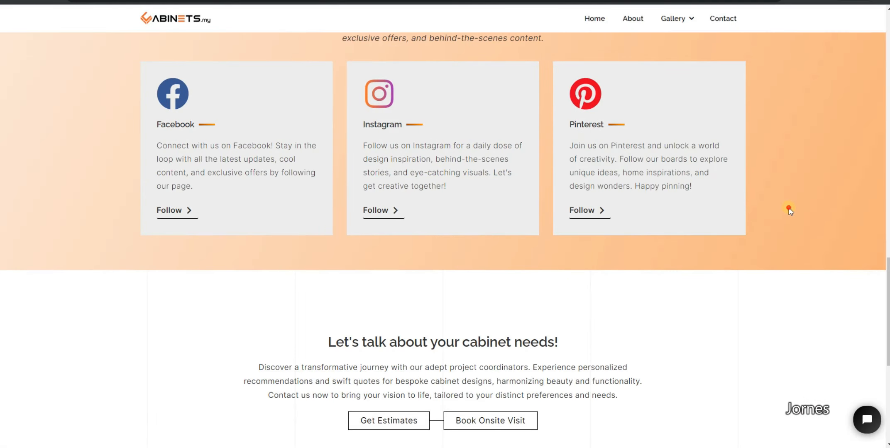
scroll(787, 208, "up", 1)
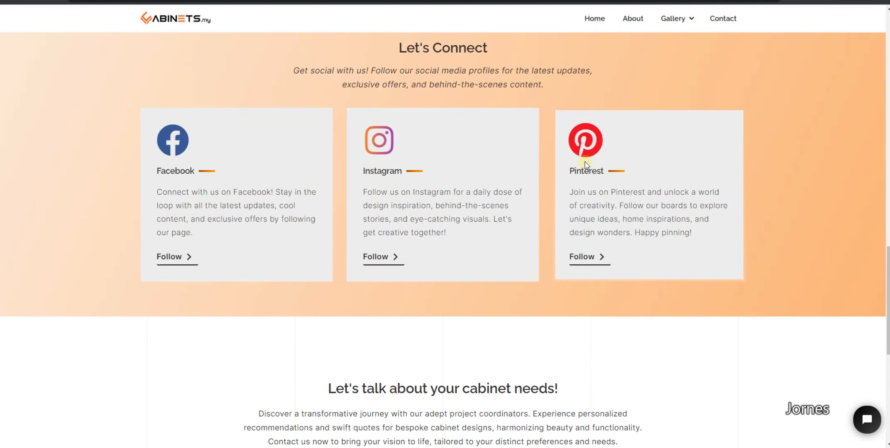
left_click(408, 447)
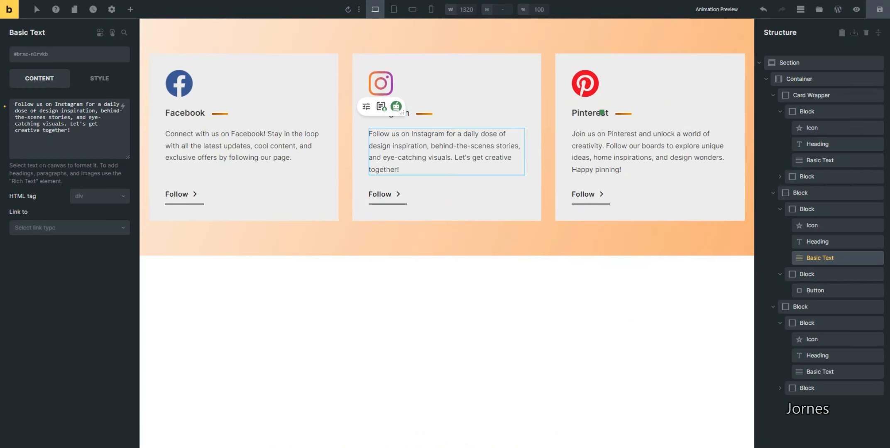
left_click(408, 447)
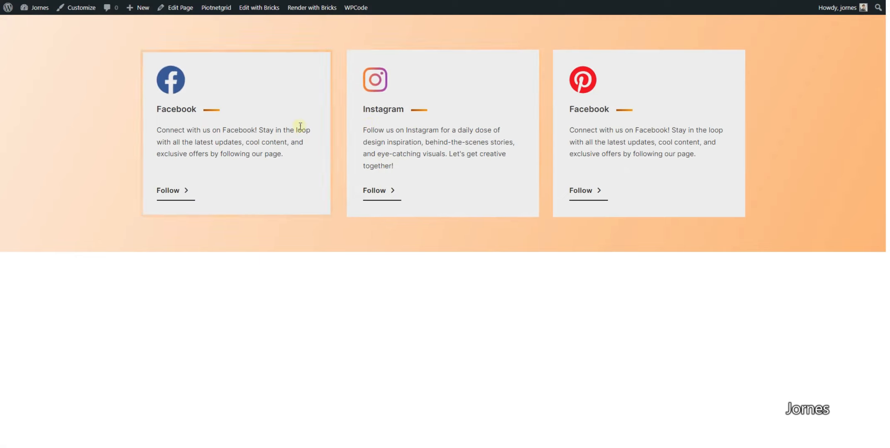
right_click(682, 91)
key("alt+Tab")
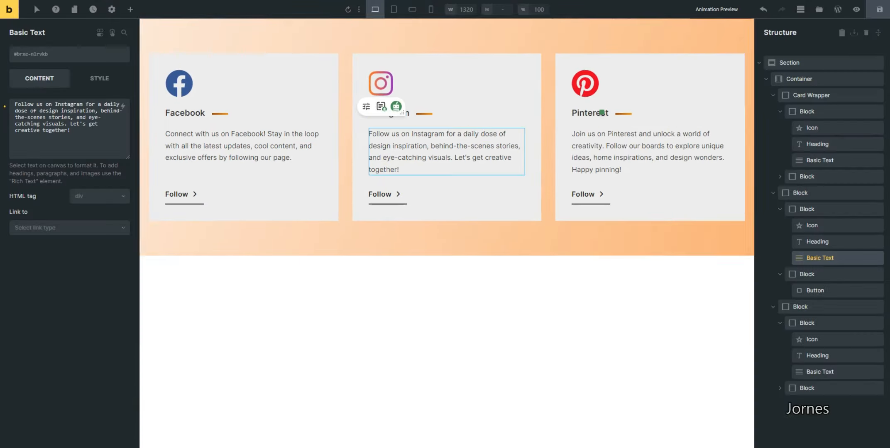
Step: Save the page and reload the live preview to check the Pinterest card's content
key("ctrl+s")
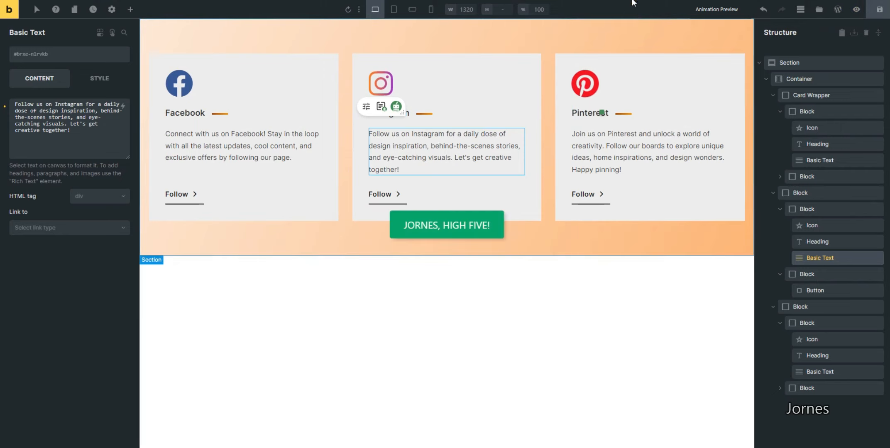
key("alt+Tab")
right_click(650, 40)
left_click(681, 74)
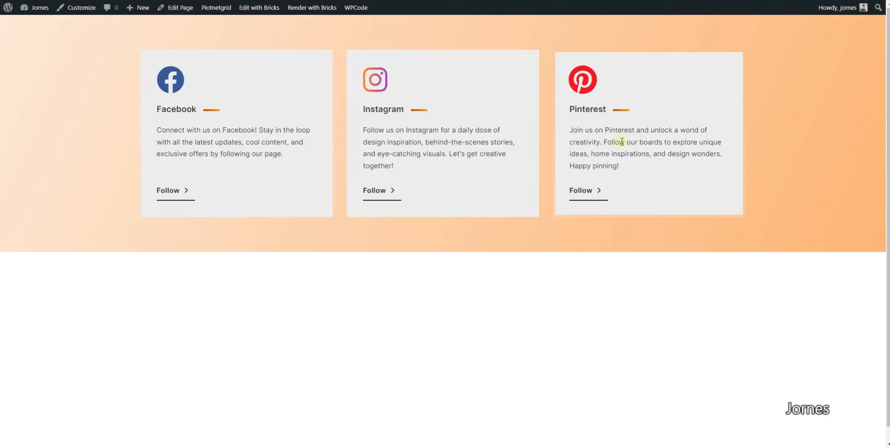
Step: Set the transition of the Facebook card's social__card class to all 0.2s ease and save the page
mouse_move(304, 447)
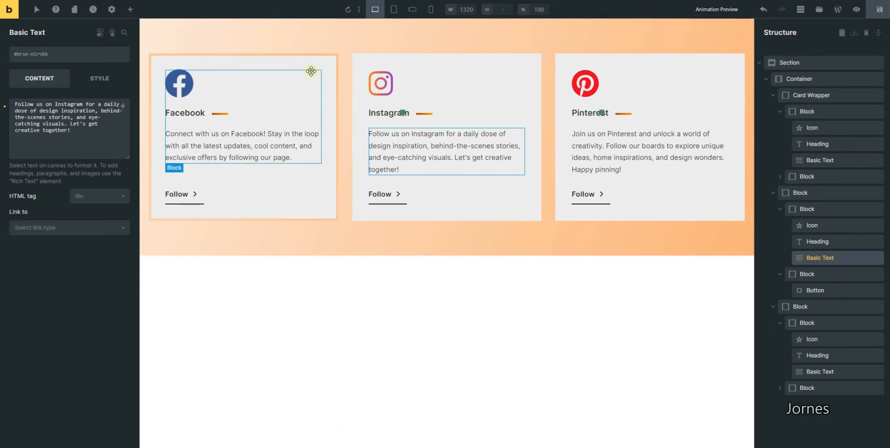
left_click(224, 59)
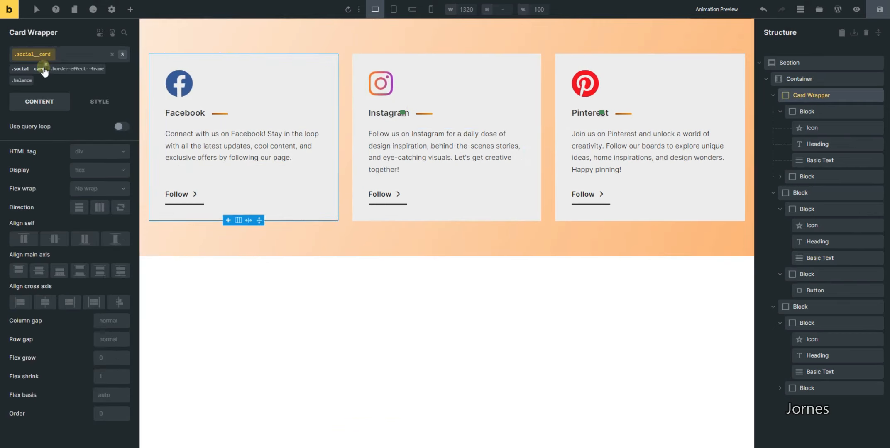
left_click(98, 107)
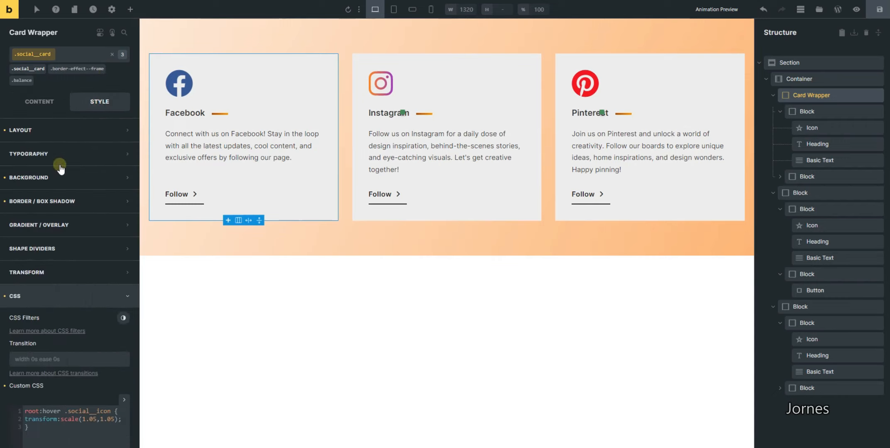
left_click(54, 354)
type("all")
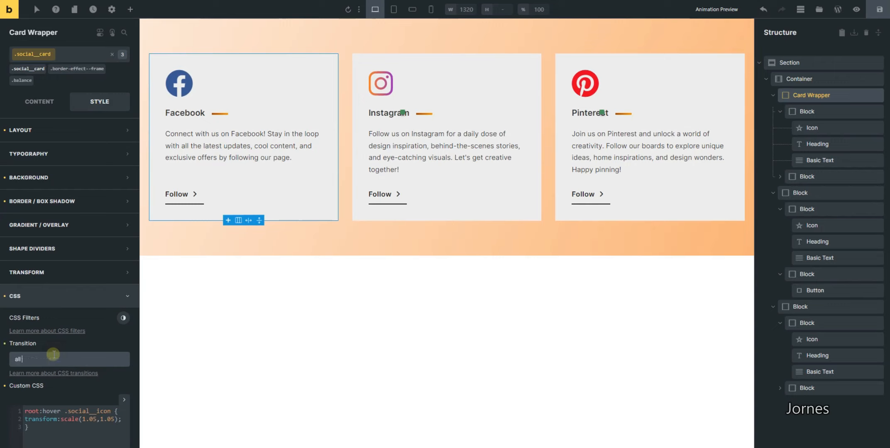
type(" 0.2s ease")
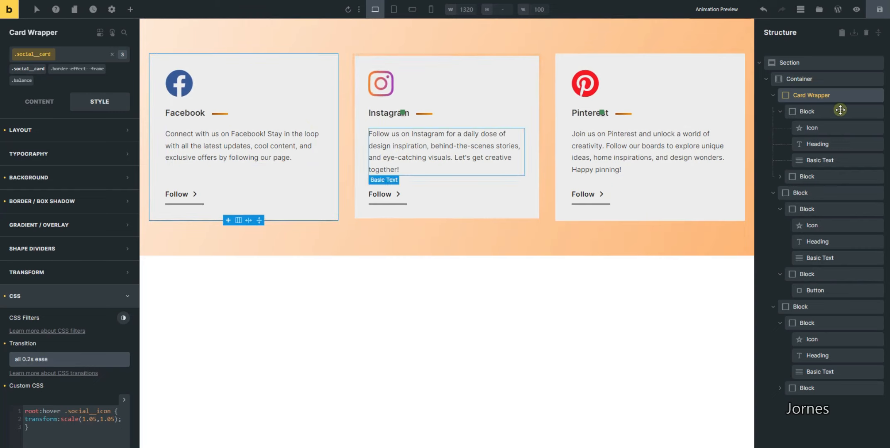
left_click(880, 18)
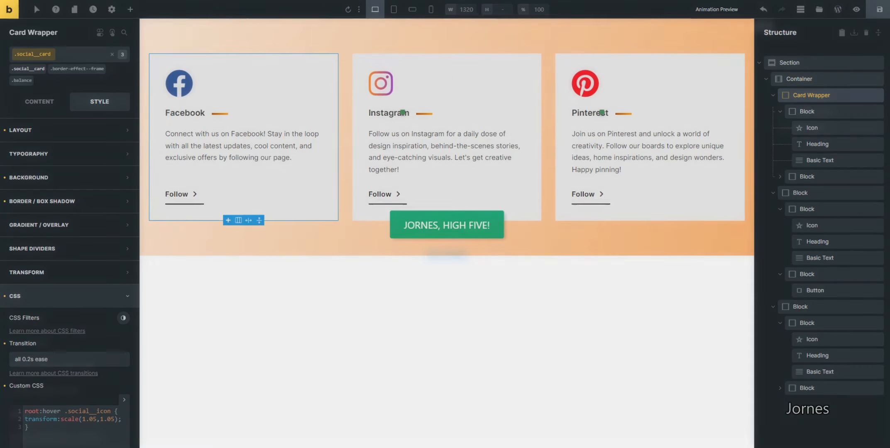
Step: Switch to the 990 px tablet view and add a new class named wrap--991 to the cards' container
left_click(763, 10)
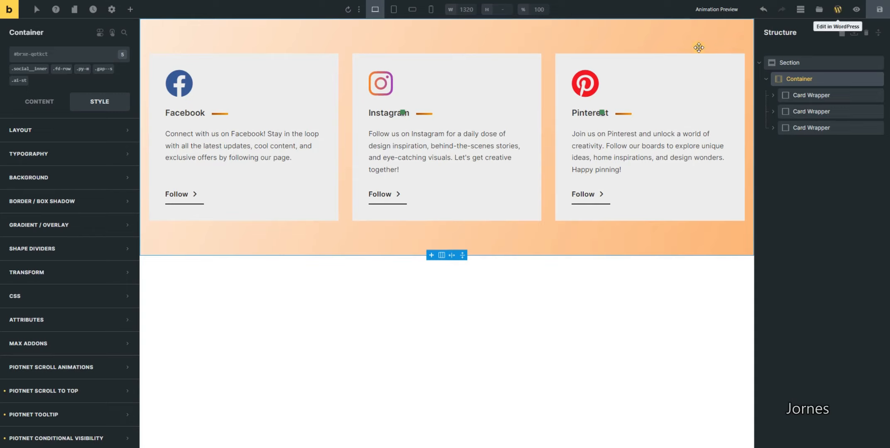
left_click(393, 9)
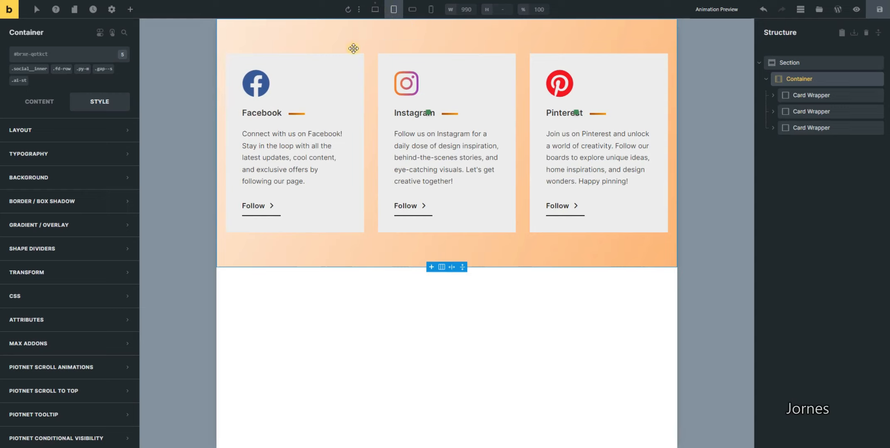
left_click(67, 57)
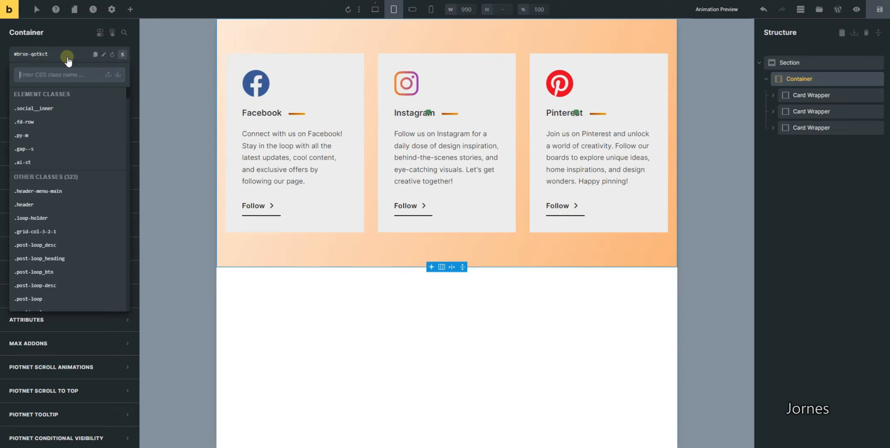
type("wrap")
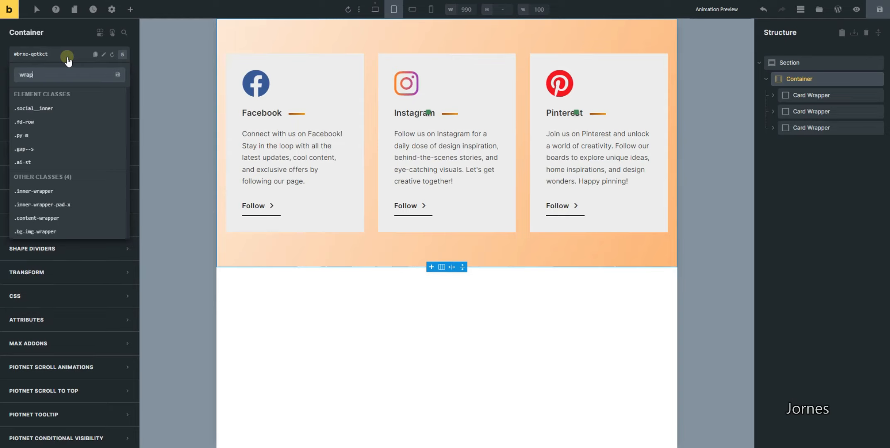
type("--991")
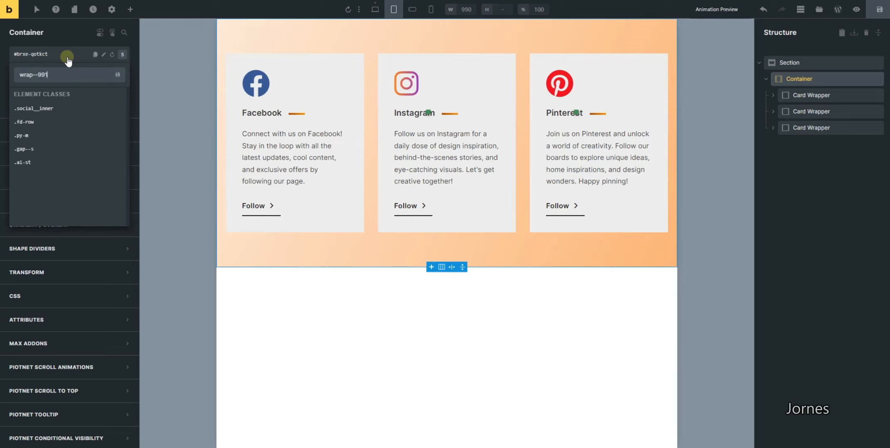
key("Return")
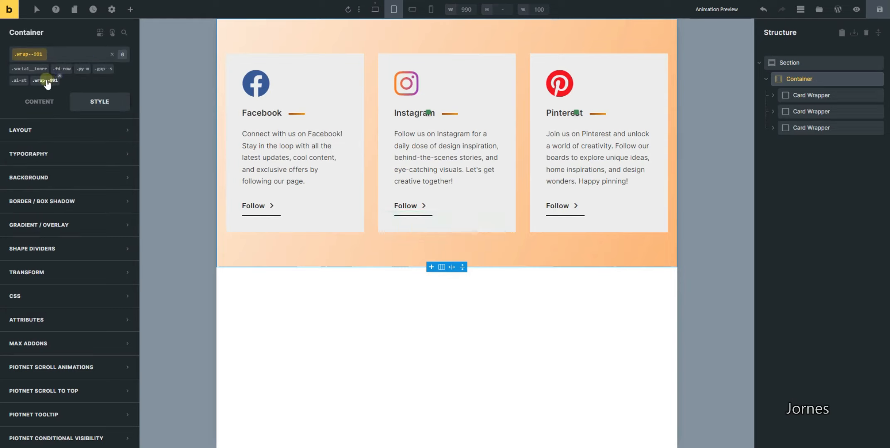
Step: Enable flex wrapping on the container's wrap--991 class for the tablet view
left_click(42, 103)
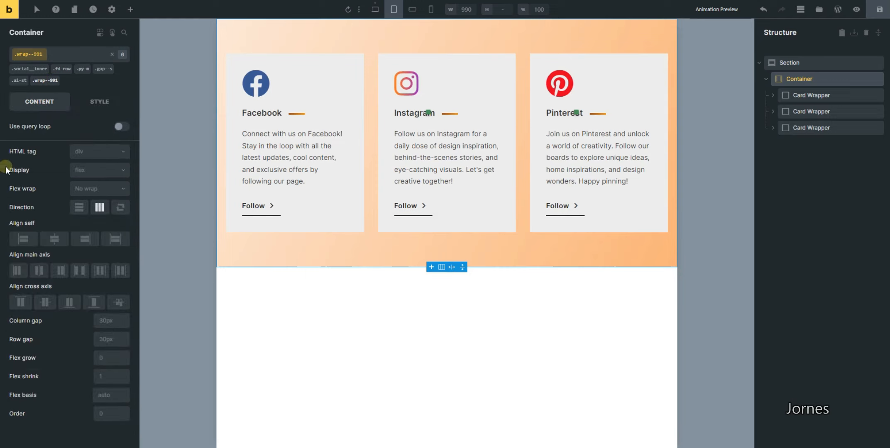
left_click(91, 191)
left_click(93, 217)
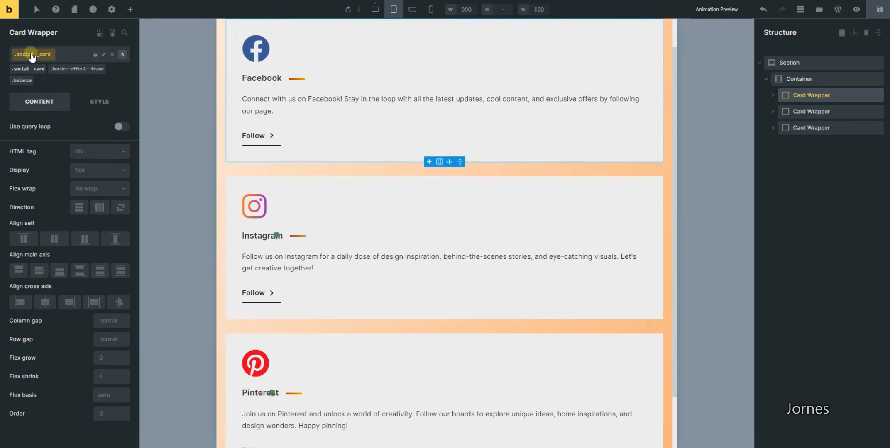
Step: Set the width of the social__card class to 50% for the tablet view
left_click(99, 102)
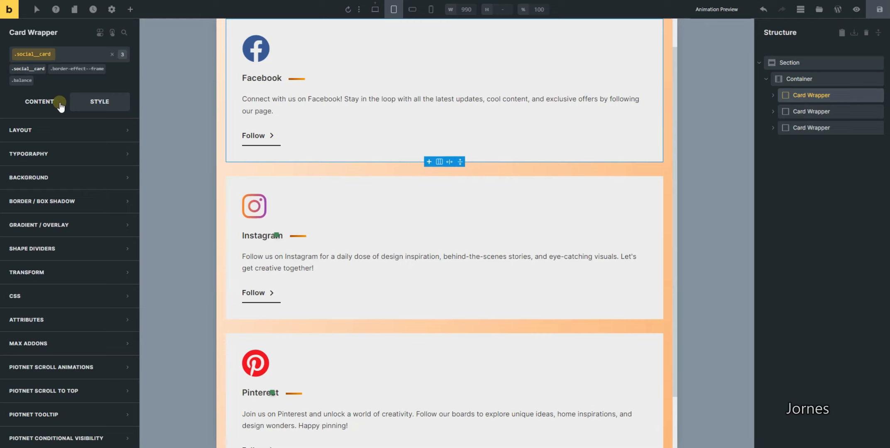
left_click(62, 130)
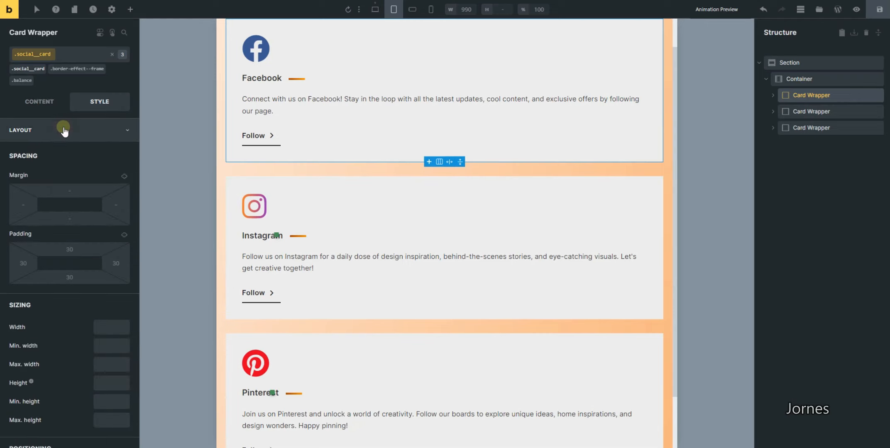
left_click(103, 329)
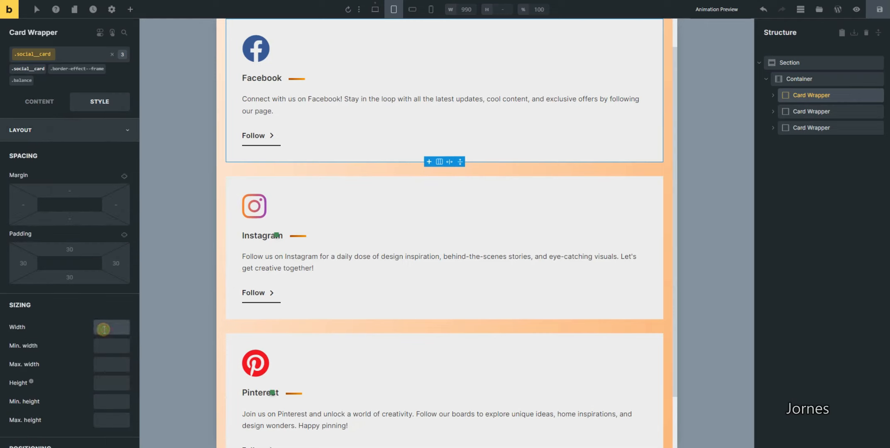
type("50%")
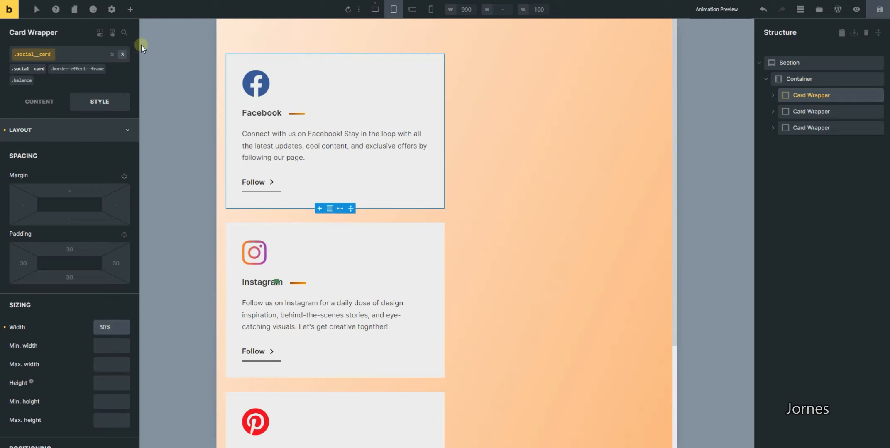
Step: Set the width of social__card to 100% for its :first-child state in tablet view, and leave the state editing
left_click(35, 11)
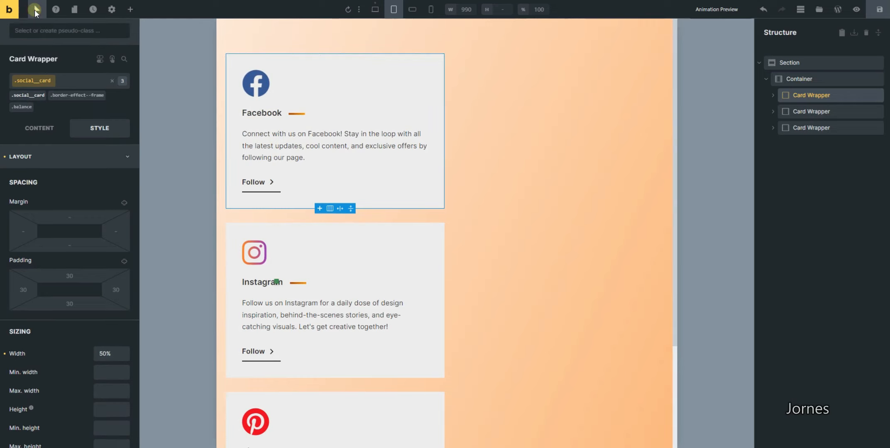
left_click(44, 28)
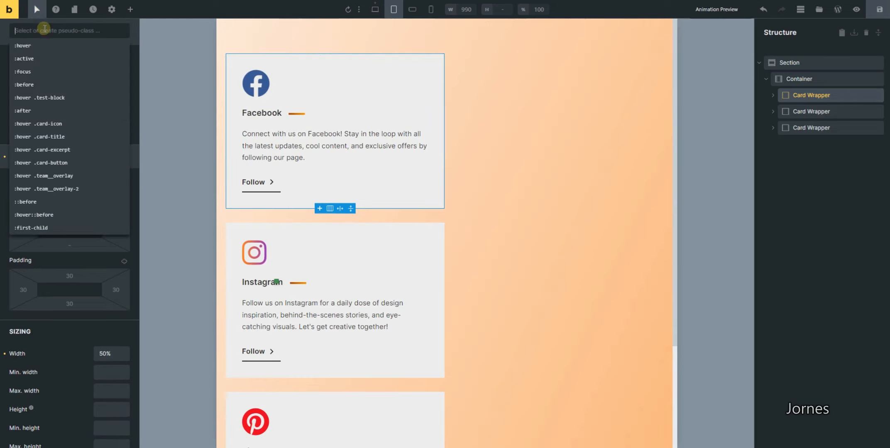
left_click(62, 232)
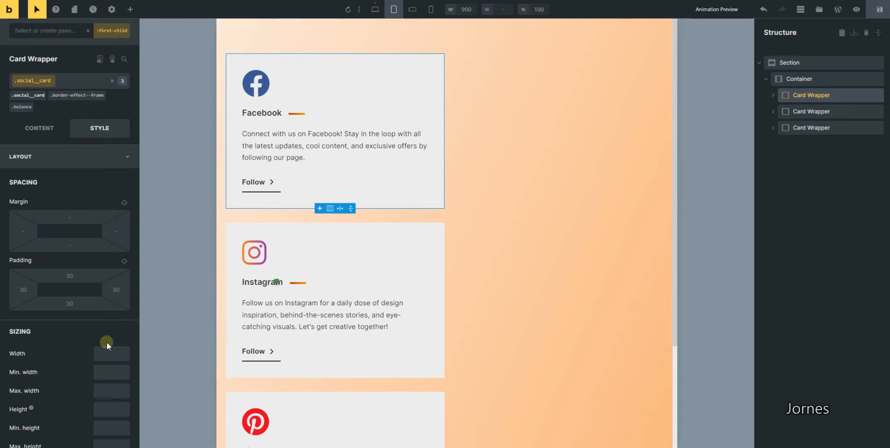
left_click(107, 353)
type("100%")
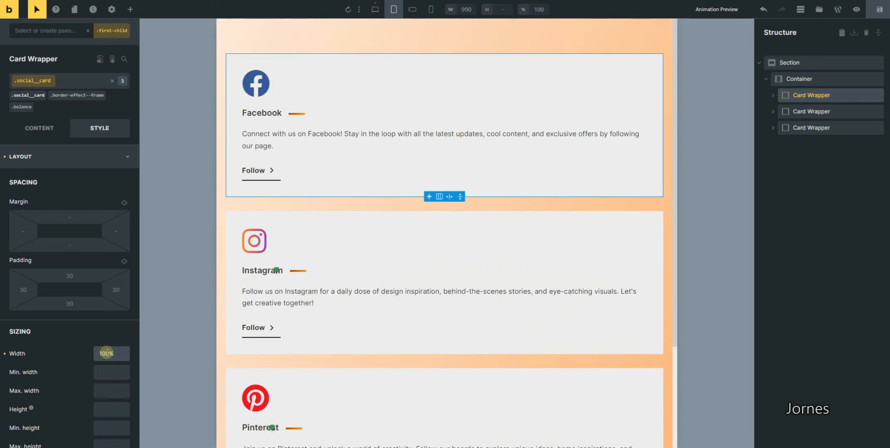
left_click(65, 163)
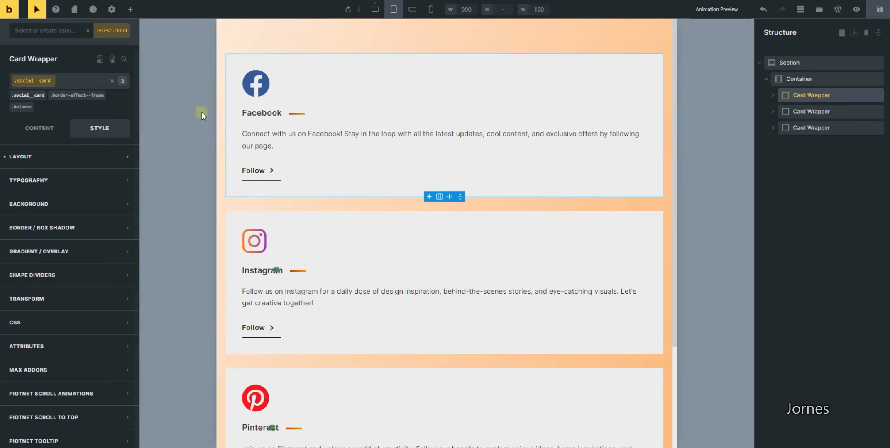
left_click(35, 8)
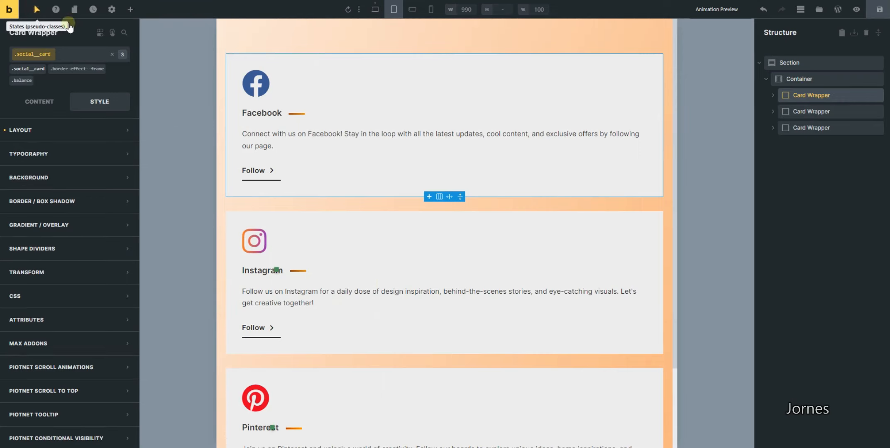
Step: Set the social__card class width to calc(50% - 15px) for the tablet view and save the page
left_click(317, 34)
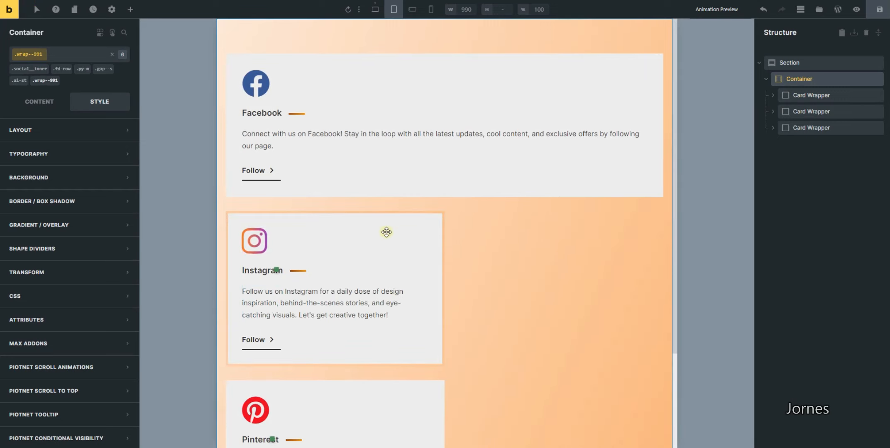
scroll(437, 213, "down", 1)
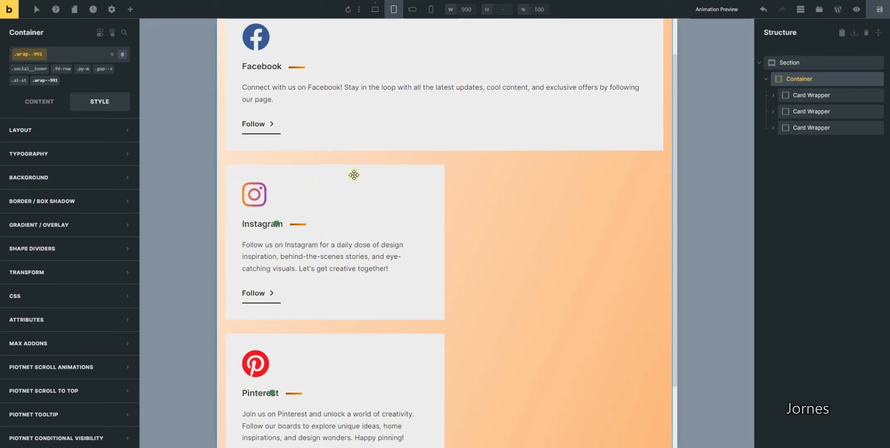
left_click(812, 95)
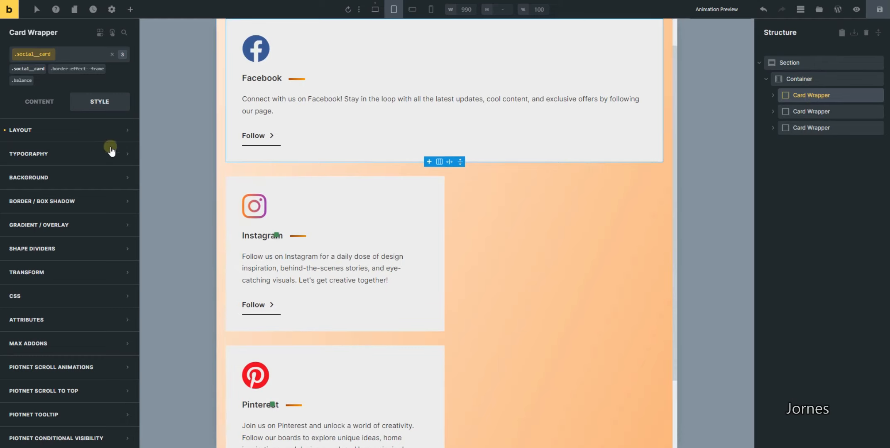
left_click(45, 133)
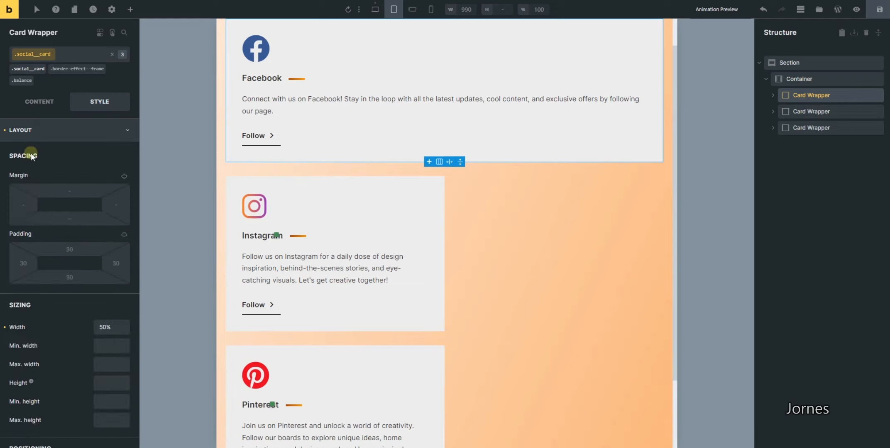
double_click(120, 328)
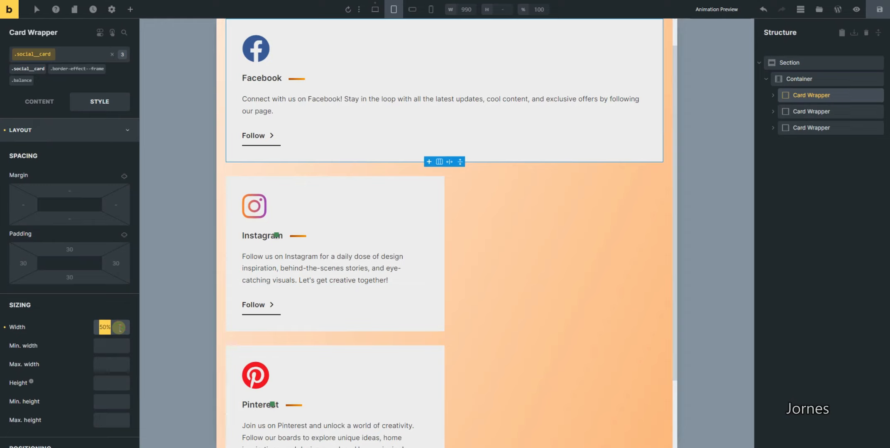
type("calc")
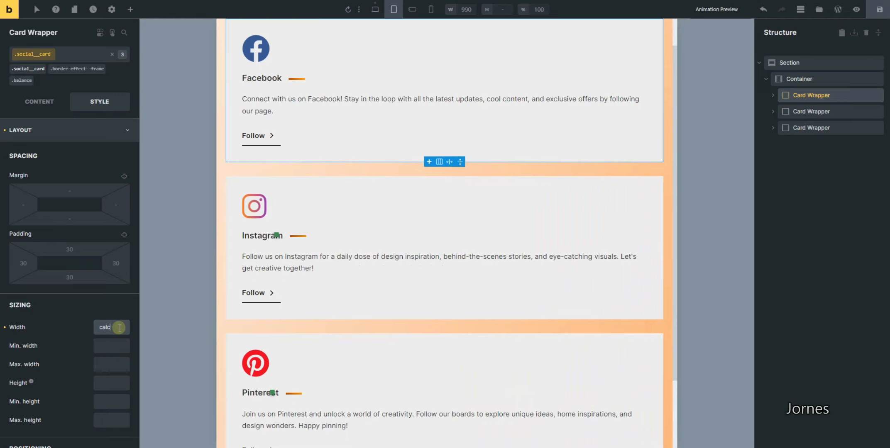
type("(")
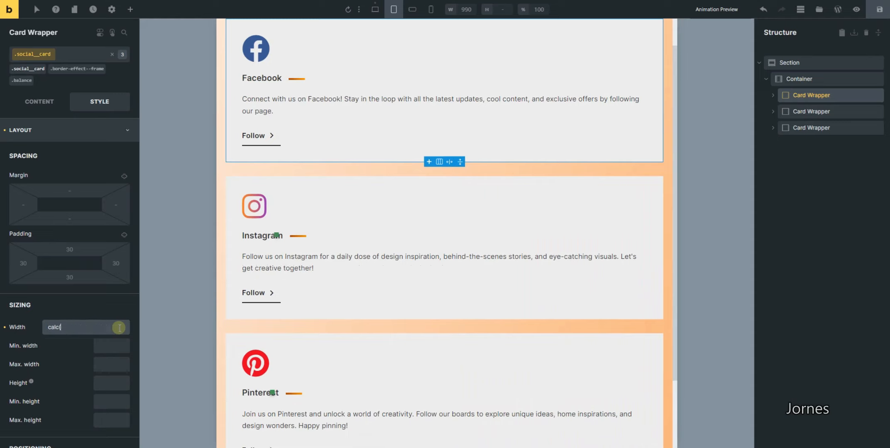
type("50% - 15px)")
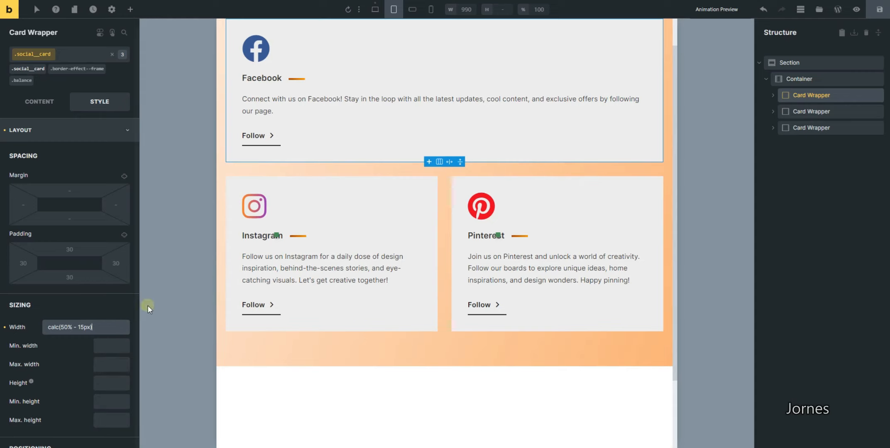
scroll(409, 226, "up", 1)
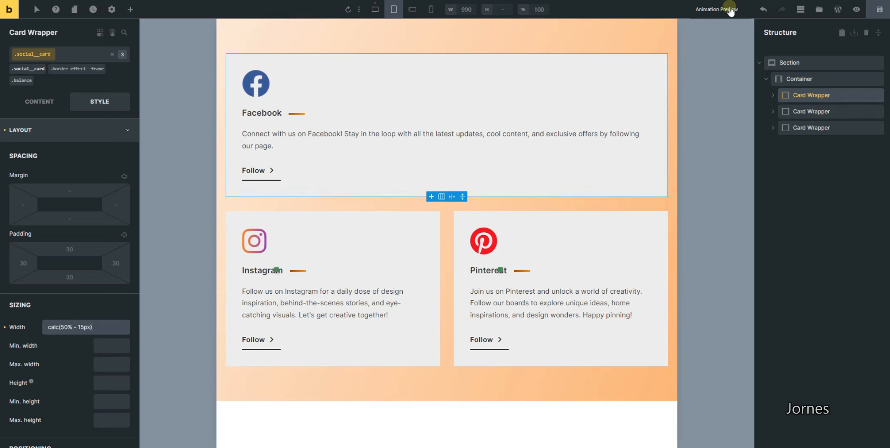
left_click(878, 12)
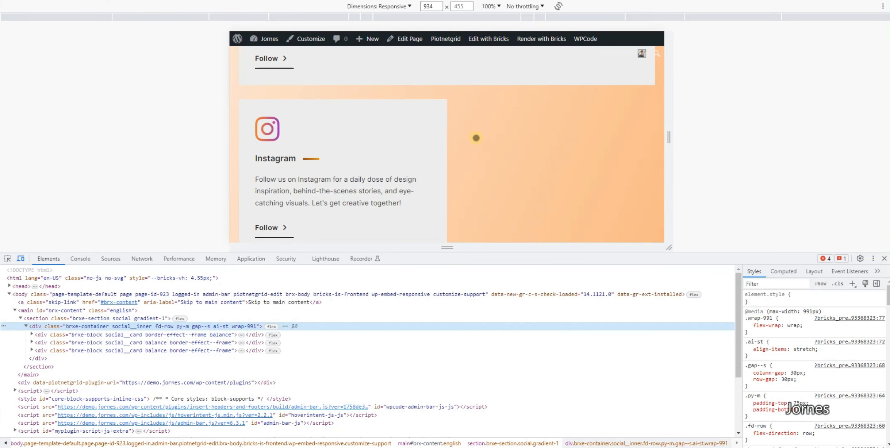
Step: Reload the live page in the browser and check the card layout at 958 px and down to 744 px wide
right_click(476, 138)
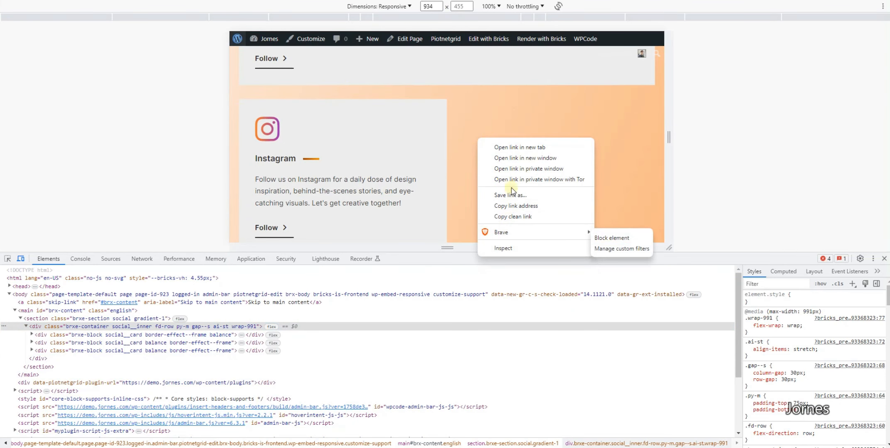
right_click(518, 112)
left_click(495, 148)
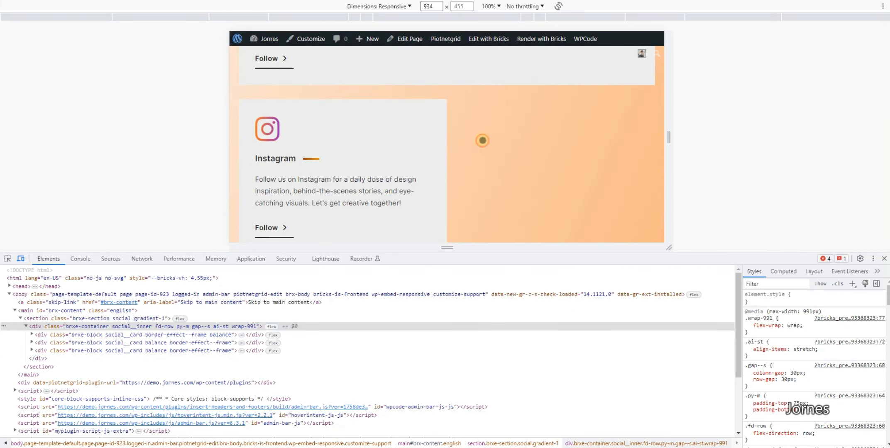
left_click(496, 126)
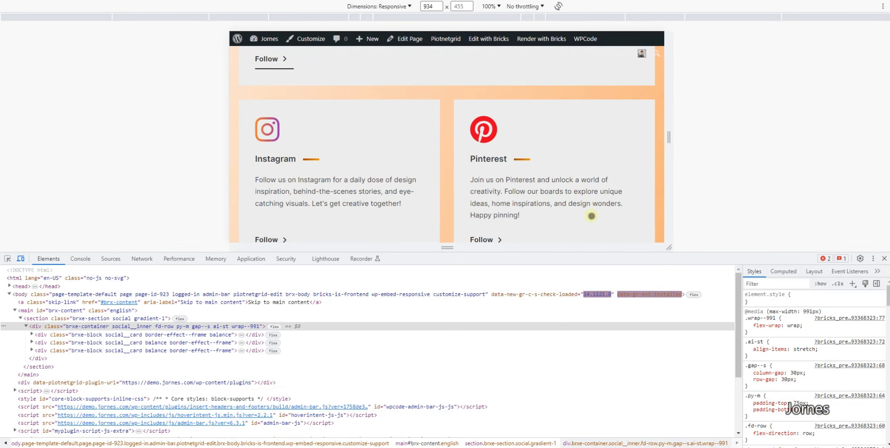
left_click_drag(588, 253, 589, 383)
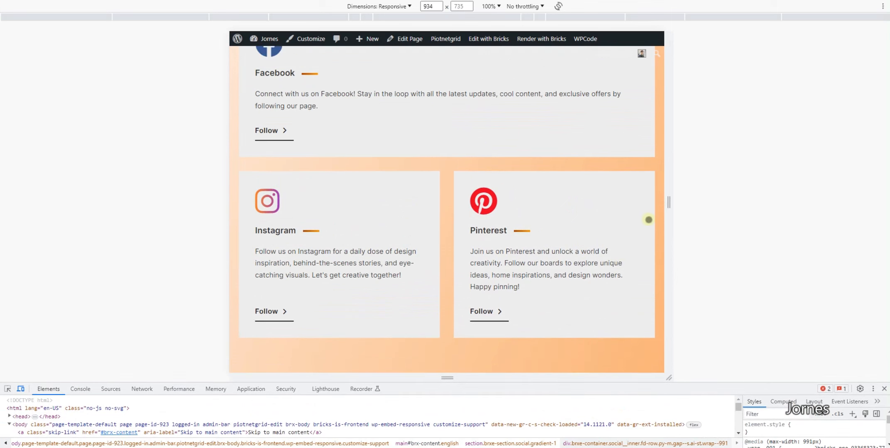
mouse_move(668, 199)
left_mouse_down()
mouse_move(744, 198)
mouse_move(674, 193)
left_mouse_up()
scroll(535, 190, "up", 2)
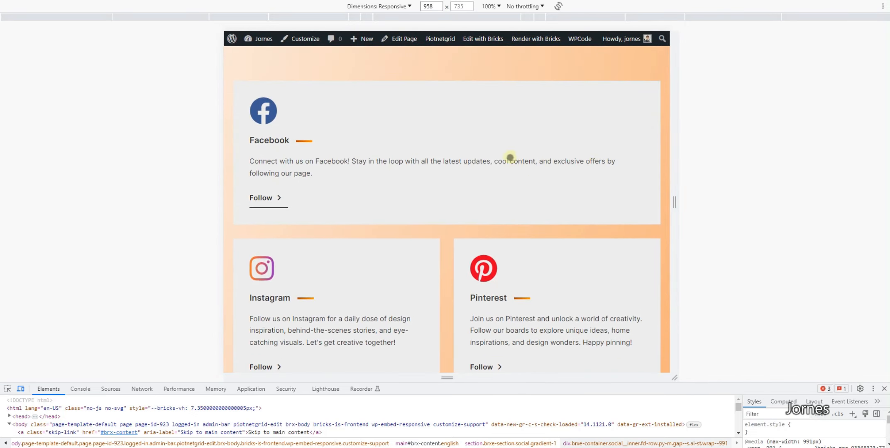
scroll(510, 157, "down", 1)
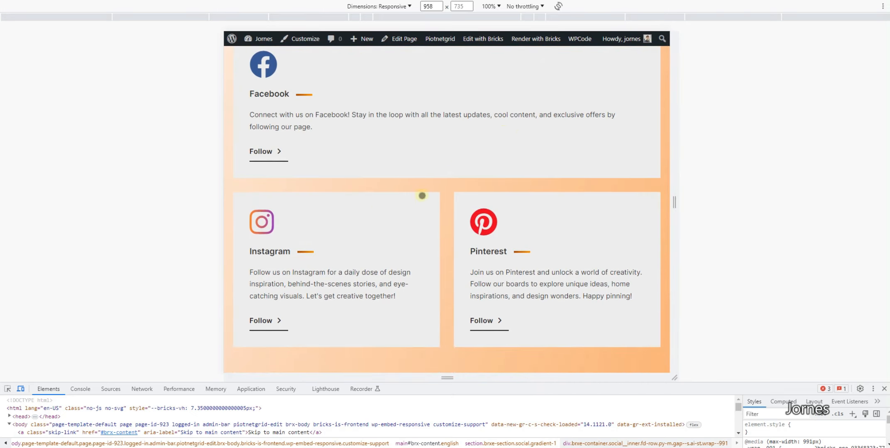
left_click_drag(675, 204, 624, 202)
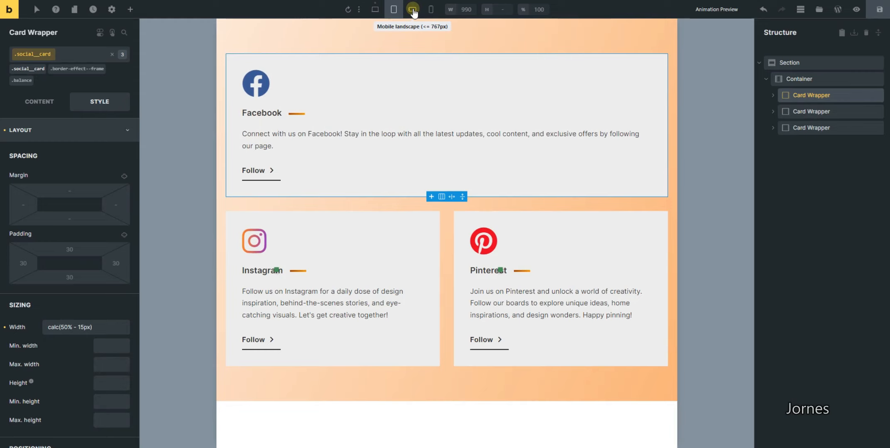
Step: In the builder, set the social__card class width to 100% for the mobile landscape view and save the page
left_click(413, 10)
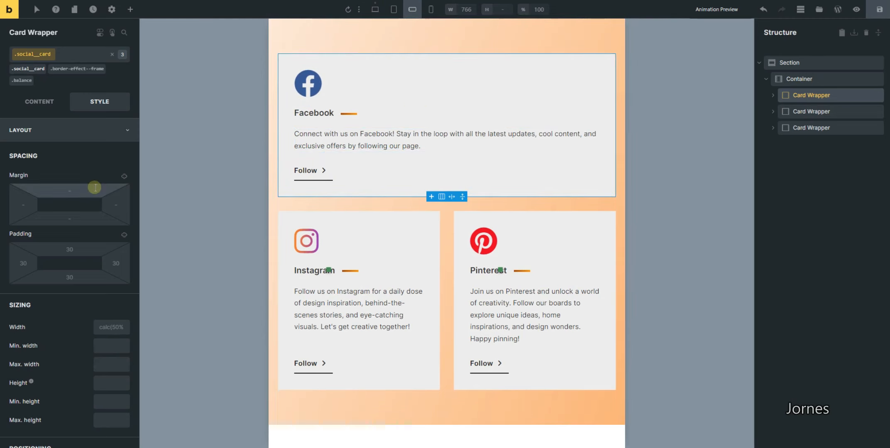
left_click(113, 329)
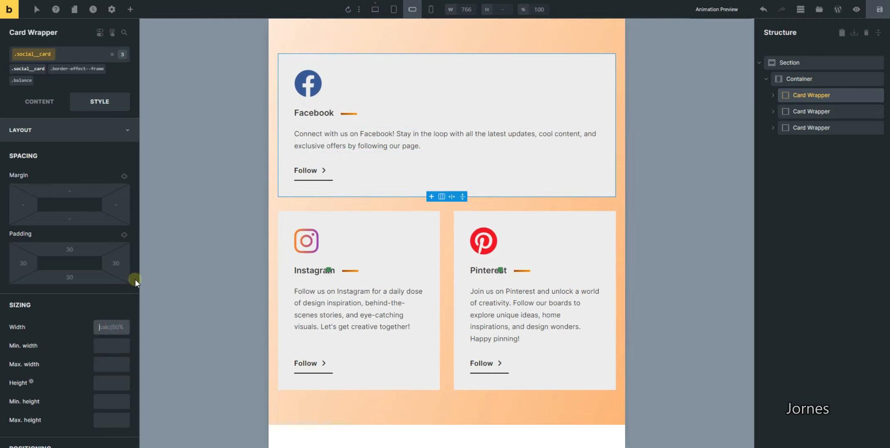
type("100%")
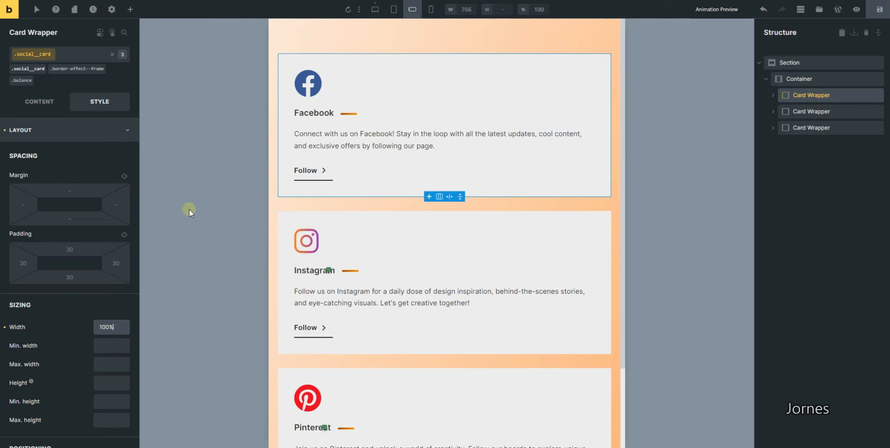
scroll(428, 133, "down", 2)
scroll(433, 169, "up", 2)
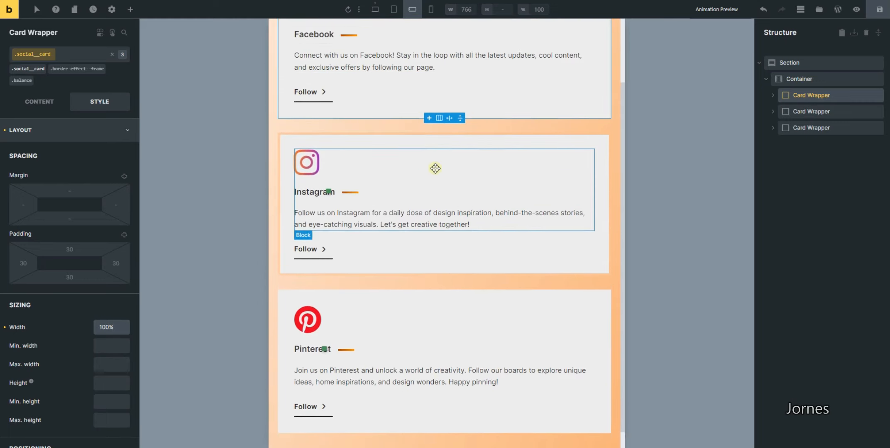
left_click(880, 11)
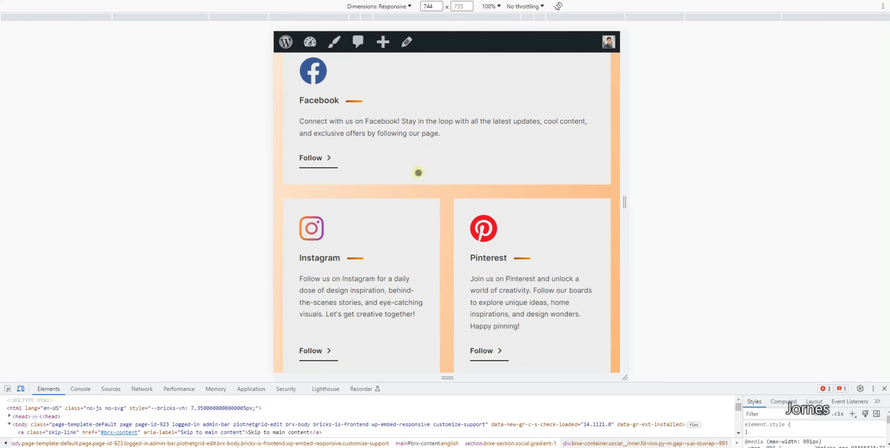
Step: Reload the live page at 744 px wide and examine the layout of the three social cards
right_click(413, 185)
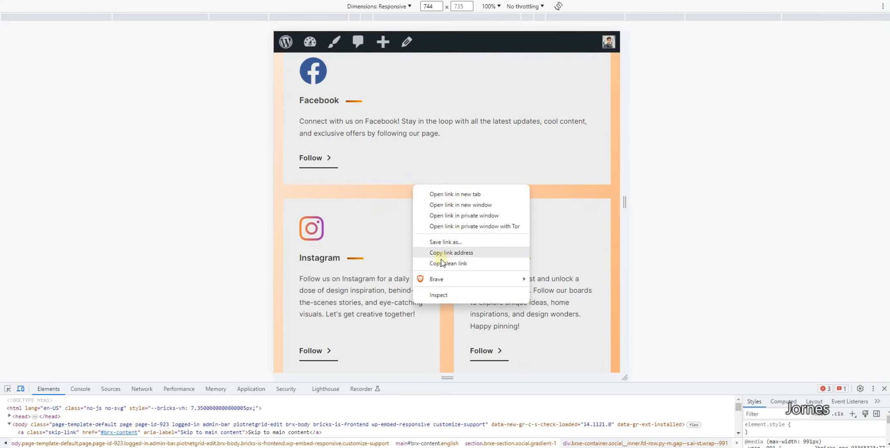
left_click(553, 190)
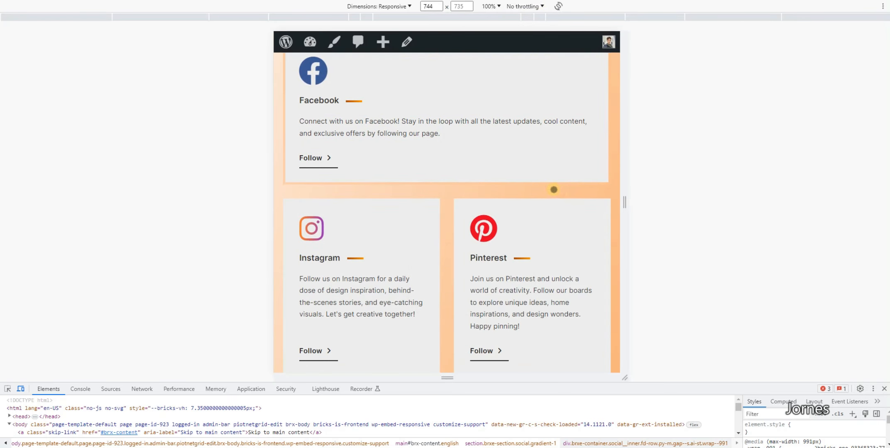
key("F5")
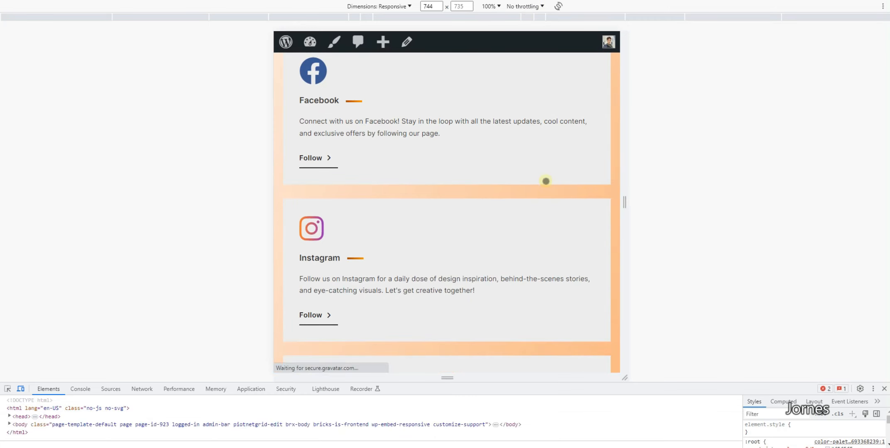
scroll(425, 193, "up", 1)
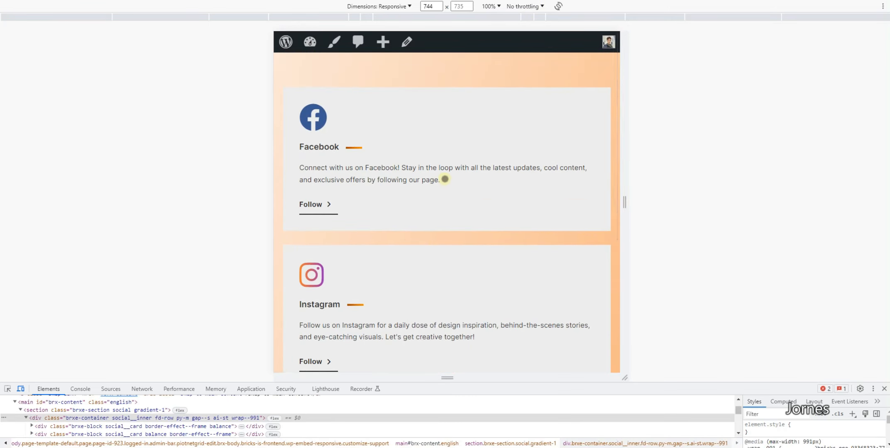
scroll(447, 178, "down", 5)
scroll(447, 179, "up", 5)
scroll(446, 184, "down", 5)
scroll(451, 192, "up", 5)
scroll(464, 179, "down", 3)
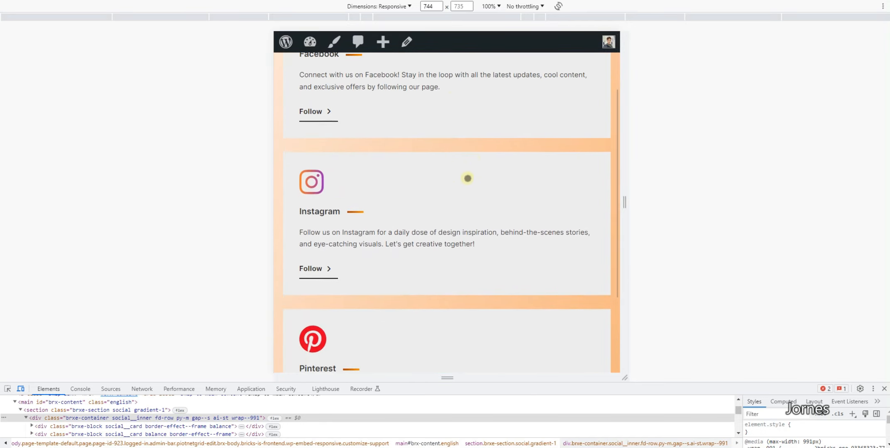
scroll(540, 216, "down", 2)
scroll(550, 222, "up", 5)
Step: Widen the responsive preview to 1280 px and 1390 px to check the desktop layout, and close the developer tools
left_click_drag(627, 201, 743, 194)
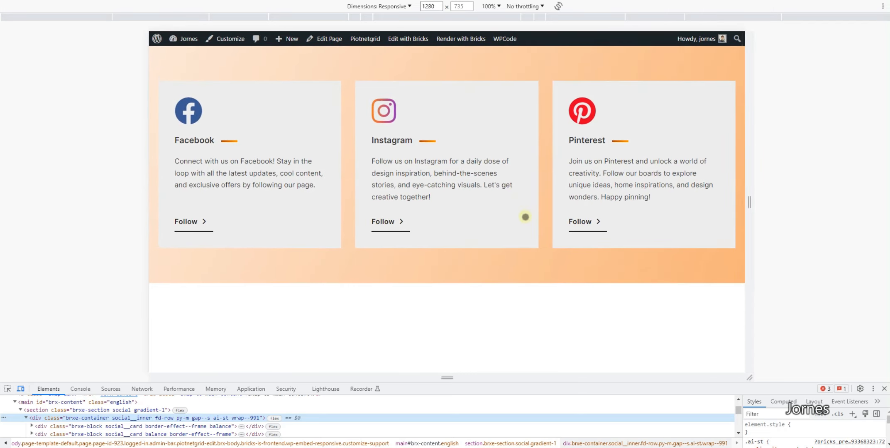
left_click_drag(752, 204, 783, 206)
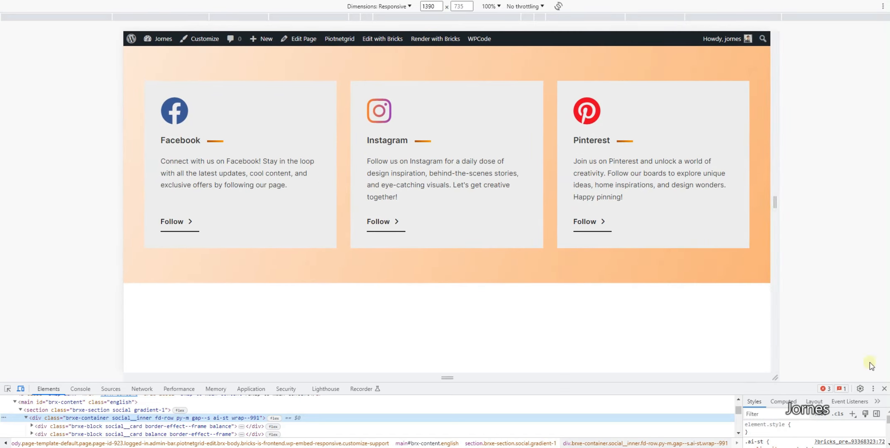
left_click(885, 389)
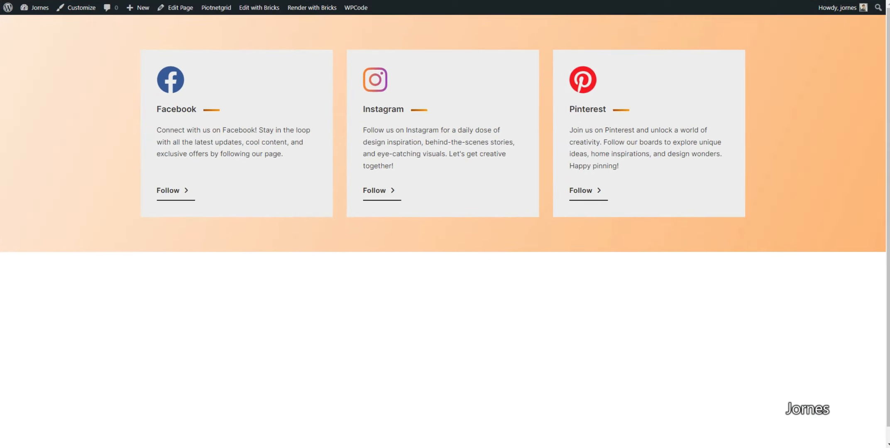